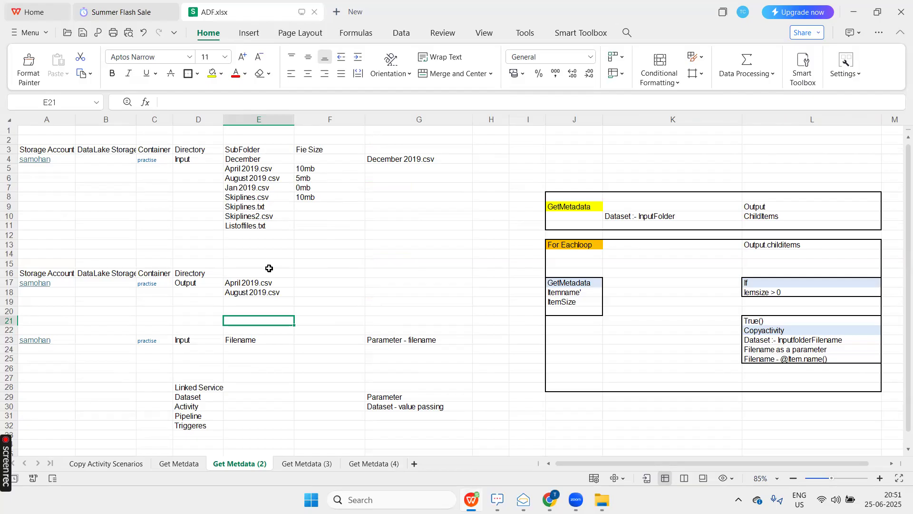
# Look over the Get Metdata (3) sheet and open the Get Metdata (4) sheet.
pyautogui.click(301, 467)
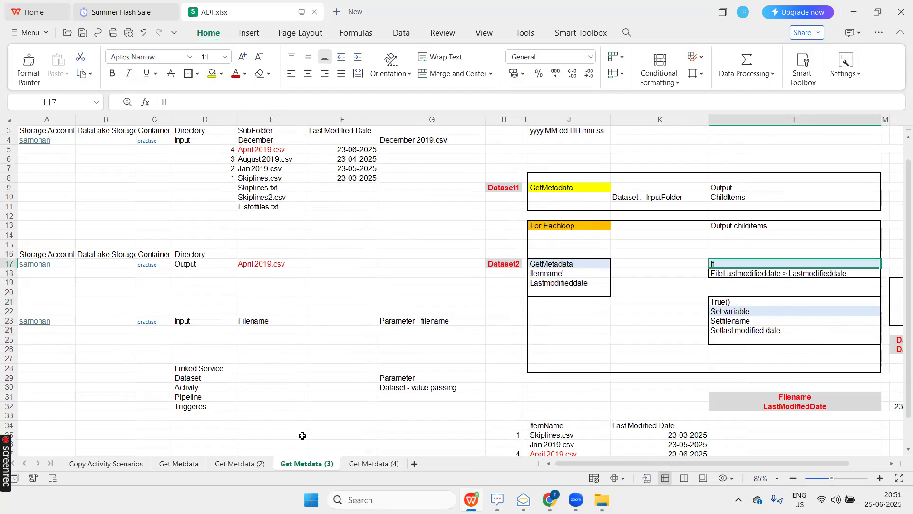
pyautogui.click(330, 300)
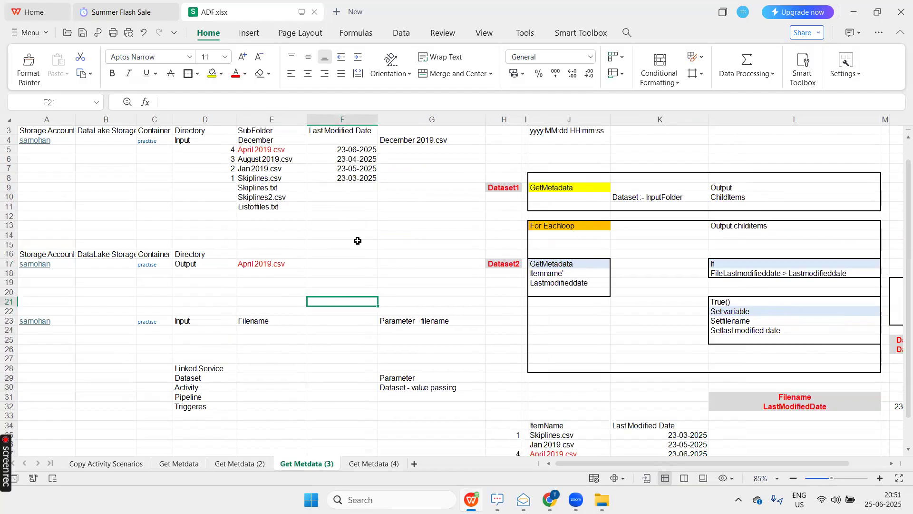
pyautogui.scroll(1, 358, 241)
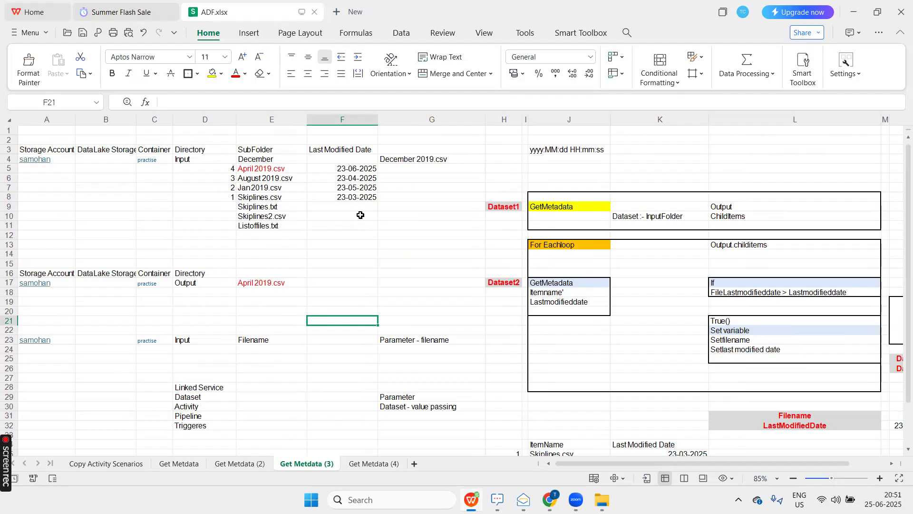
pyautogui.click(362, 463)
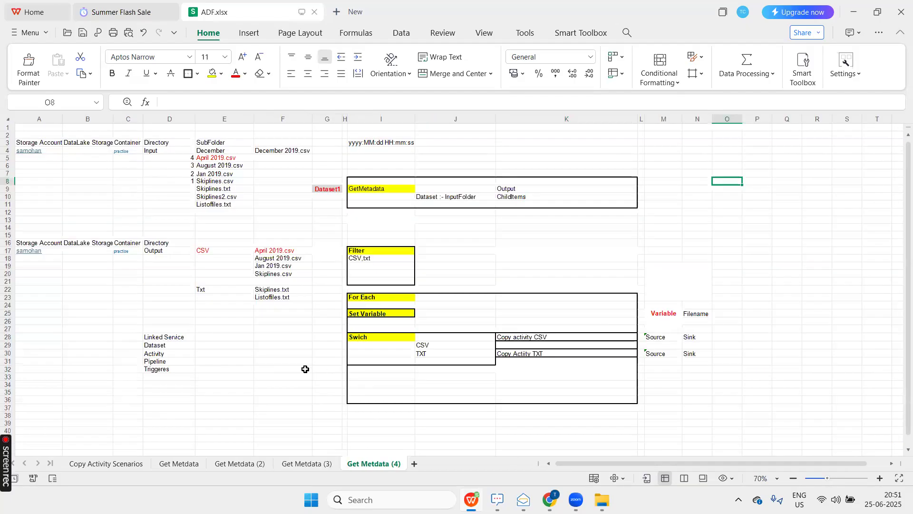
# Review the input files under the December subfolder and the CSV and Txt folders of the Output directory.
pyautogui.click(235, 152)
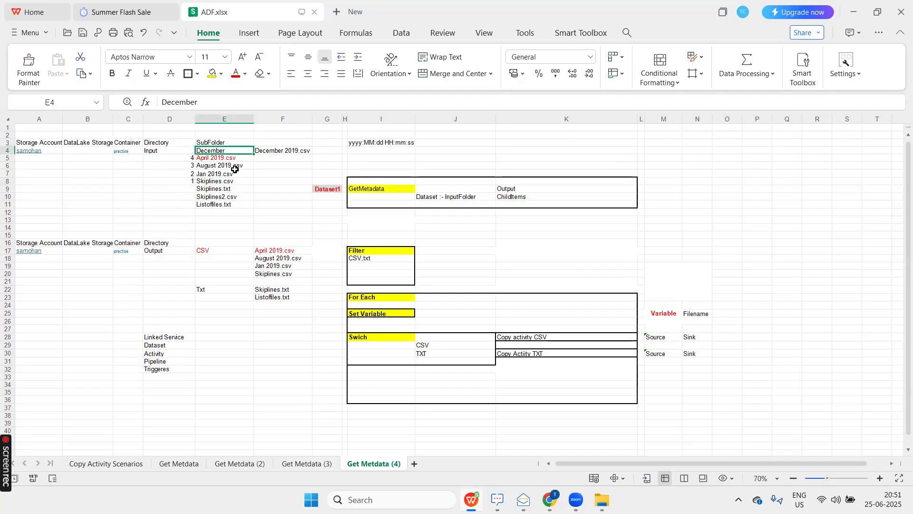
pyautogui.click(231, 242)
pyautogui.scroll(3, 231, 242)
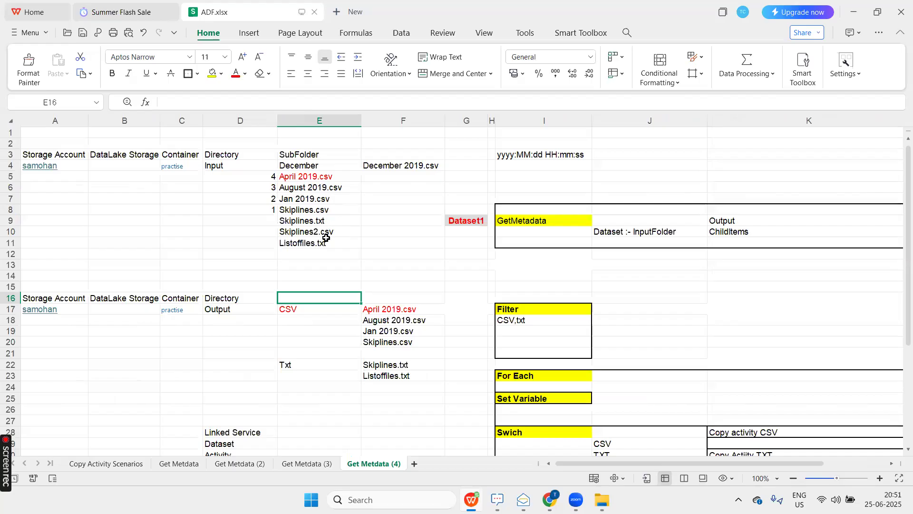
pyautogui.click(315, 166)
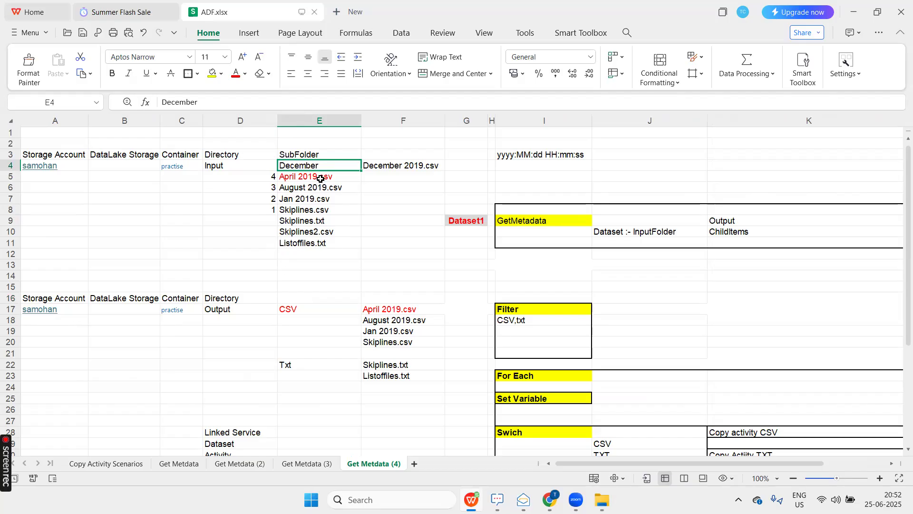
pyautogui.click(244, 307)
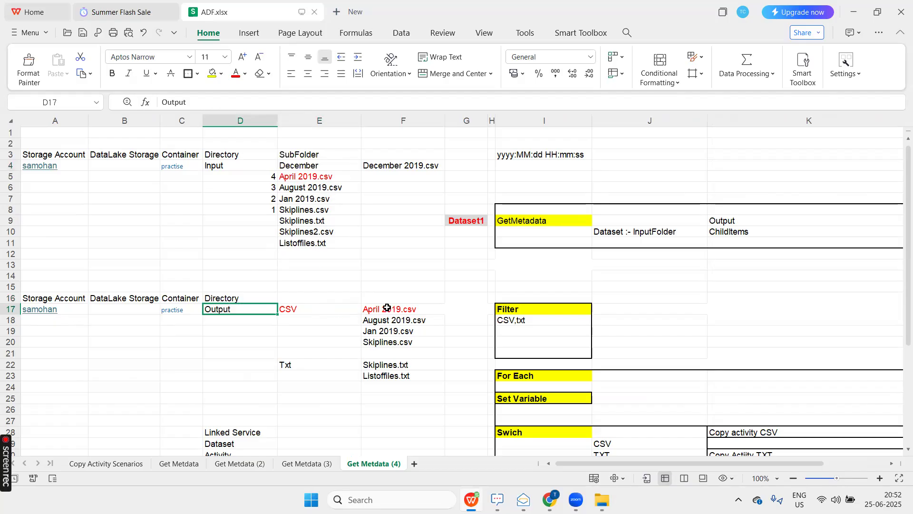
pyautogui.click(335, 309)
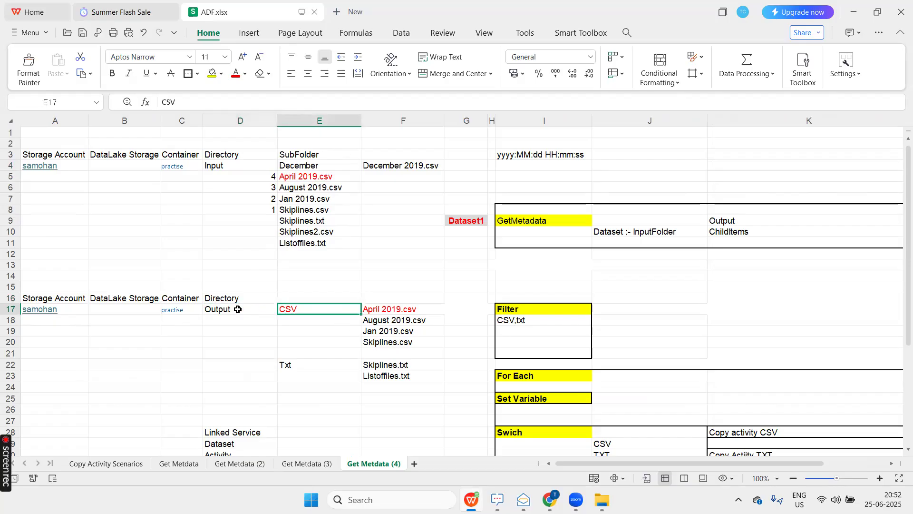
pyautogui.click(333, 222)
pyautogui.keyDown('ctrl'); pyautogui.click(326, 243); pyautogui.keyUp('ctrl')
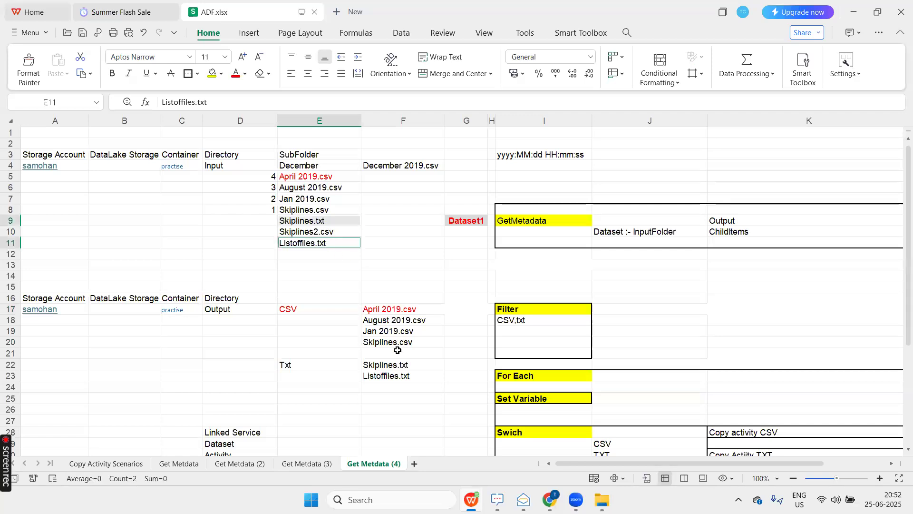
pyautogui.click(303, 365)
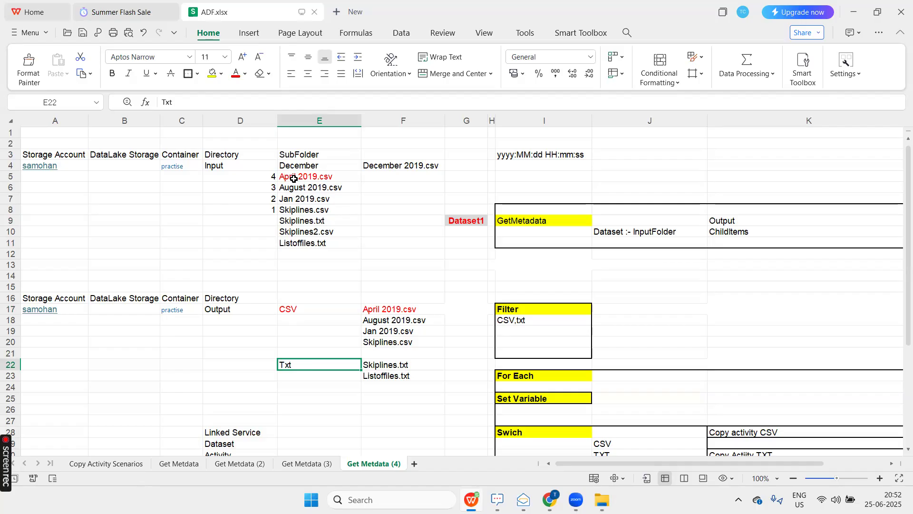
pyautogui.click(297, 311)
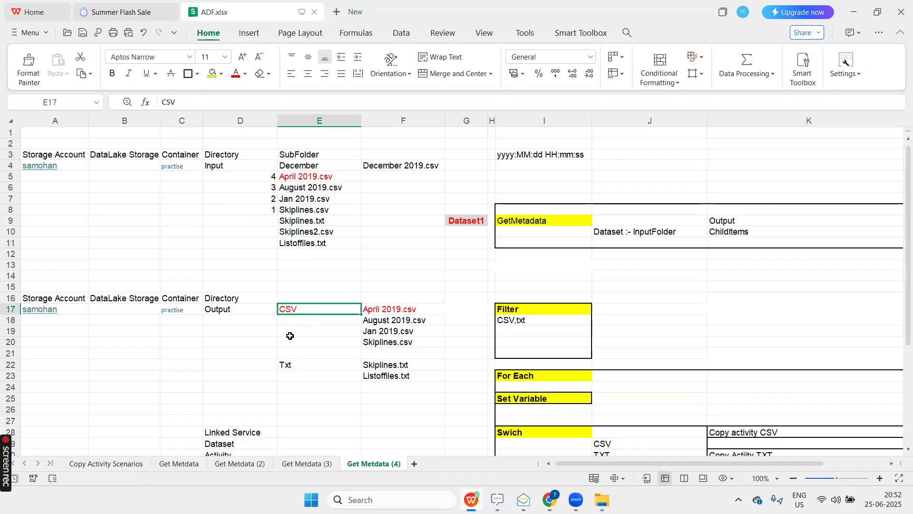
pyautogui.click(302, 369)
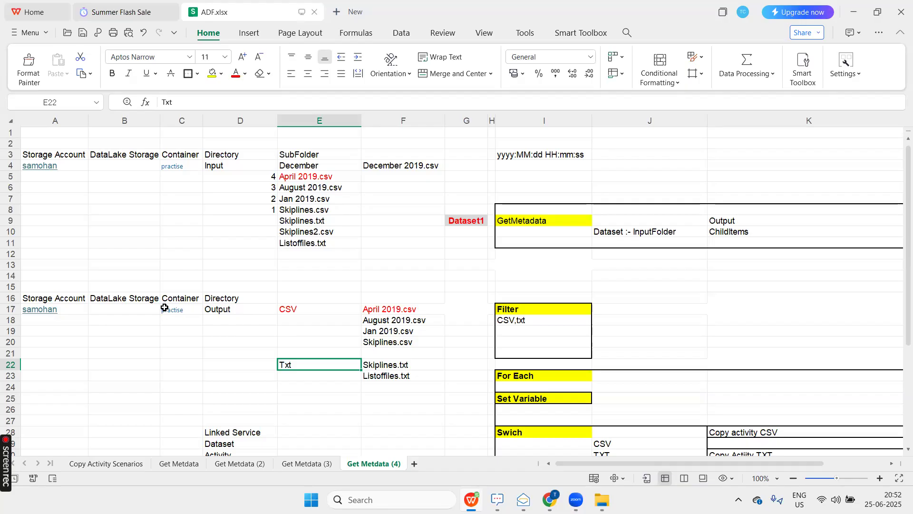
# Examine the Input directory's subfolder and file list together with the GetMetadata block of the pipeline plan.
pyautogui.scroll(-1, 165, 308)
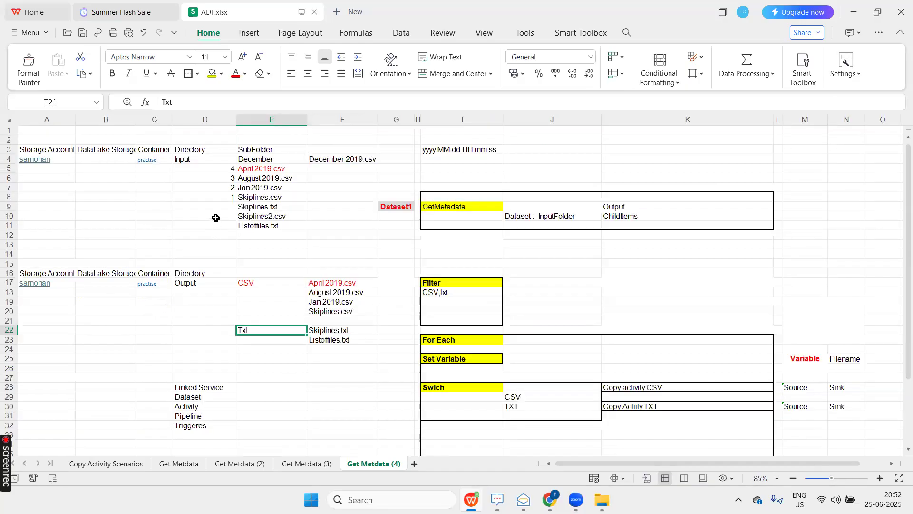
pyautogui.click(212, 159)
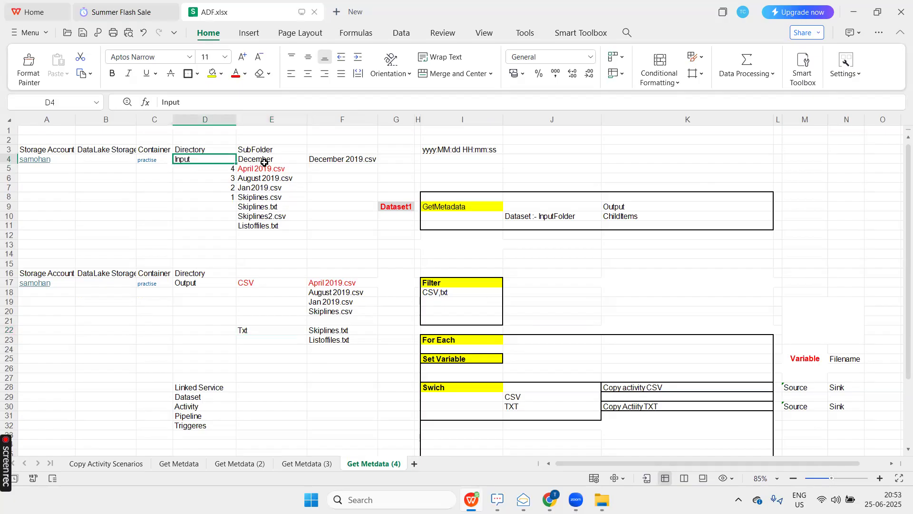
pyautogui.moveTo(266, 163); pyautogui.dragTo(265, 223)
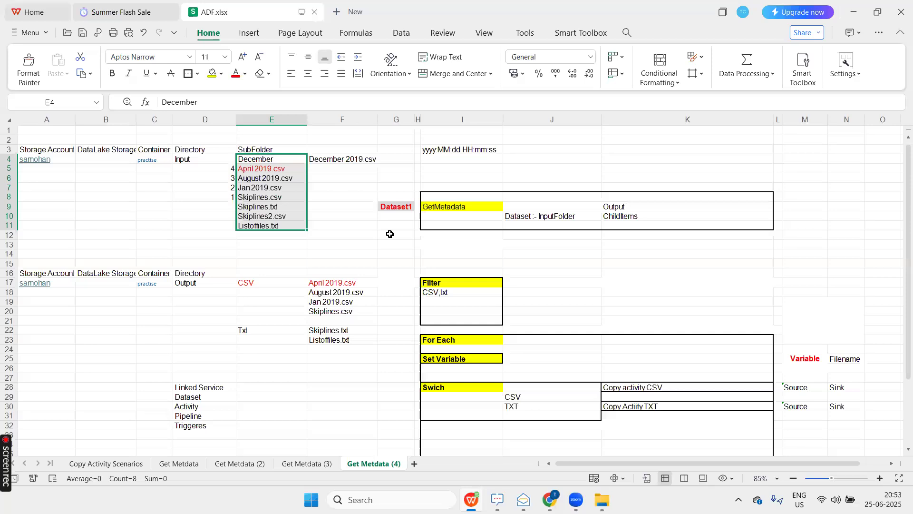
pyautogui.click(458, 208)
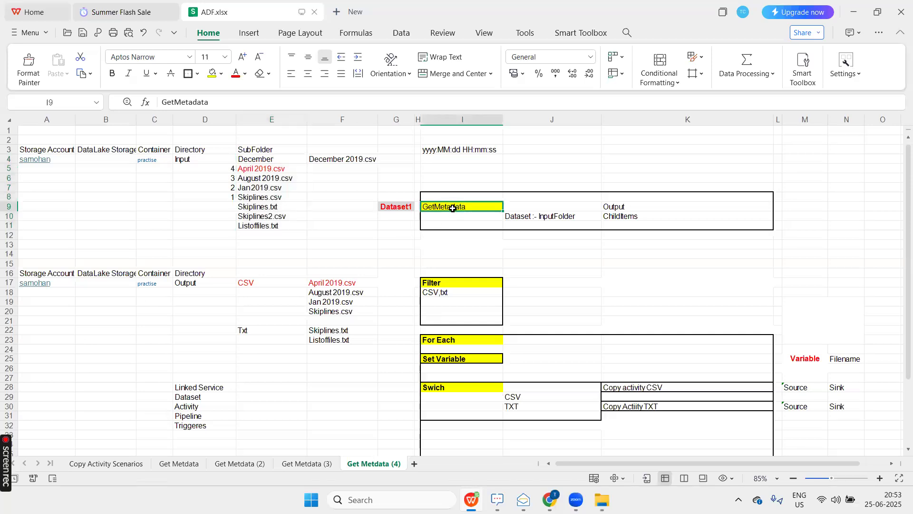
pyautogui.click(208, 160)
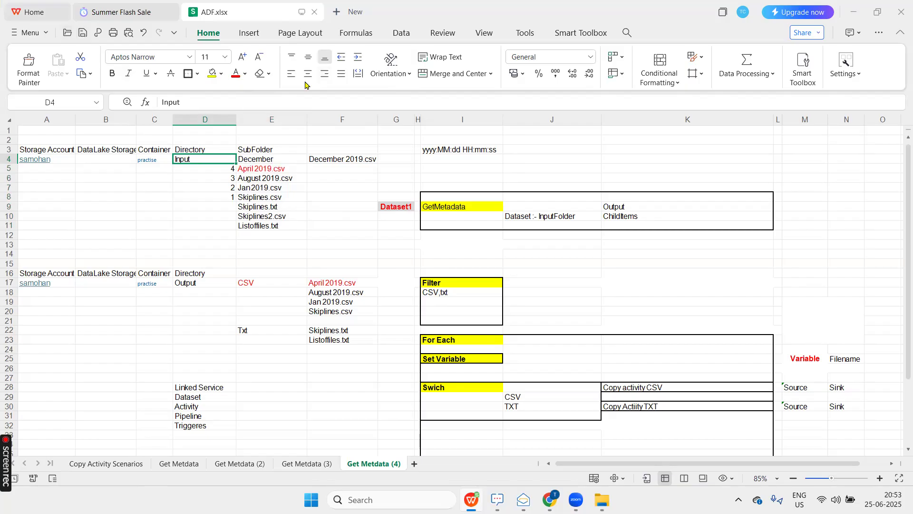
pyautogui.click(302, 226)
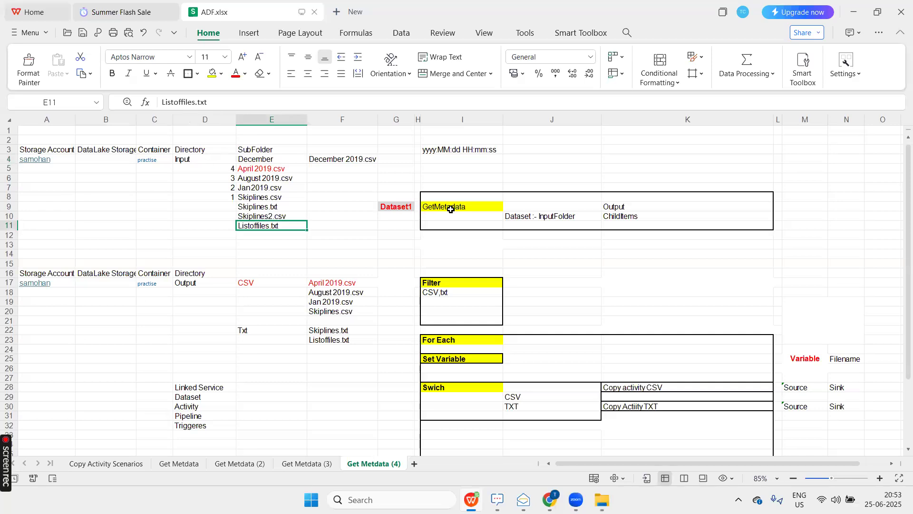
pyautogui.click(211, 159)
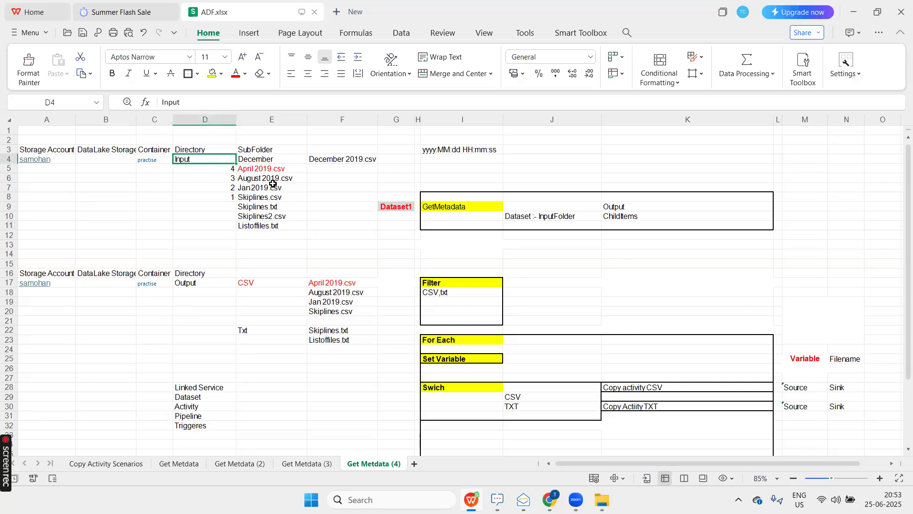
pyautogui.moveTo(285, 161); pyautogui.dragTo(277, 230)
pyautogui.click(277, 230)
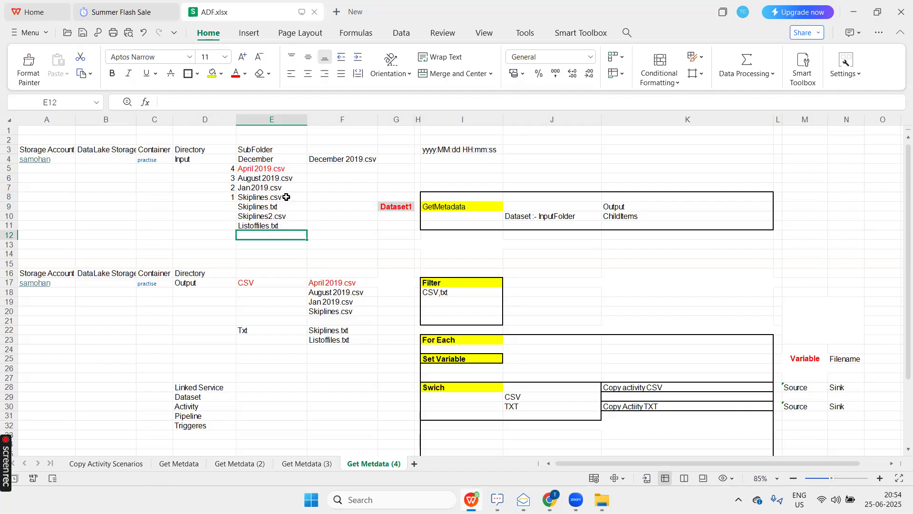
pyautogui.click(278, 159)
pyautogui.moveTo(283, 244); pyautogui.dragTo(284, 260)
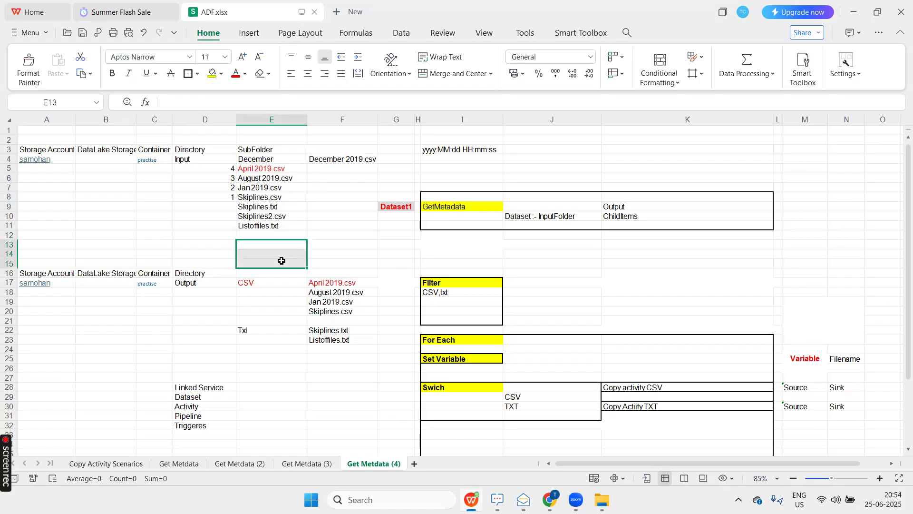
pyautogui.click(364, 244)
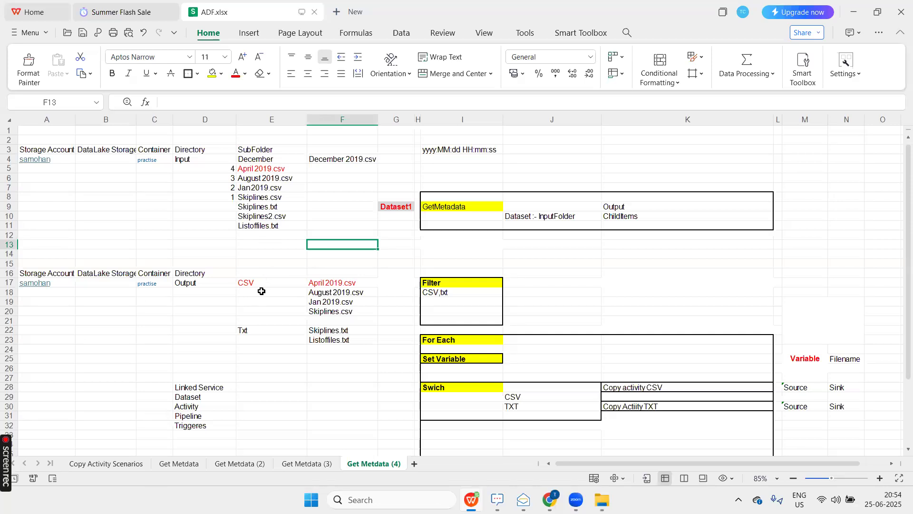
# Examine the Filter block for CSV and txt alongside the file names listed for the Output directory.
pyautogui.click(259, 285)
pyautogui.keyDown('ctrl'); pyautogui.click(254, 330); pyautogui.keyUp('ctrl')
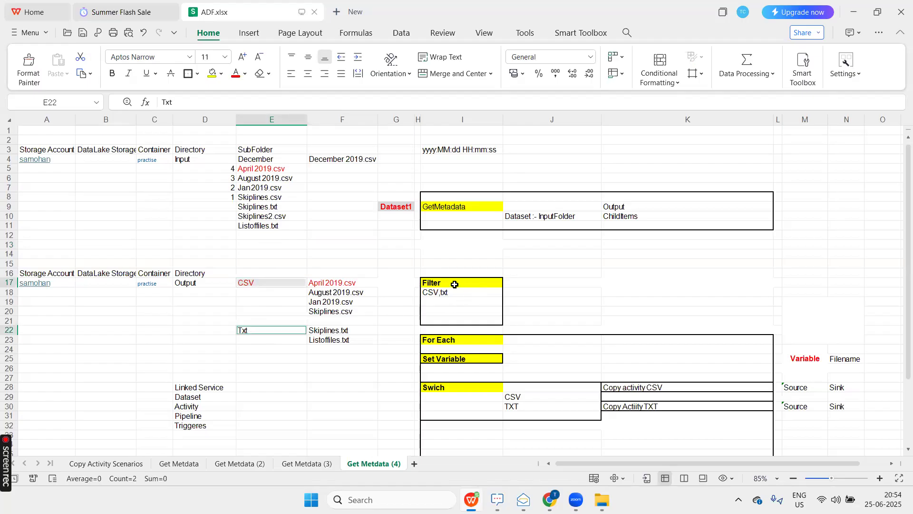
pyautogui.moveTo(455, 284); pyautogui.dragTo(452, 320)
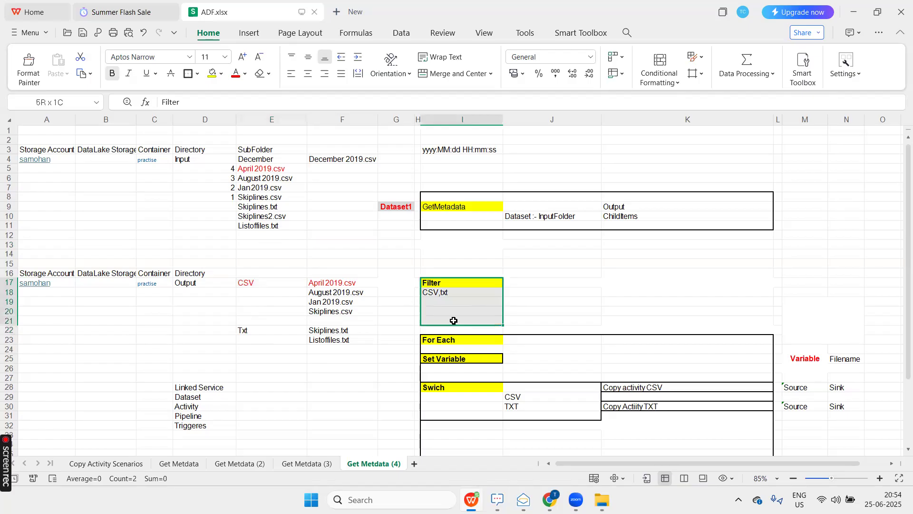
pyautogui.click(454, 280)
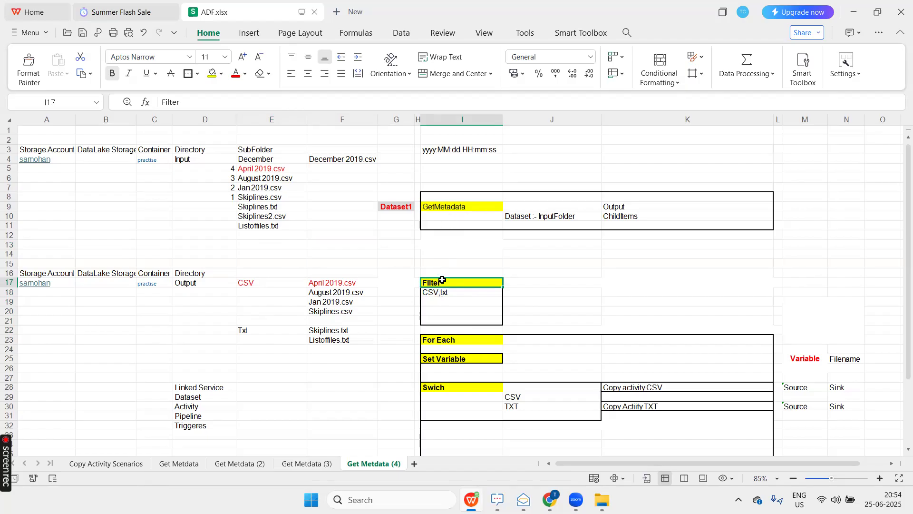
pyautogui.click(356, 281)
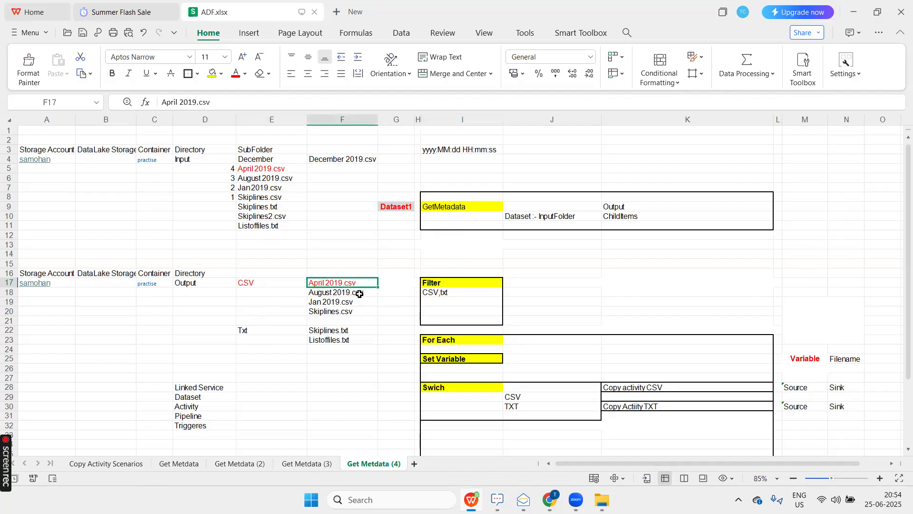
pyautogui.moveTo(360, 294); pyautogui.dragTo(358, 339)
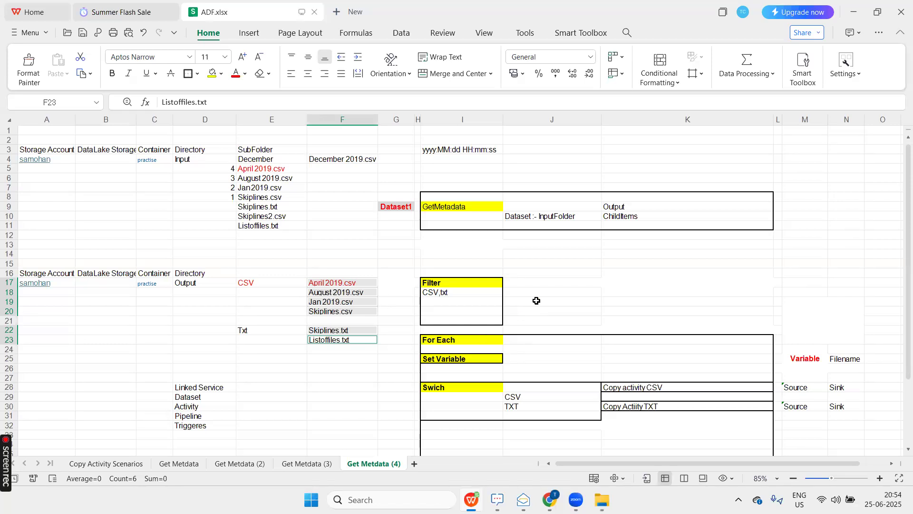
pyautogui.scroll(-1, 537, 286)
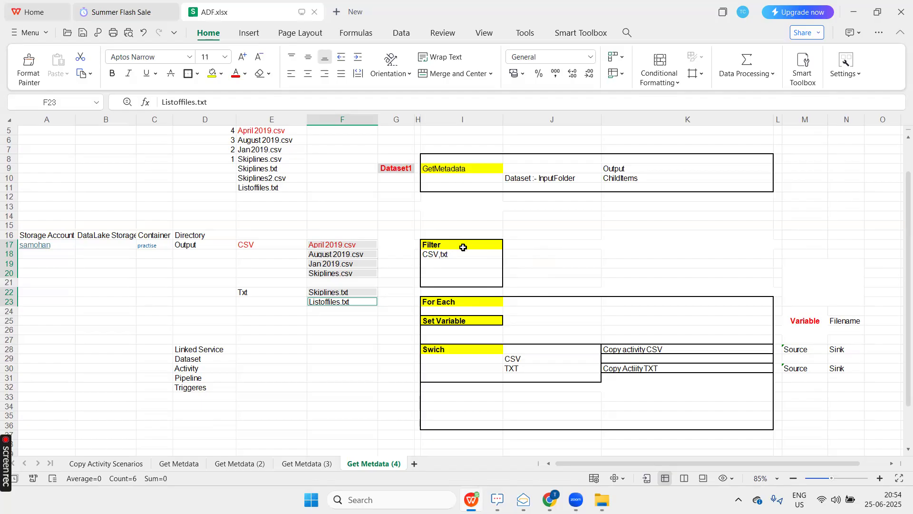
# Examine the For Each block and compare the listed output files with their CSV and Txt destination folders.
pyautogui.click(448, 302)
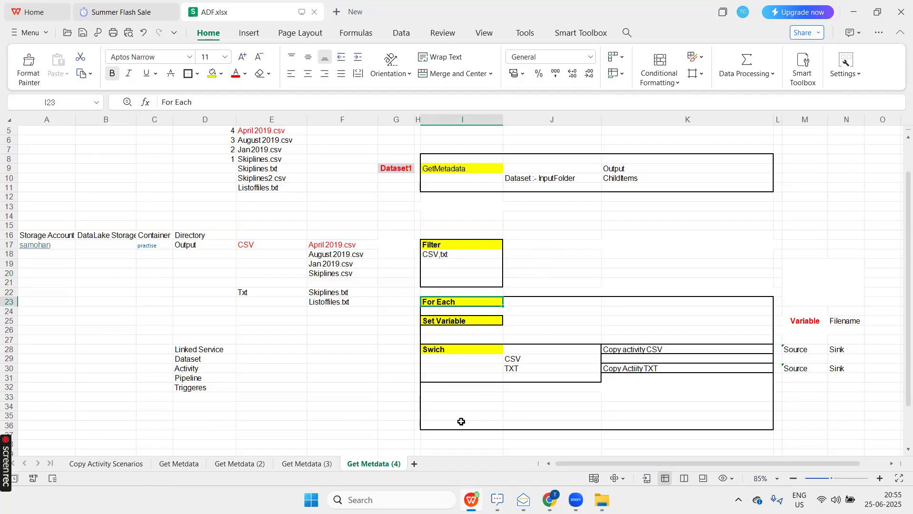
pyautogui.moveTo(333, 246); pyautogui.dragTo(331, 256)
pyautogui.moveTo(330, 287); pyautogui.dragTo(330, 304)
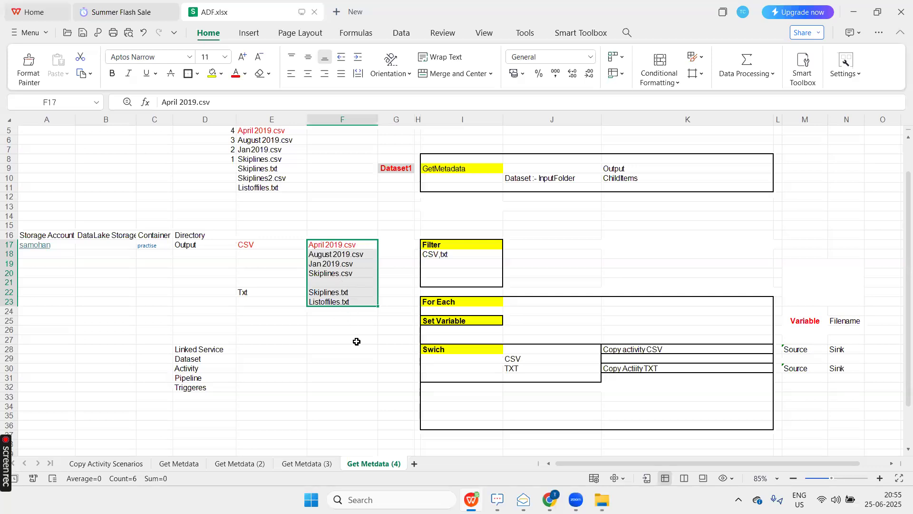
pyautogui.click(352, 358)
pyautogui.moveTo(342, 246); pyautogui.dragTo(335, 298)
pyautogui.click(348, 245)
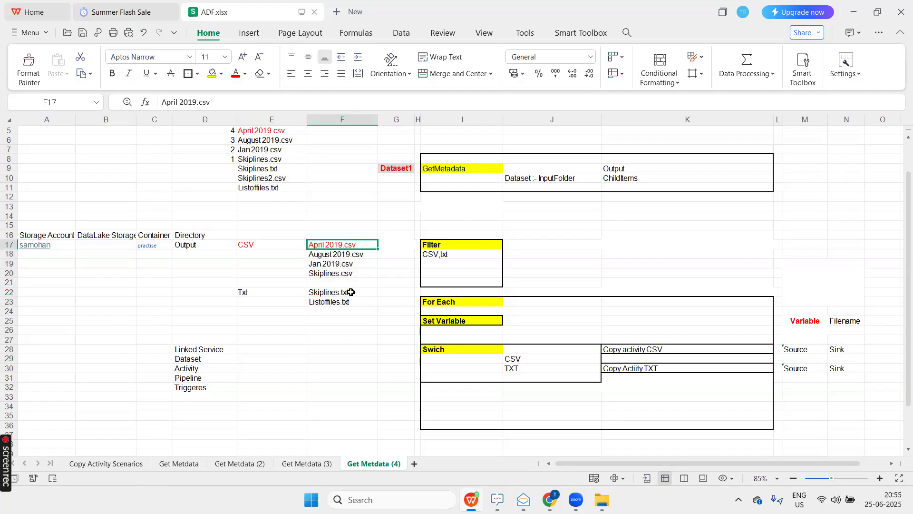
pyautogui.click(265, 247)
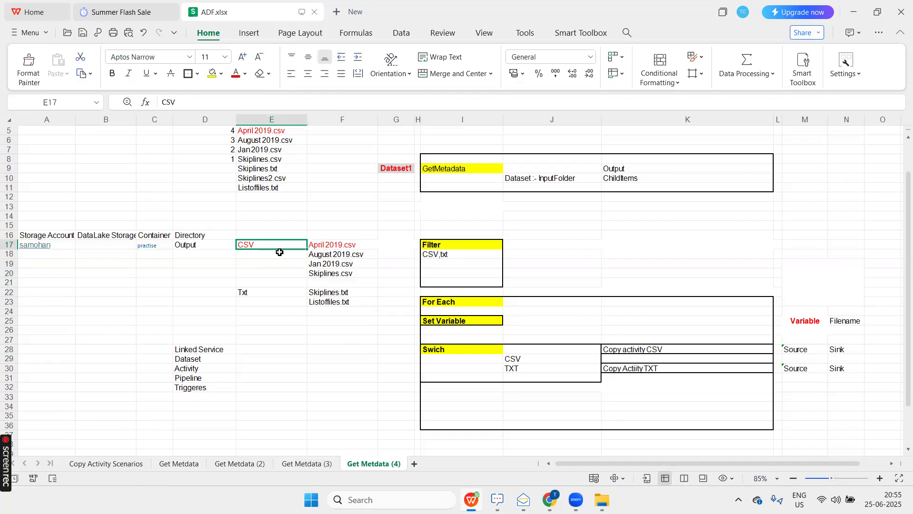
pyautogui.click(345, 293)
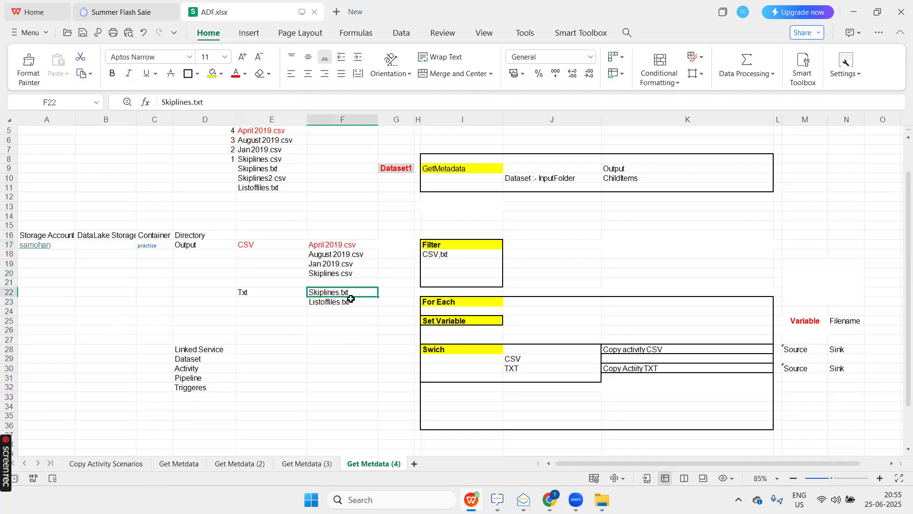
pyautogui.click(278, 293)
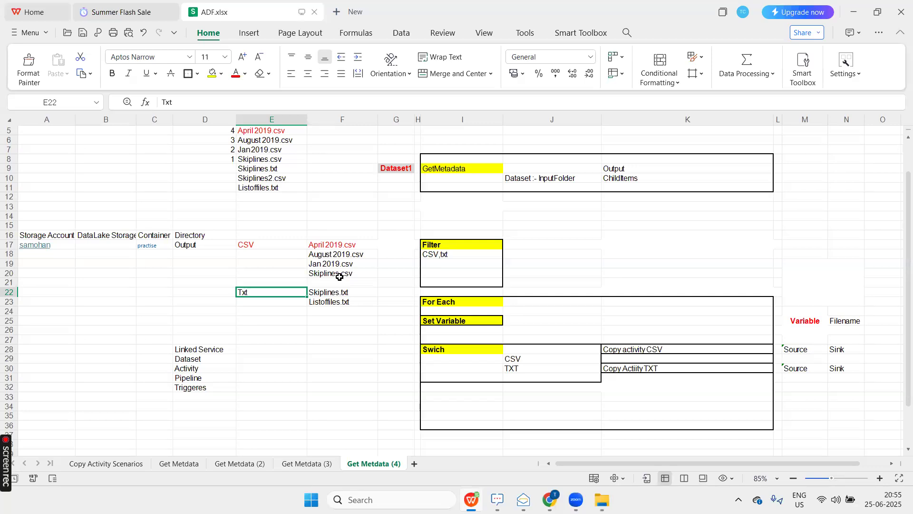
# Examine the Swich block's CSV and TXT cases against the extension of April 2019.csv and the CSV and Txt output folders.
pyautogui.click(347, 245)
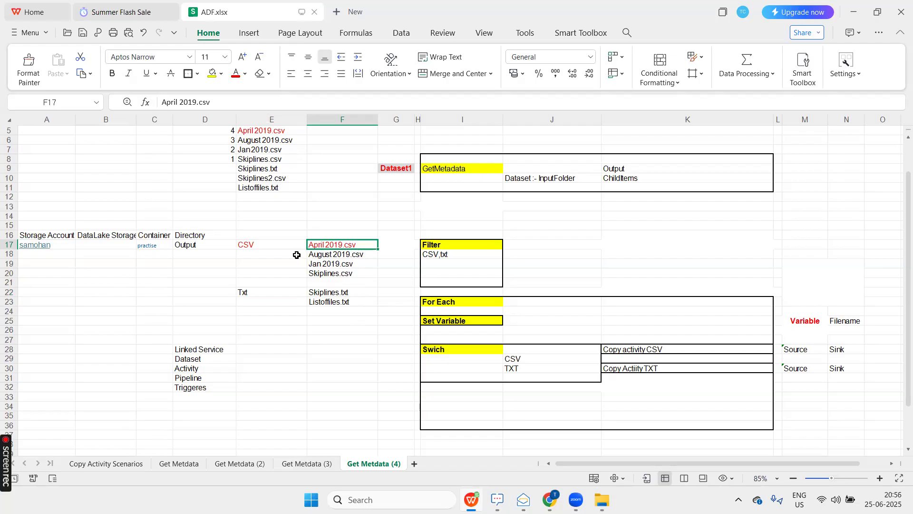
pyautogui.click(281, 244)
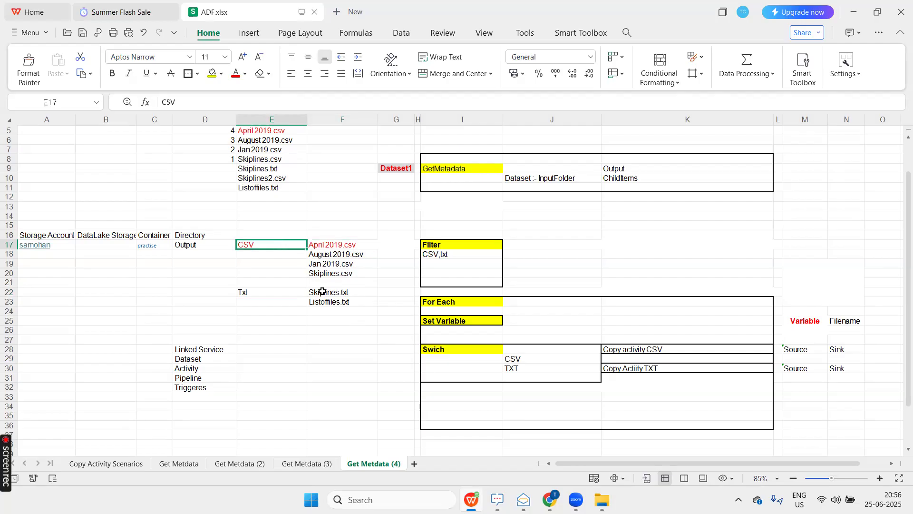
pyautogui.click(283, 294)
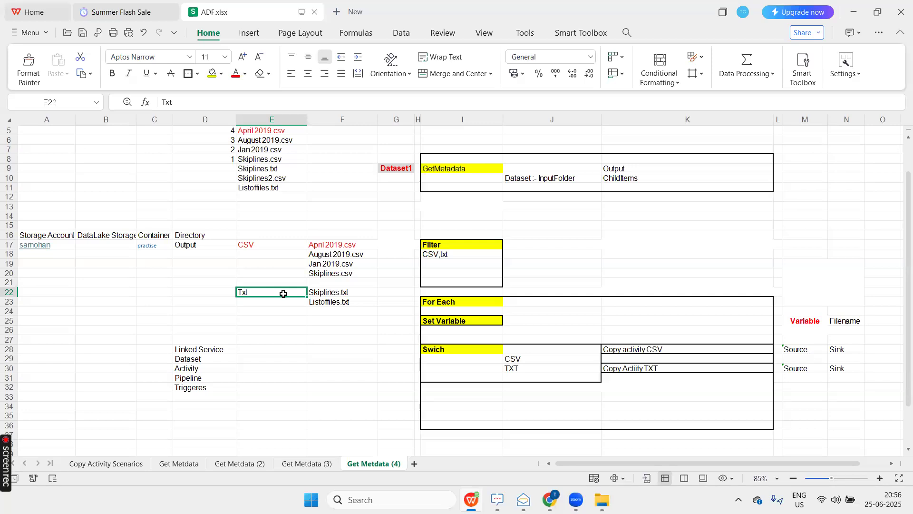
pyautogui.click(452, 348)
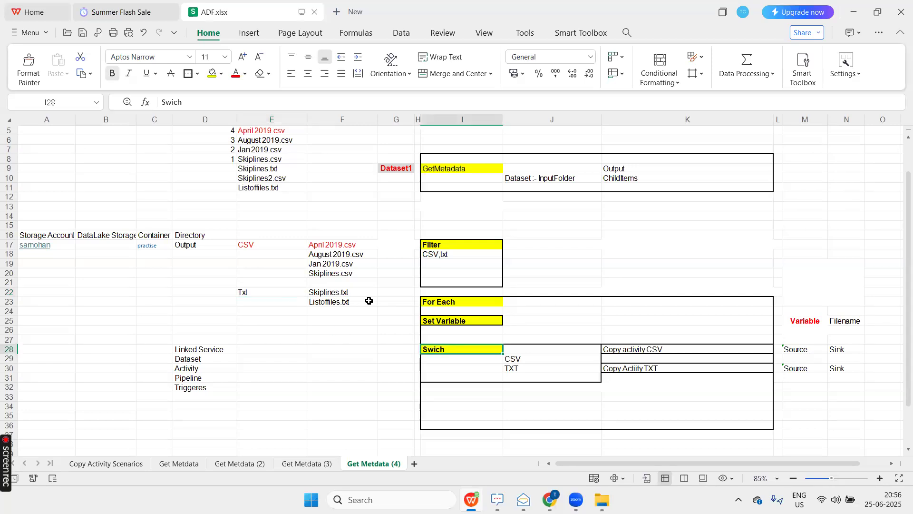
pyautogui.click(347, 246)
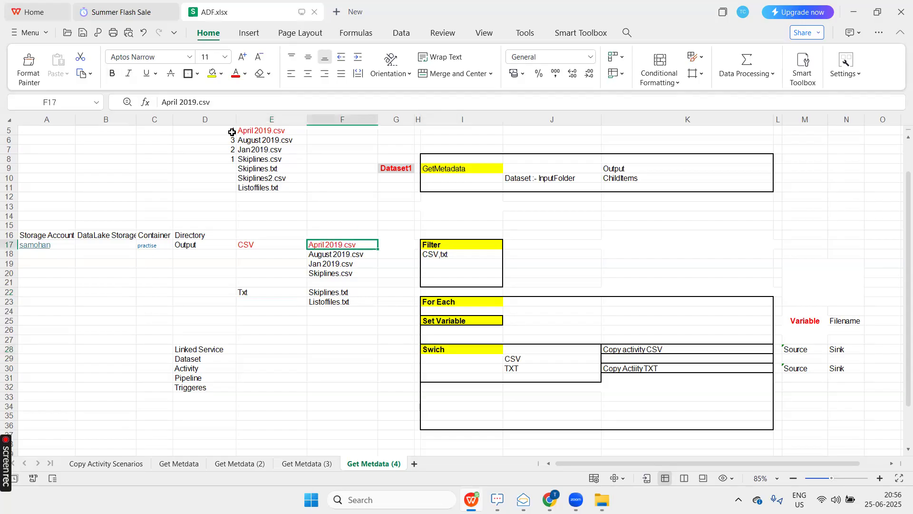
pyautogui.doubleClick(204, 102)
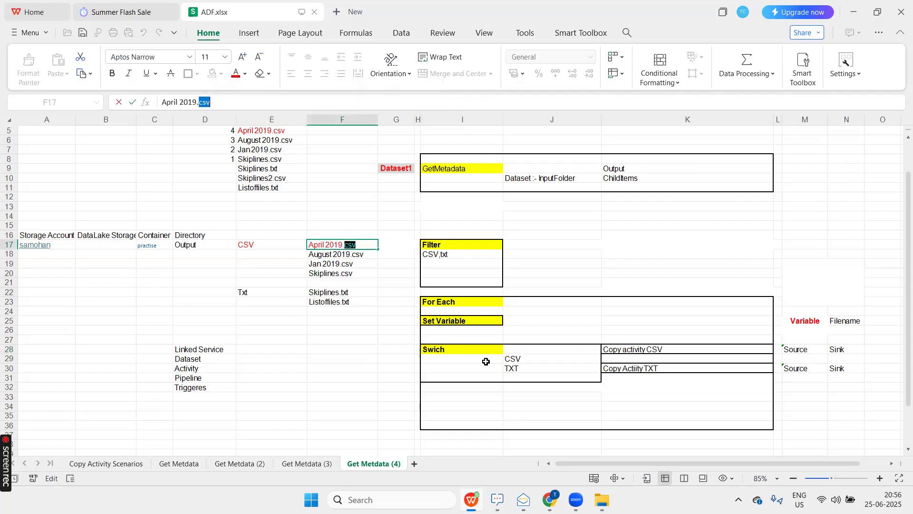
pyautogui.click(526, 358)
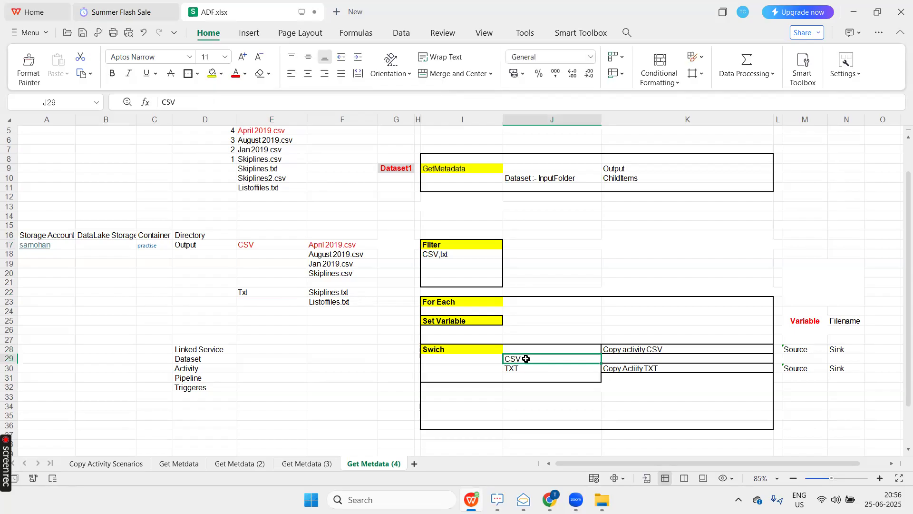
pyautogui.keyDown('ctrl'); pyautogui.click(526, 367); pyautogui.keyUp('ctrl')
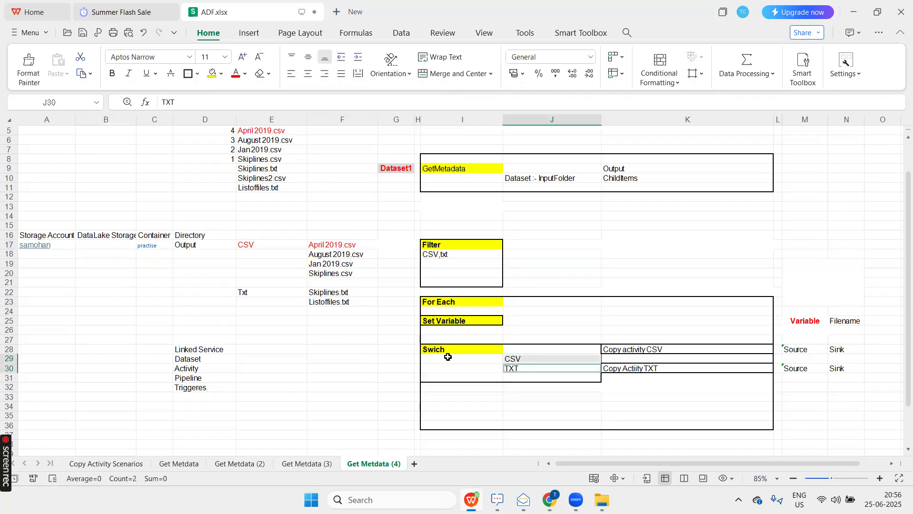
# Trace the CSV and TXT cases to their copy activities and to the matching files and folders of the Output directory.
pyautogui.click(527, 361)
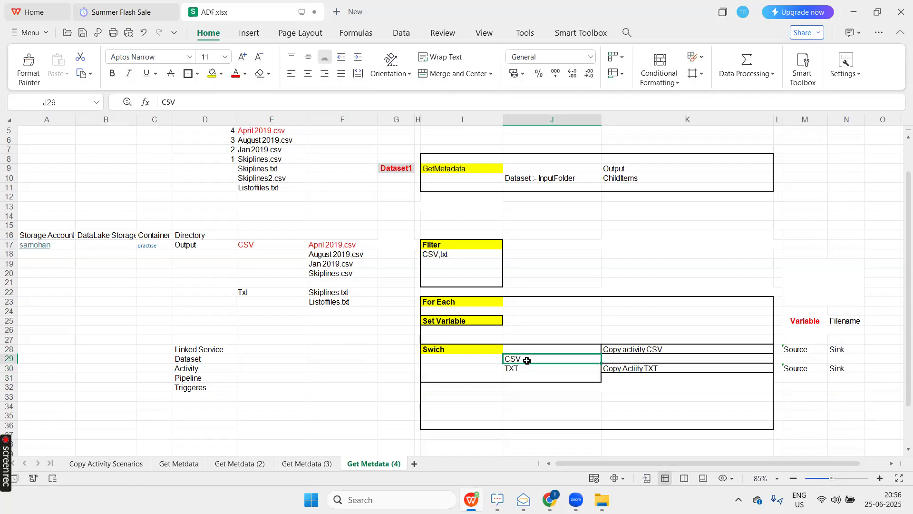
pyautogui.click(641, 350)
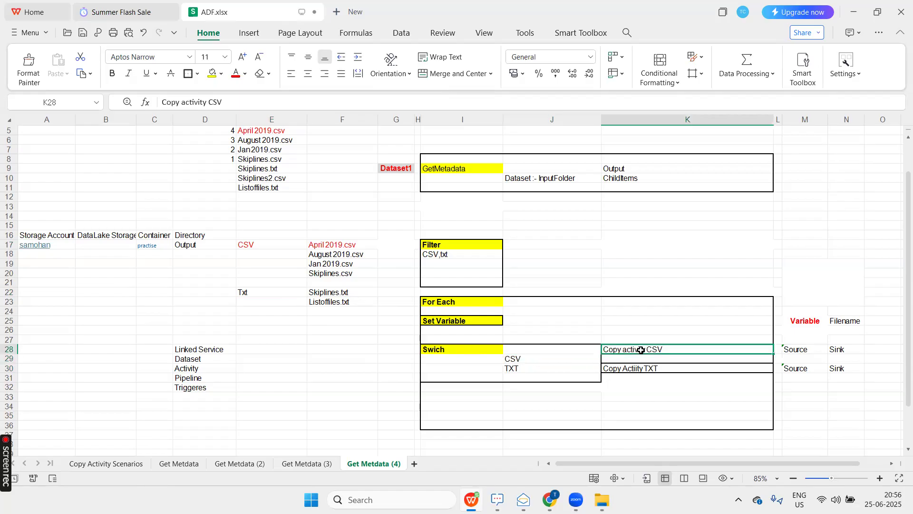
pyautogui.click(324, 246)
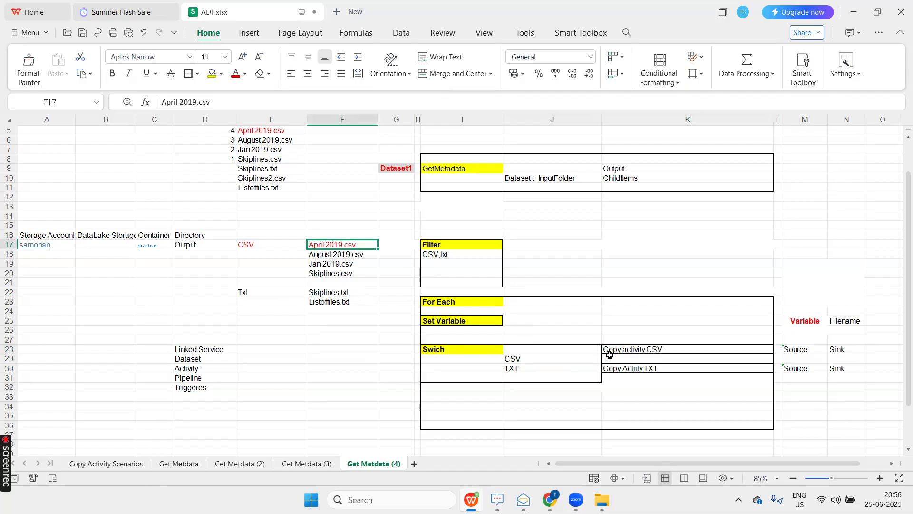
pyautogui.click(275, 245)
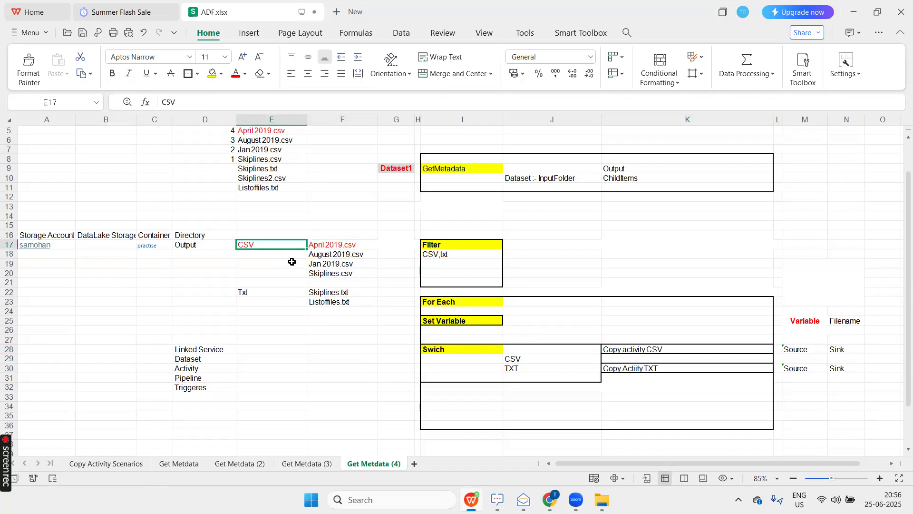
pyautogui.click(525, 368)
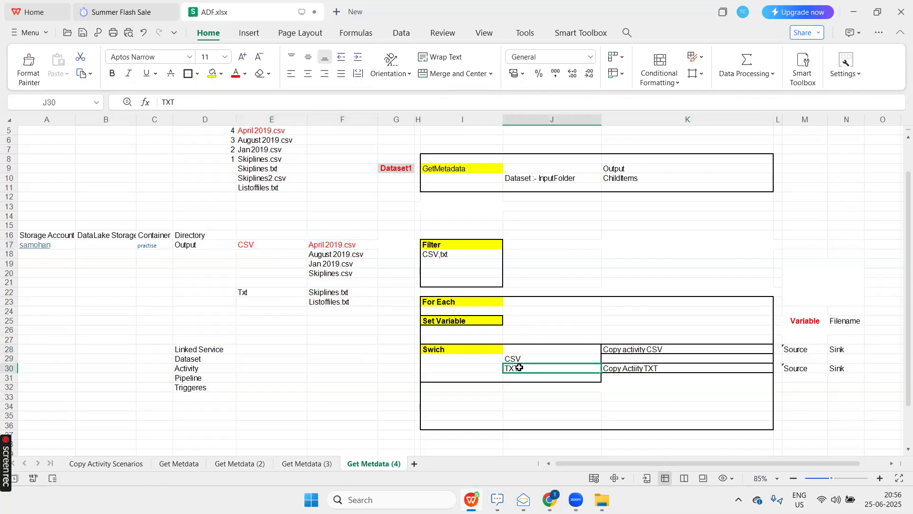
pyautogui.click(625, 365)
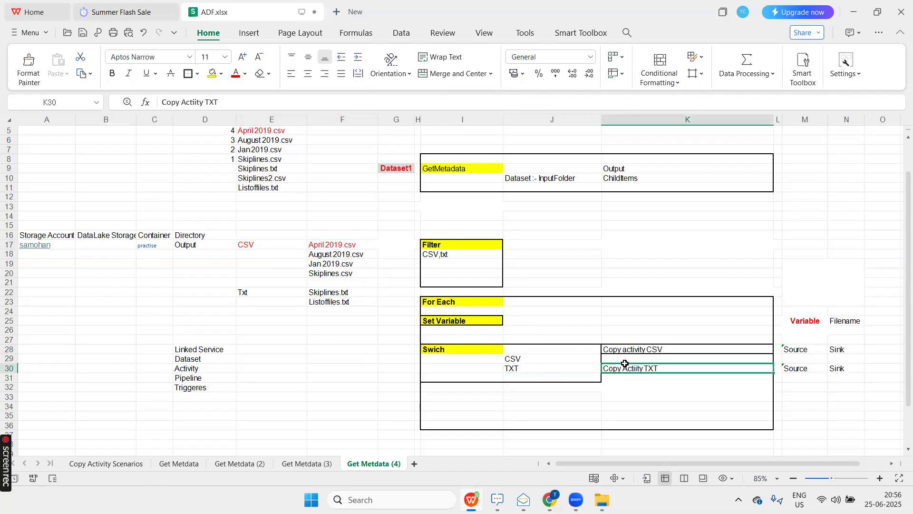
pyautogui.click(339, 293)
pyautogui.keyDown('shift'); pyautogui.click(341, 301); pyautogui.keyUp('shift')
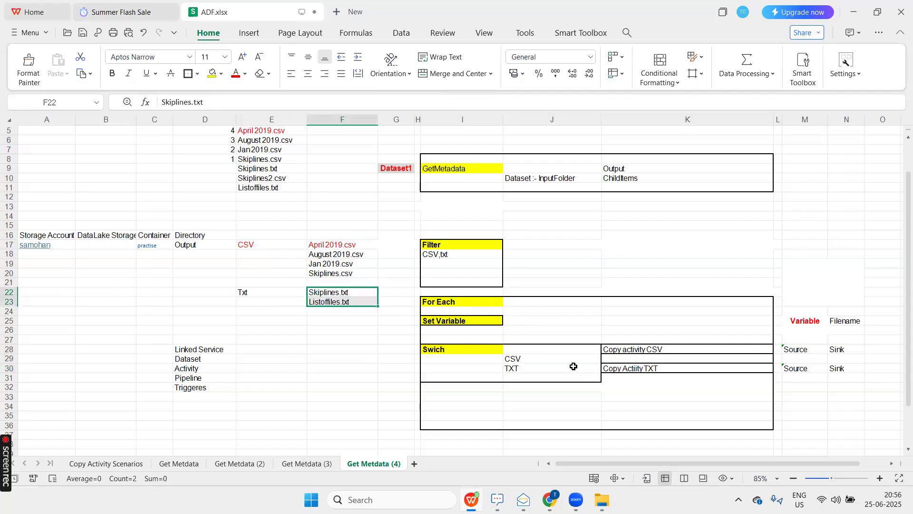
pyautogui.click(252, 291)
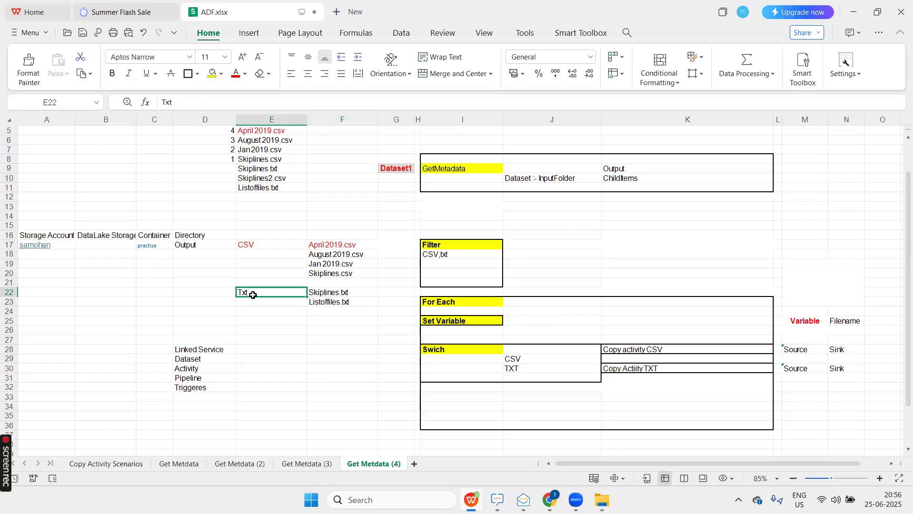
pyautogui.click(382, 360)
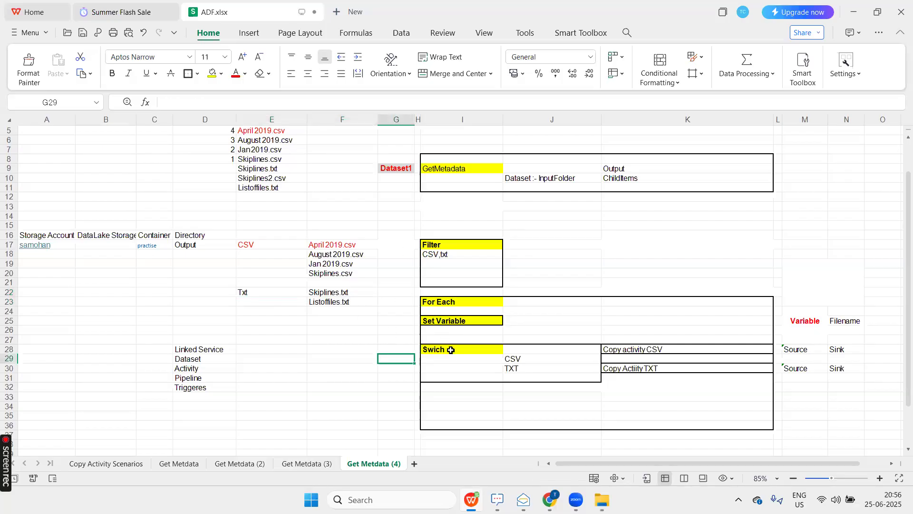
# Review the Filter and Swich blocks alongside the output file list, including the copy activity for each case.
pyautogui.moveTo(445, 247); pyautogui.dragTo(445, 292)
pyautogui.moveTo(447, 349); pyautogui.dragTo(454, 376)
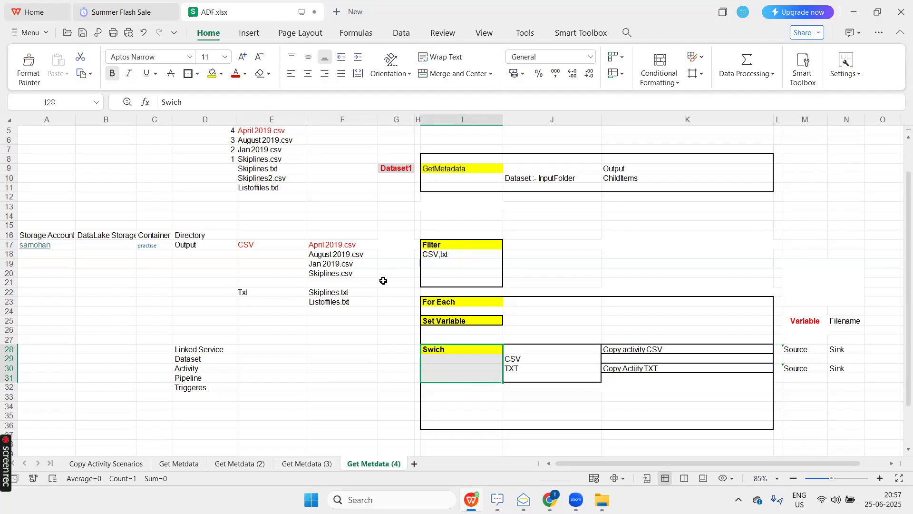
pyautogui.moveTo(343, 244); pyautogui.dragTo(344, 282)
pyautogui.moveTo(347, 318); pyautogui.dragTo(346, 328)
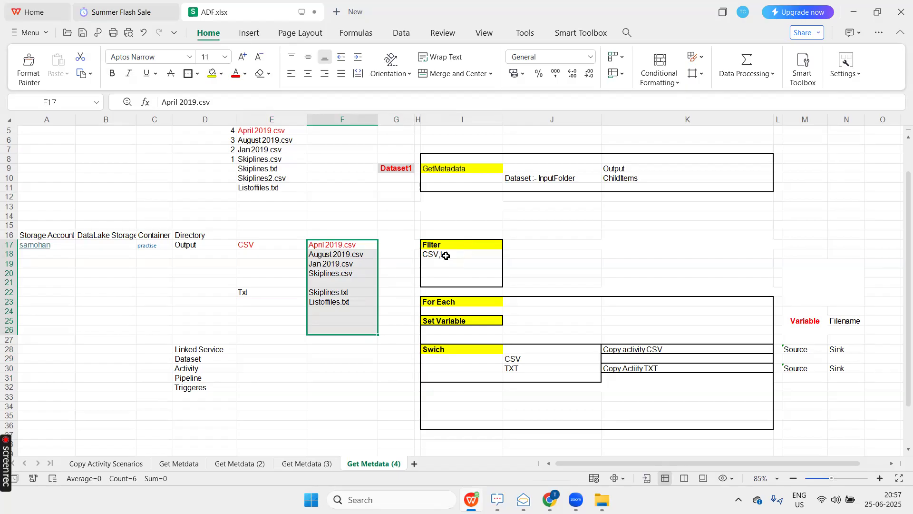
pyautogui.moveTo(444, 353); pyautogui.dragTo(447, 376)
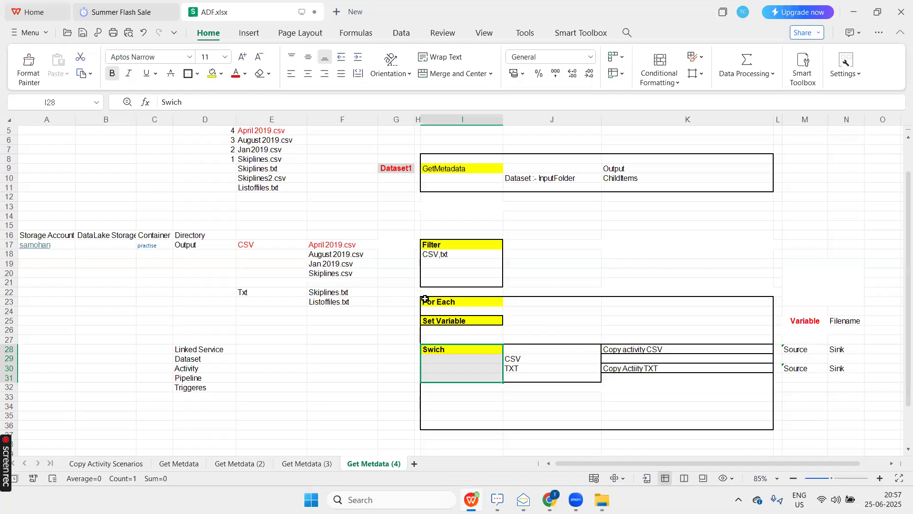
pyautogui.click(521, 360)
pyautogui.click(632, 349)
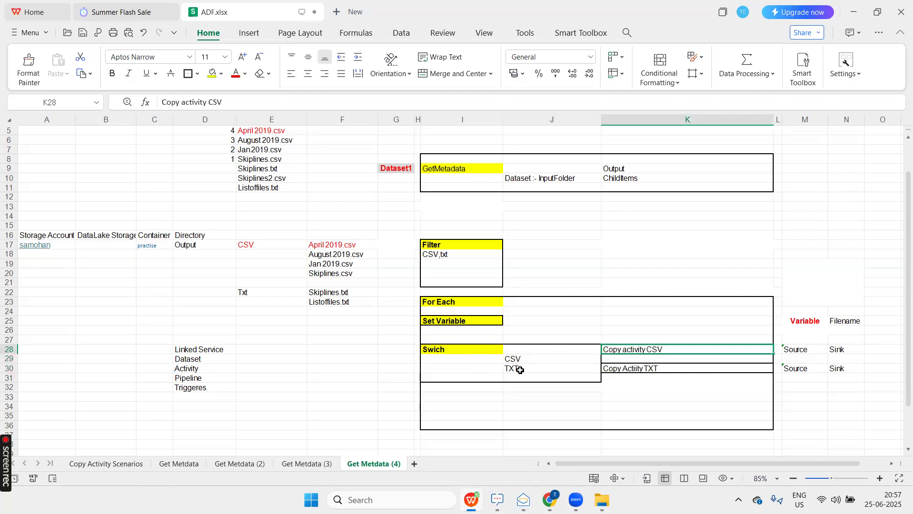
pyautogui.click(561, 369)
pyautogui.click(625, 369)
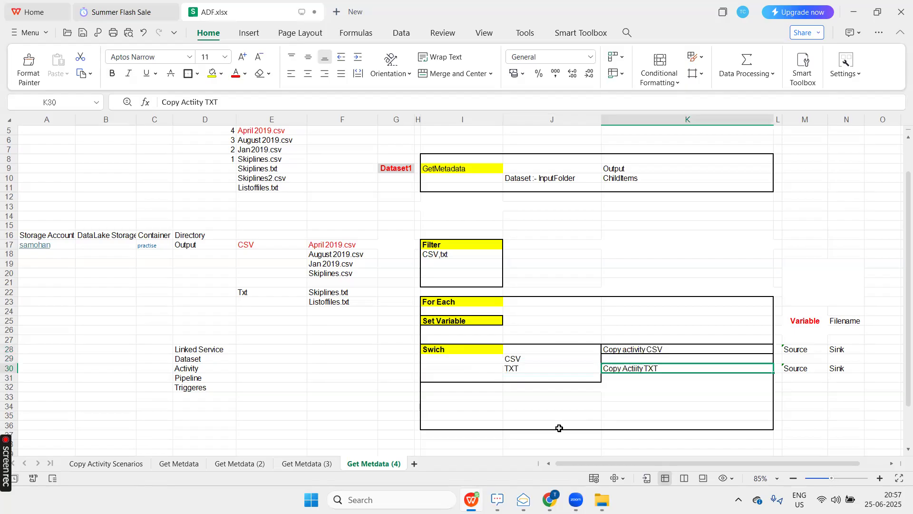
# Examine the Set Variable block together with the copy activity's Source cell and the Filename variable.
pyautogui.click(466, 323)
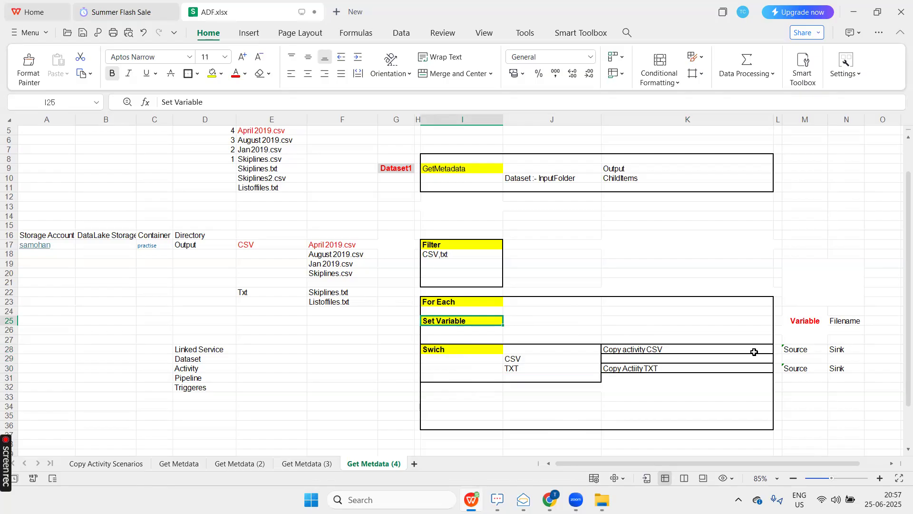
pyautogui.click(807, 349)
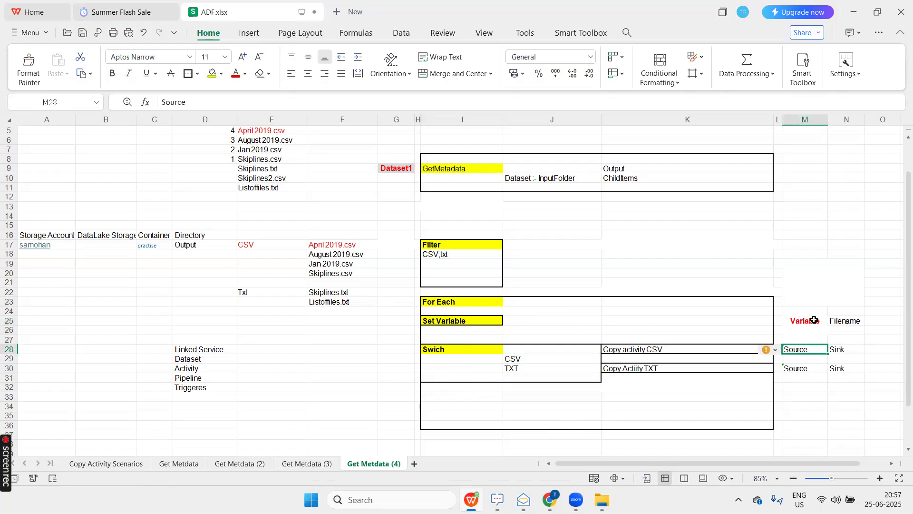
pyautogui.click(849, 322)
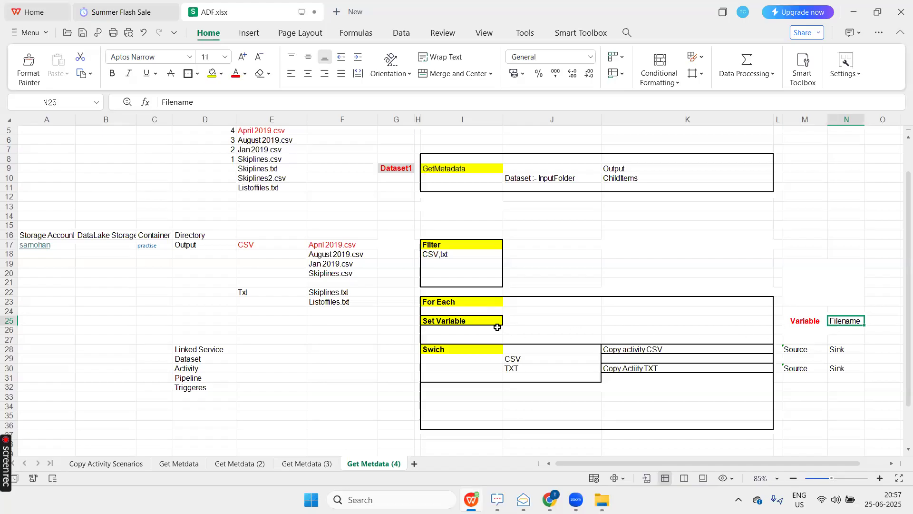
pyautogui.click(482, 321)
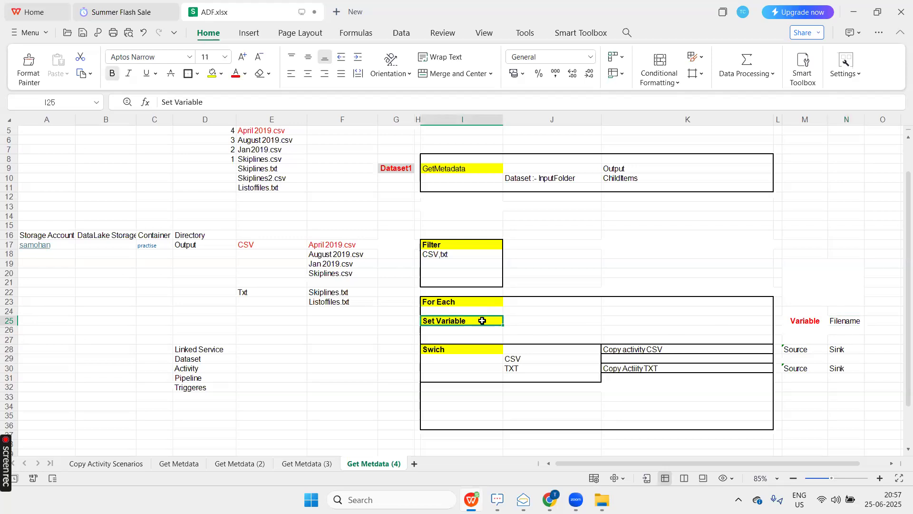
# Switch to the Azure portal in Chrome and inspect the Input and Output directories of the practise container.
pyautogui.moveTo(550, 499)
pyautogui.hotkey('alt', 'Tab')
pyautogui.hotkey('alt', 'Tab')
pyautogui.hotkey('alt', 'Tab')
pyautogui.hotkey('alt', 'Tab')
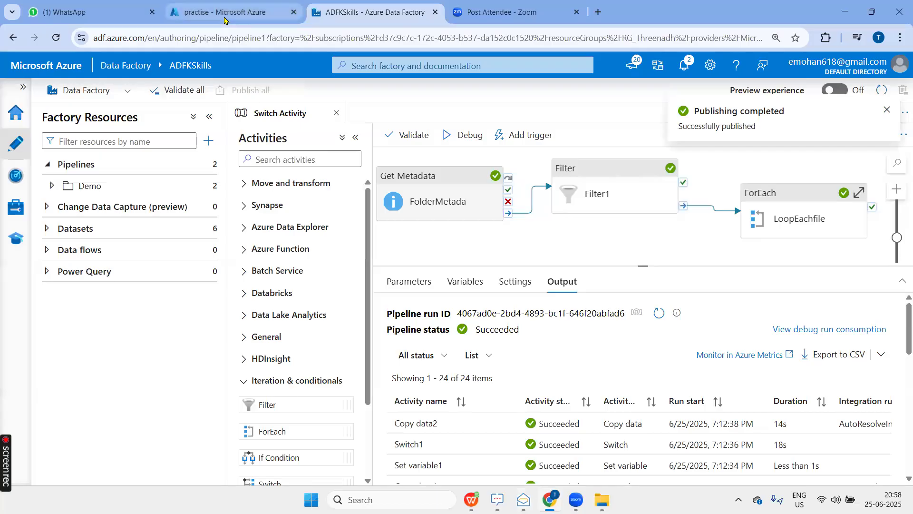
pyautogui.click(227, 14)
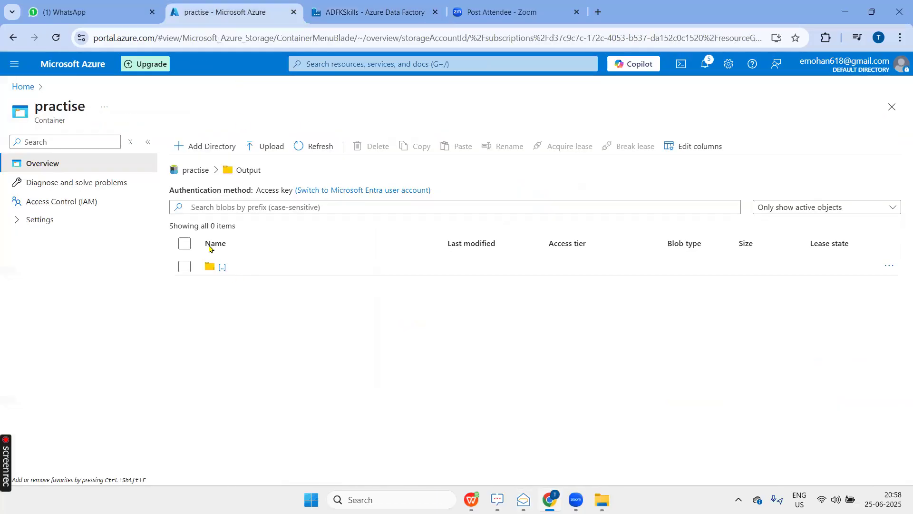
pyautogui.click(199, 173)
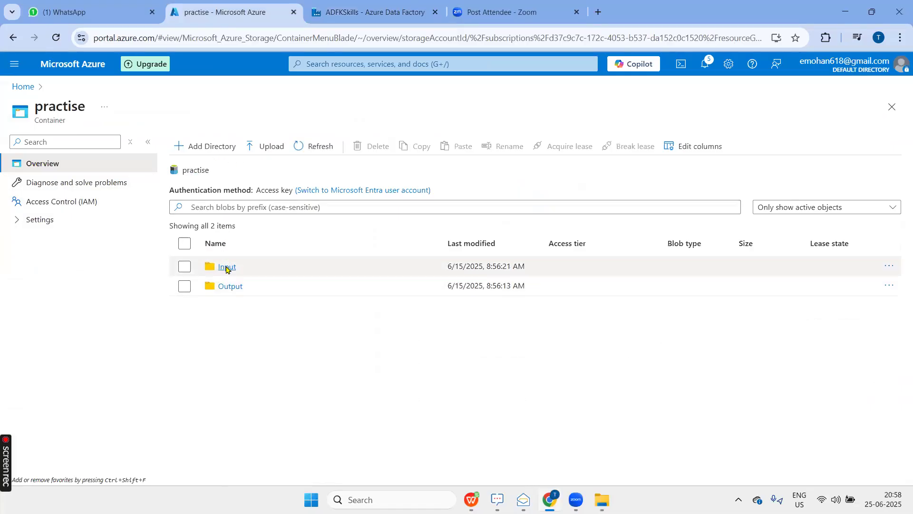
pyautogui.click(226, 267)
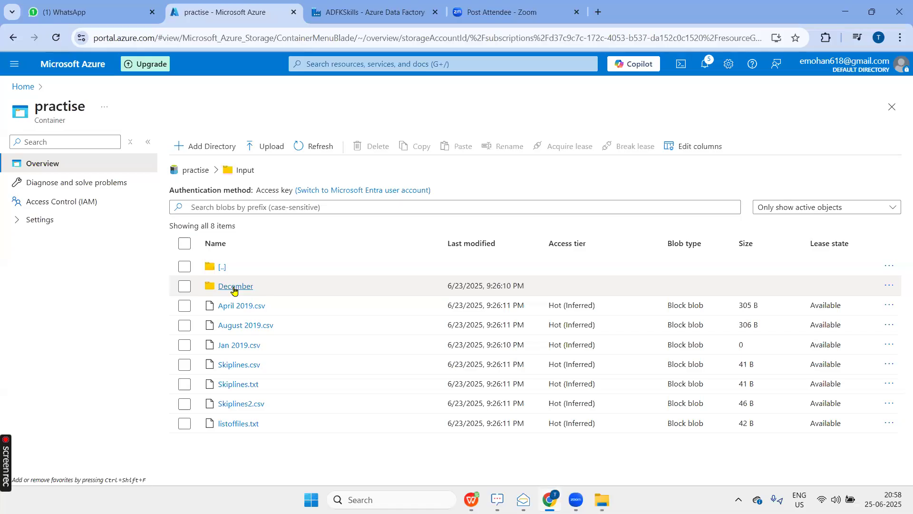
pyautogui.click(195, 171)
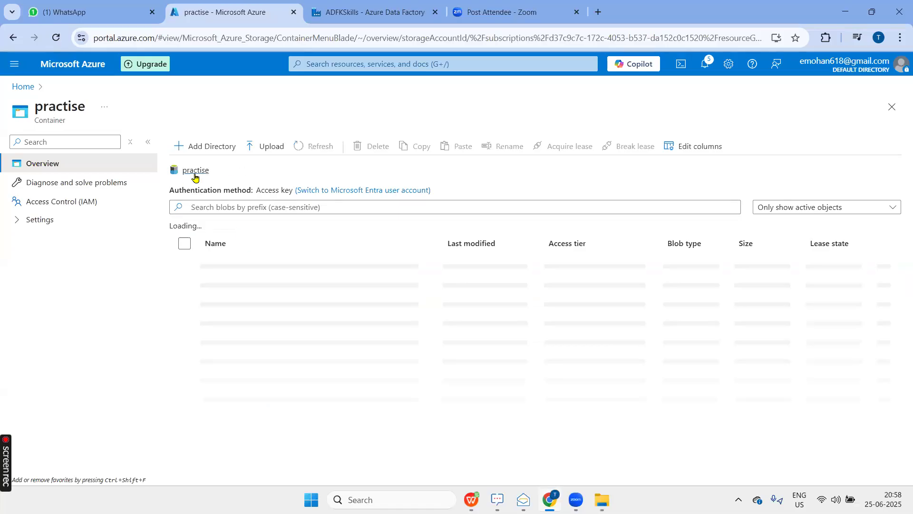
pyautogui.click(225, 287)
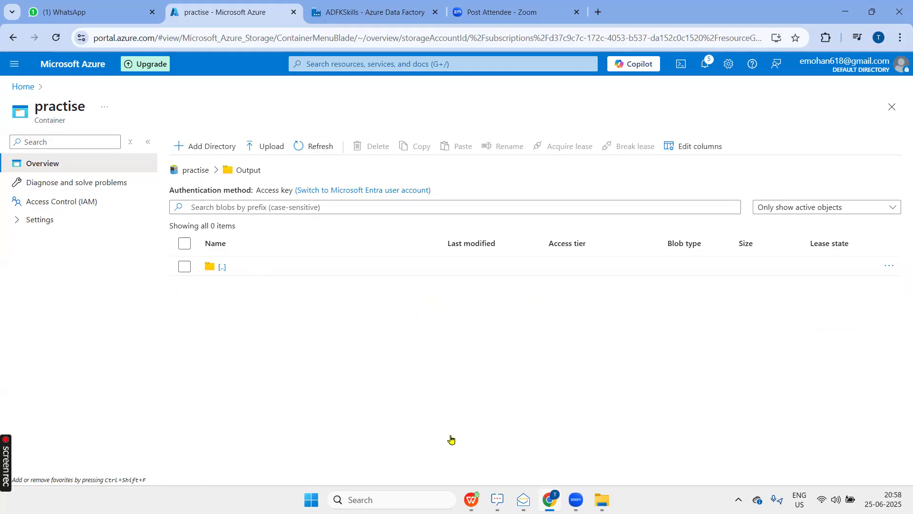
# Switch to the Data Factory browser tab and create a new pipeline named FileTypecopy.
pyautogui.hotkey('ctrl', 'Tab')
pyautogui.click(207, 165)
pyautogui.click(238, 191)
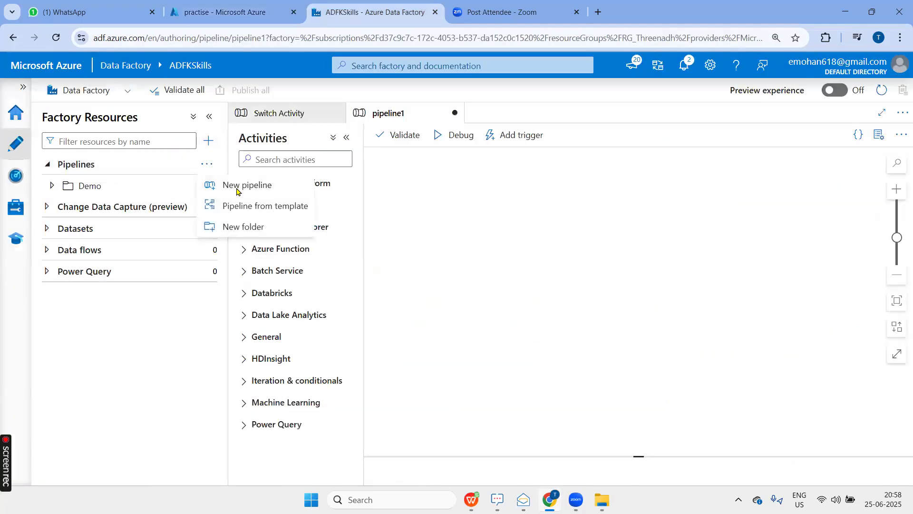
pyautogui.click(739, 227)
pyautogui.moveTo(772, 230); pyautogui.dragTo(712, 232)
pyautogui.write('Folder')
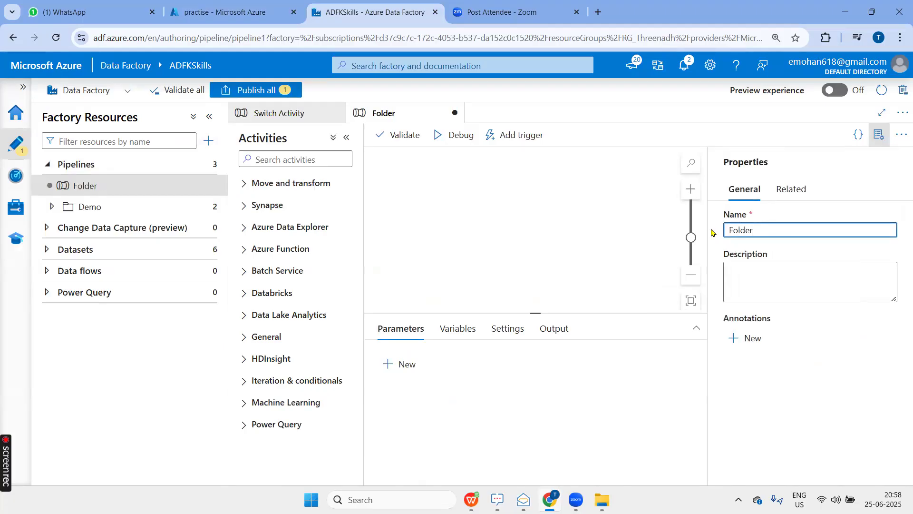
pyautogui.hotkey('ctrl', 'a')
pyautogui.write('FileTypecopy')
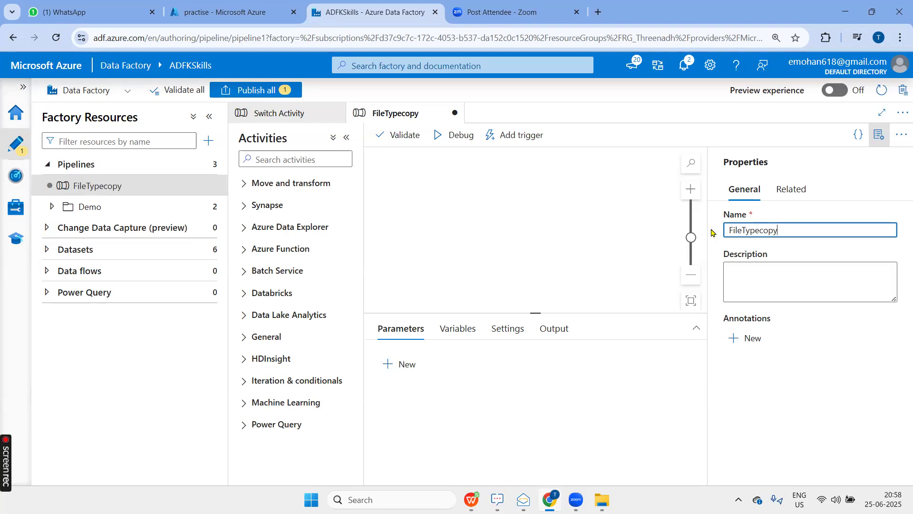
pyautogui.click(880, 135)
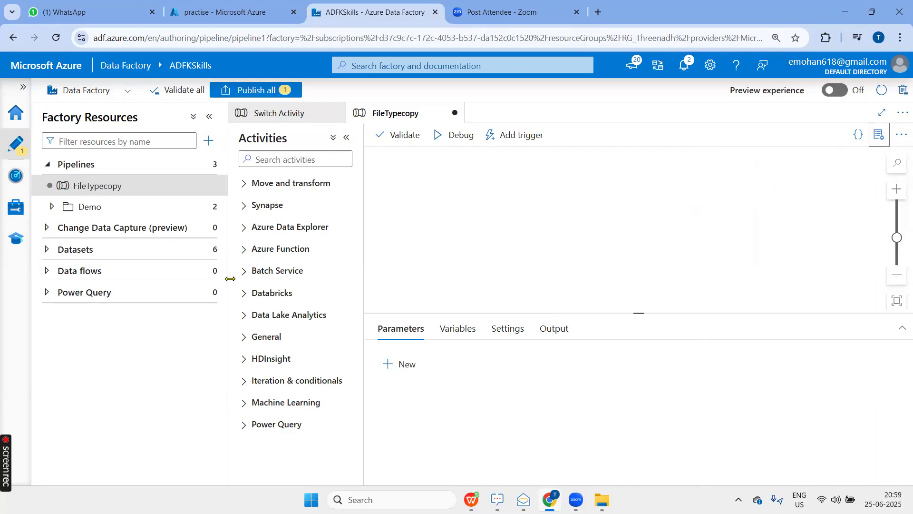
# Add a Get Metadata activity from the General group to the FileTypecopy pipeline canvas.
pyautogui.click(253, 336)
pyautogui.scroll(-3, 274, 328)
pyautogui.moveTo(268, 315); pyautogui.dragTo(468, 201)
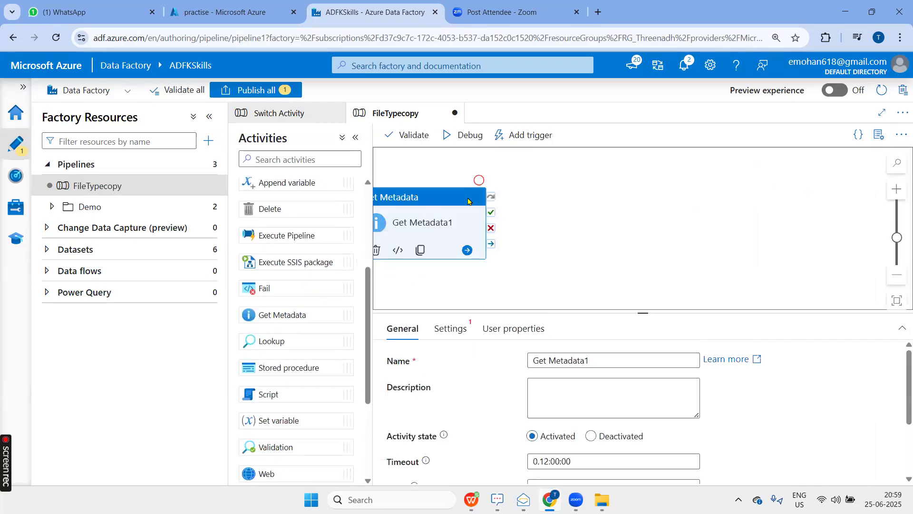
pyautogui.click(636, 222)
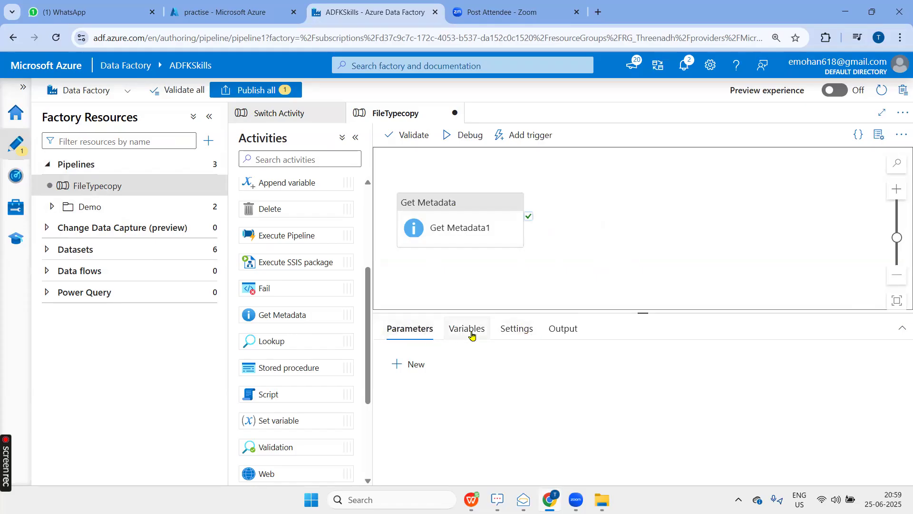
# Review the pipeline-level output, parameters and variables, and compare them with the Get Metadata activity's own properties.
pyautogui.click(558, 336)
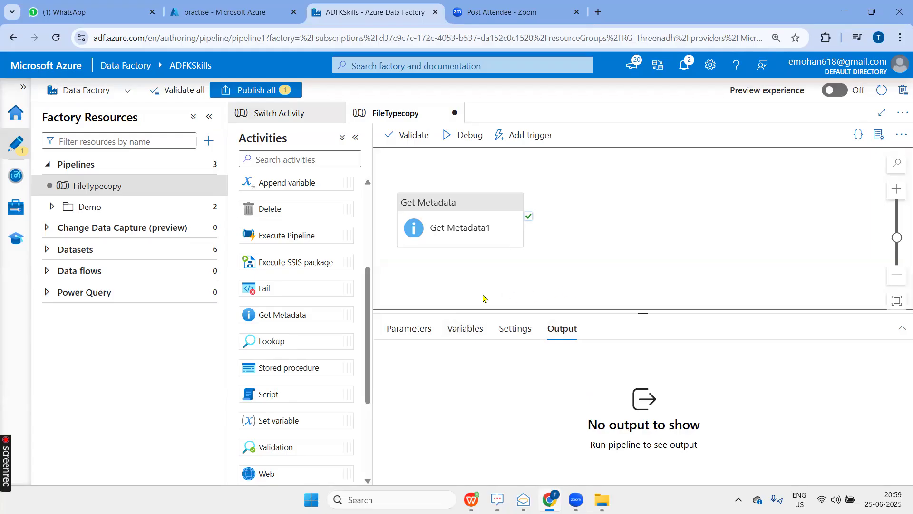
pyautogui.click(407, 328)
pyautogui.click(479, 333)
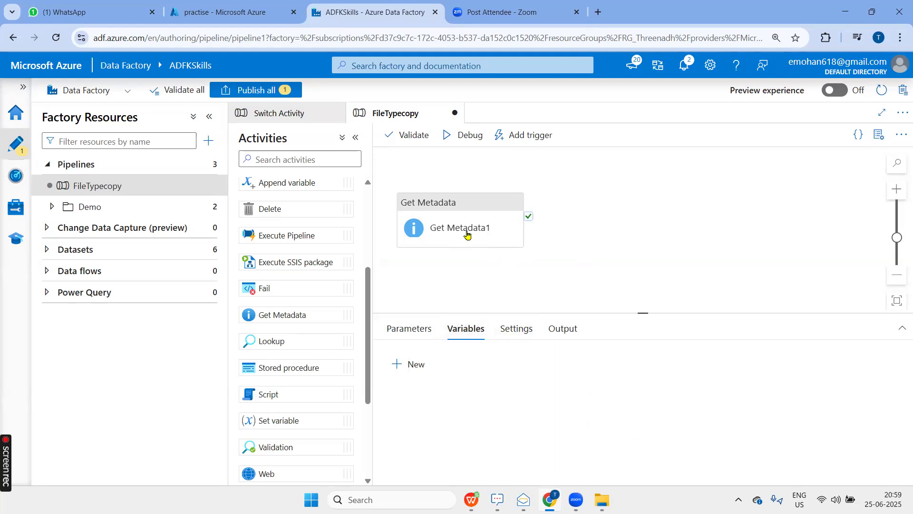
pyautogui.click(473, 206)
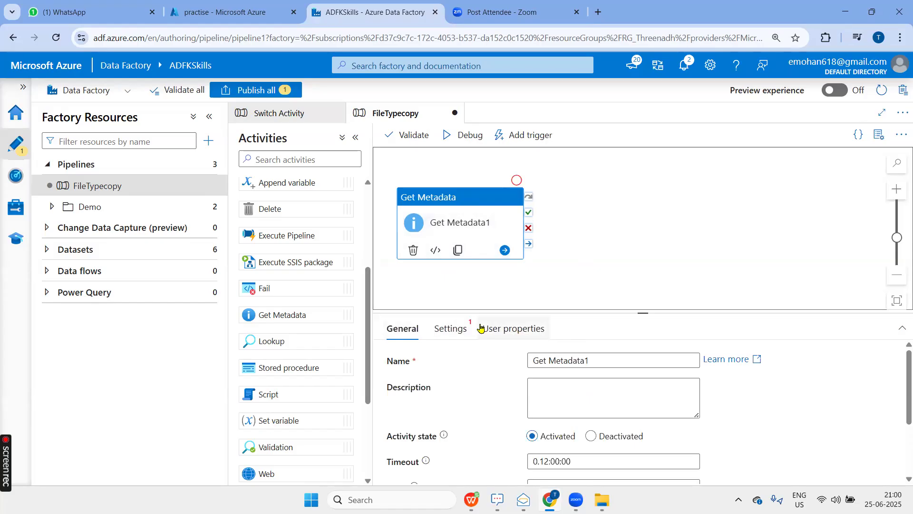
pyautogui.click(694, 264)
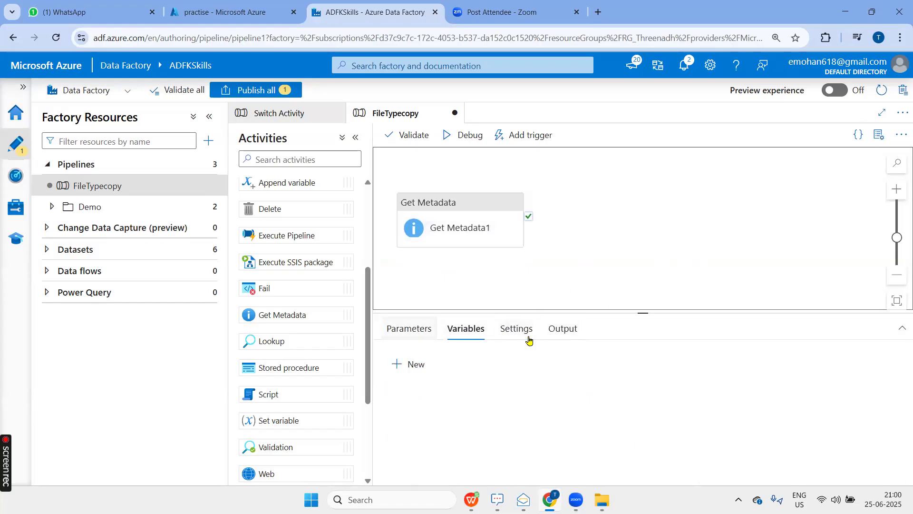
pyautogui.click(466, 208)
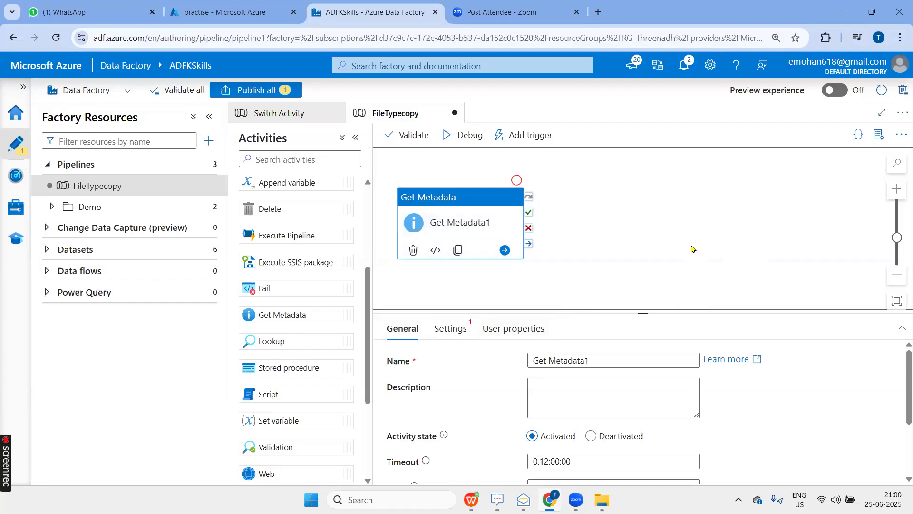
pyautogui.click(749, 241)
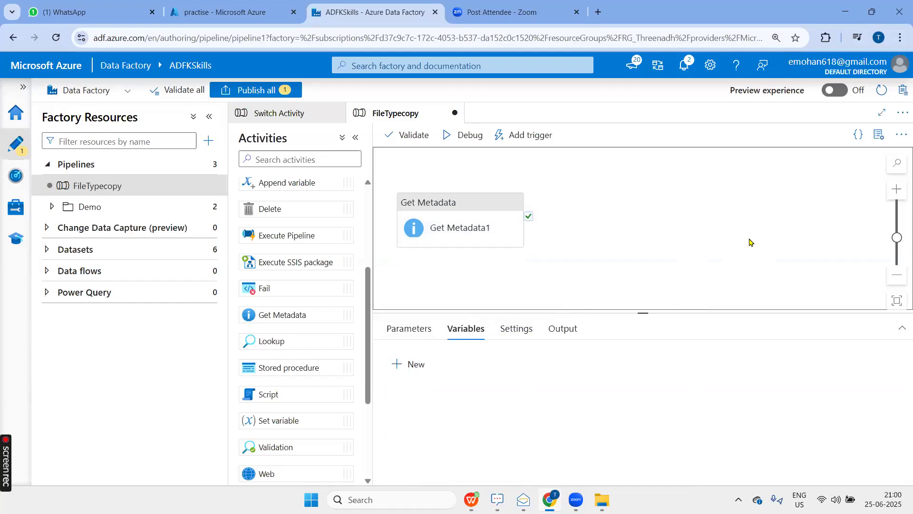
# Rename the Get Metadata activity as Folder Metada.
pyautogui.click(457, 210)
pyautogui.click(608, 359)
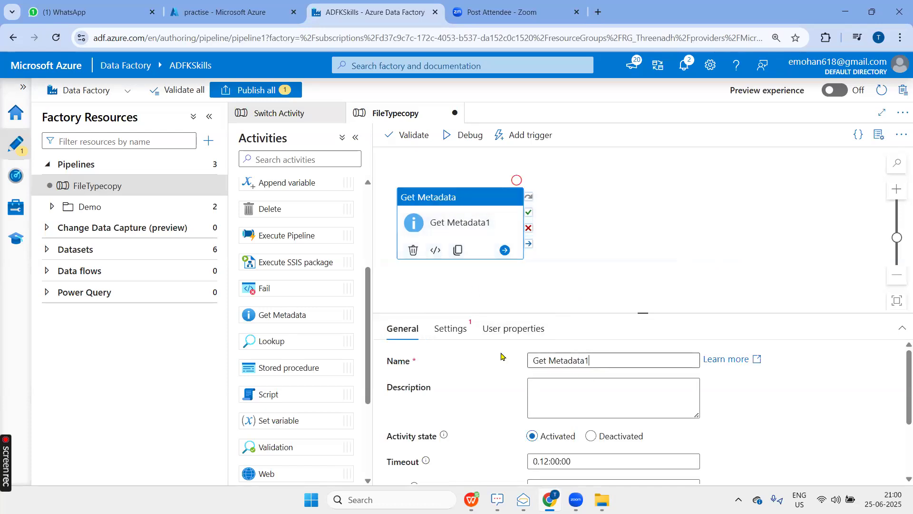
pyautogui.hotkey('ctrl', 'a')
pyautogui.write('F')
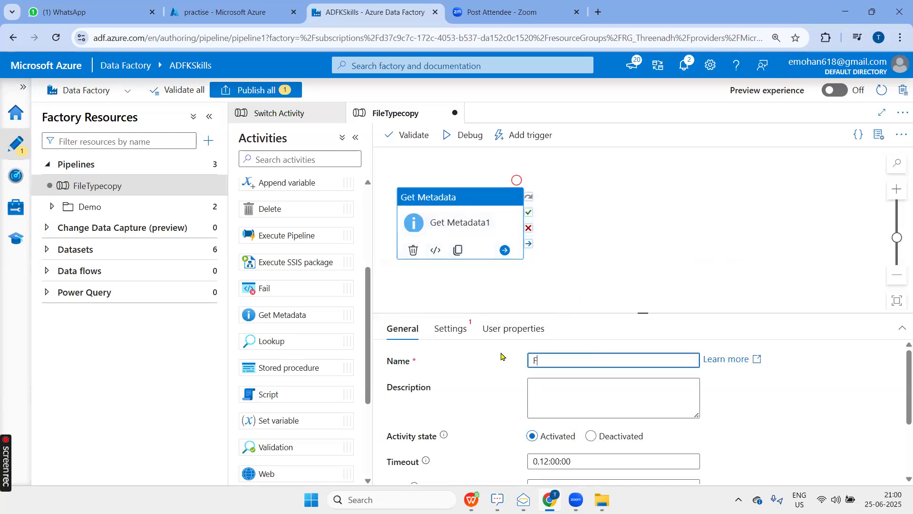
pyautogui.hotkey('ctrl', 'a')
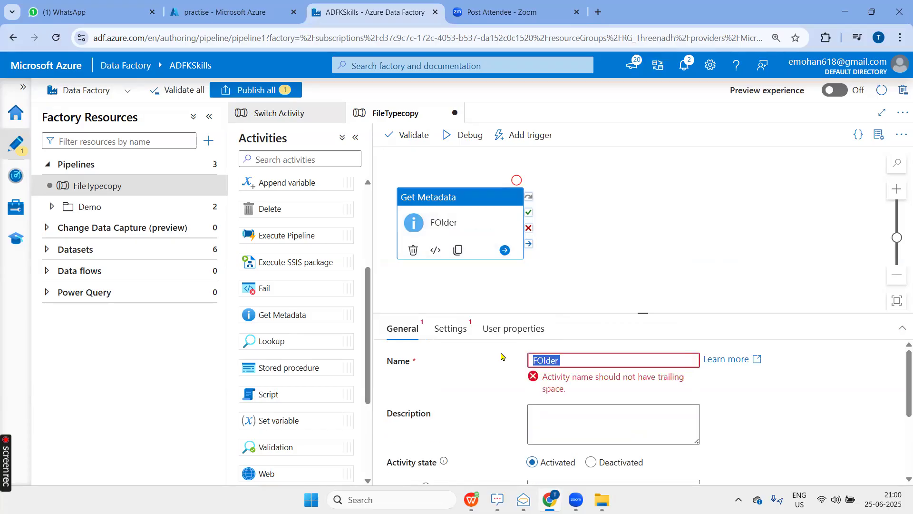
pyautogui.write('Fol')
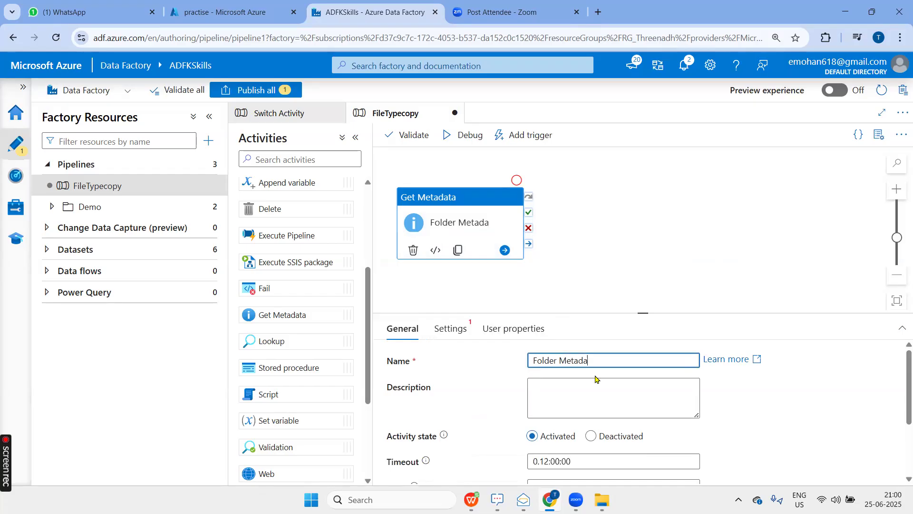
# Start a new dataset for the Folder Metada activity using Azure Data Lake Storage Gen2 and the Binary format.
pyautogui.click(452, 332)
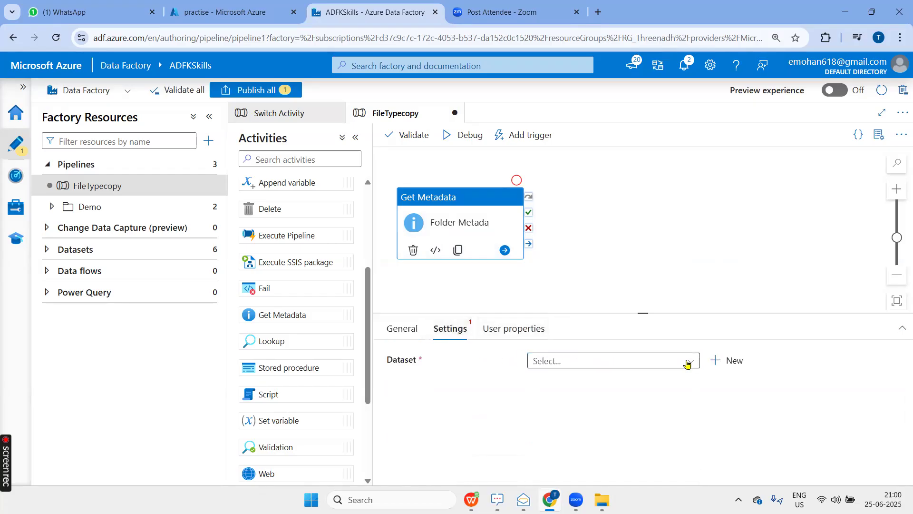
pyautogui.click(731, 365)
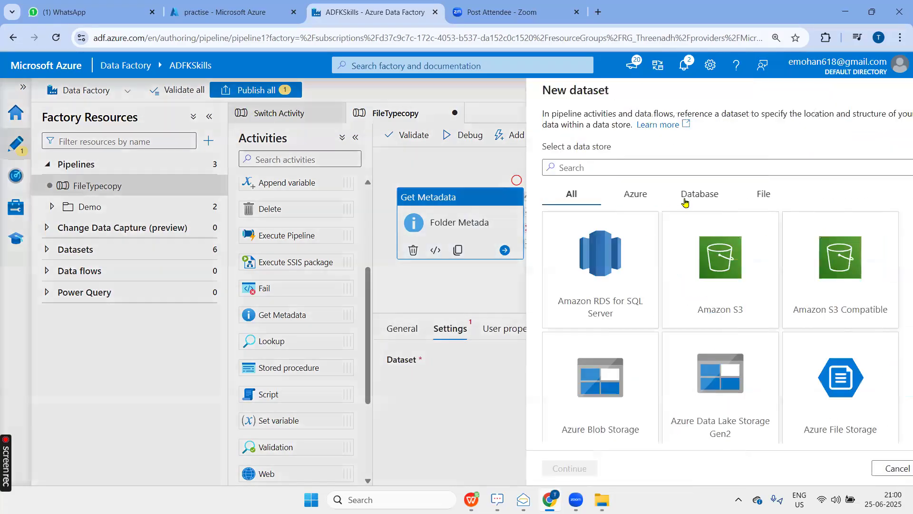
pyautogui.write('data')
pyautogui.click(609, 270)
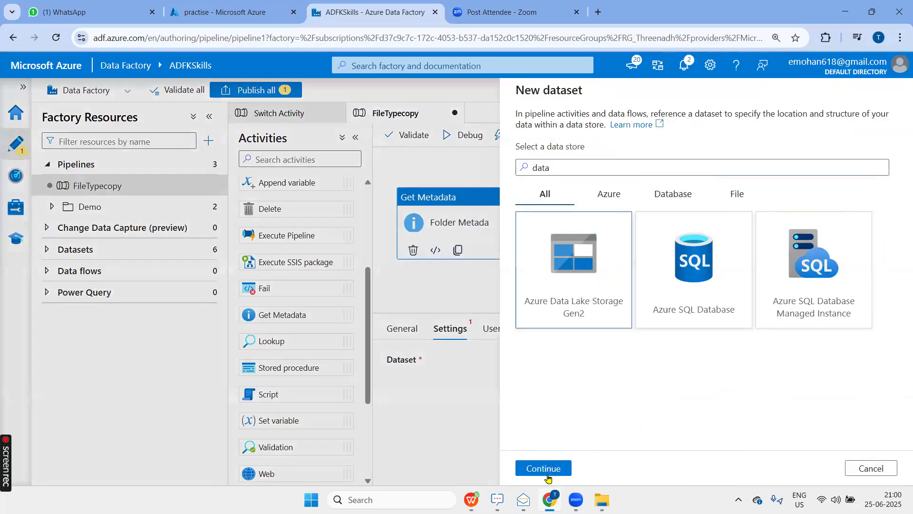
pyautogui.click(546, 469)
pyautogui.click(703, 234)
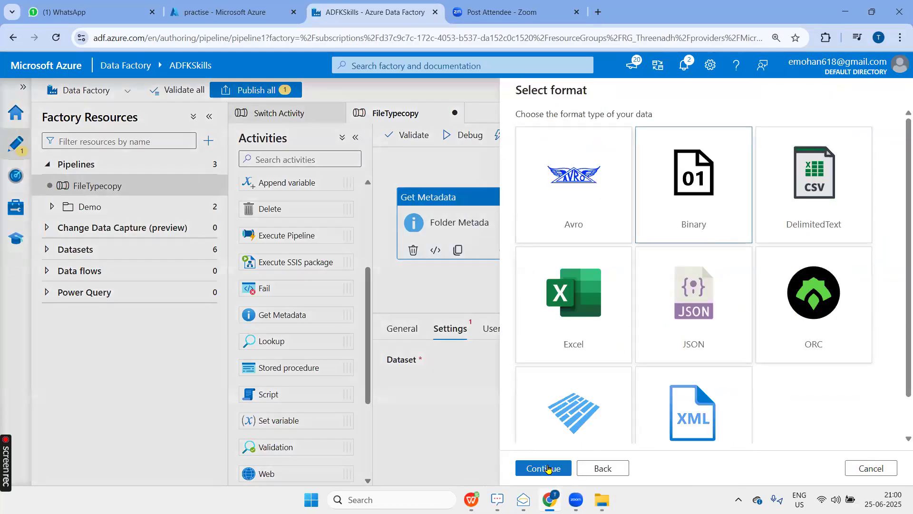
pyautogui.click(547, 467)
# Name the dataset DS_FolderMetadata and assign it the ADLS linked service.
pyautogui.click(570, 131)
pyautogui.hotkey('ctrl', 'a')
pyautogui.write('DS')
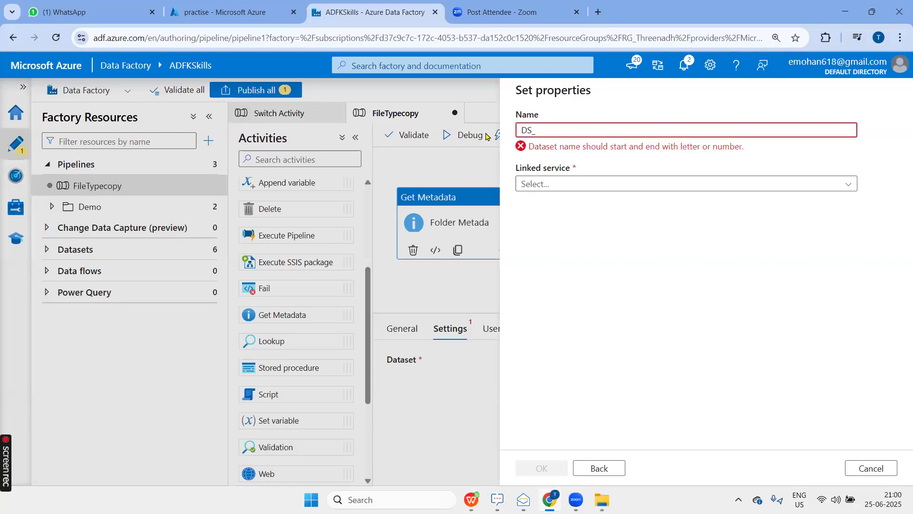
pyautogui.write('_FolderMetadata')
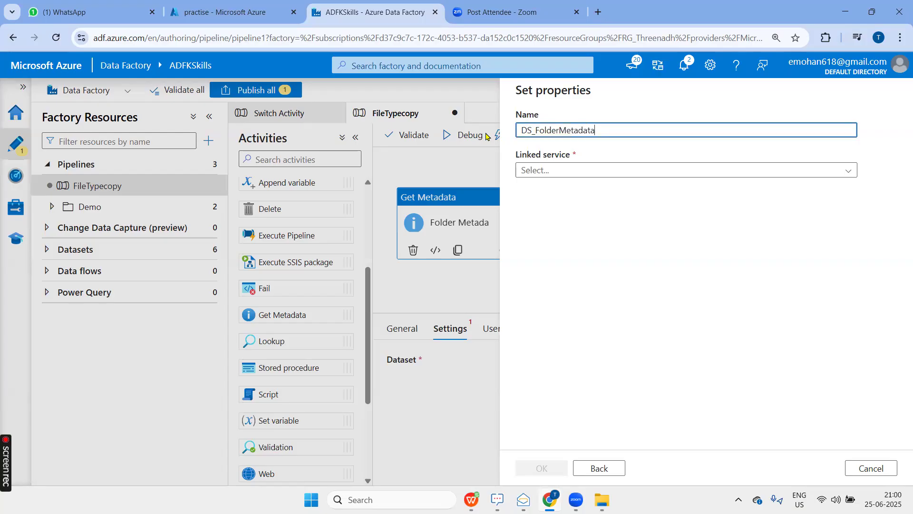
pyautogui.click(596, 174)
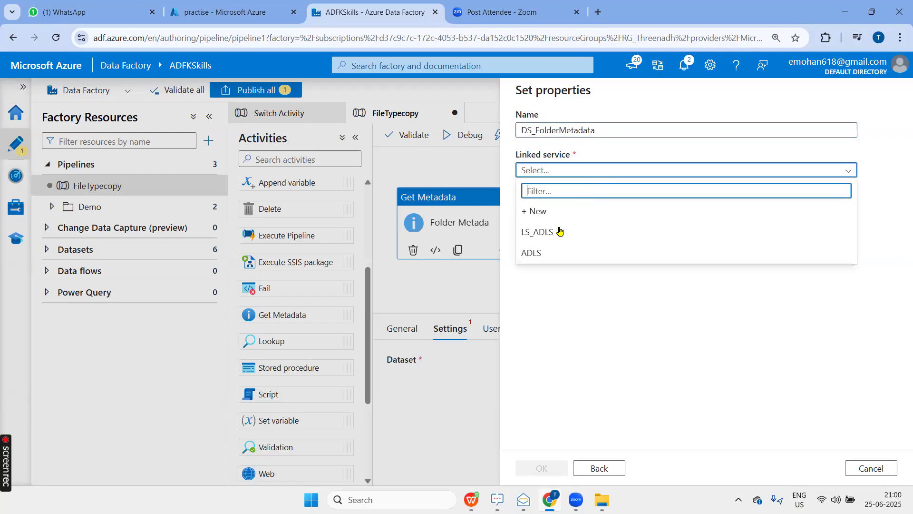
pyautogui.click(549, 254)
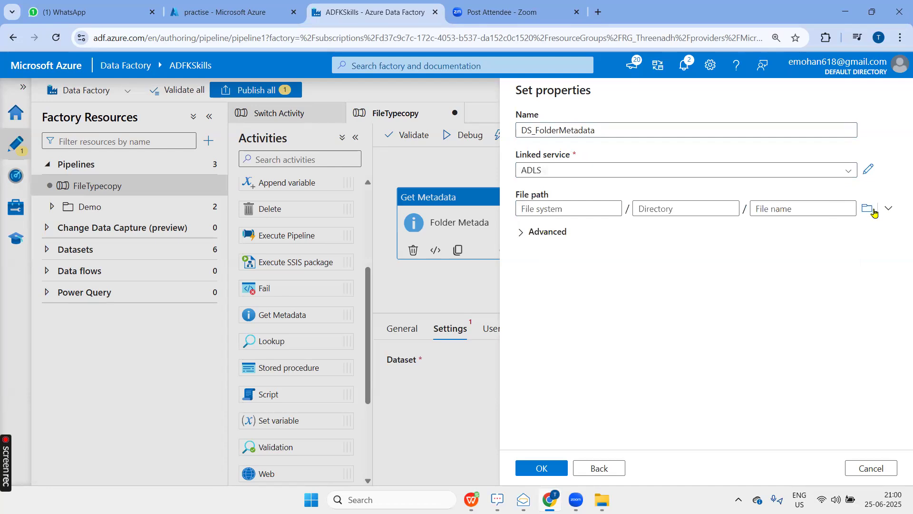
# Set the dataset's file path to the Input folder of the practise container and create the dataset.
pyautogui.click(867, 209)
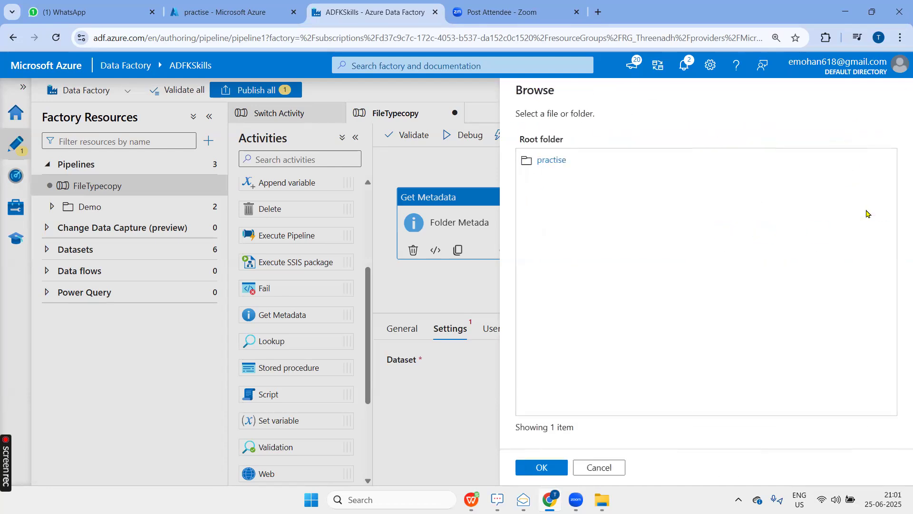
pyautogui.click(547, 159)
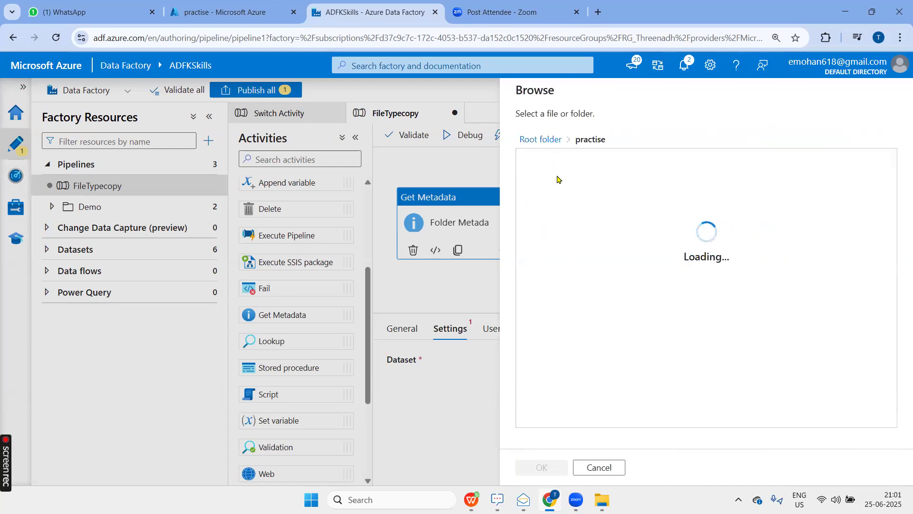
pyautogui.click(547, 160)
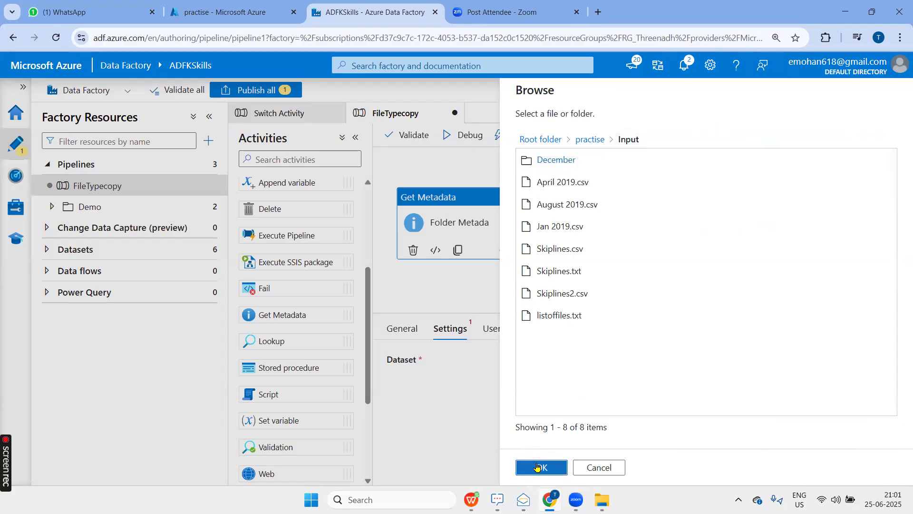
pyautogui.click(537, 467)
pyautogui.click(538, 467)
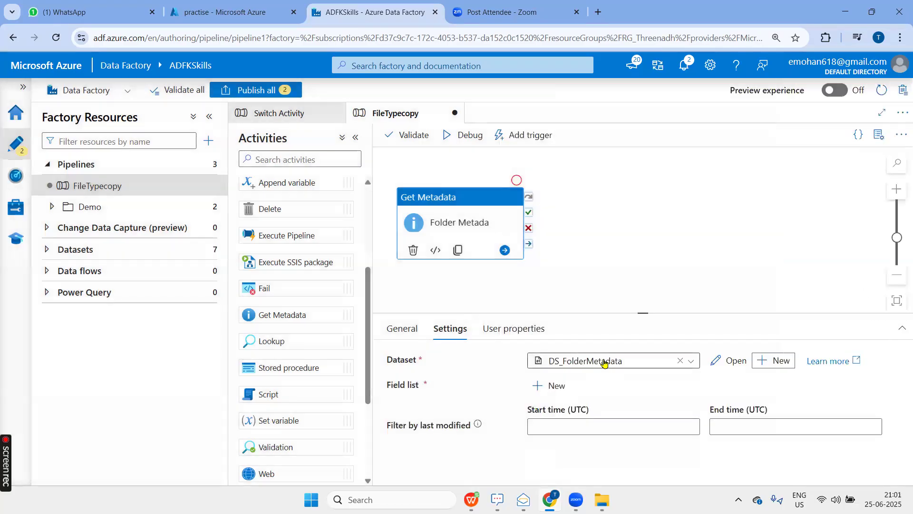
# Add a Child items argument to the Folder Metada activity's field list.
pyautogui.click(552, 385)
pyautogui.click(586, 427)
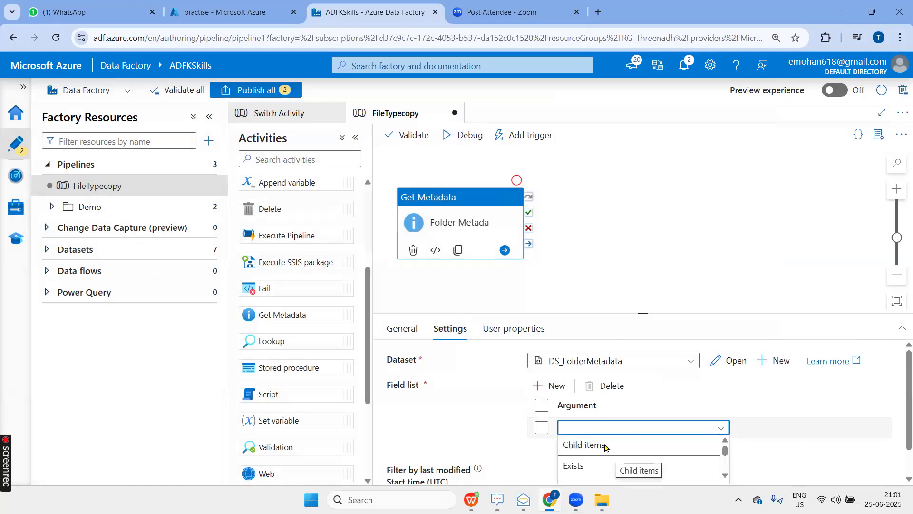
pyautogui.click(605, 446)
pyautogui.click(579, 198)
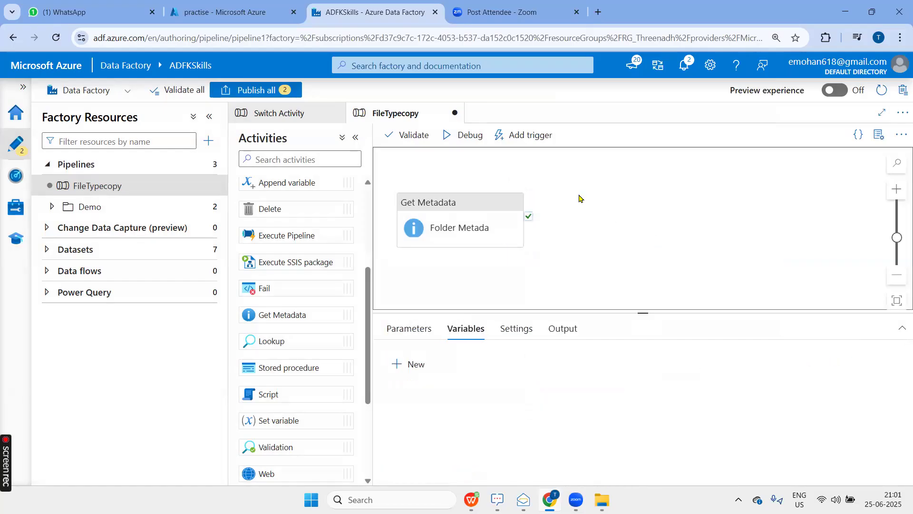
# Validate the FileTypecopy pipeline, check the validation result for errors and close it.
pyautogui.click(415, 142)
pyautogui.moveTo(730, 327); pyautogui.dragTo(824, 330)
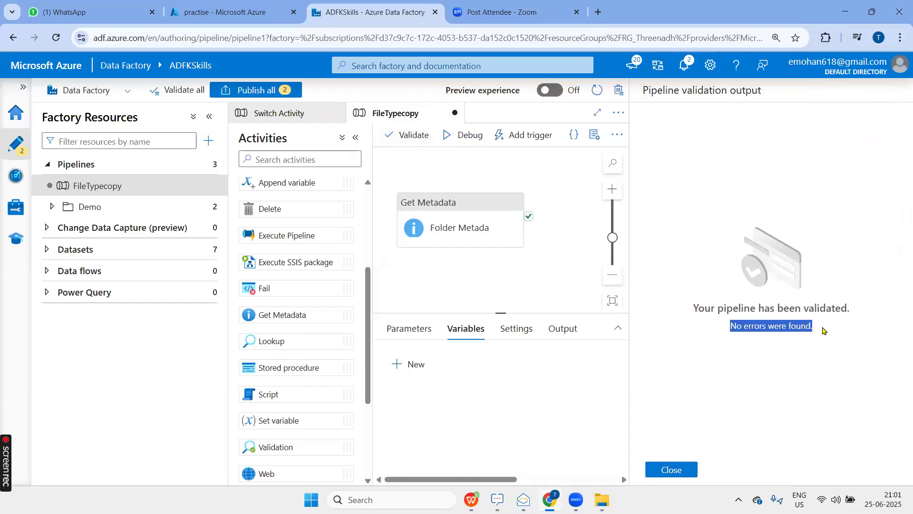
pyautogui.click(671, 470)
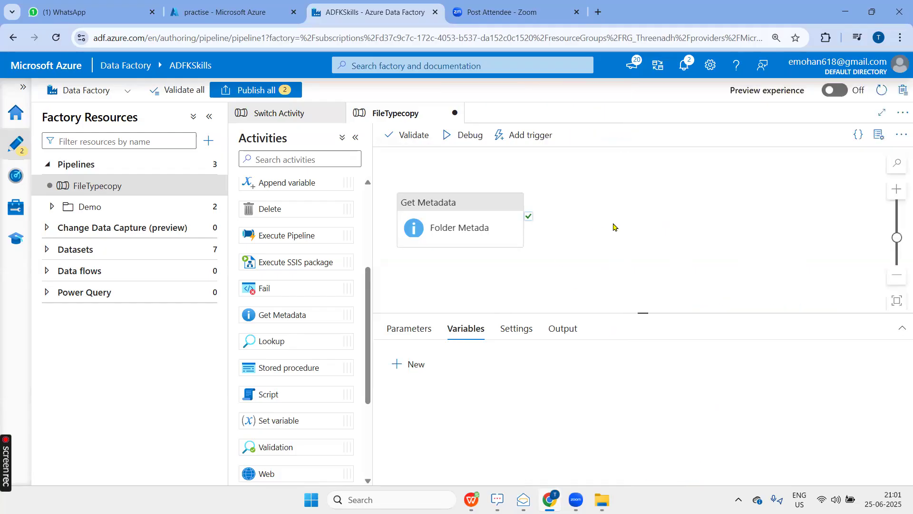
# Start a debug run of the FileTypecopy pipeline and collapse the Factory Resources list to widen the canvas.
pyautogui.click(478, 142)
pyautogui.click(209, 117)
pyautogui.click(638, 250)
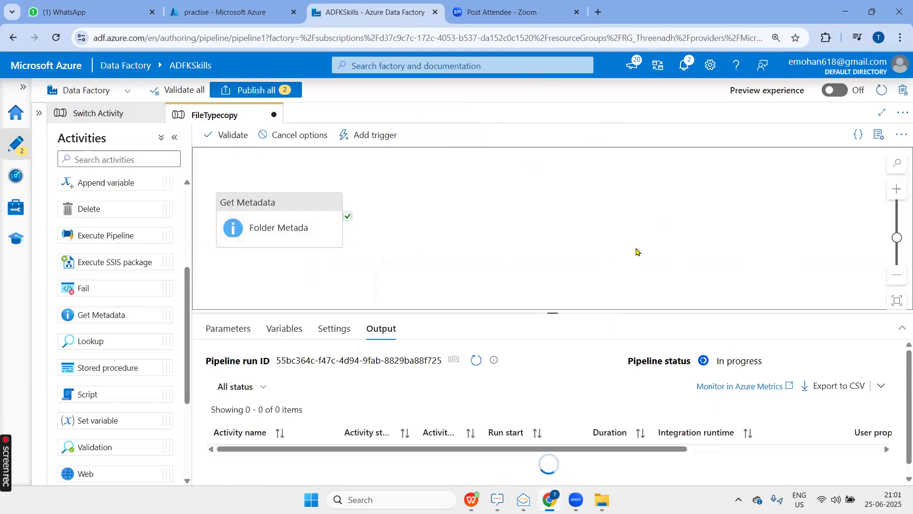
# Enlarge the pipeline run output area and open Notepad++ while the debug run is in progress.
pyautogui.moveTo(563, 275); pyautogui.dragTo(568, 243)
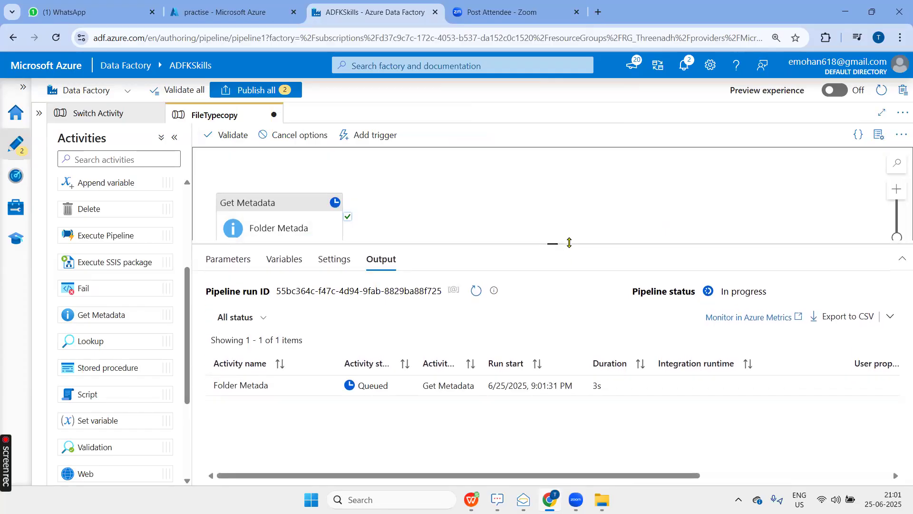
pyautogui.click(414, 499)
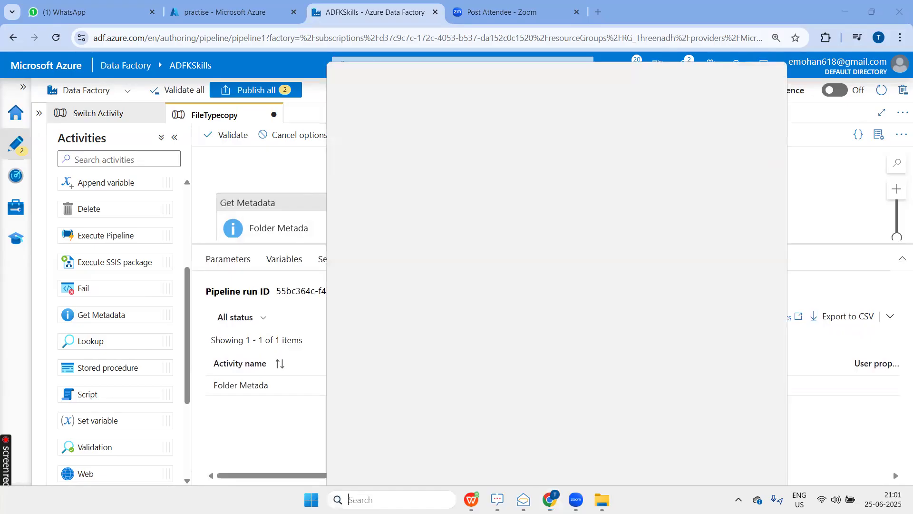
pyautogui.write('note')
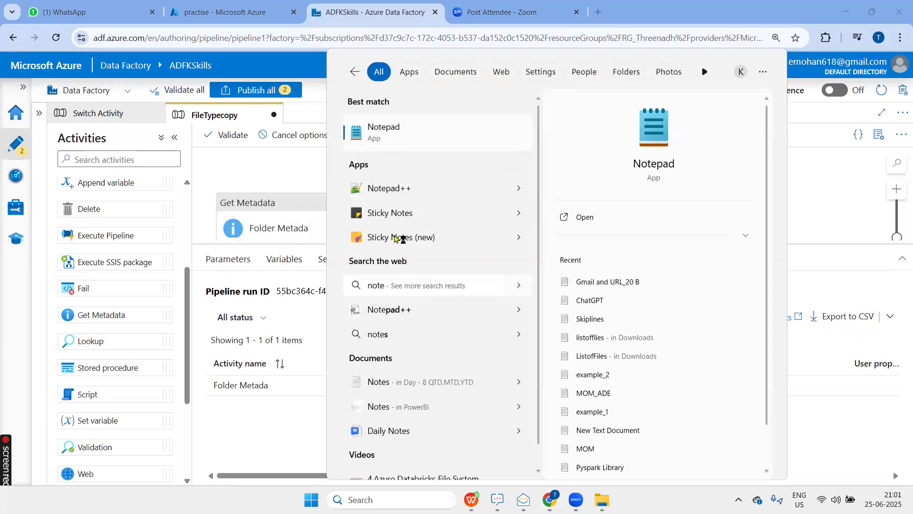
pyautogui.press('Escape')
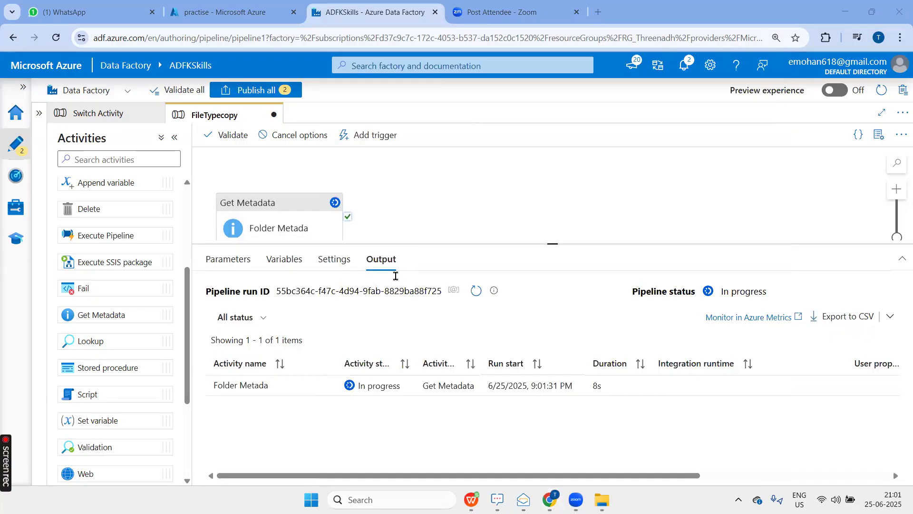
pyautogui.click(393, 277)
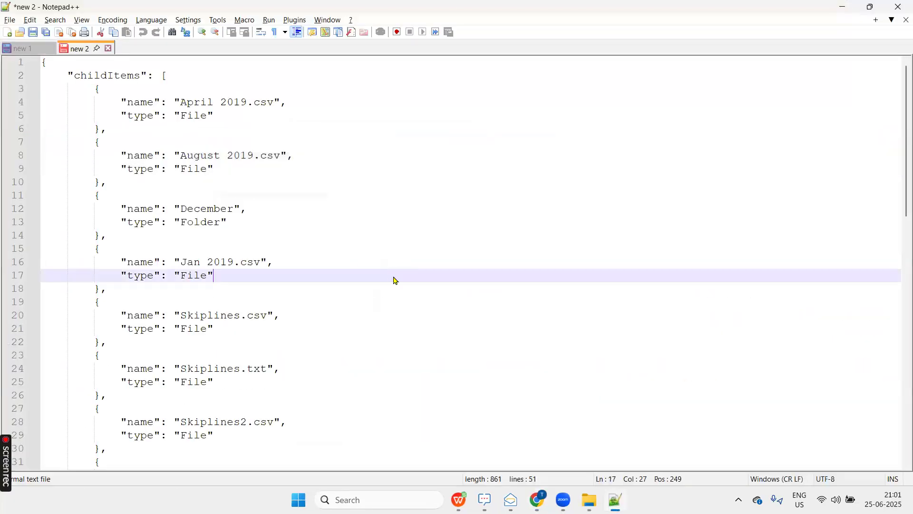
pyautogui.hotkey('alt', 'Tab')
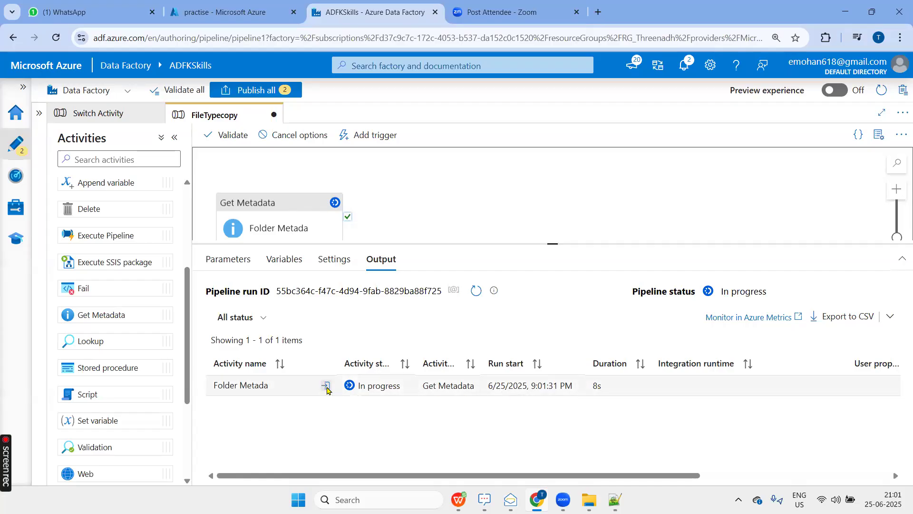
# Review the Folder Metada activity's run input and its dataset and field list settings.
pyautogui.click(325, 387)
pyautogui.scroll(-5, 326, 298)
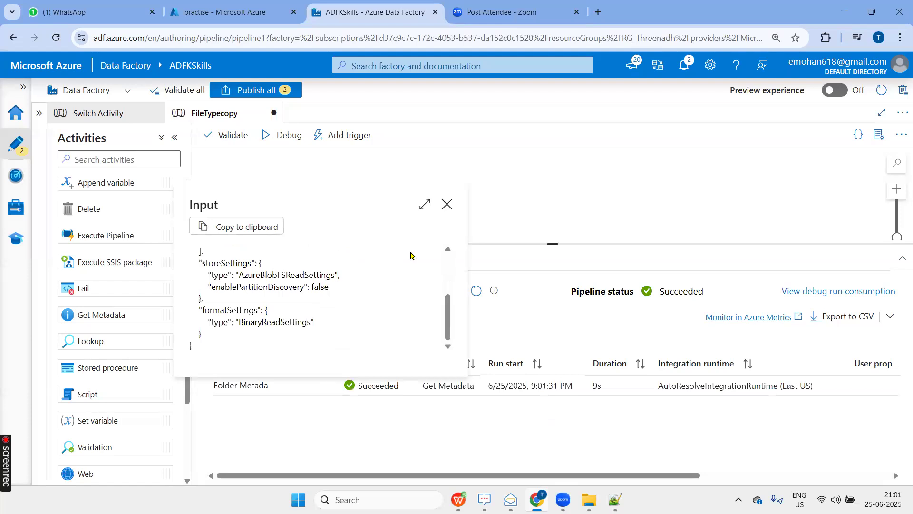
pyautogui.scroll(2, 409, 255)
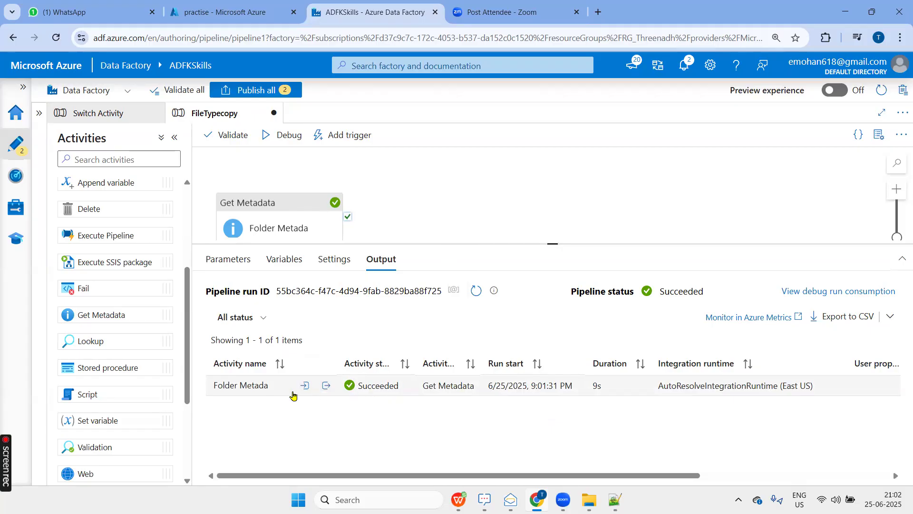
pyautogui.click(467, 189)
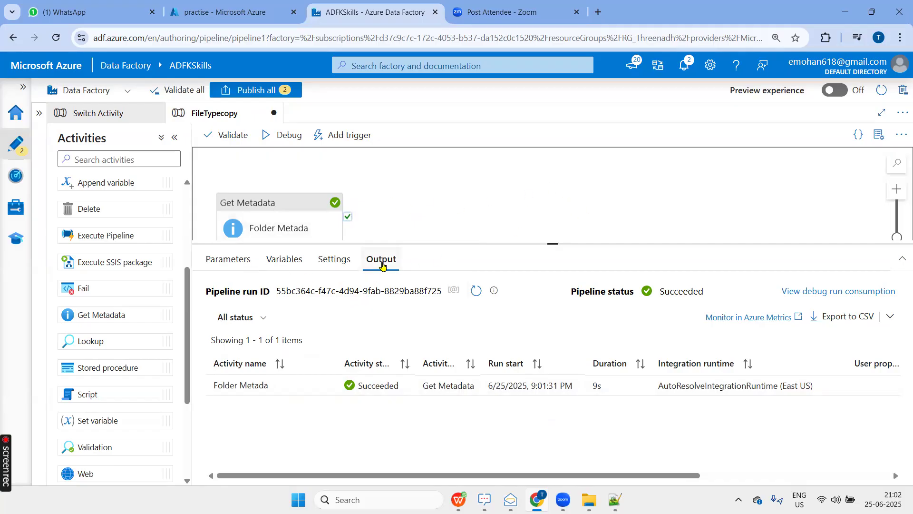
pyautogui.click(291, 203)
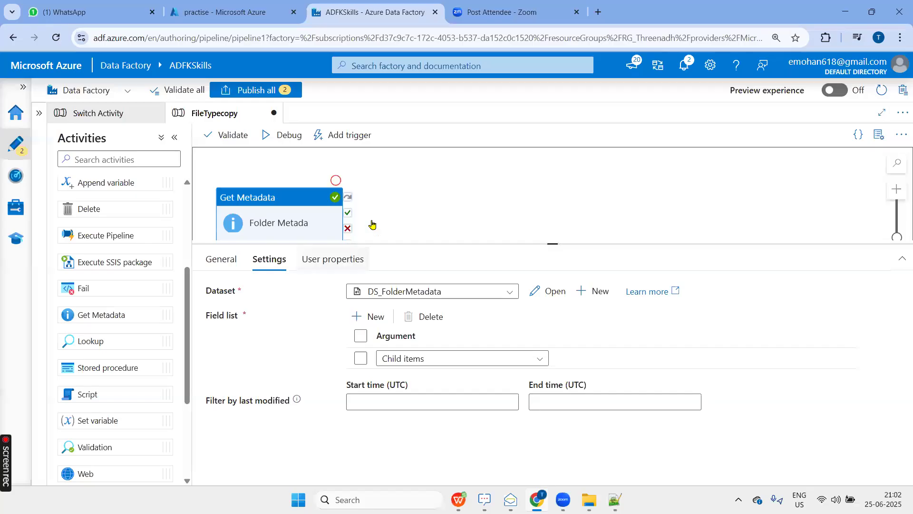
pyautogui.click(550, 205)
# Copy the Folder Metada activity's run output and replace the contents of the Notepad++ document "new 2" with it.
pyautogui.moveTo(291, 390)
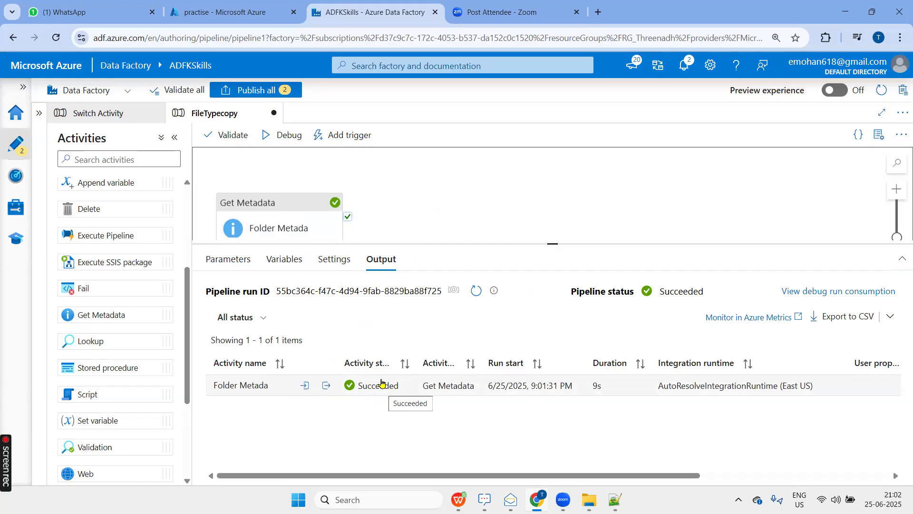
pyautogui.click(326, 386)
pyautogui.click(251, 229)
pyautogui.hotkey('alt', 'Tab')
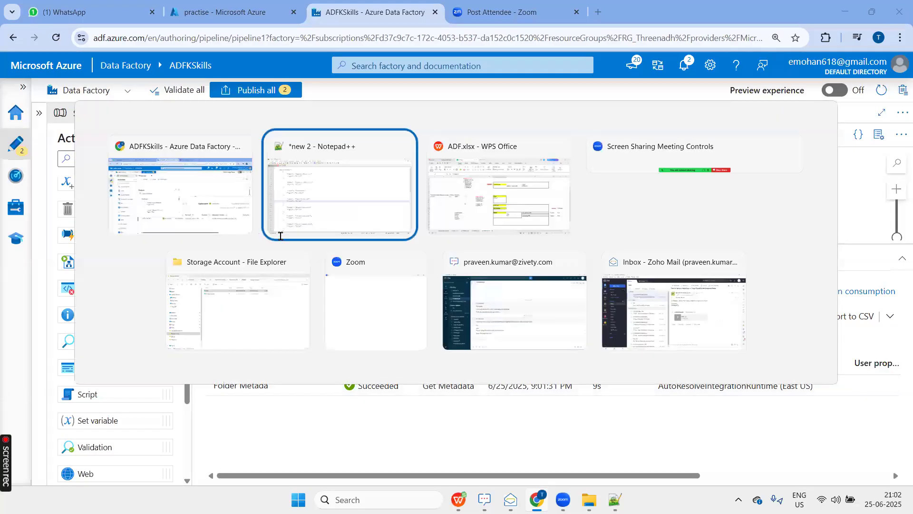
pyautogui.click(427, 267)
pyautogui.hotkey('ctrl', 'a')
pyautogui.hotkey('ctrl', 'v')
pyautogui.scroll(7, 359, 320)
pyautogui.scroll(-3, 349, 308)
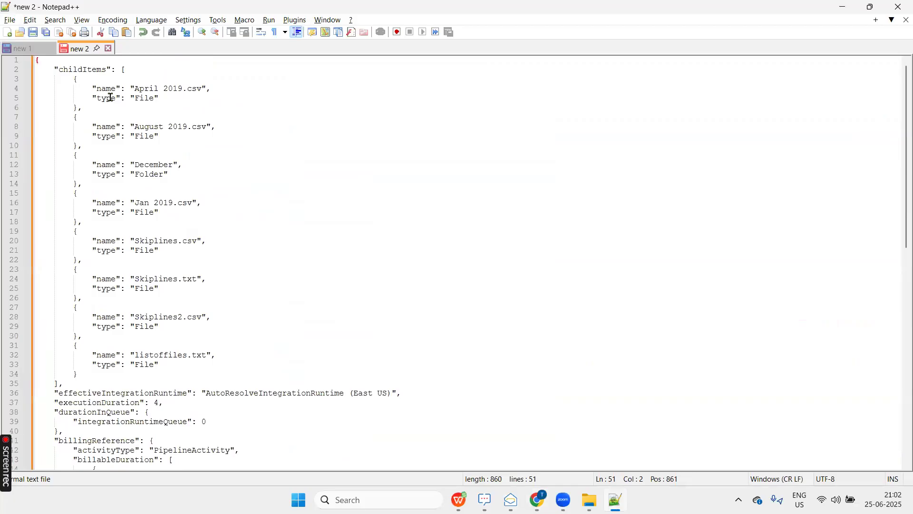
# Examine the childItems entries in the JSON, checking their names, File or Folder types and file extensions.
pyautogui.doubleClick(82, 69)
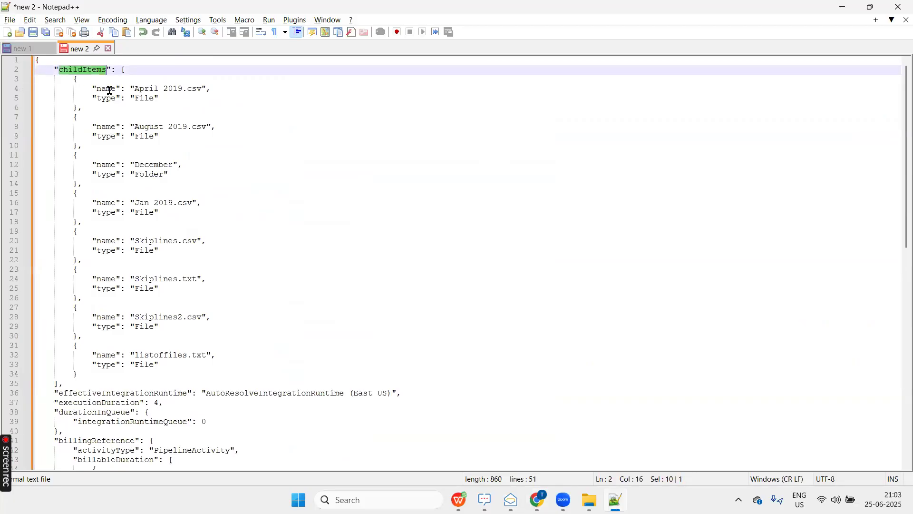
pyautogui.doubleClick(145, 98)
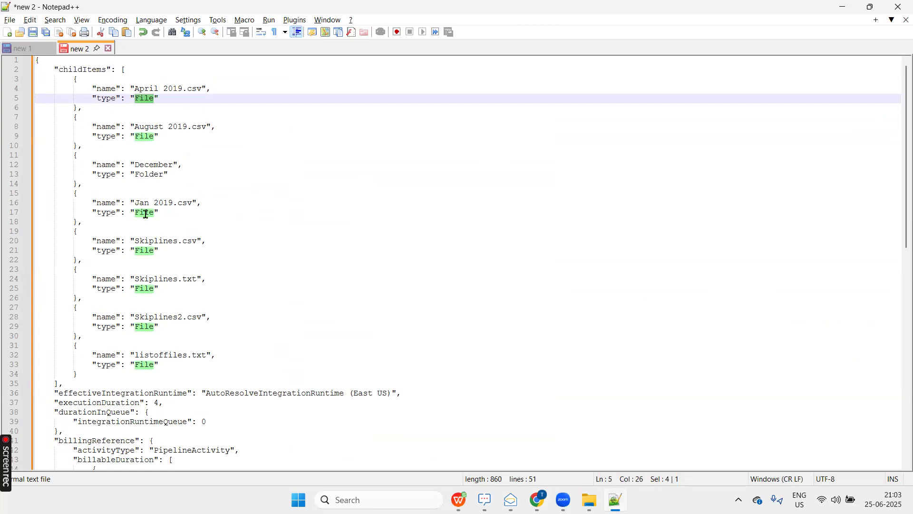
pyautogui.doubleClick(157, 164)
pyautogui.doubleClick(152, 175)
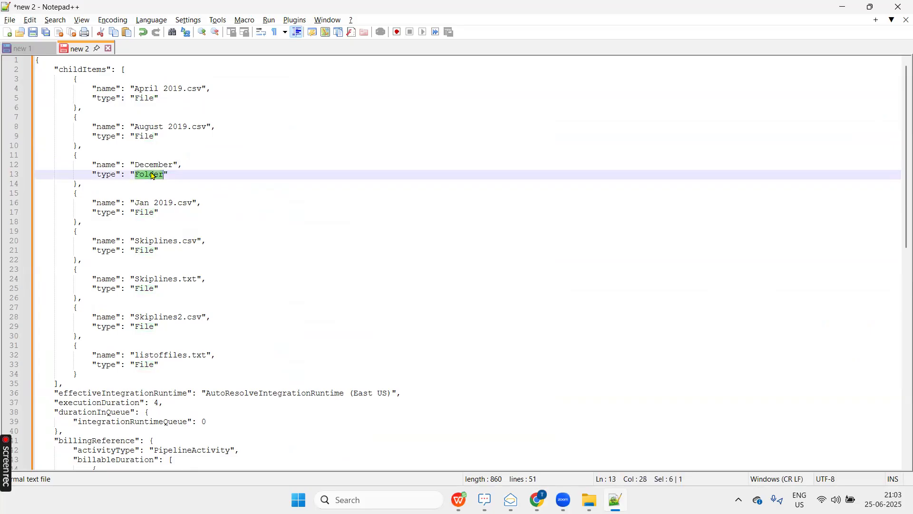
pyautogui.doubleClick(160, 164)
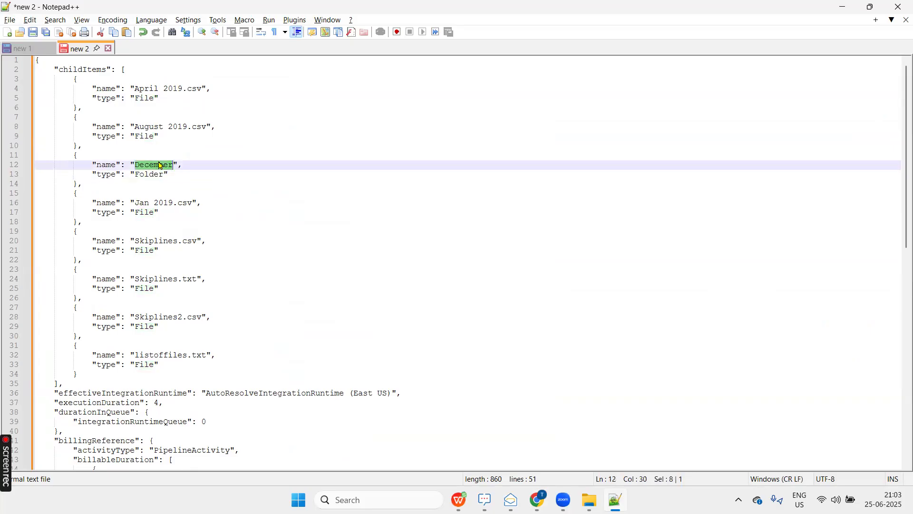
pyautogui.moveTo(95, 376); pyautogui.dragTo(70, 90)
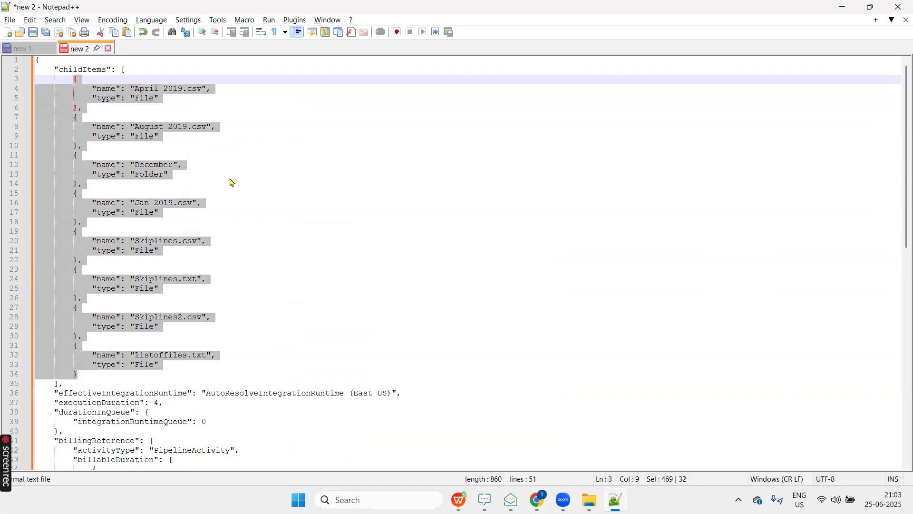
pyautogui.click(232, 196)
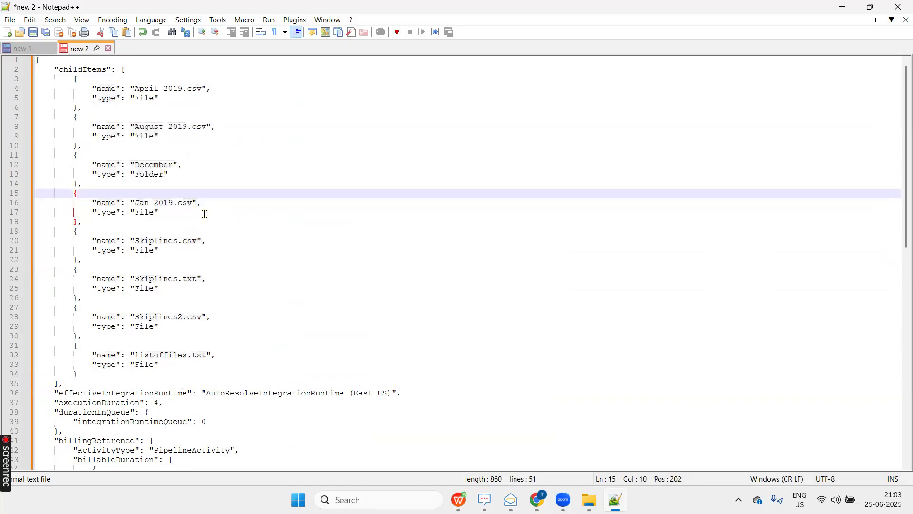
pyautogui.doubleClick(203, 355)
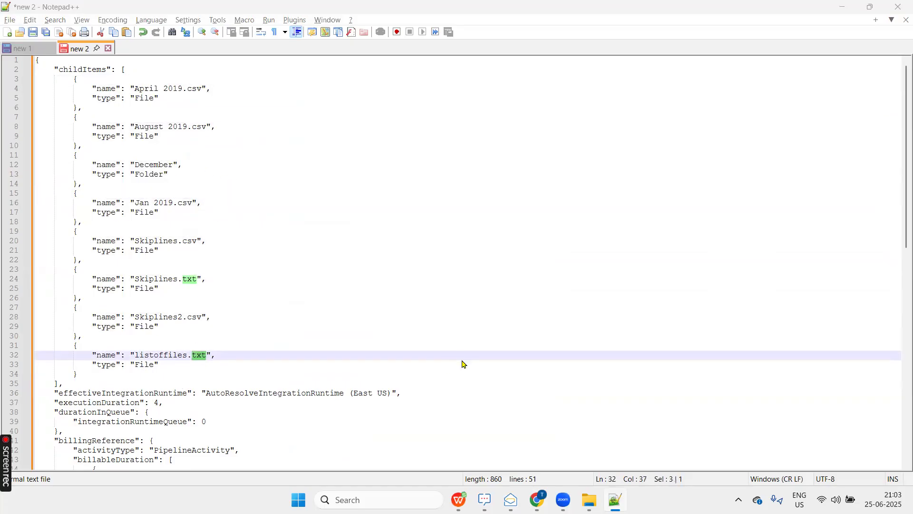
# Switch back to Azure Data Factory and add a Filter activity to the FileTypecopy canvas beside Folder Metada.
pyautogui.hotkey('alt', 'Tab')
pyautogui.click(559, 244)
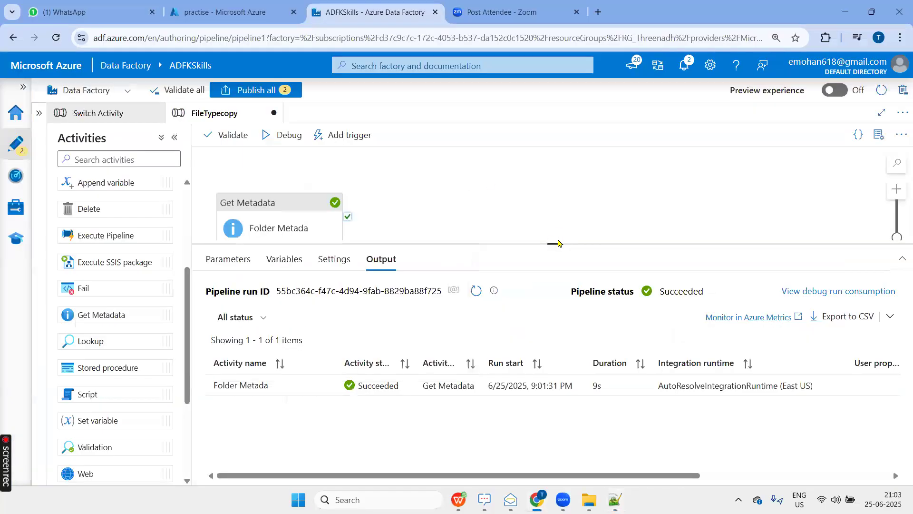
pyautogui.moveTo(546, 273); pyautogui.dragTo(551, 406)
pyautogui.scroll(4, 85, 333)
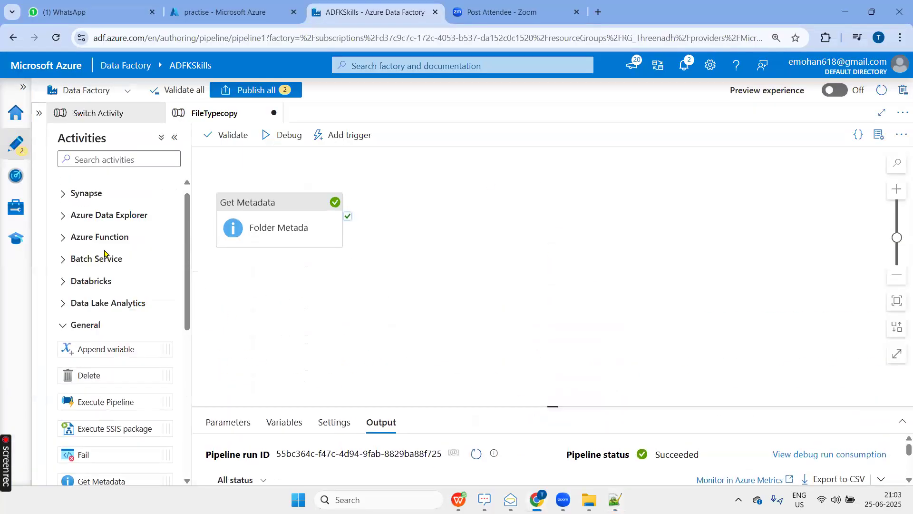
pyautogui.click(86, 336)
pyautogui.click(101, 381)
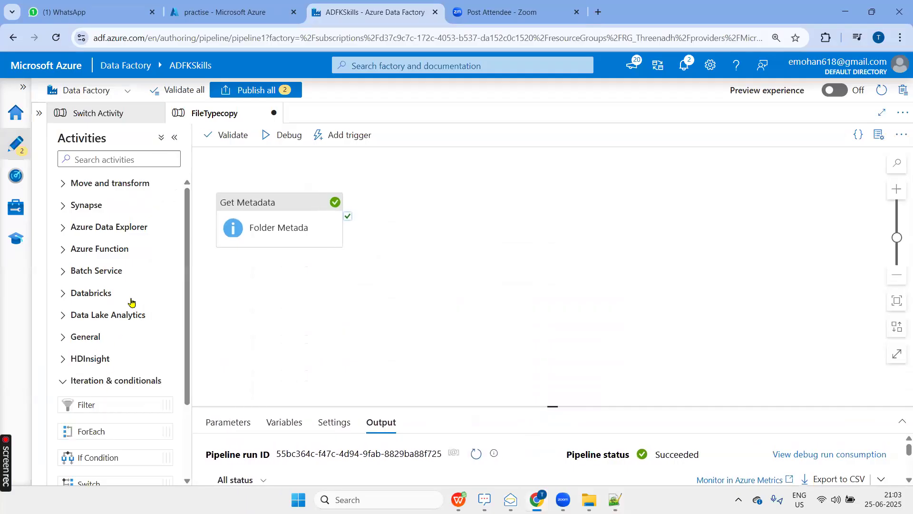
pyautogui.scroll(-1, 104, 339)
pyautogui.scroll(-1, 104, 338)
pyautogui.moveTo(98, 347); pyautogui.dragTo(532, 151)
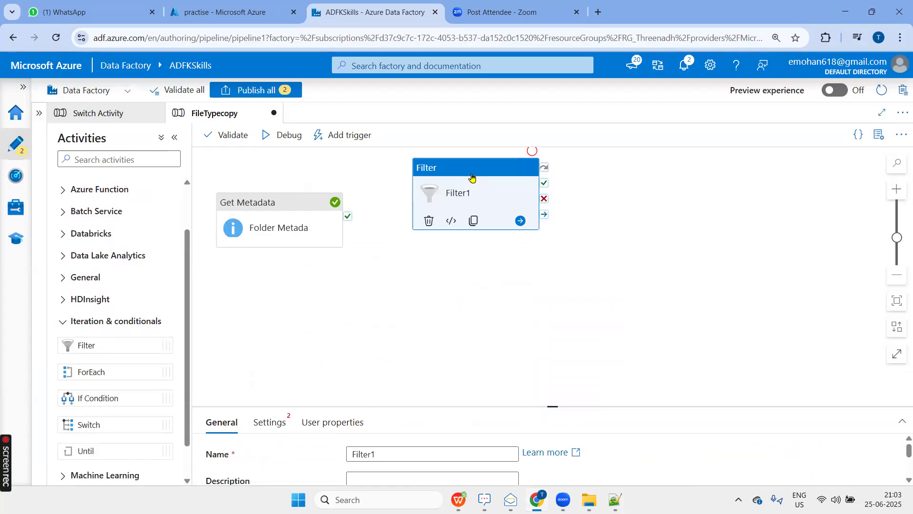
# Rename the Filter activity to "Filter only csv and txt" and link Folder Metada to it with an on-completion dependency.
pyautogui.moveTo(551, 407); pyautogui.dragTo(548, 300)
pyautogui.click(400, 347)
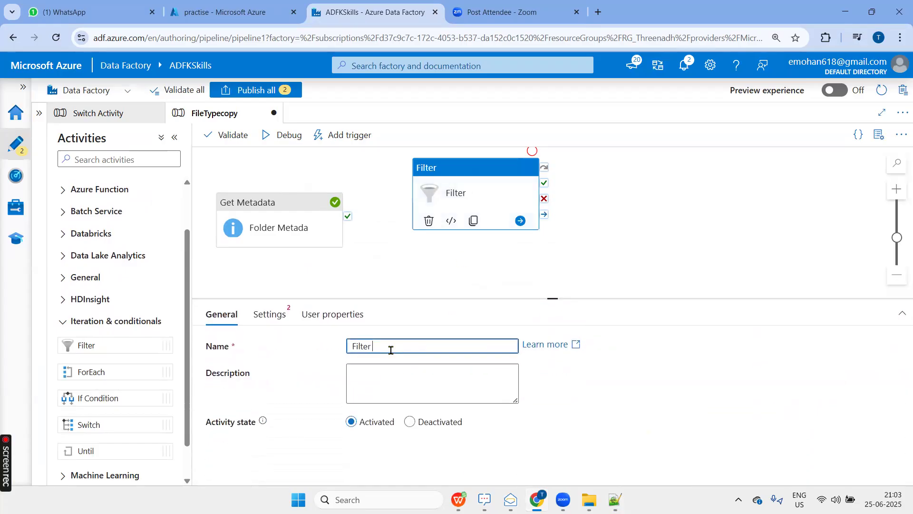
pyautogui.write('only VS')
pyautogui.press('BackSpace')
pyautogui.press('BackSpace')
pyautogui.moveTo(537, 500)
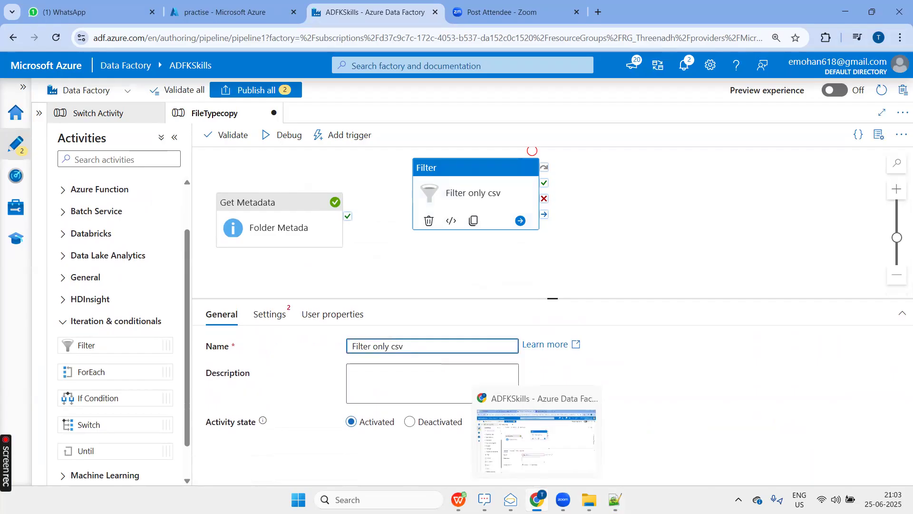
pyautogui.write('and txt')
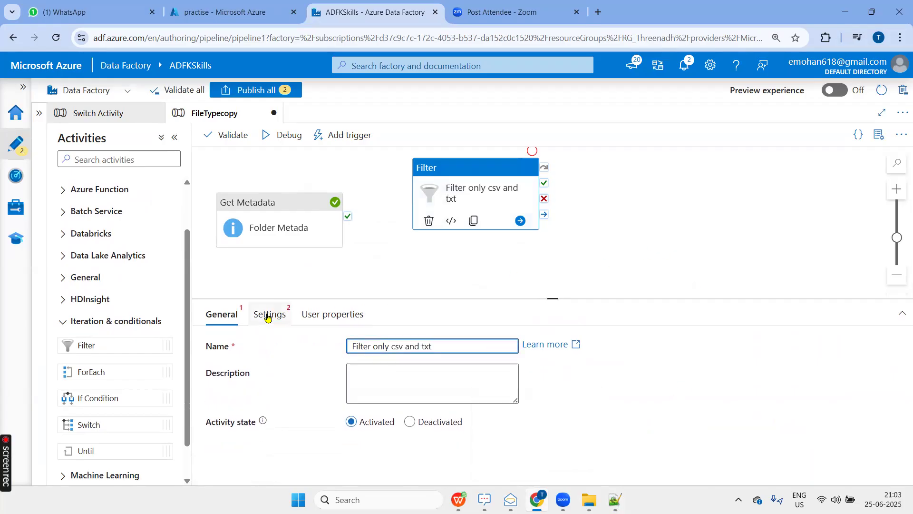
pyautogui.click(303, 208)
pyautogui.moveTo(348, 239); pyautogui.dragTo(449, 176)
pyautogui.click(454, 175)
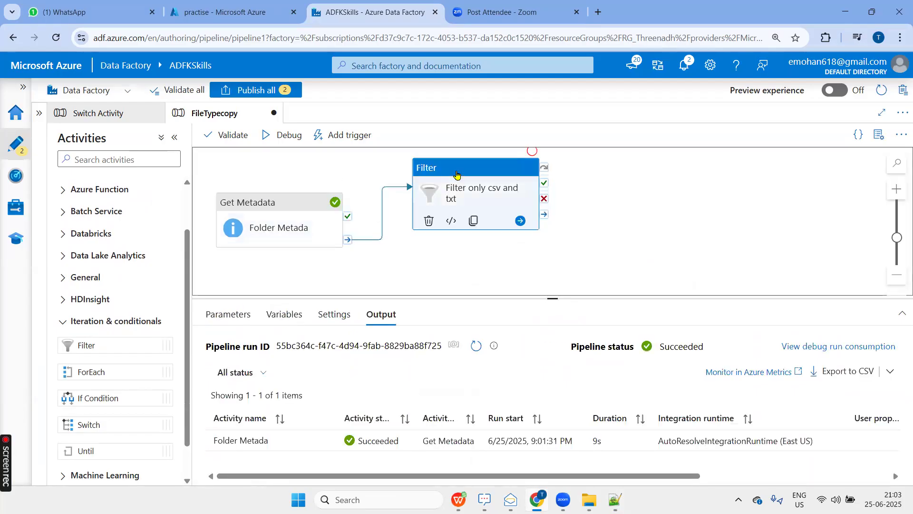
pyautogui.click(279, 323)
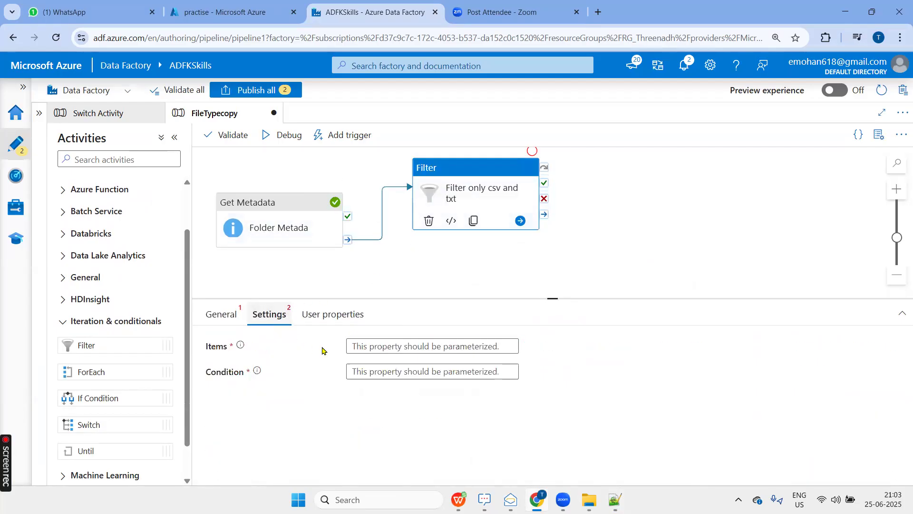
pyautogui.click(391, 346)
pyautogui.click(391, 363)
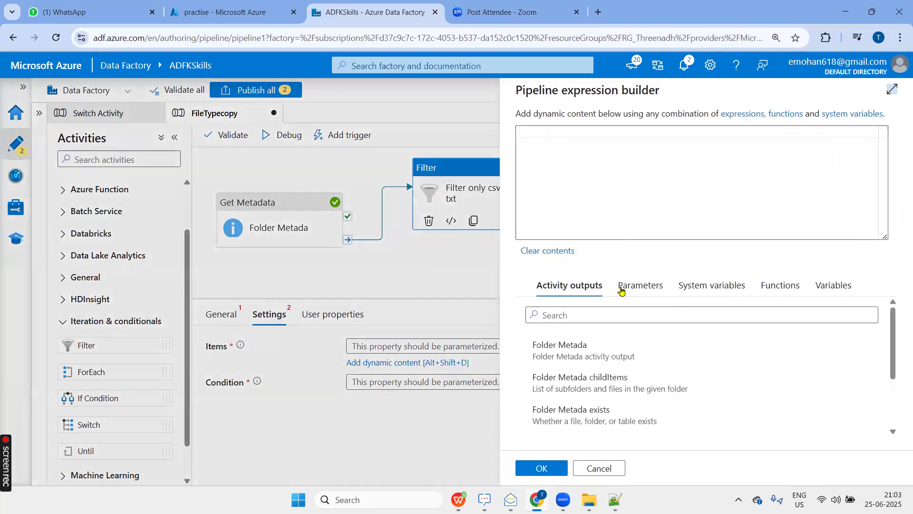
pyautogui.click(574, 379)
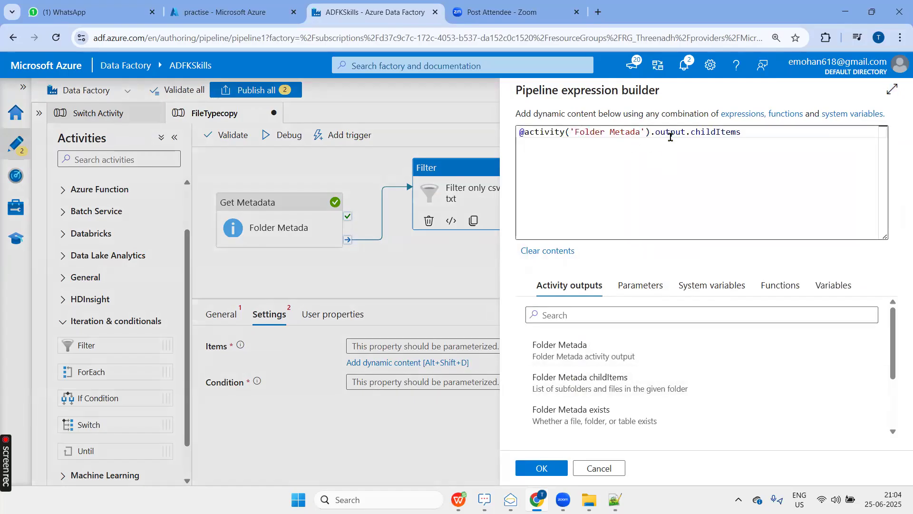
pyautogui.moveTo(575, 132); pyautogui.dragTo(641, 133)
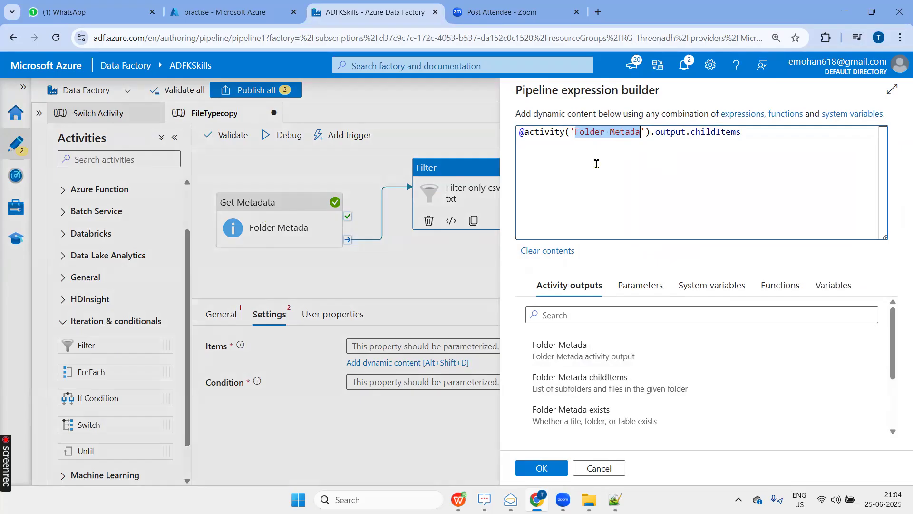
pyautogui.click(598, 141)
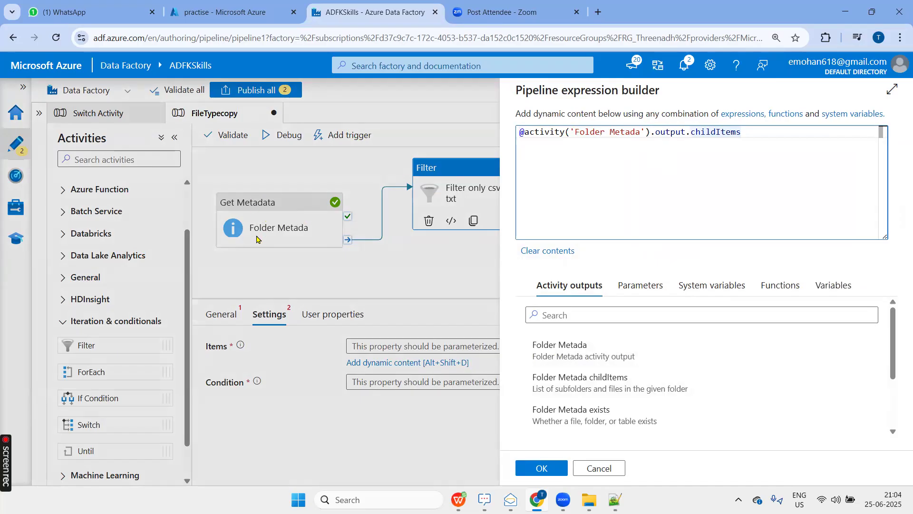
pyautogui.doubleClick(532, 134)
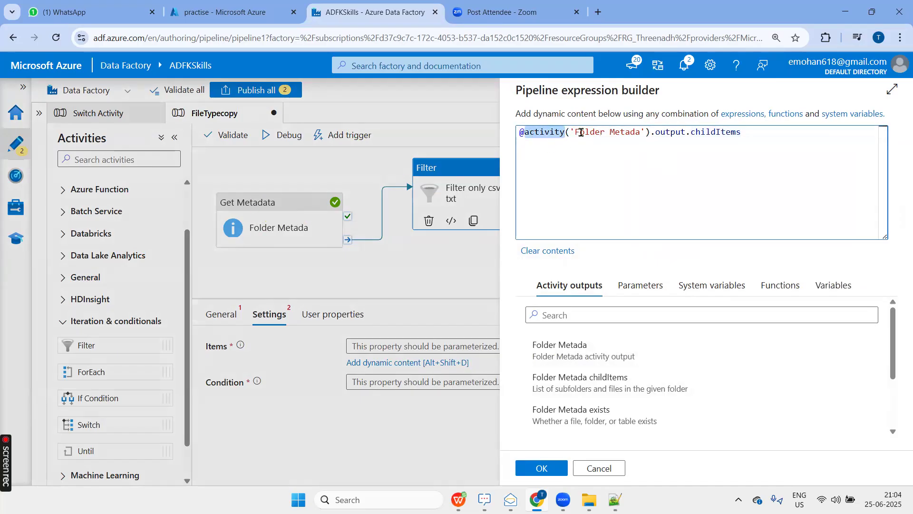
pyautogui.moveTo(575, 133); pyautogui.dragTo(638, 134)
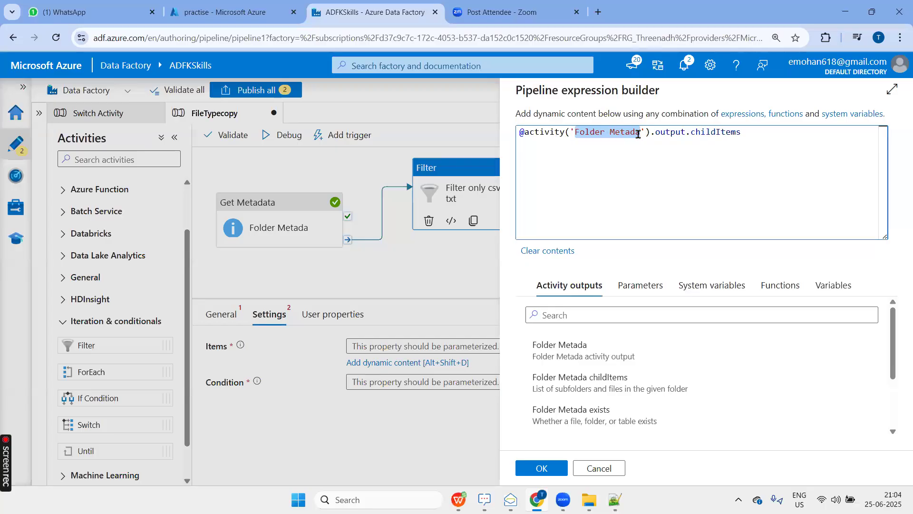
pyautogui.doubleClick(667, 134)
pyautogui.click(706, 136)
pyautogui.doubleClick(706, 136)
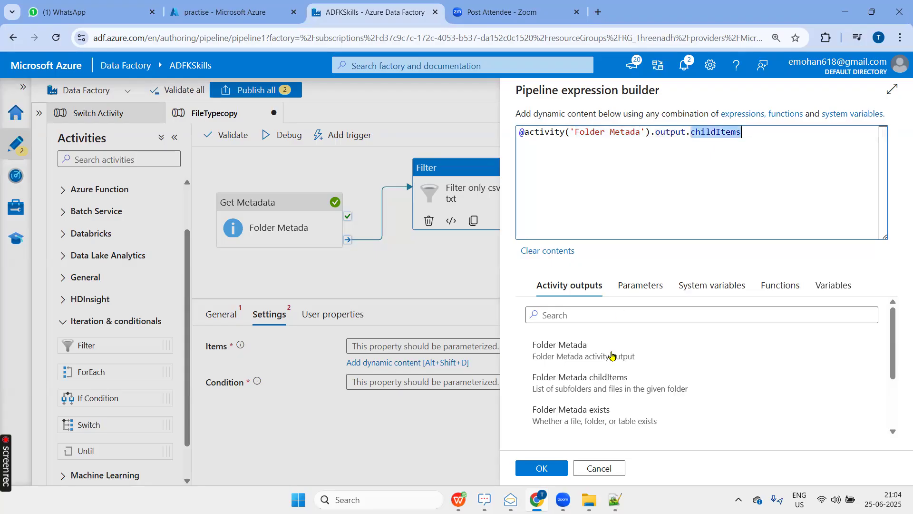
pyautogui.click(542, 469)
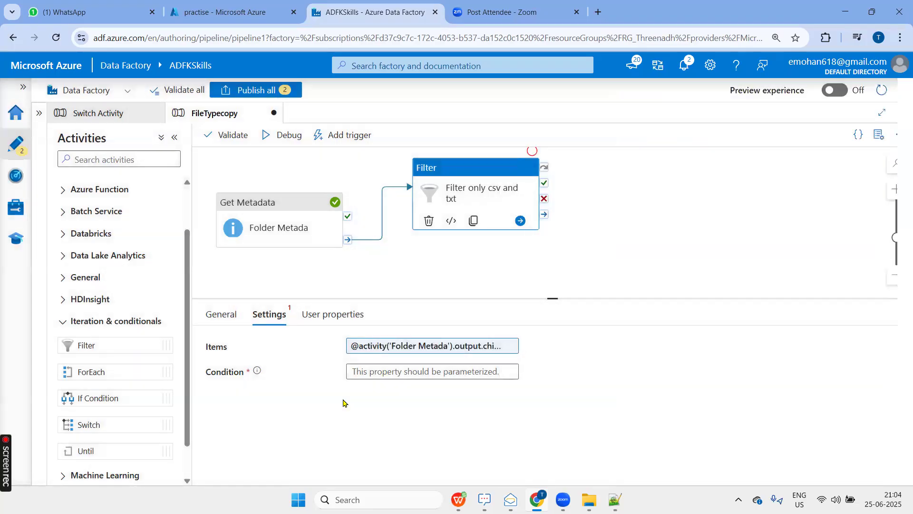
# Open the expression builder for the Condition of the "Filter only csv and txt" activity.
pyautogui.click(422, 371)
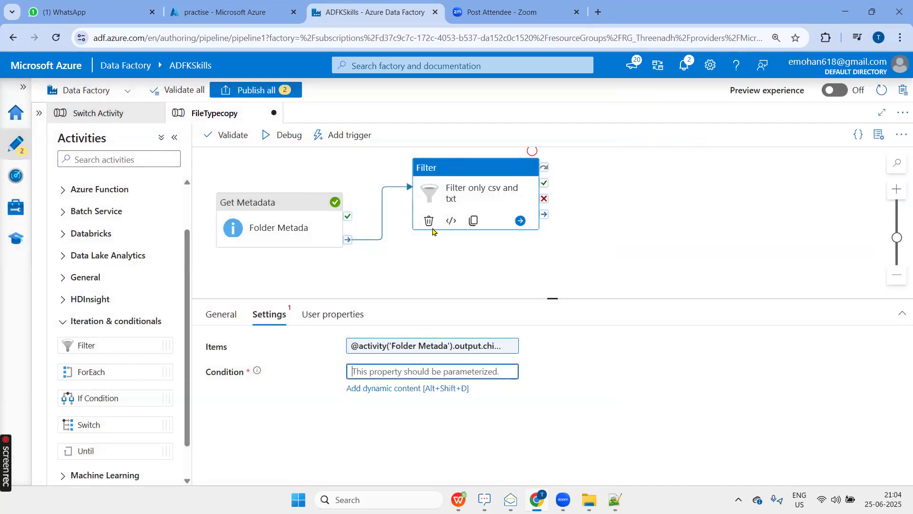
pyautogui.click(416, 390)
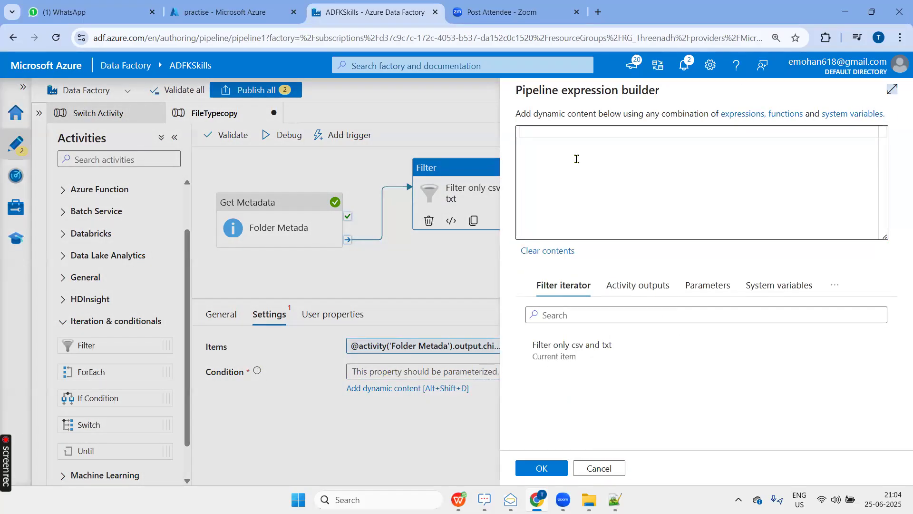
pyautogui.click(572, 171)
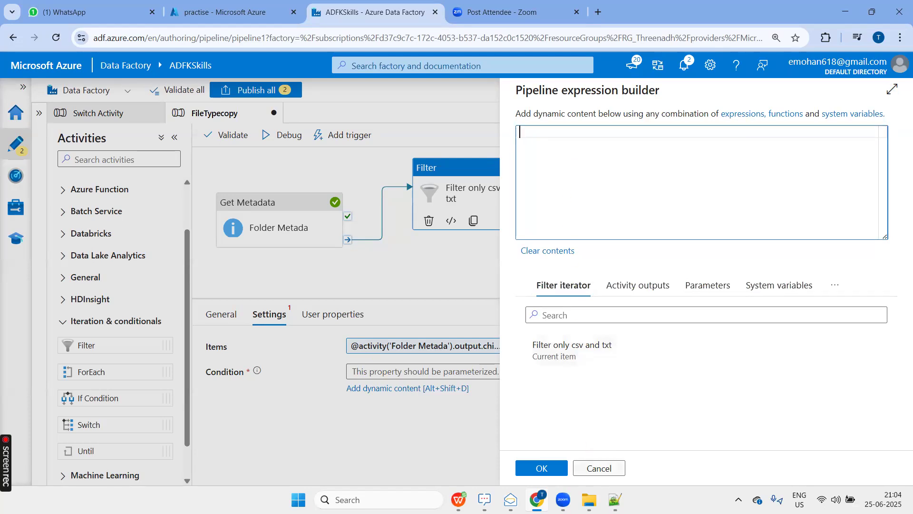
# Switch to Notepad++ and examine the childItems entries in the JSON for csv and txt file names and for folder entries.
pyautogui.click(614, 500)
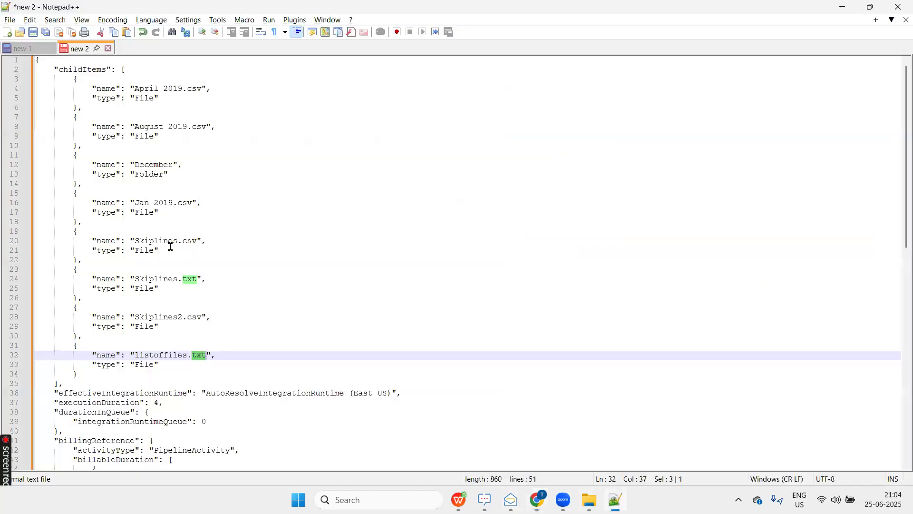
pyautogui.moveTo(136, 90); pyautogui.dragTo(201, 88)
pyautogui.doubleClick(197, 90)
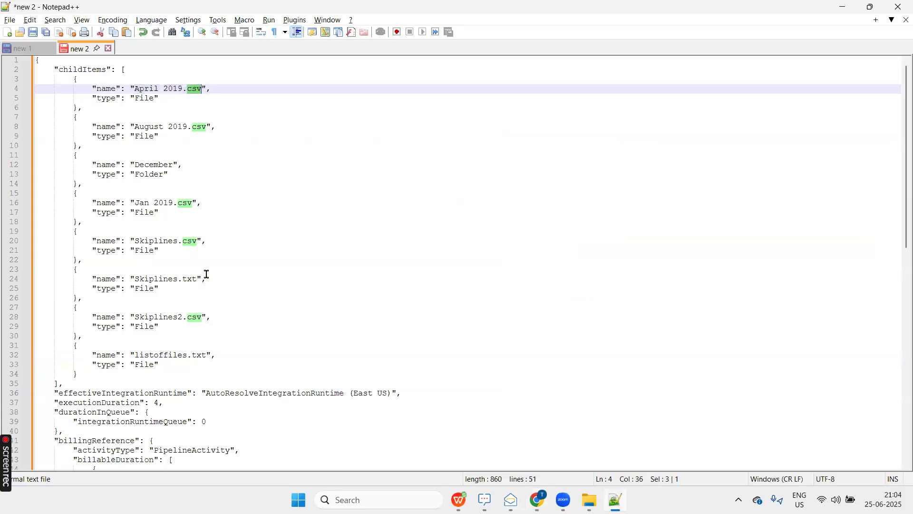
pyautogui.click(200, 360)
pyautogui.click(199, 356)
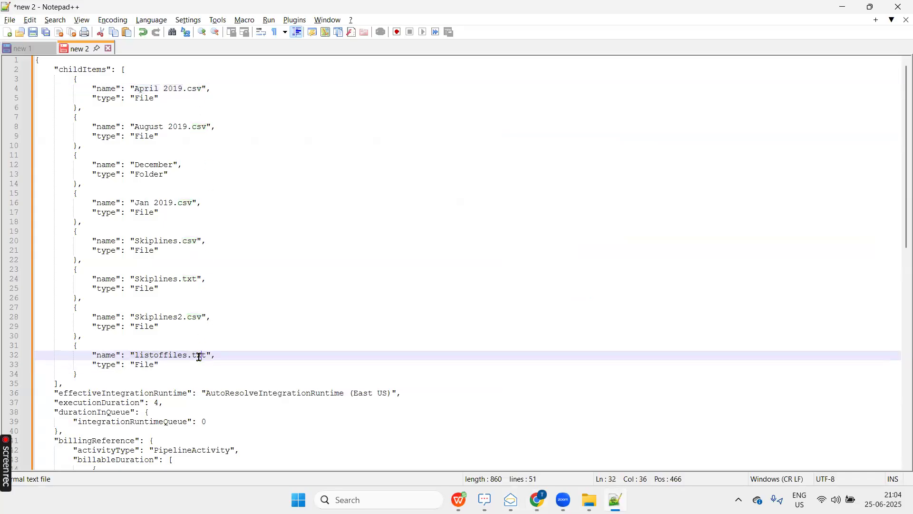
pyautogui.doubleClick(202, 357)
pyautogui.moveTo(90, 372); pyautogui.dragTo(54, 81)
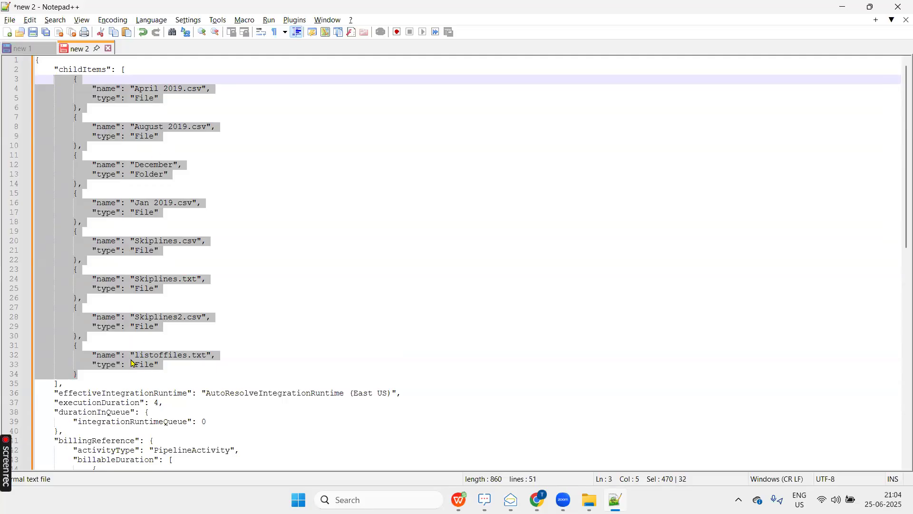
pyautogui.doubleClick(185, 204)
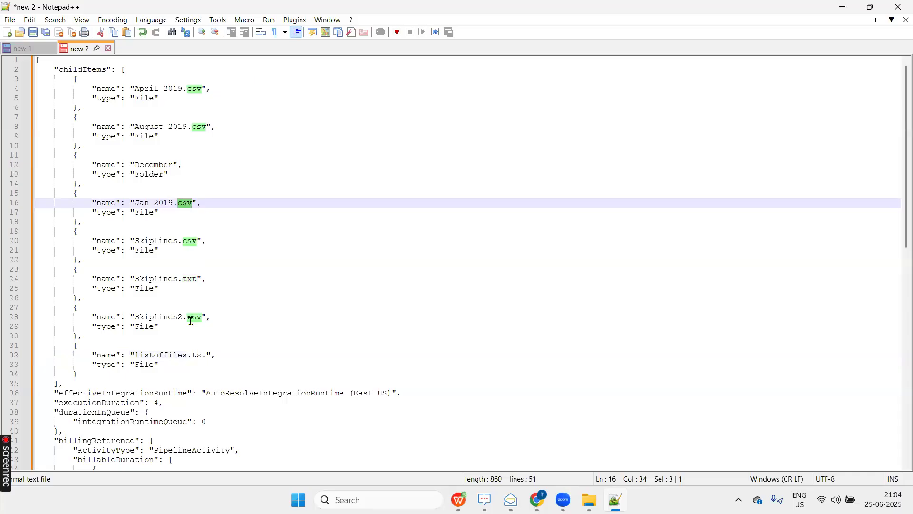
pyautogui.doubleClick(200, 355)
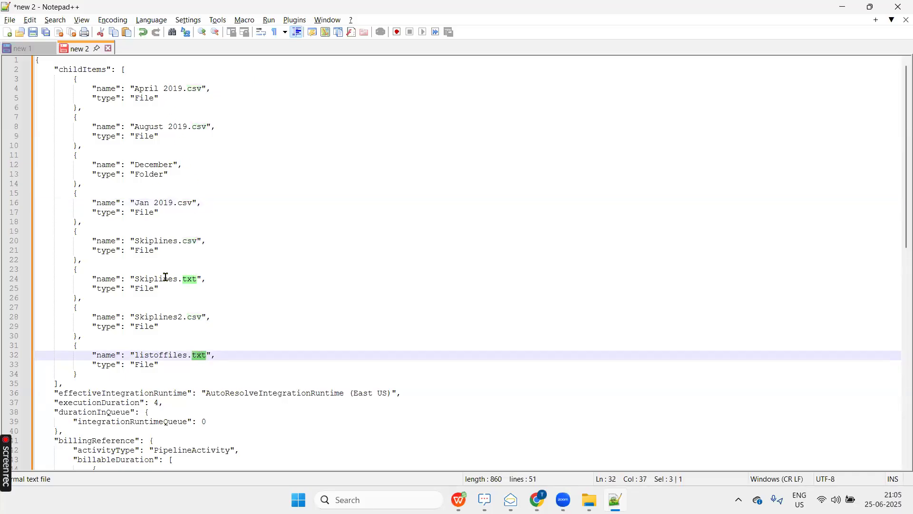
pyautogui.moveTo(182, 178); pyautogui.dragTo(30, 165)
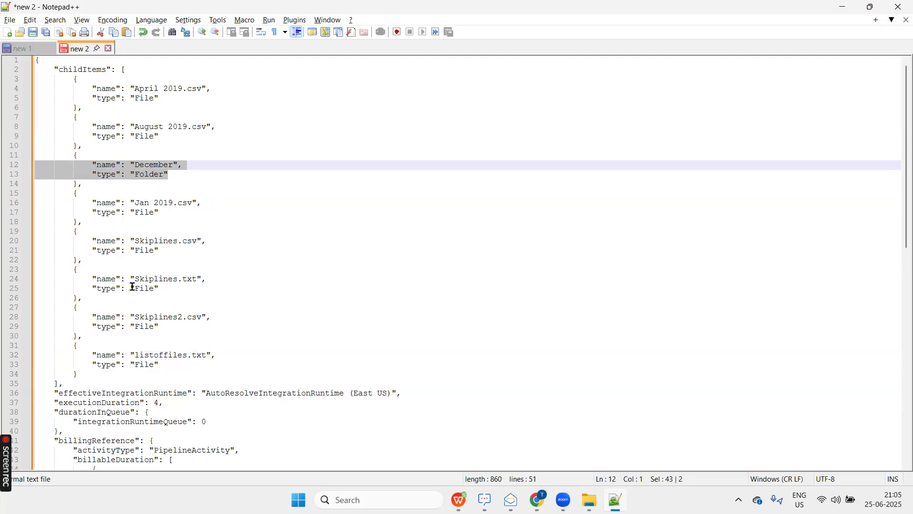
pyautogui.hotkey('alt', 'Tab')
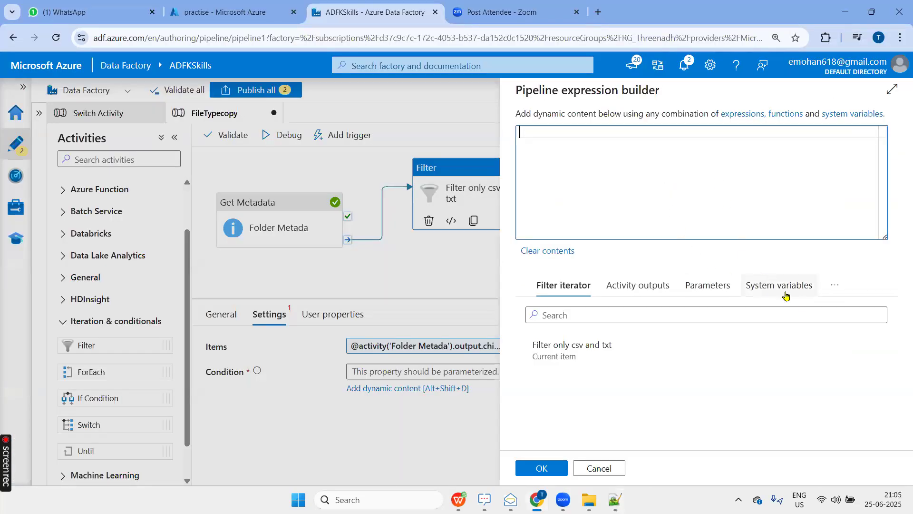
pyautogui.click(834, 285)
pyautogui.click(780, 312)
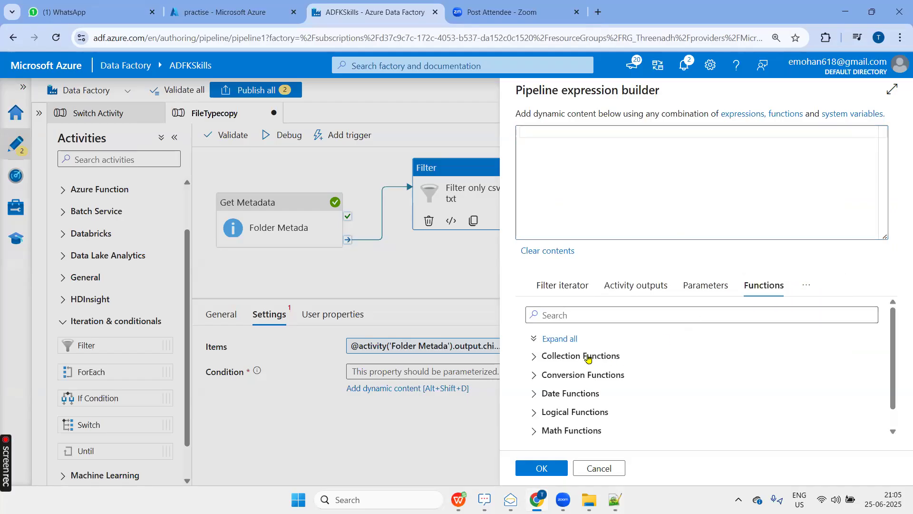
pyautogui.click(626, 356)
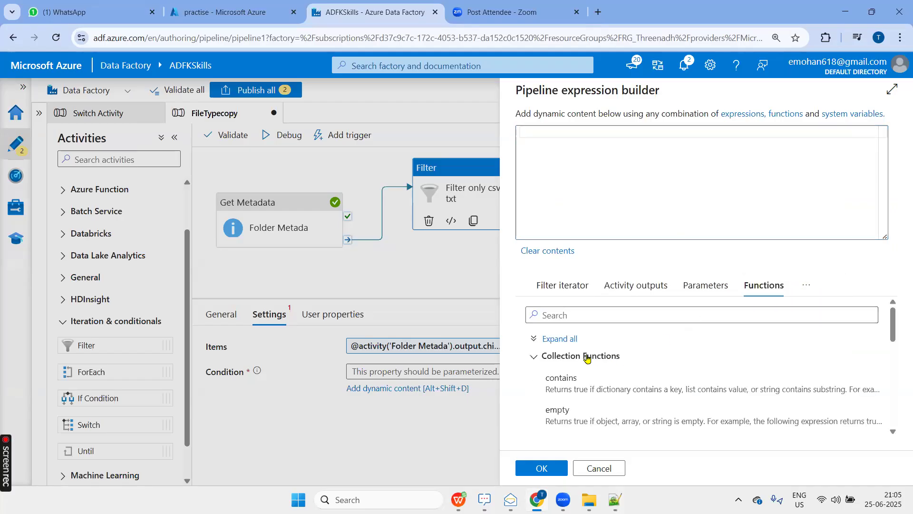
pyautogui.click(577, 393)
pyautogui.click(580, 135)
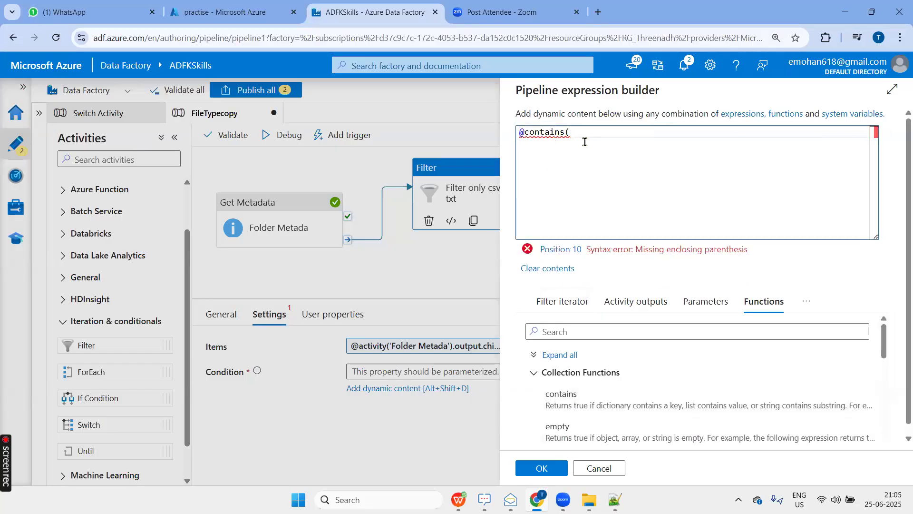
pyautogui.click(564, 303)
pyautogui.click(565, 370)
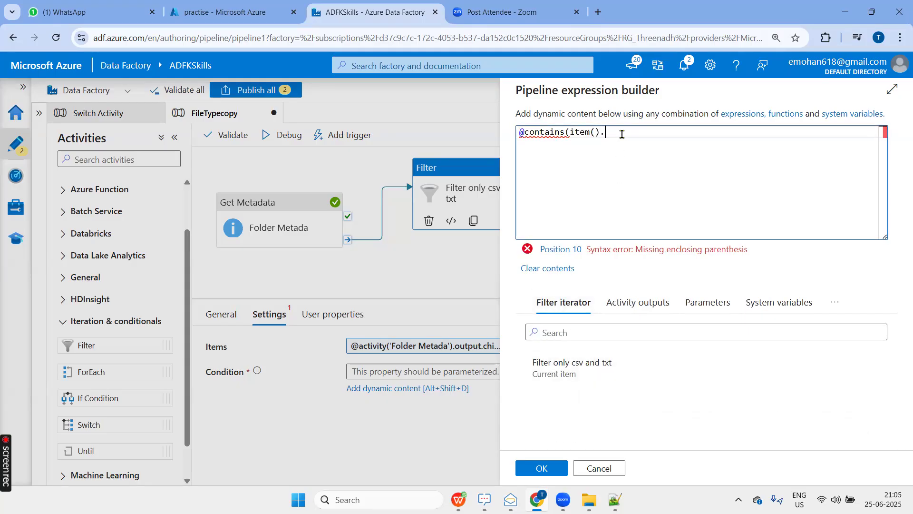
pyautogui.write('name')
# Check the name key and its file name value in the Notepad++ JSON, and return to Azure Data Factory.
pyautogui.hotkey('alt', 'Tab')
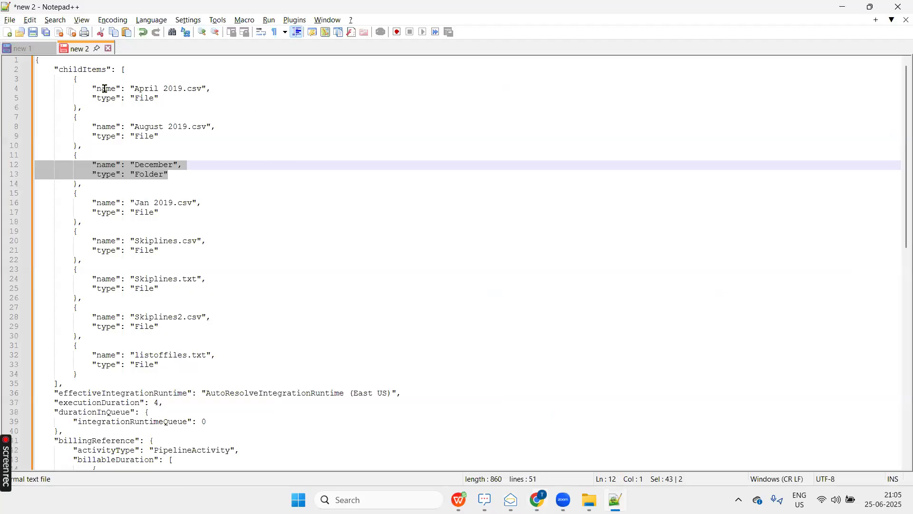
pyautogui.doubleClick(106, 89)
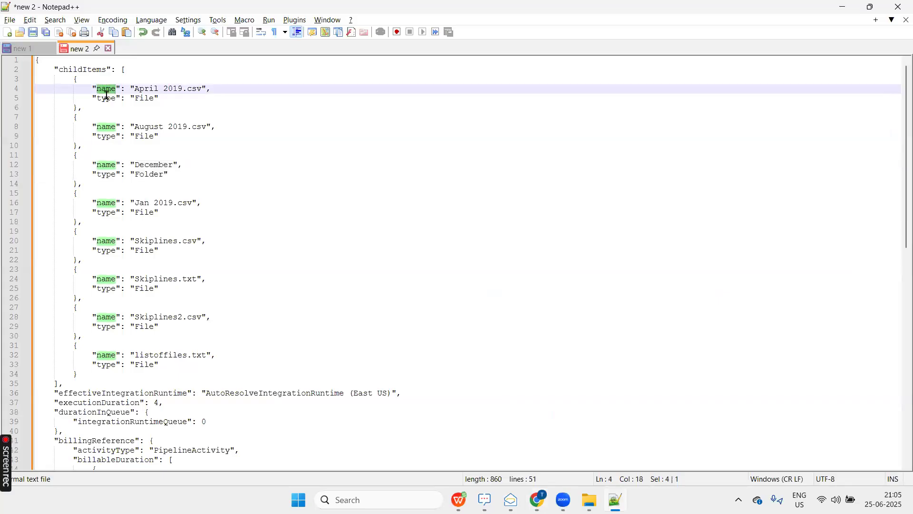
pyautogui.moveTo(135, 89); pyautogui.dragTo(202, 89)
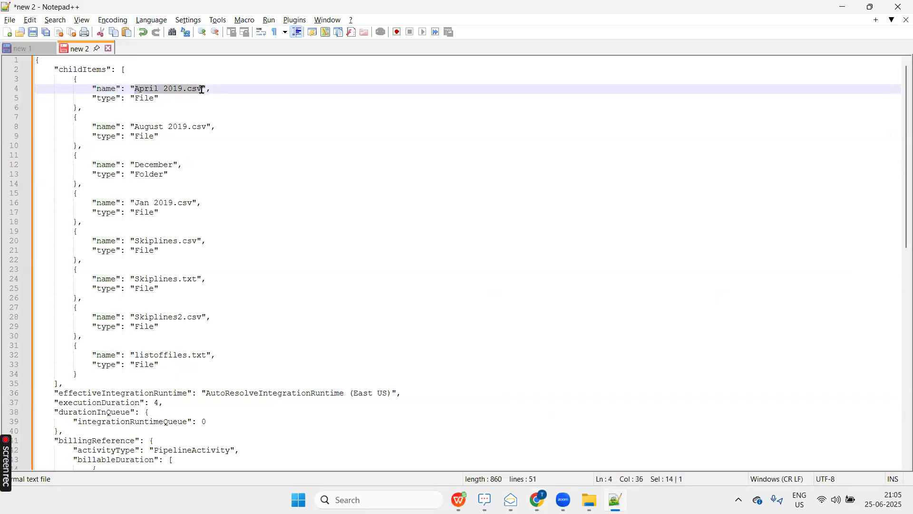
pyautogui.hotkey('alt', 'Tab')
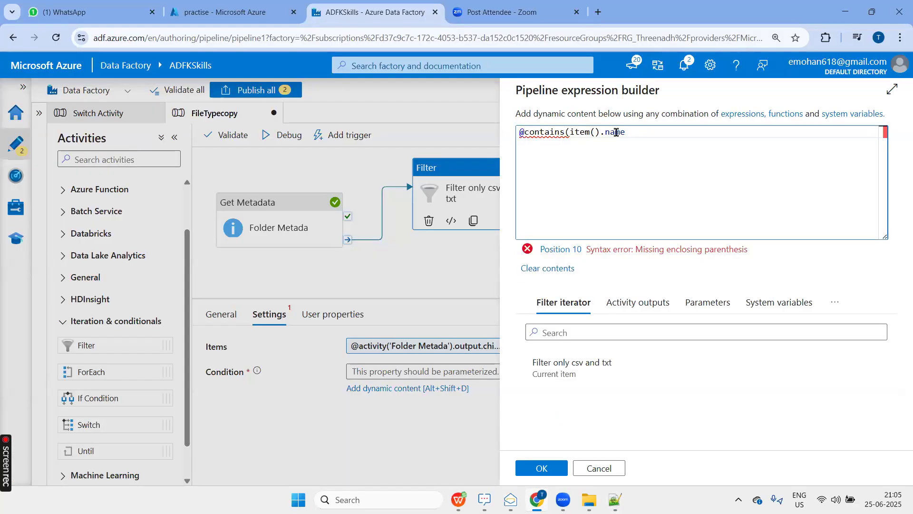
pyautogui.moveTo(626, 132); pyautogui.dragTo(570, 134)
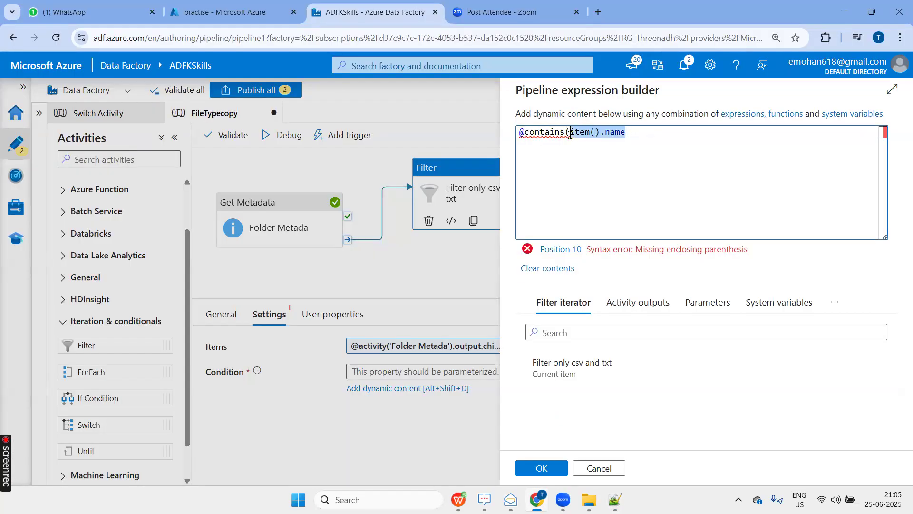
pyautogui.click(640, 134)
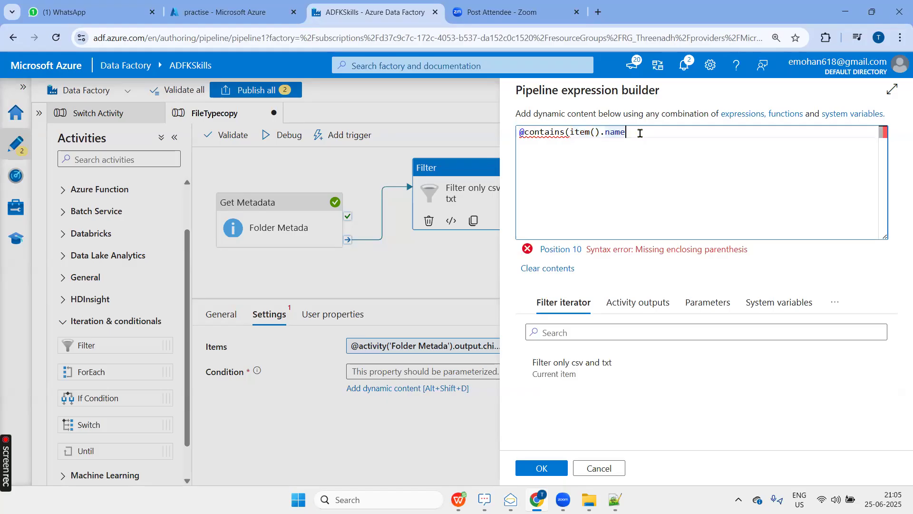
pyautogui.write(",'csv")
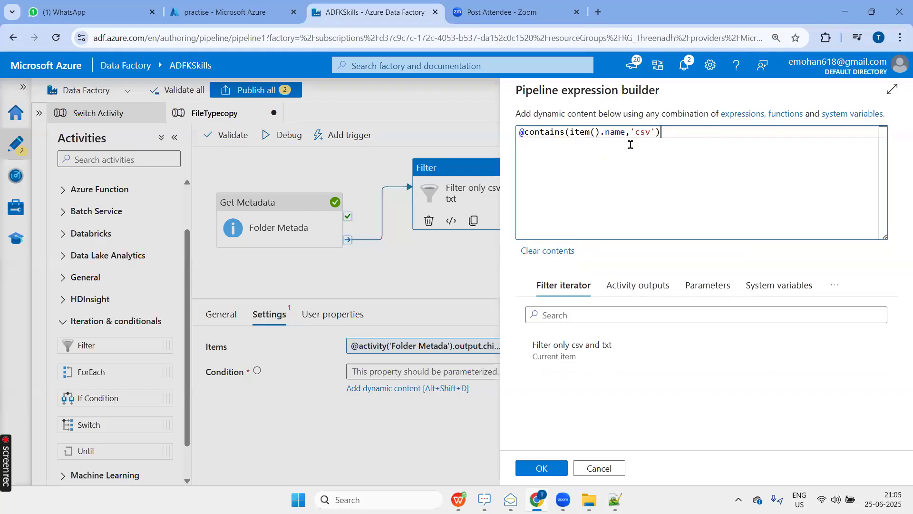
pyautogui.click(542, 467)
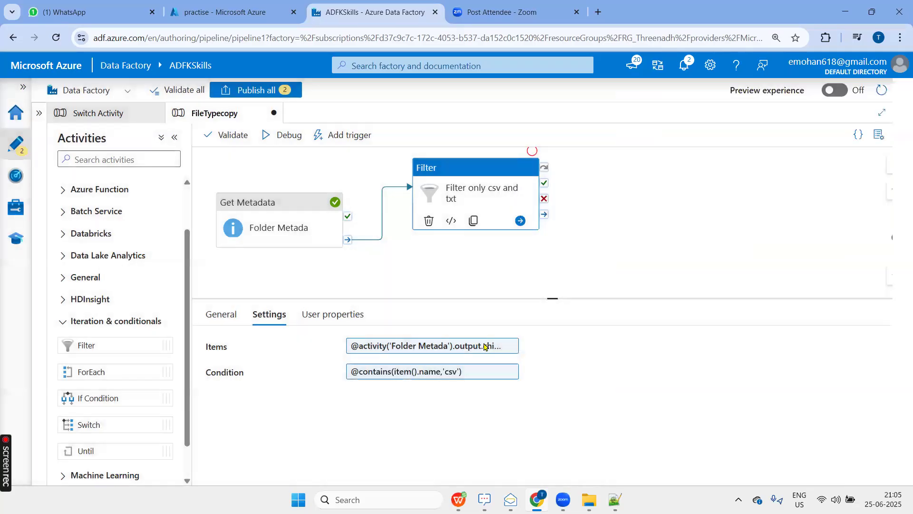
# Validate the FileTypecopy pipeline.
pyautogui.click(467, 266)
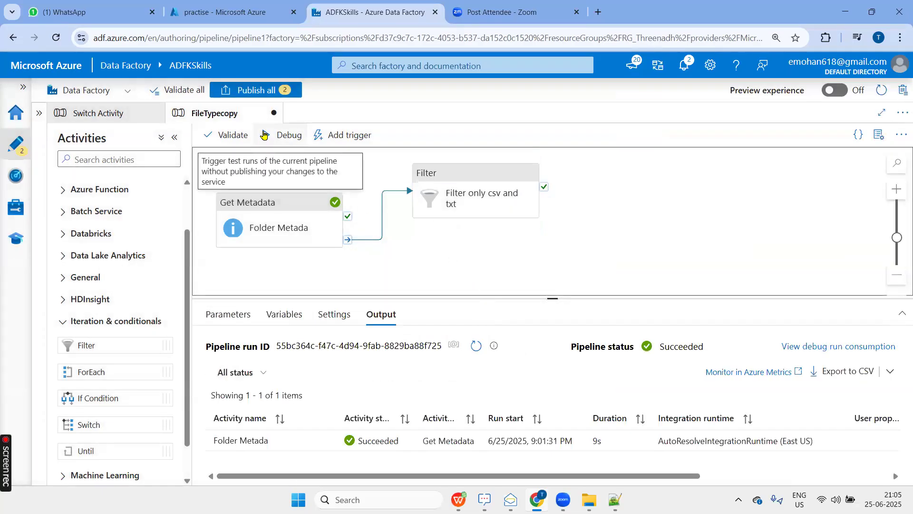
pyautogui.click(242, 135)
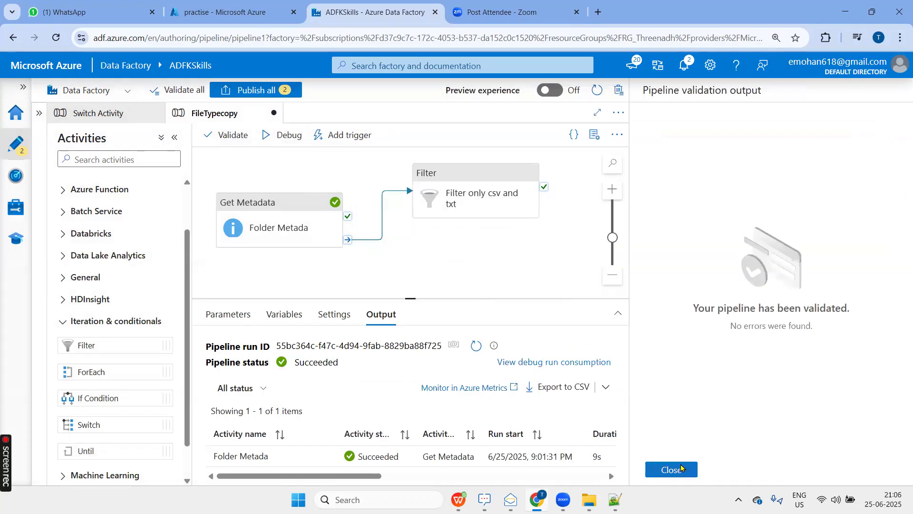
# Close the validation results, debug the FileTypecopy pipeline and enlarge the run output area.
pyautogui.click(681, 469)
pyautogui.click(278, 141)
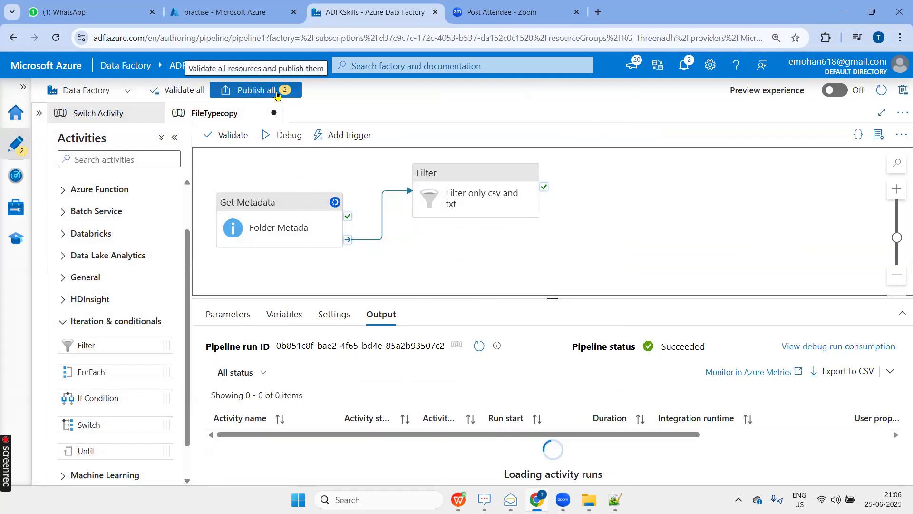
pyautogui.moveTo(538, 300); pyautogui.dragTo(535, 263)
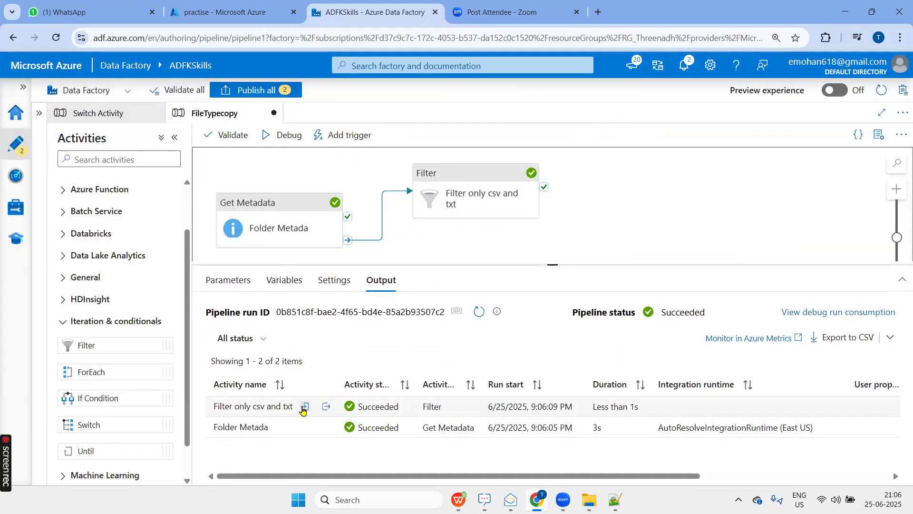
# Examine the items and condition in the Filter activity's run input, and close it.
pyautogui.click(304, 406)
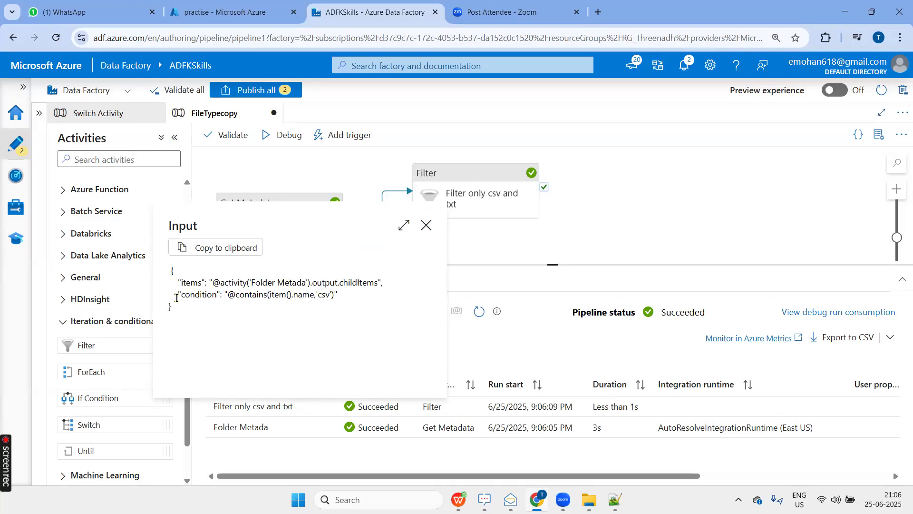
pyautogui.moveTo(177, 295); pyautogui.dragTo(347, 307)
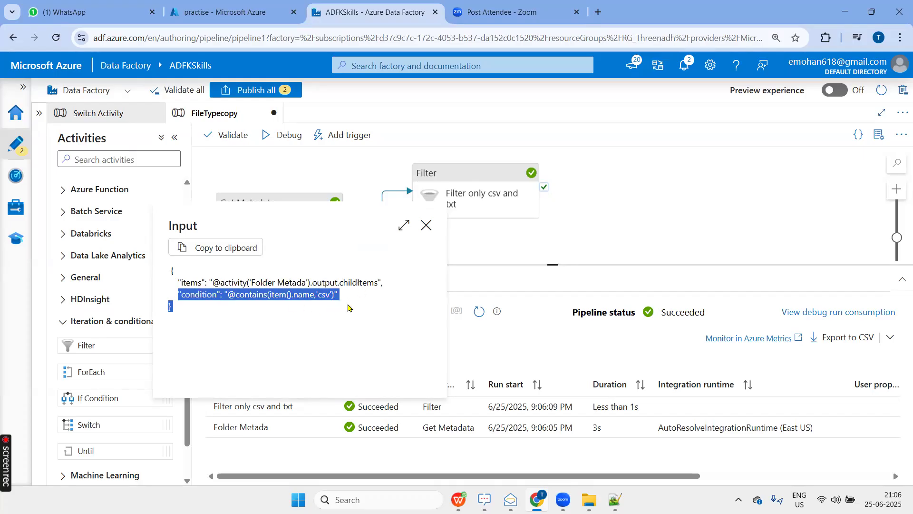
pyautogui.click(426, 225)
# Copy the Filter activity's run output and paste it into a new Notepad++ document.
pyautogui.click(331, 407)
pyautogui.scroll(-3, 317, 309)
pyautogui.scroll(3, 318, 309)
pyautogui.click(261, 249)
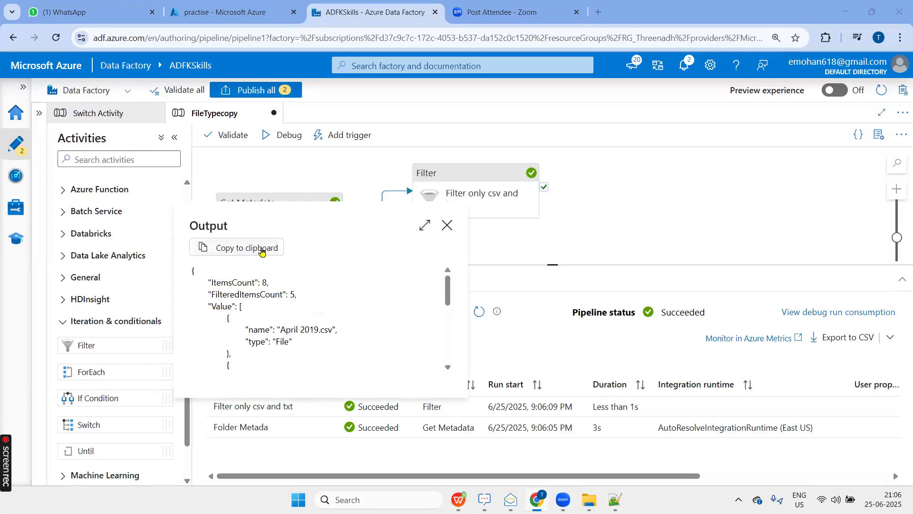
pyautogui.hotkey('alt', 'Tab')
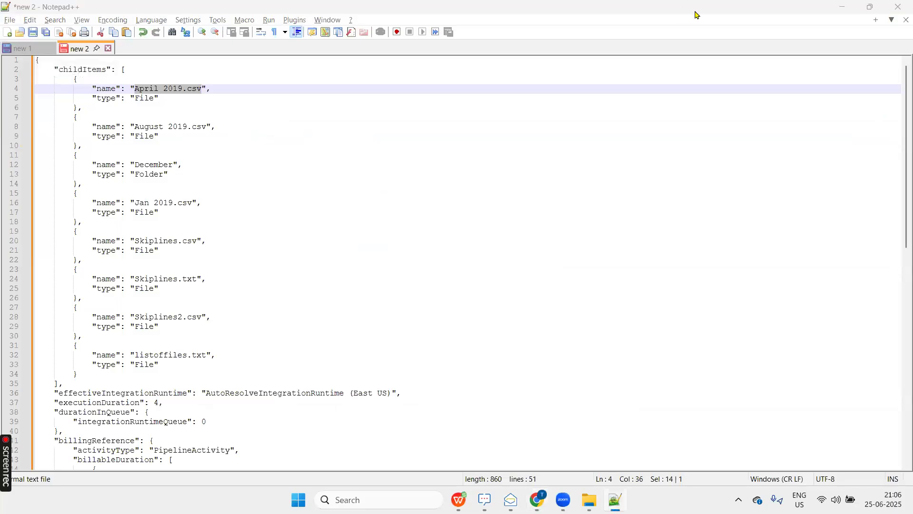
pyautogui.click(7, 32)
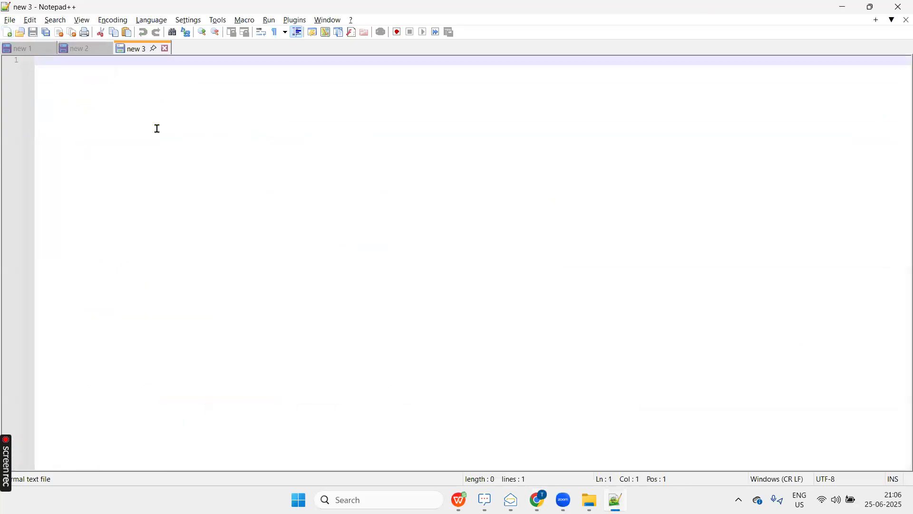
pyautogui.hotkey('ctrl', 'v')
pyautogui.scroll(3, 182, 208)
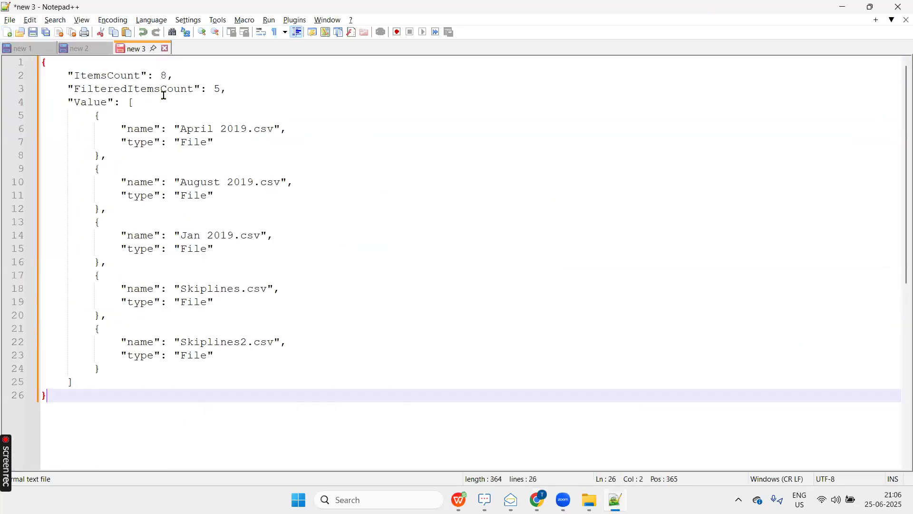
# Compare the ItemsCount value in the filter output with the childItems list in the metadata document.
pyautogui.doubleClick(123, 79)
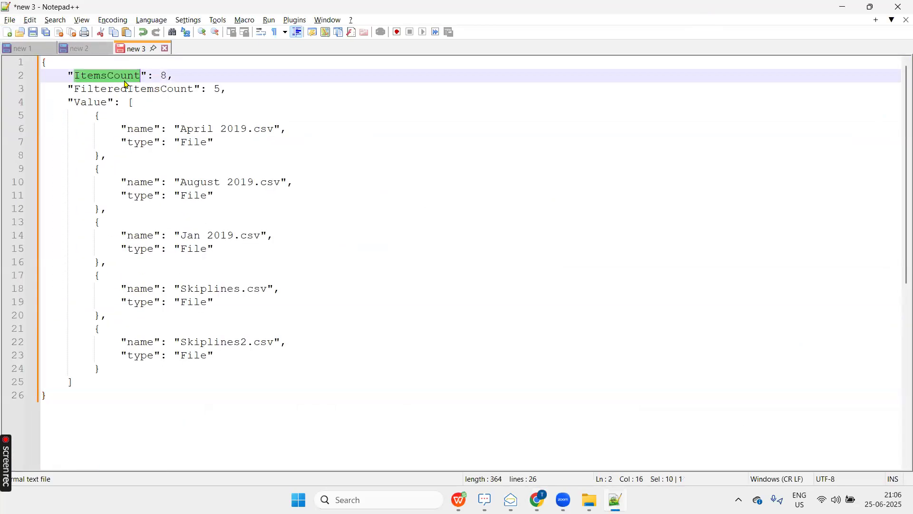
pyautogui.doubleClick(163, 76)
pyautogui.click(81, 49)
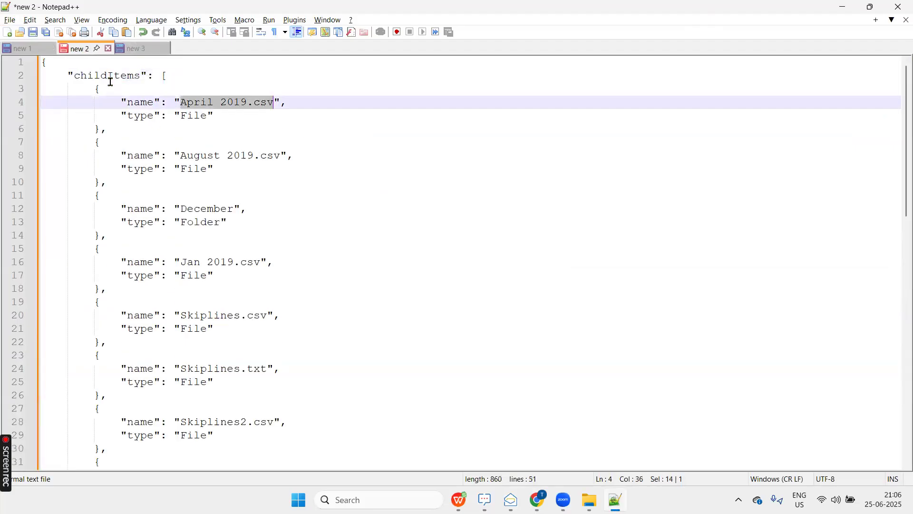
pyautogui.moveTo(123, 103); pyautogui.dragTo(264, 444)
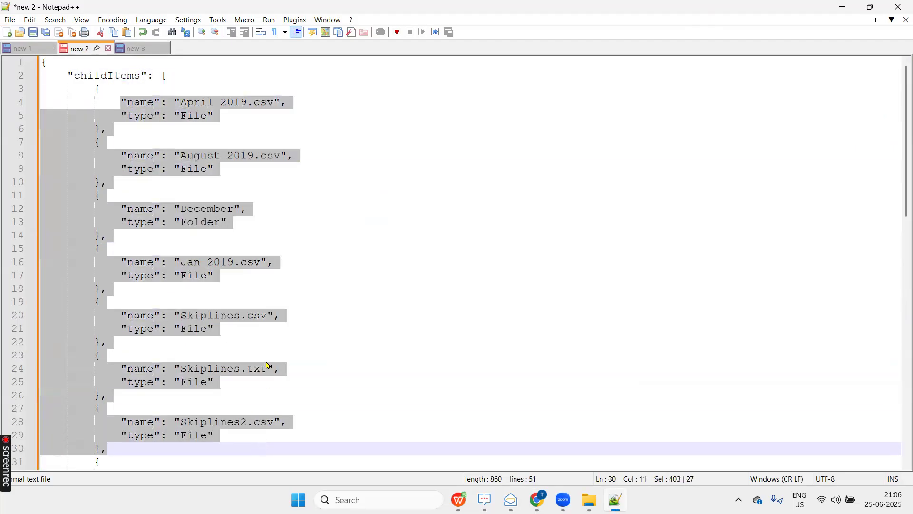
pyautogui.click(137, 49)
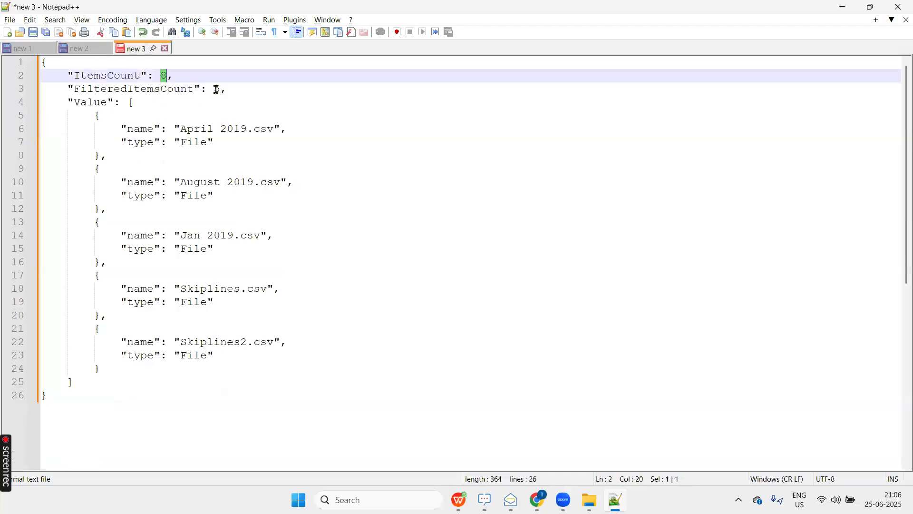
# Check FilteredItemsCount and the csv names in the filter output against the csv and txt names in the metadata document.
pyautogui.doubleClick(217, 89)
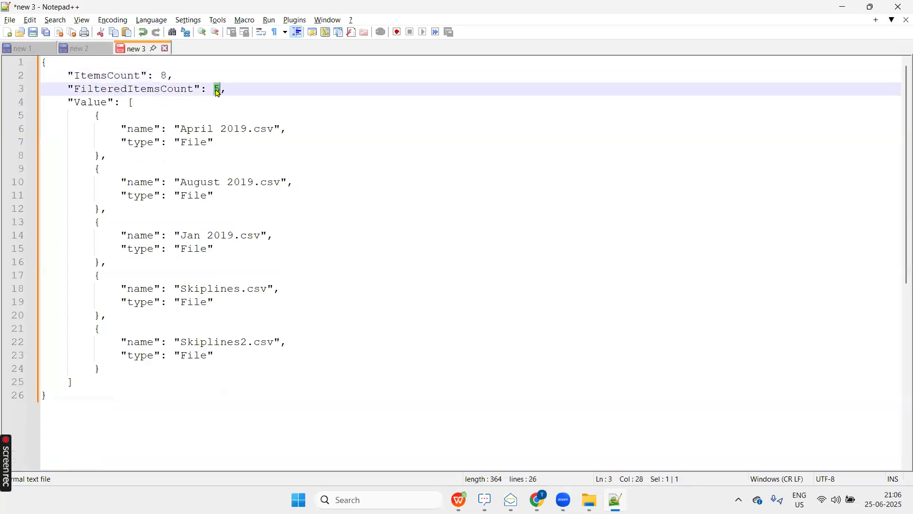
pyautogui.doubleClick(264, 342)
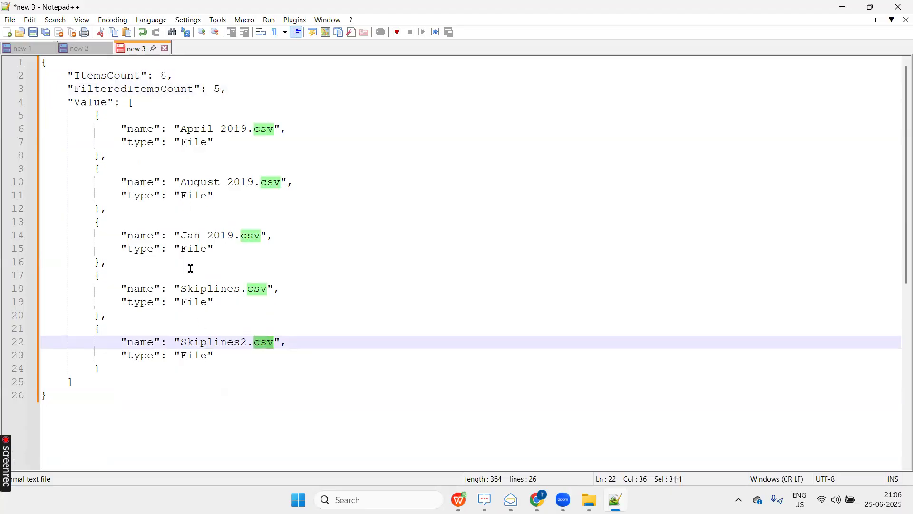
pyautogui.click(85, 50)
pyautogui.scroll(-3, 179, 271)
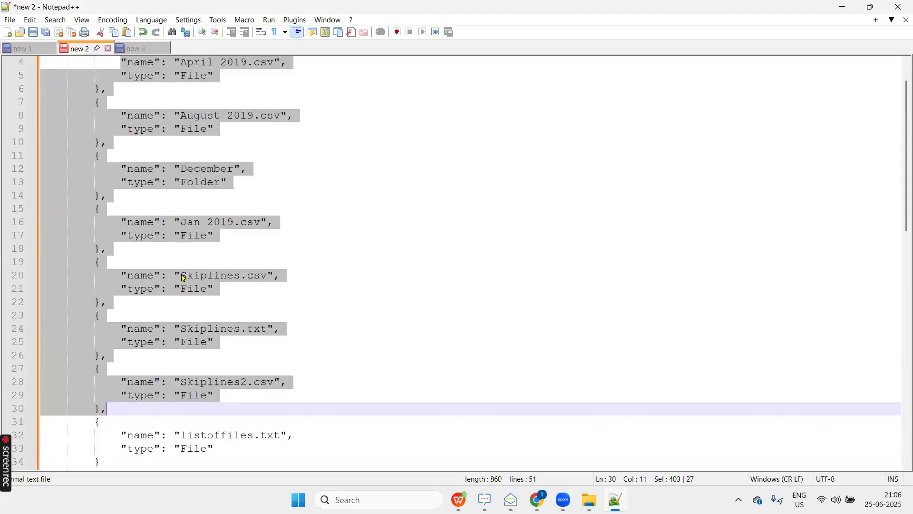
pyautogui.doubleClick(271, 304)
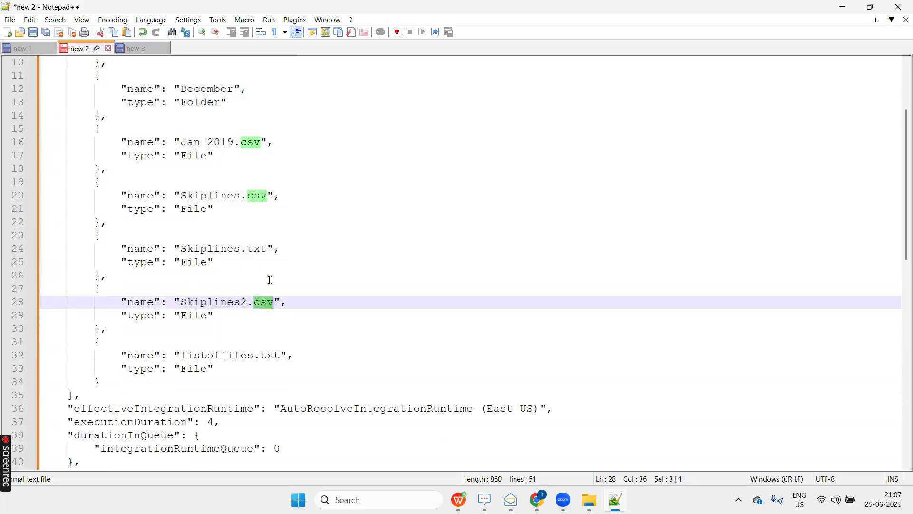
pyautogui.doubleClick(261, 251)
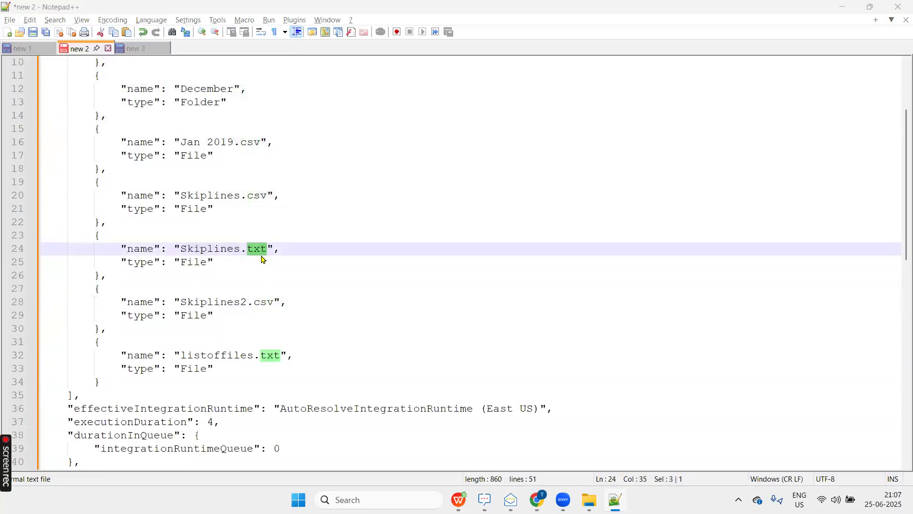
pyautogui.hotkey('alt', 'Tab')
pyautogui.press('Tab')
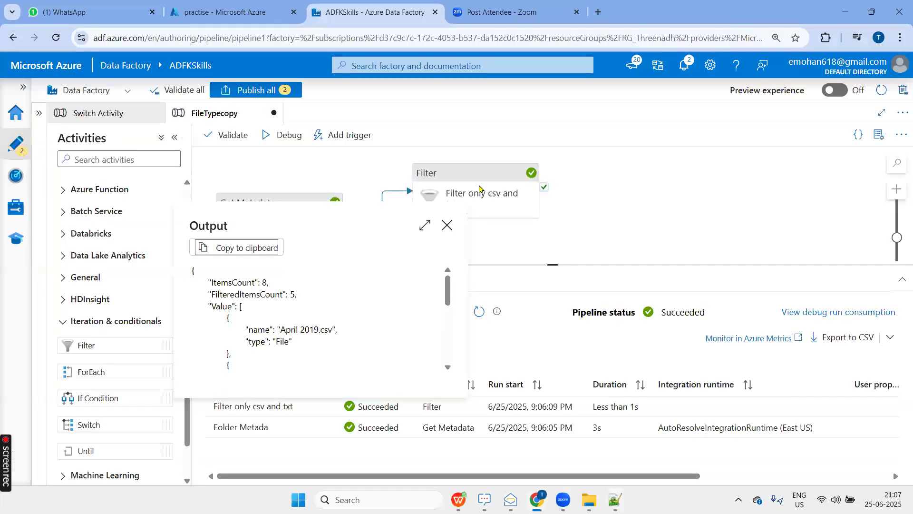
pyautogui.click(481, 187)
pyautogui.click(480, 188)
pyautogui.click(388, 339)
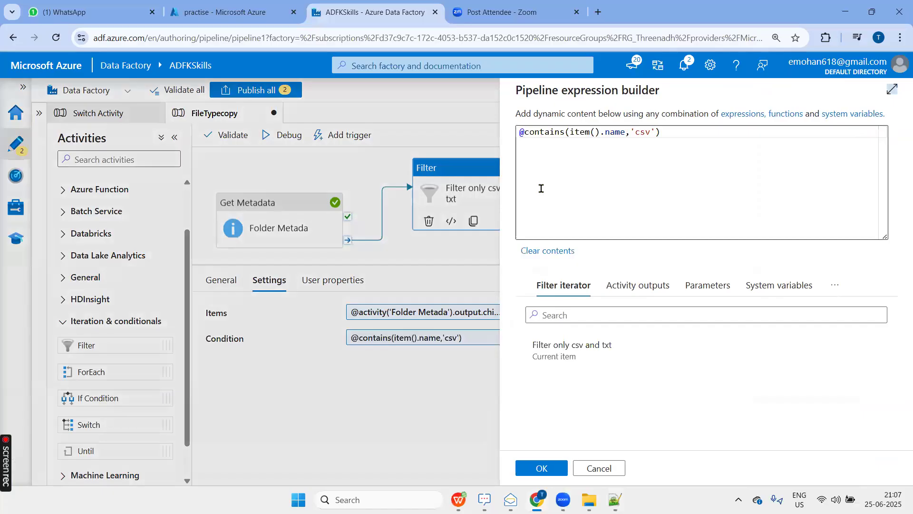
pyautogui.click(541, 188)
pyautogui.hotkey('ctrl', 'a')
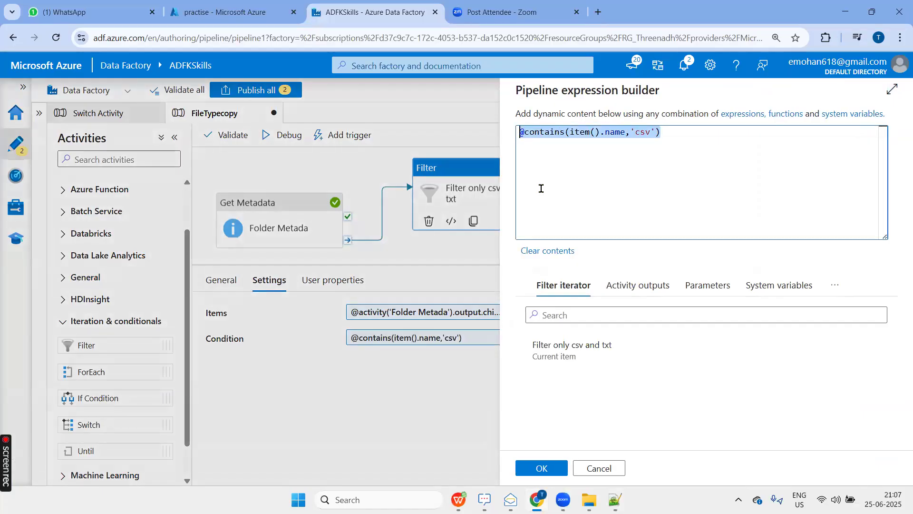
pyautogui.click(541, 188)
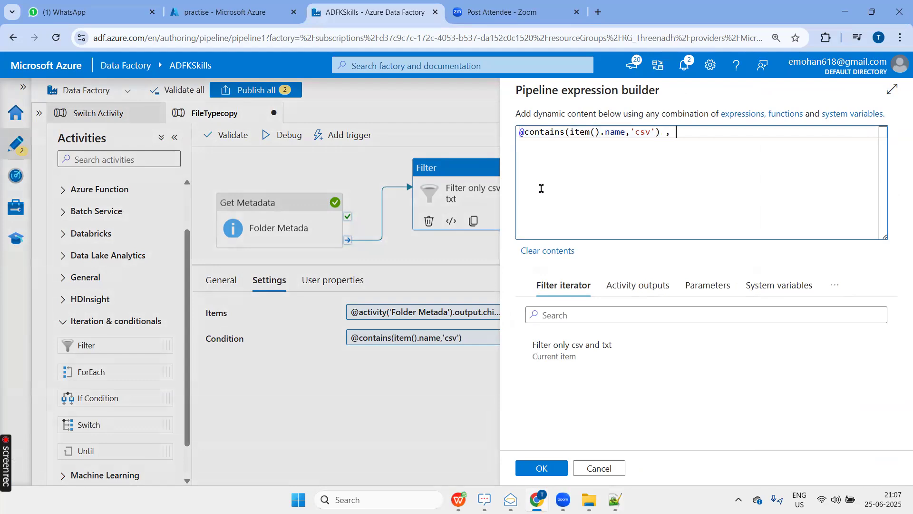
pyautogui.write(',')
pyautogui.hotkey('ctrl', 'v')
pyautogui.doubleClick(801, 133)
pyautogui.write('txt')
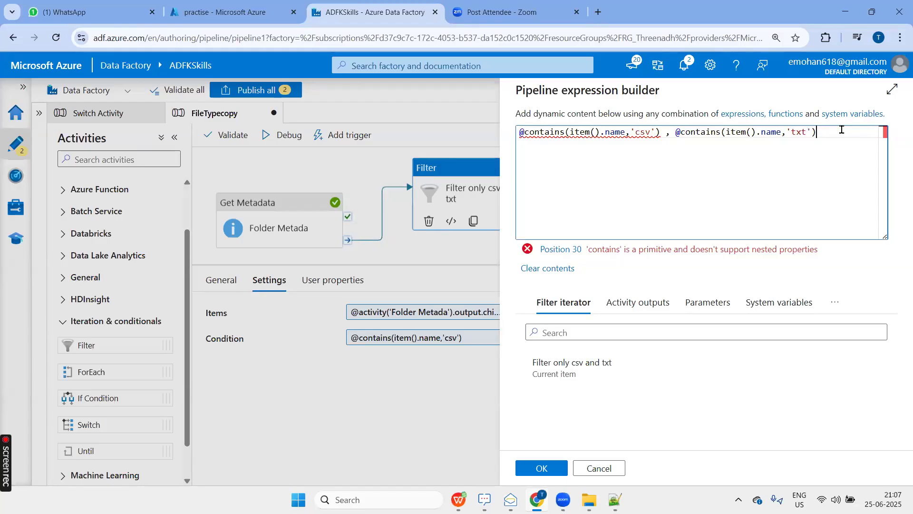
pyautogui.click(834, 302)
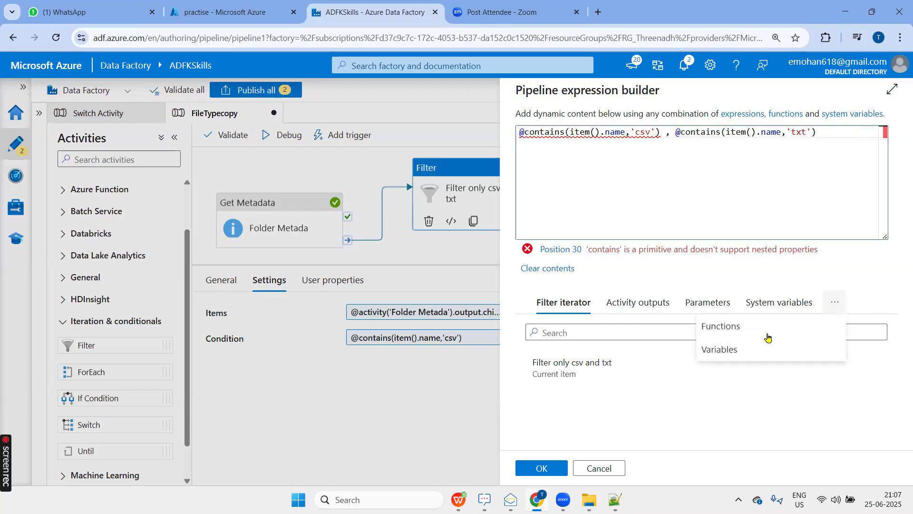
pyautogui.click(713, 327)
pyautogui.click(569, 429)
pyautogui.scroll(-2, 620, 405)
pyautogui.scroll(1, 620, 397)
pyautogui.scroll(-5, 620, 396)
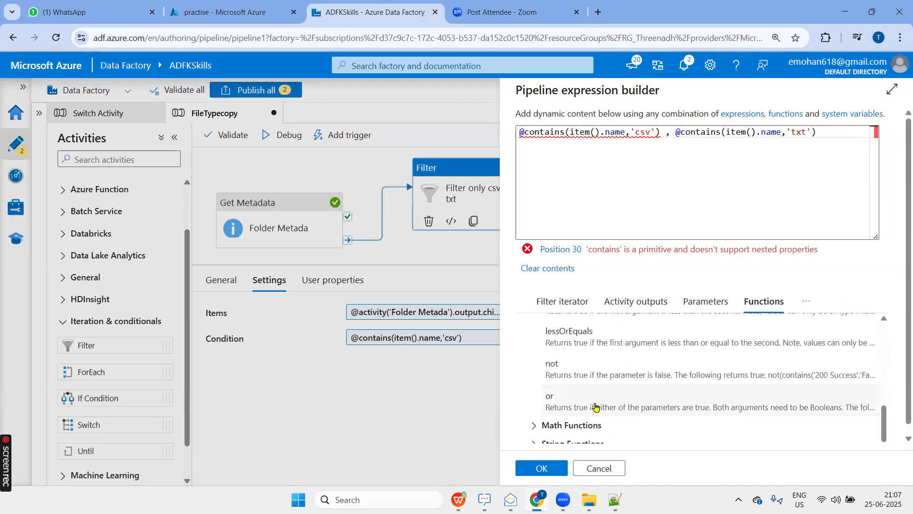
pyautogui.click(569, 183)
pyautogui.press('Home')
pyautogui.press('Return')
pyautogui.press('Return')
pyautogui.press('Up')
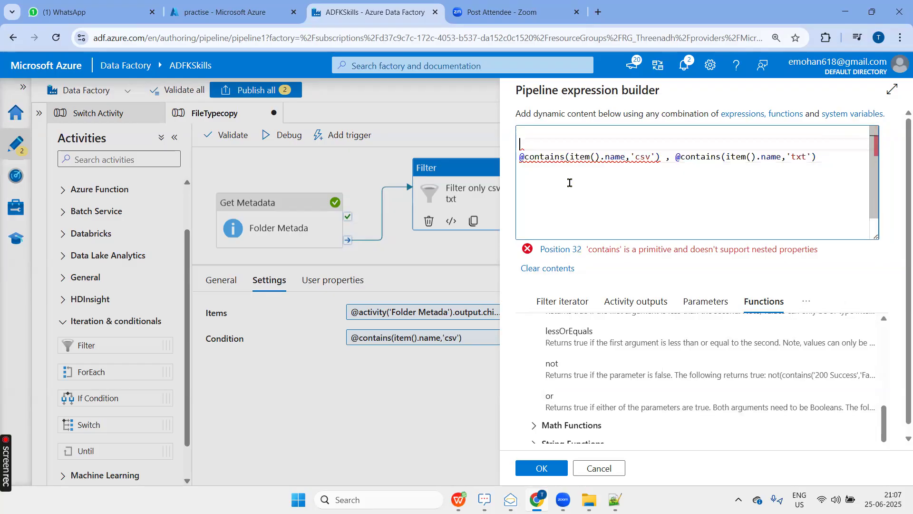
pyautogui.click(553, 402)
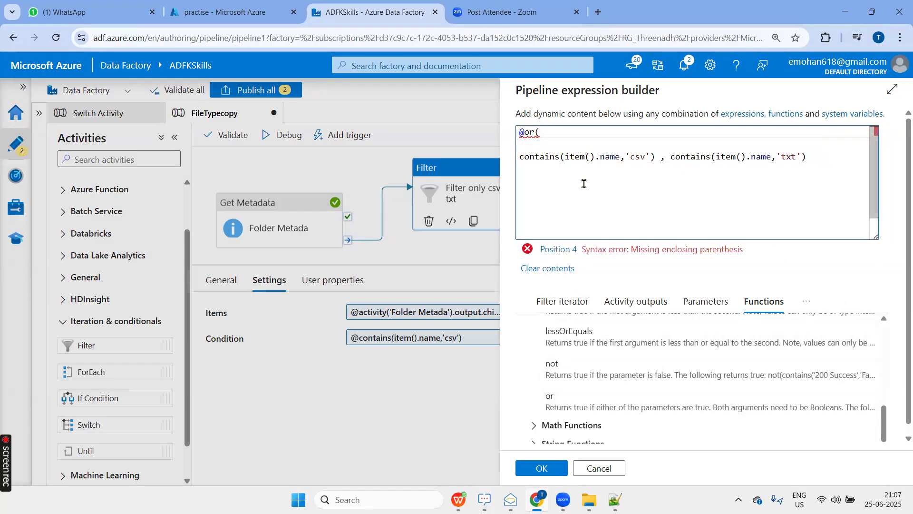
pyautogui.press('Delete')
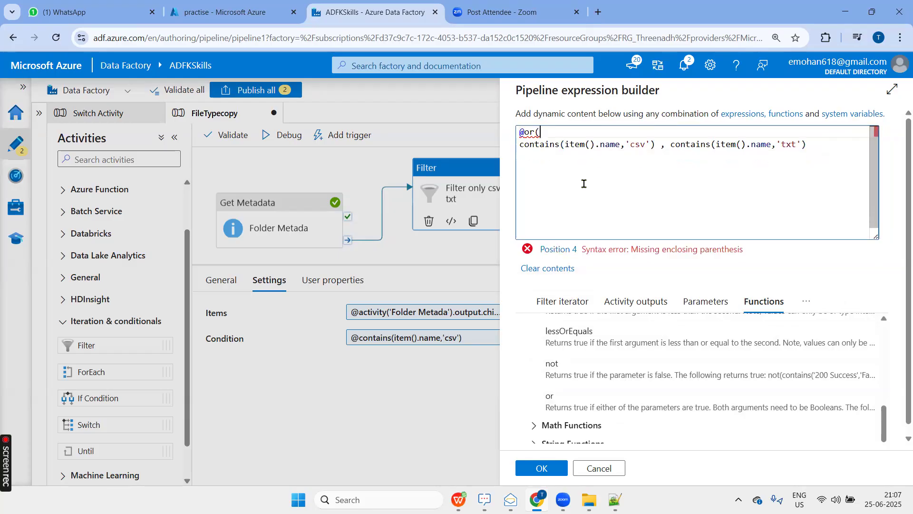
pyautogui.press('Delete')
pyautogui.doubleClick(618, 132)
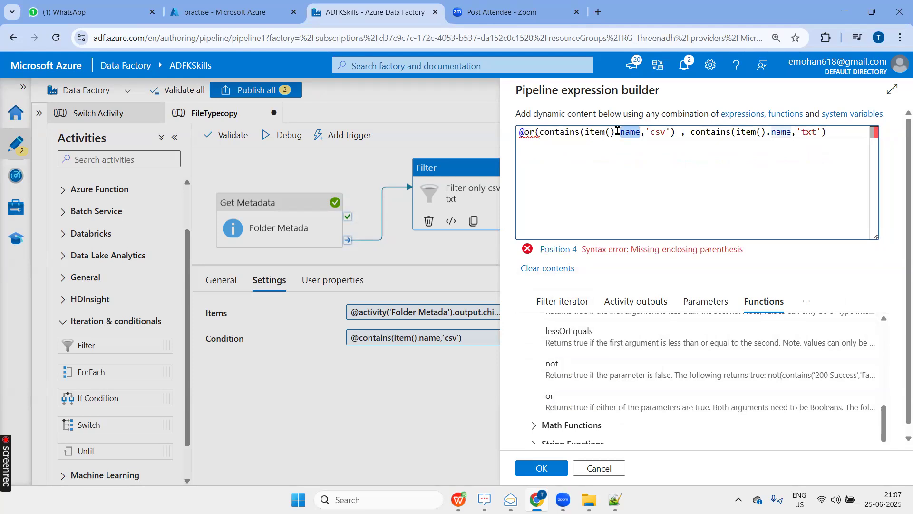
pyautogui.doubleClick(809, 133)
pyautogui.click(851, 130)
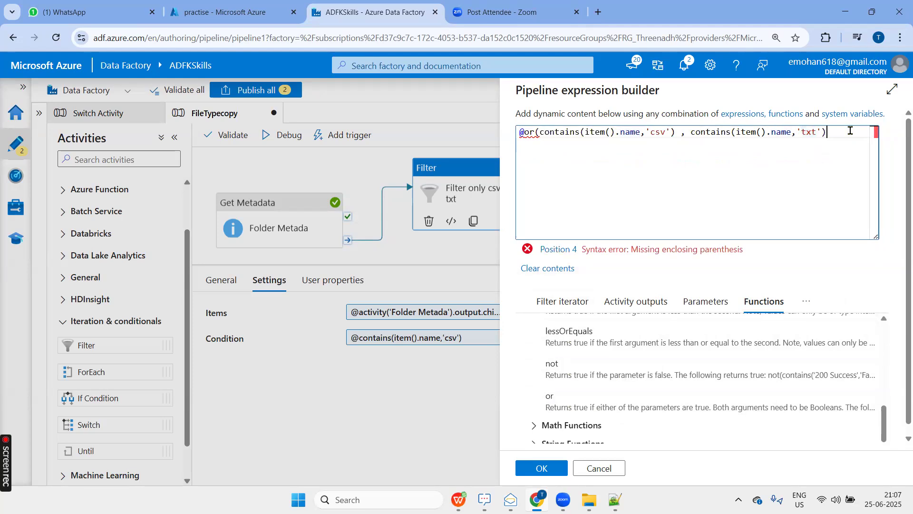
pyautogui.press('capslock')
pyautogui.write('0')
pyautogui.press('BackSpace')
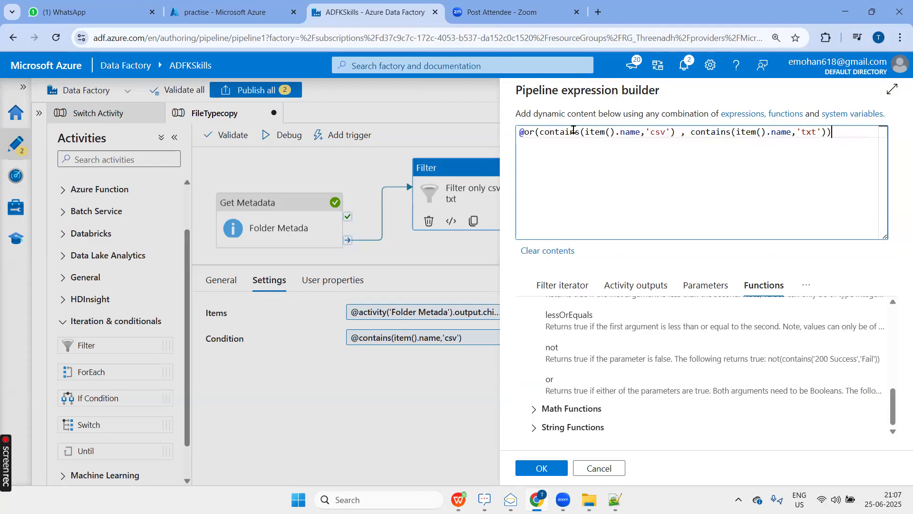
pyautogui.click(542, 472)
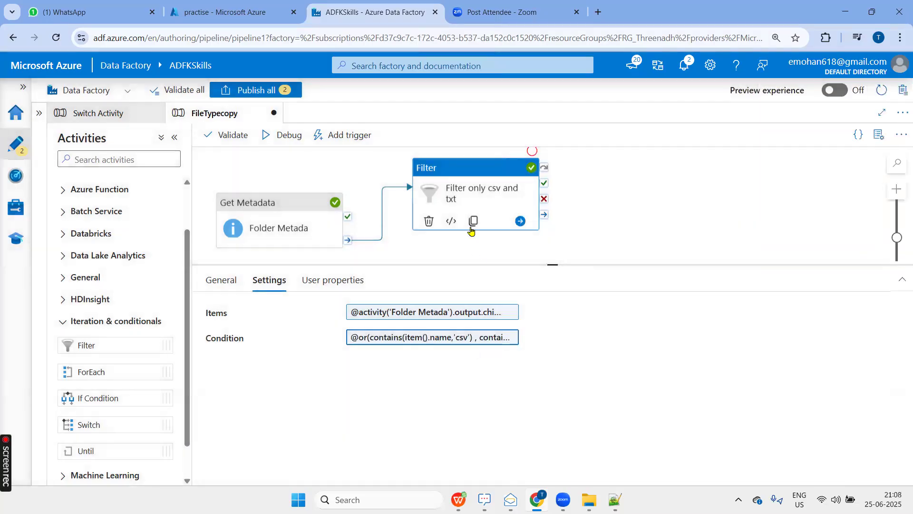
# Debug the FileTypecopy pipeline with the combined csv and txt condition, and open the Filter activity's run output.
pyautogui.click(603, 228)
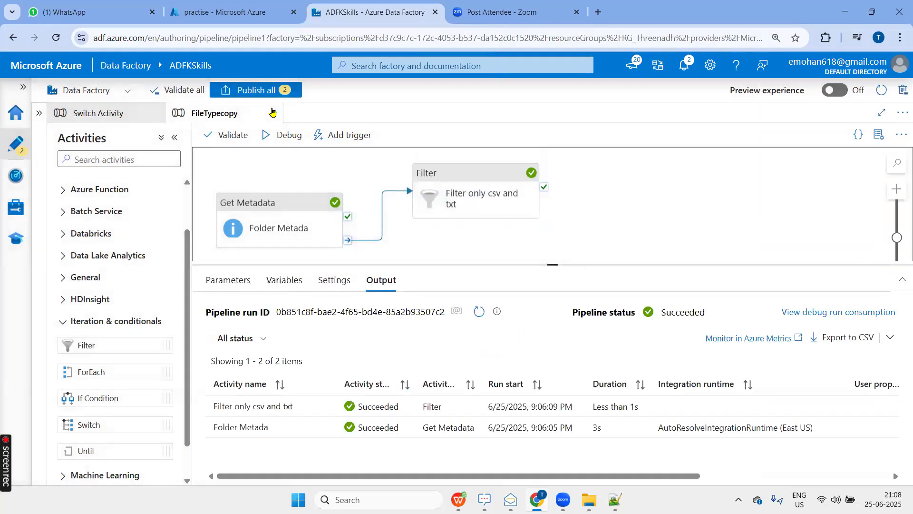
pyautogui.click(275, 135)
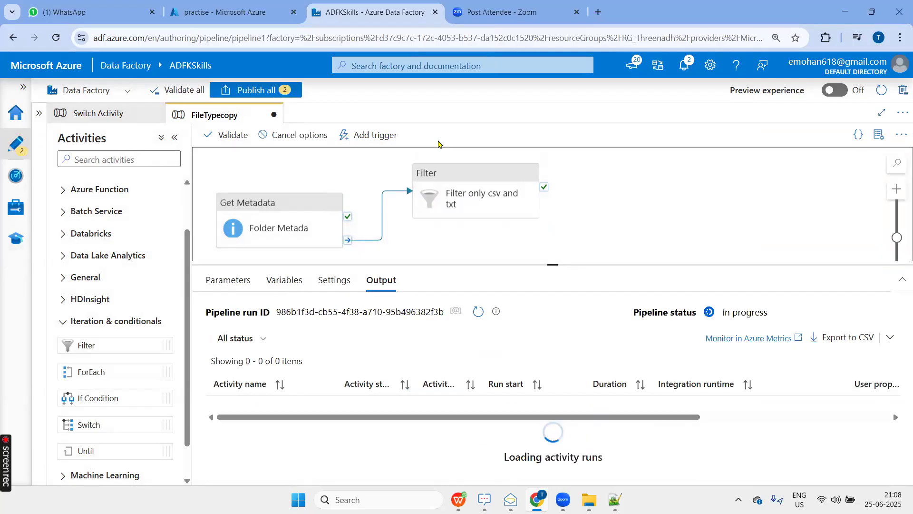
pyautogui.moveTo(552, 265); pyautogui.dragTo(552, 209)
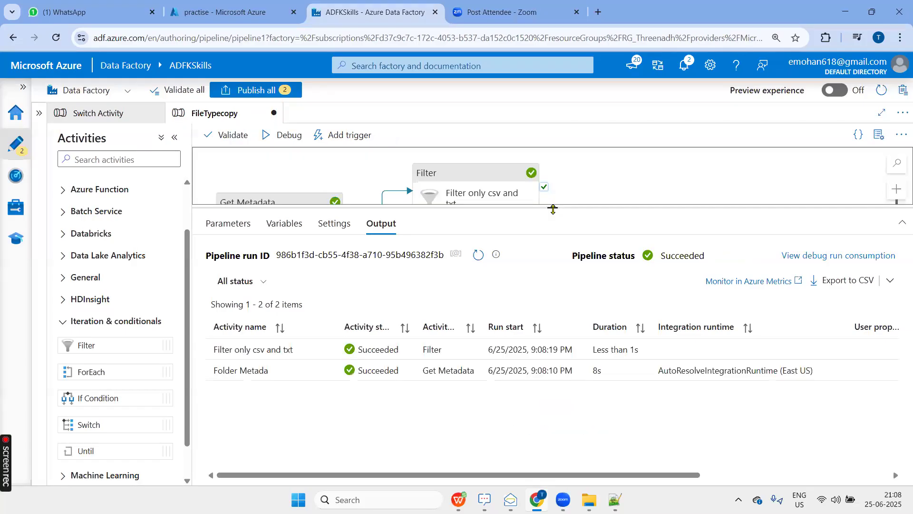
pyautogui.click(327, 352)
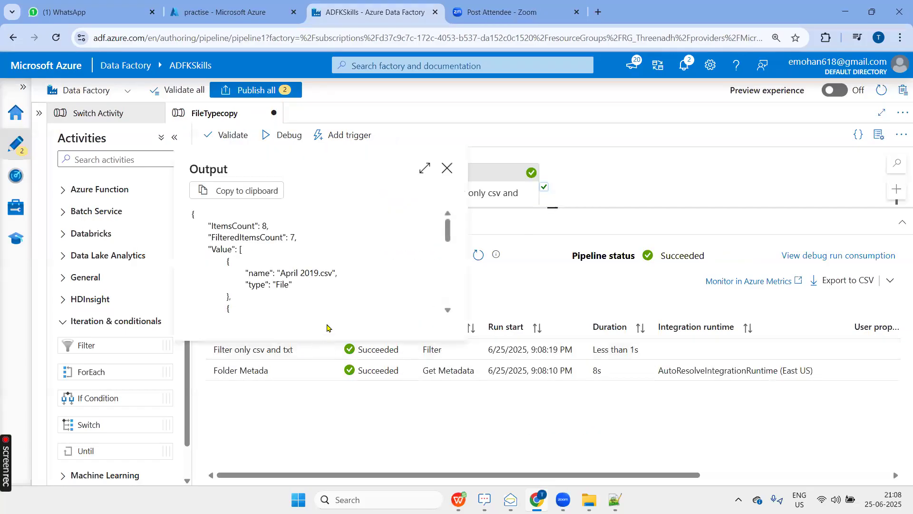
# Copy the Filter activity's output and paste it over the contents of the new 3 document in Notepad++.
pyautogui.click(251, 196)
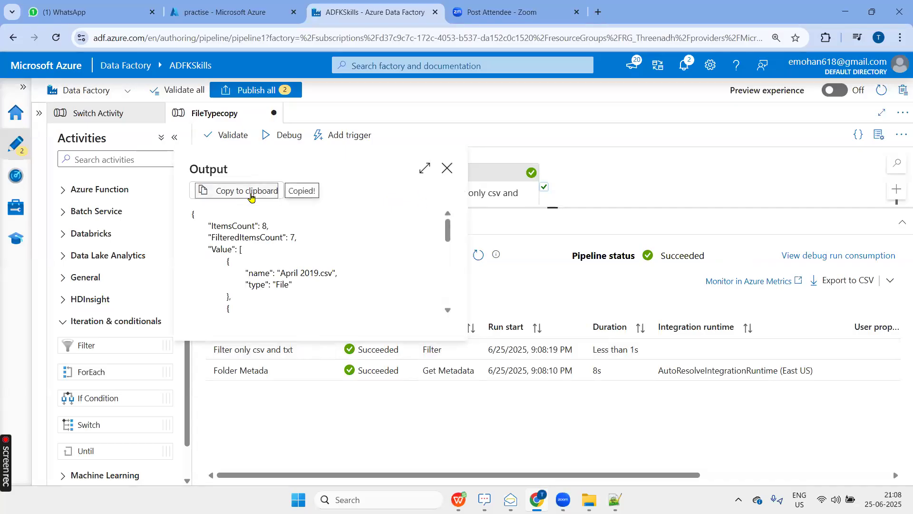
pyautogui.hotkey('alt', 'Tab')
pyautogui.hotkey('alt', 'Tab')
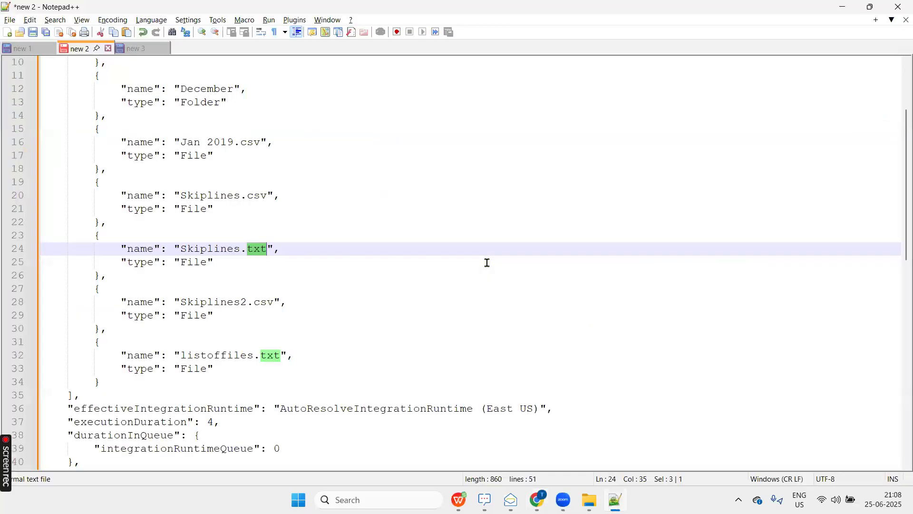
pyautogui.click(487, 263)
pyautogui.click(136, 52)
pyautogui.hotkey('ctrl', 'a')
pyautogui.hotkey('ctrl', 'v')
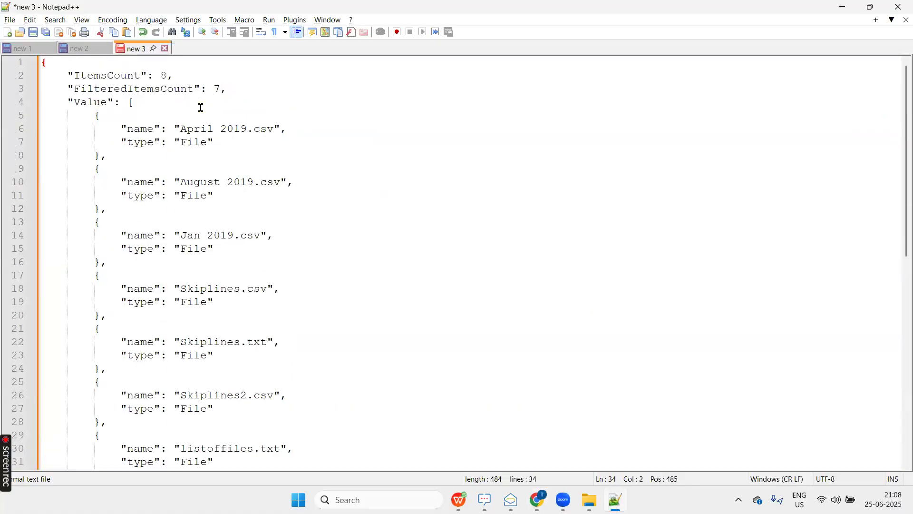
# Examine the item counts and the csv and txt entries in the Filter output, and compare them with the December folder entry in new 2.
pyautogui.moveTo(164, 77); pyautogui.dragTo(162, 75)
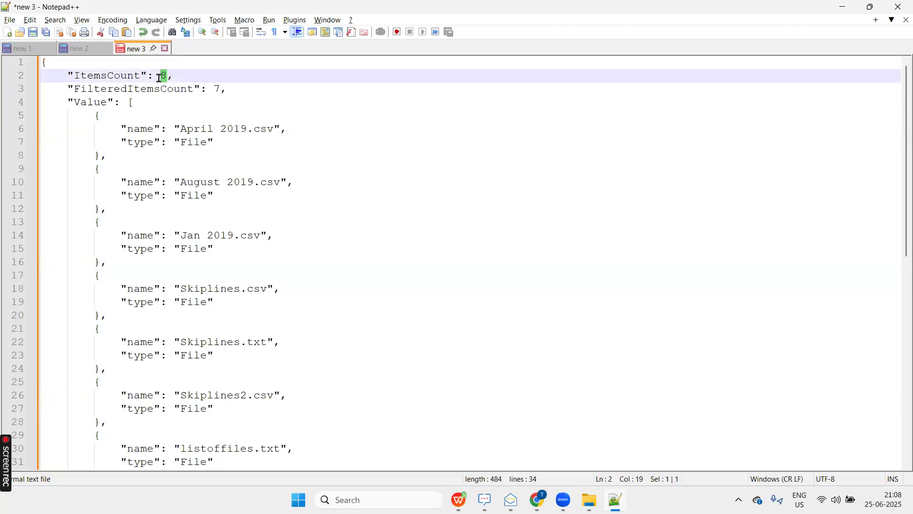
pyautogui.doubleClick(216, 89)
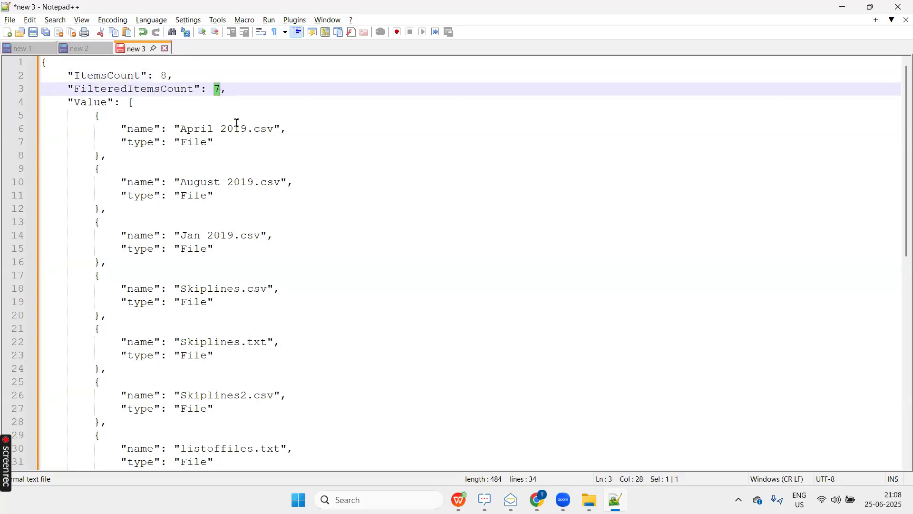
pyautogui.doubleClick(265, 131)
pyautogui.scroll(-2, 279, 206)
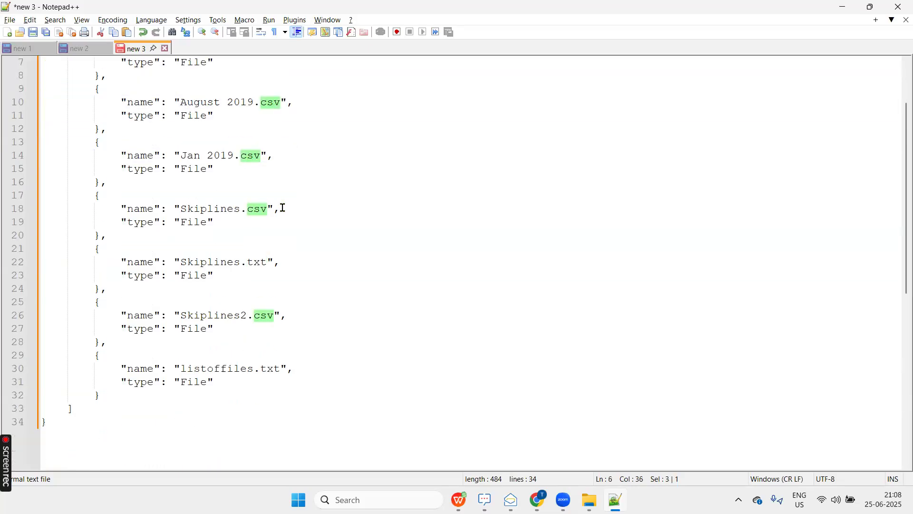
pyautogui.doubleClick(268, 369)
pyautogui.scroll(2, 312, 260)
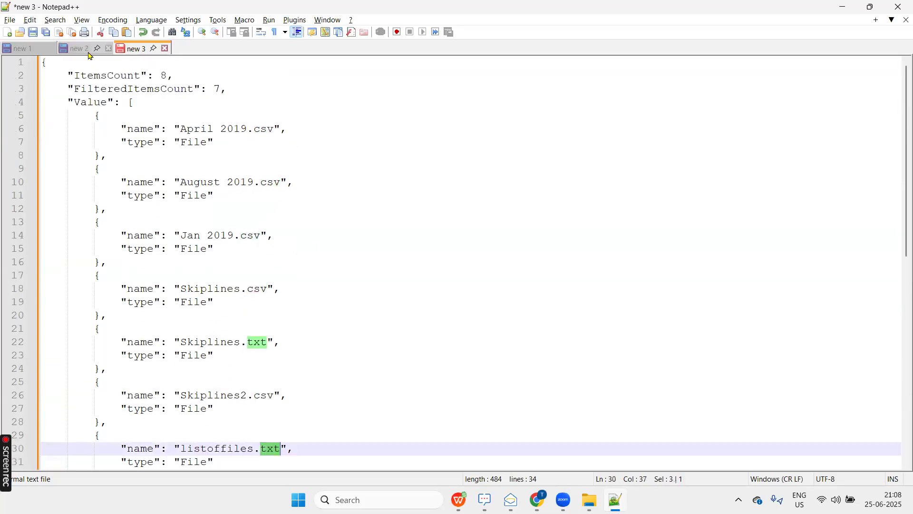
pyautogui.click(79, 48)
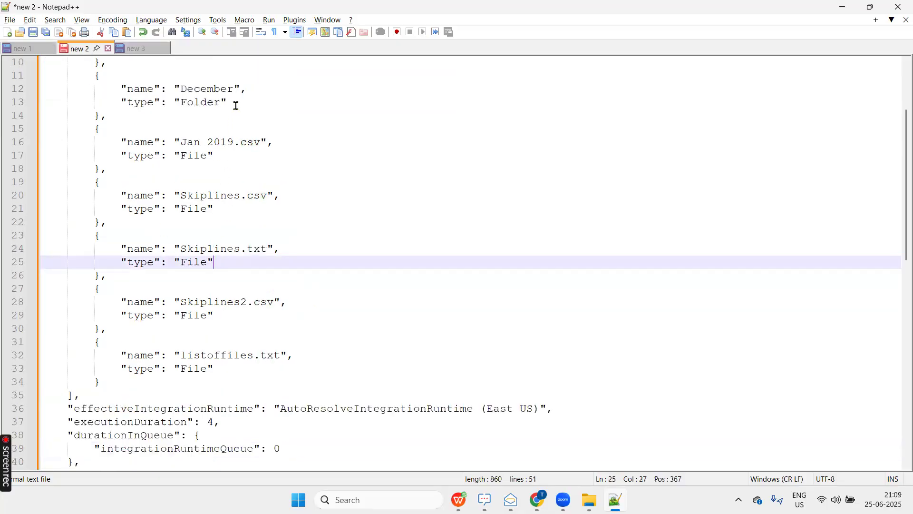
pyautogui.moveTo(236, 105); pyautogui.dragTo(75, 83)
pyautogui.doubleClick(215, 91)
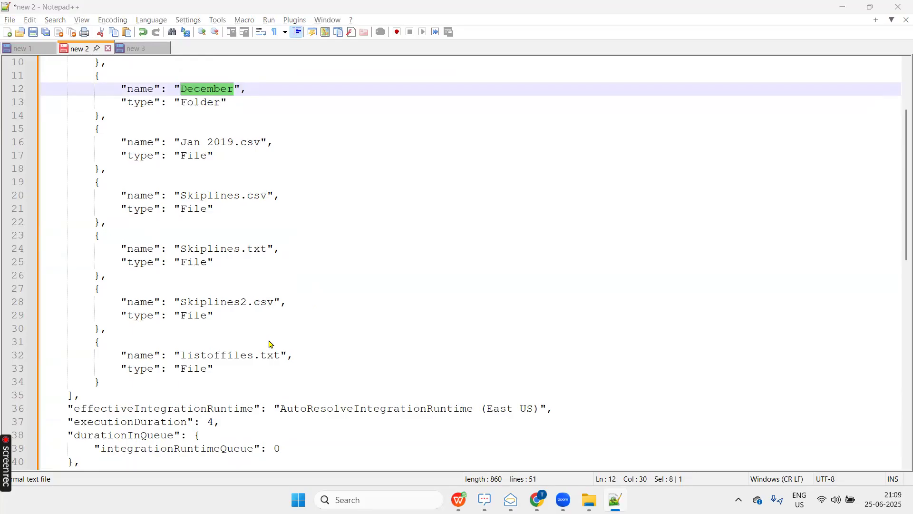
# Switch back to Azure Data Factory, close the output, add a ForEach activity beside the Filter and connect the Filter's completion output to it.
pyautogui.hotkey('alt', 'Tab')
pyautogui.click(446, 167)
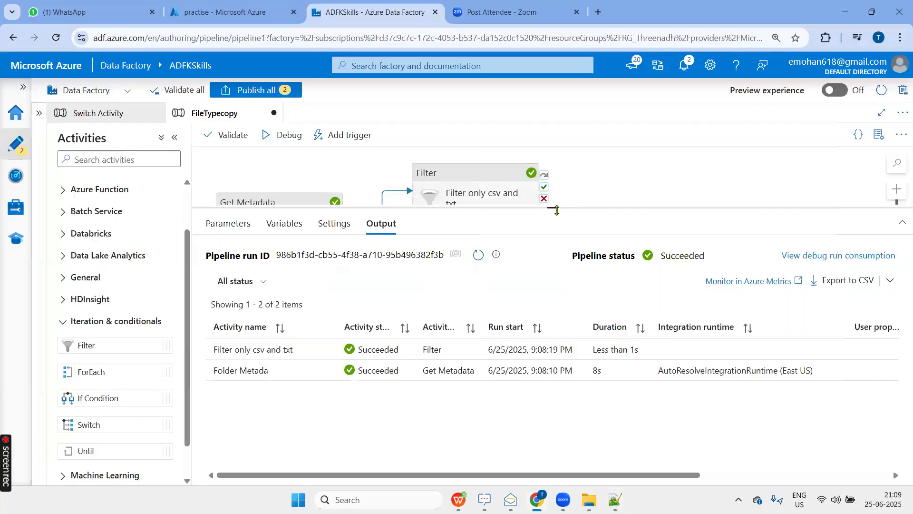
pyautogui.moveTo(557, 210); pyautogui.dragTo(553, 350)
pyautogui.click(481, 180)
pyautogui.moveTo(482, 181); pyautogui.dragTo(469, 205)
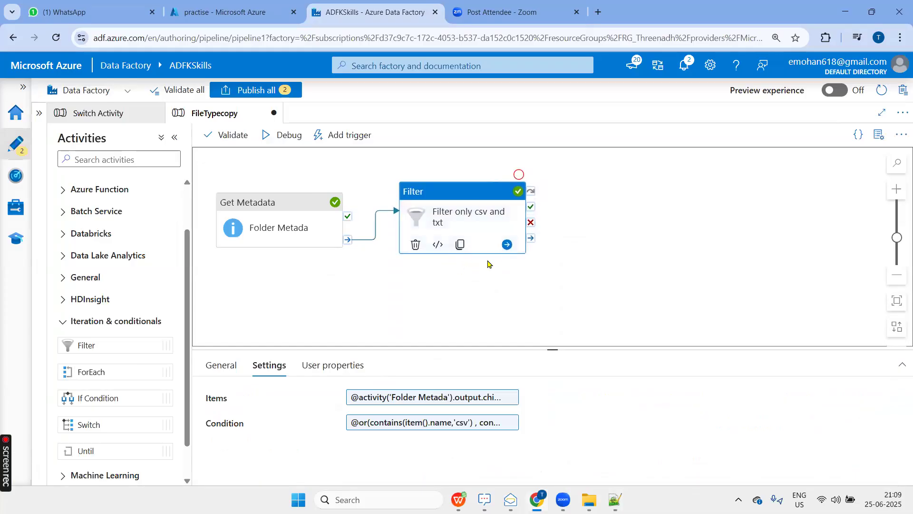
pyautogui.moveTo(92, 371); pyautogui.dragTo(648, 212)
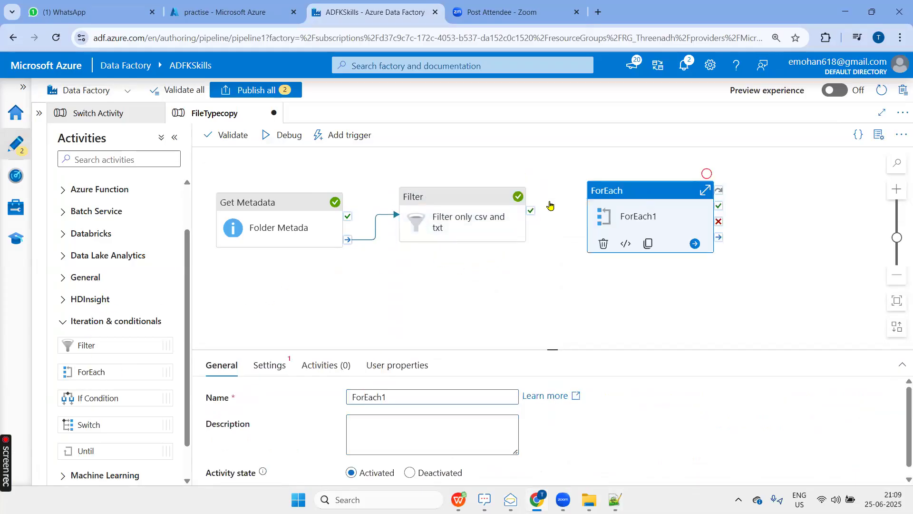
pyautogui.click(519, 239)
pyautogui.moveTo(531, 234)
pyautogui.mouseDown()
pyautogui.moveTo(597, 221)
pyautogui.moveTo(598, 236)
pyautogui.mouseUp()
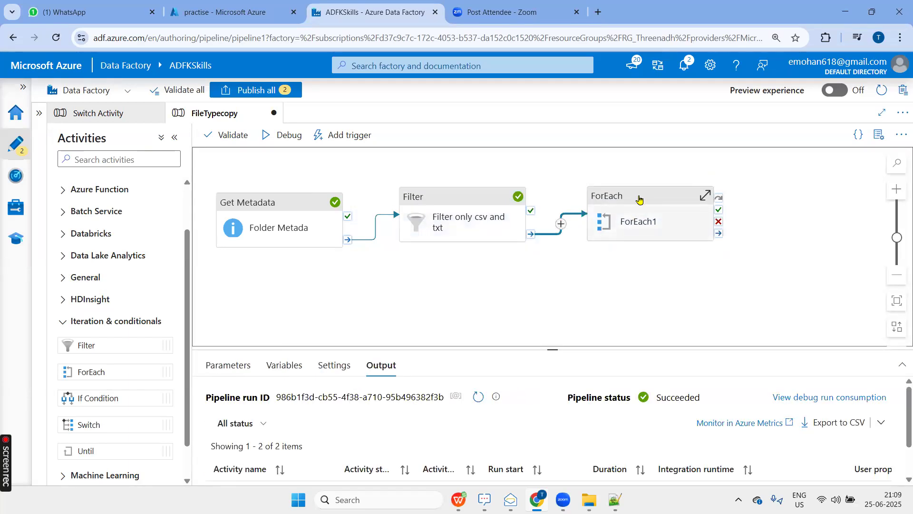
# Rename the ForEach activity as Loop each file.
pyautogui.click(599, 246)
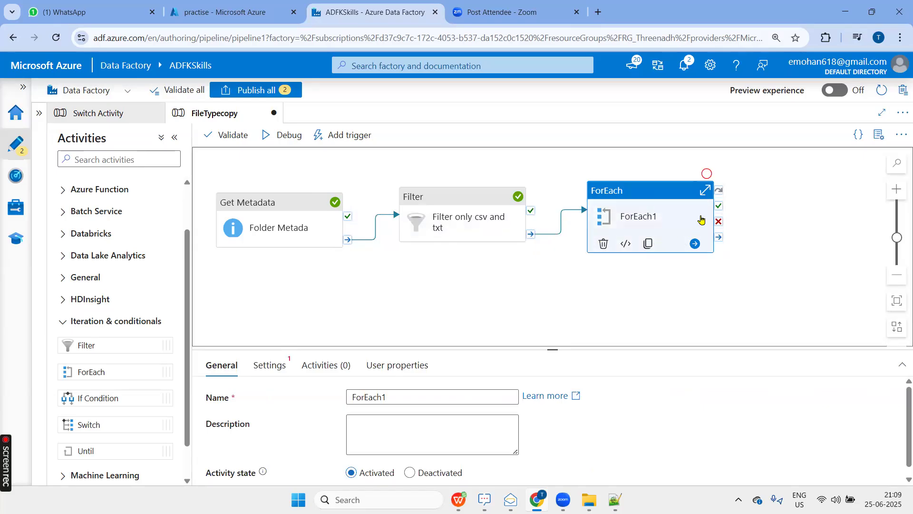
pyautogui.click(385, 397)
pyautogui.hotkey('ctrl', 'a')
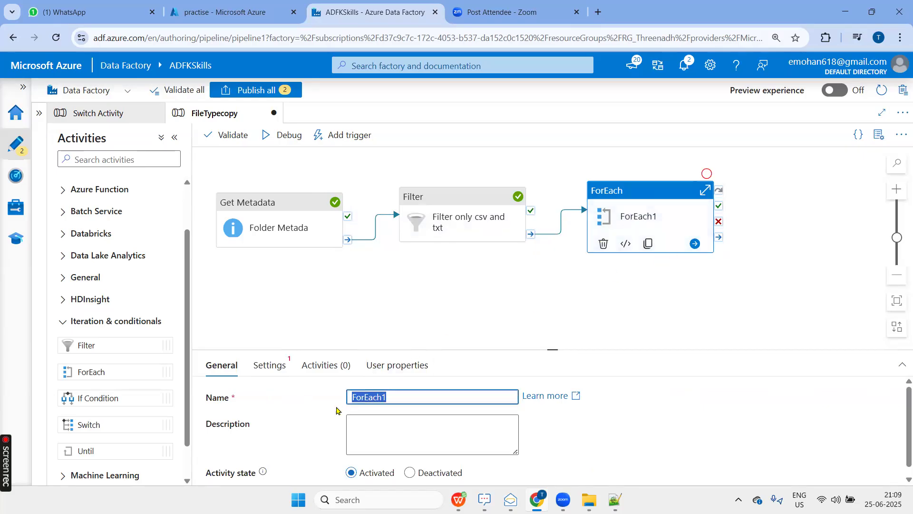
pyautogui.press('BackSpace')
pyautogui.press('BackSpace')
pyautogui.press('BackSpace')
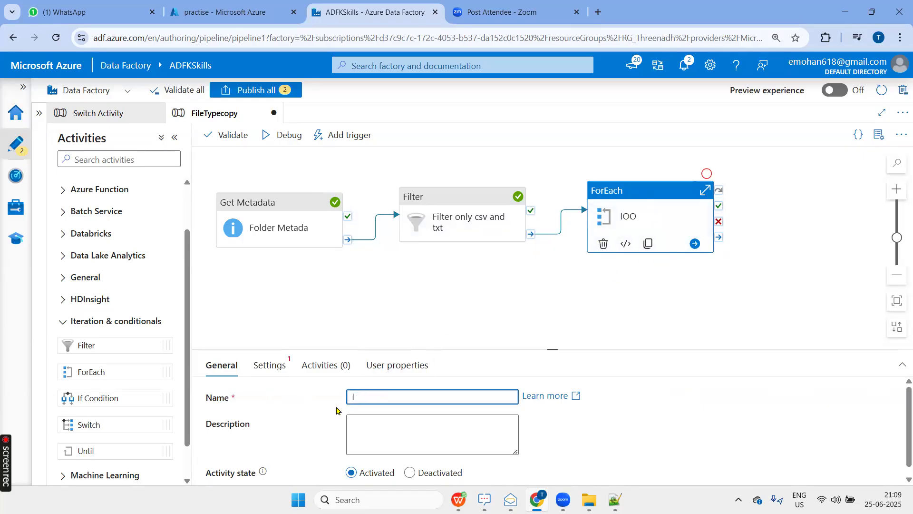
pyautogui.write('IOO')
pyautogui.press('BackSpace')
pyautogui.press('BackSpace')
pyautogui.press('BackSpace')
pyautogui.press('capslock')
pyautogui.write('Lopp')
pyautogui.press('BackSpace')
pyautogui.write('o')
pyautogui.write('p each fie')
pyautogui.press('BackSpace')
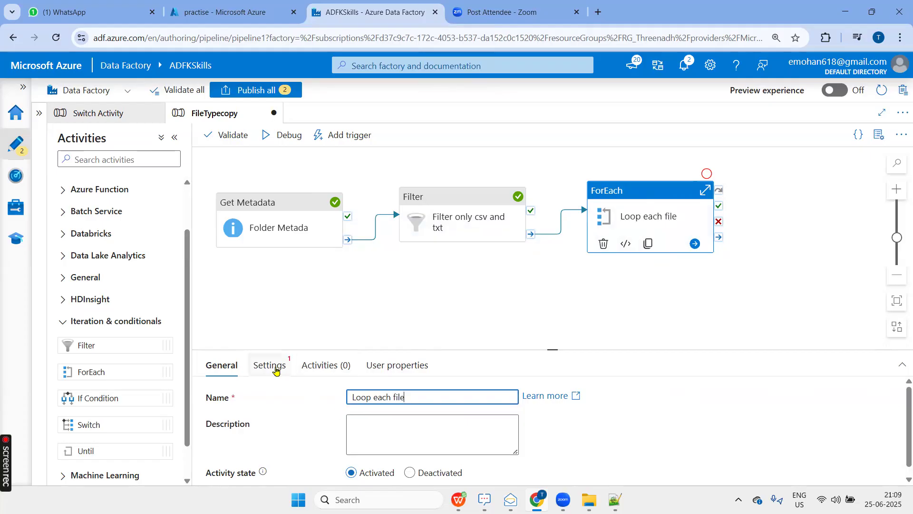
pyautogui.click(278, 364)
pyautogui.click(353, 397)
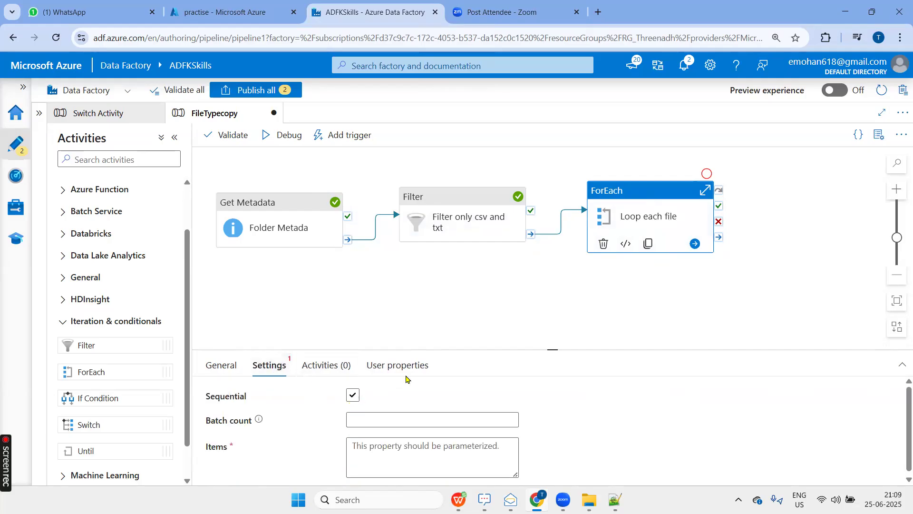
pyautogui.moveTo(555, 350); pyautogui.dragTo(557, 296)
pyautogui.click(445, 369)
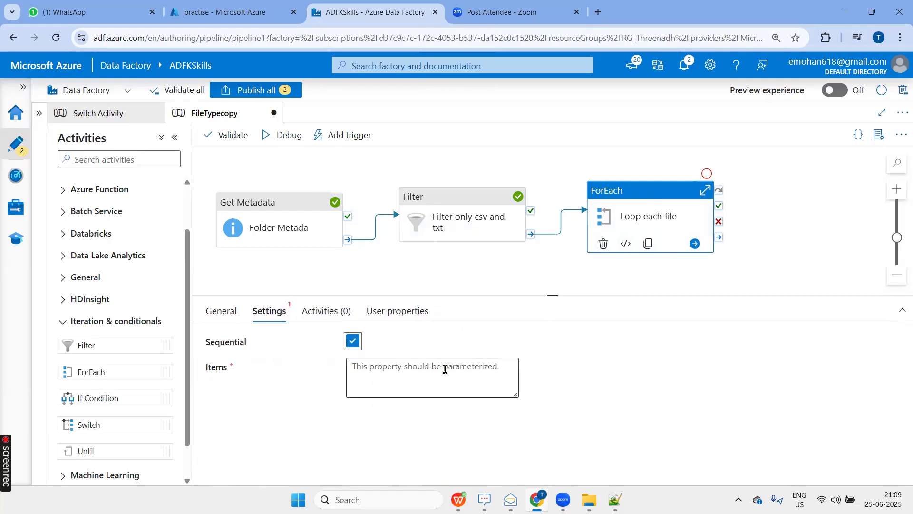
pyautogui.click(415, 408)
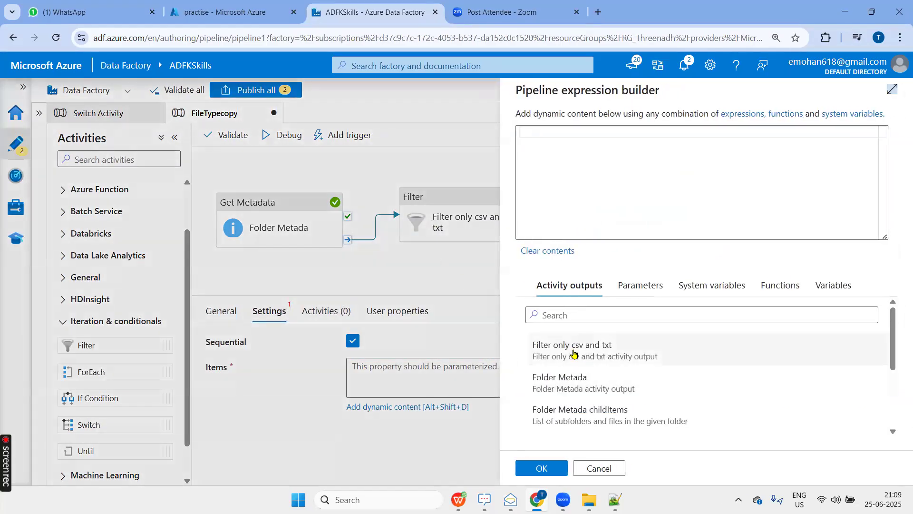
pyautogui.click(574, 353)
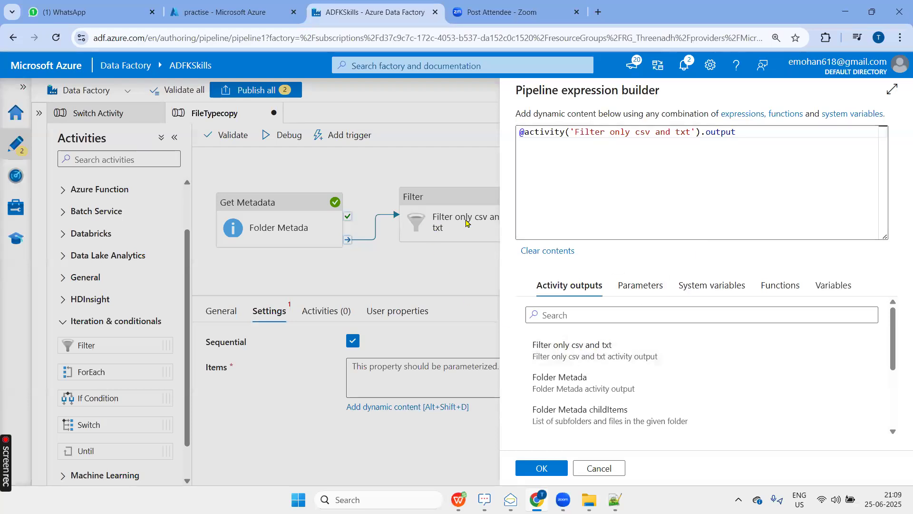
pyautogui.click(758, 127)
pyautogui.write('.')
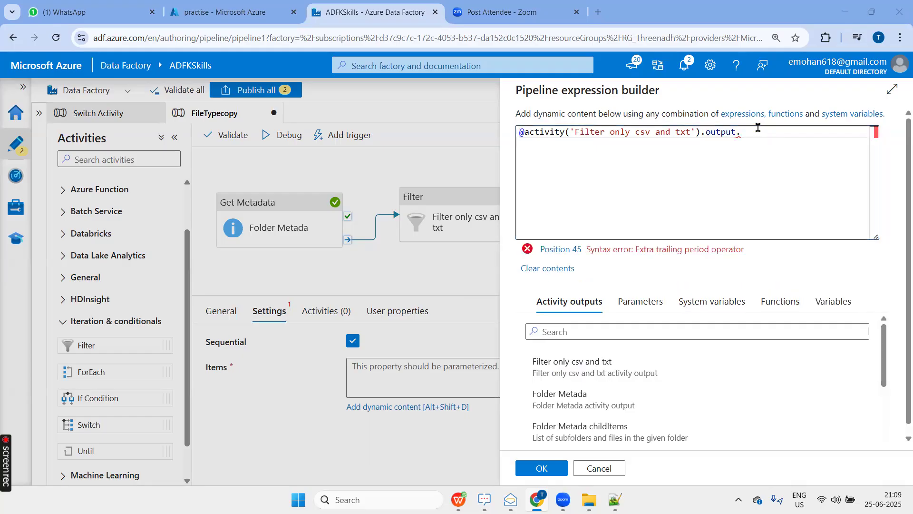
# Switch to Notepad++ and compare the Filter output's Value array with the childItems array of the metadata output.
pyautogui.hotkey('alt', 'Tab')
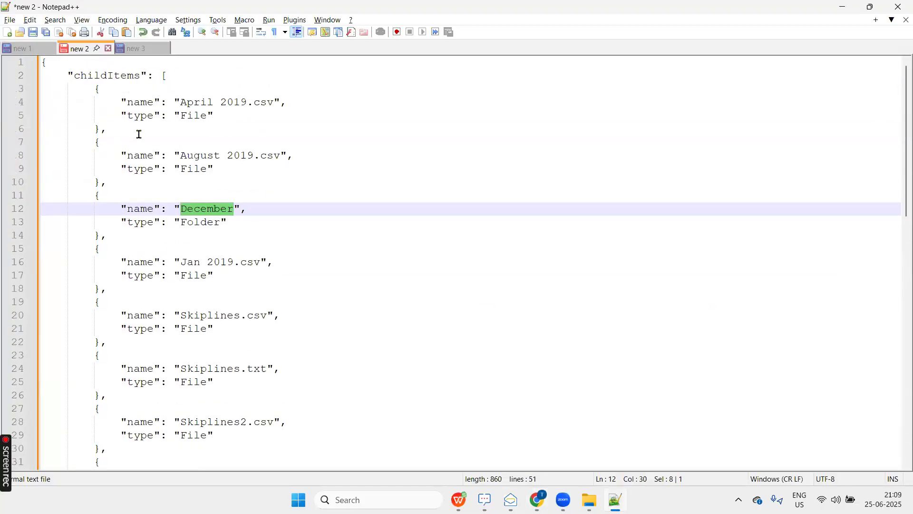
pyautogui.click(137, 49)
pyautogui.click(97, 103)
pyautogui.doubleClick(97, 103)
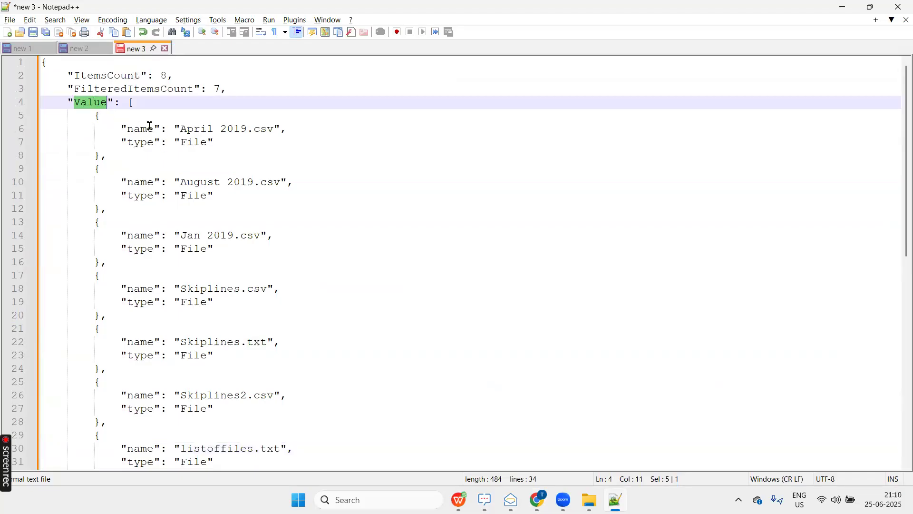
pyautogui.click(87, 50)
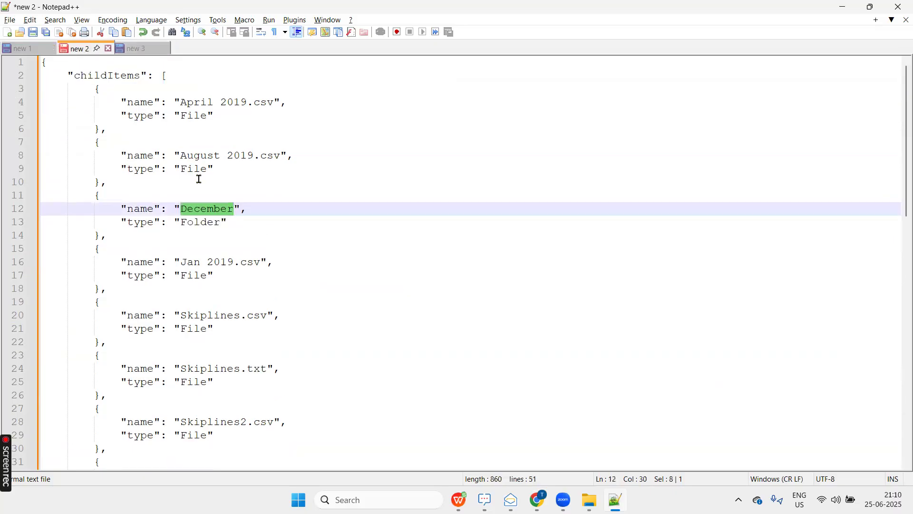
pyautogui.doubleClick(114, 78)
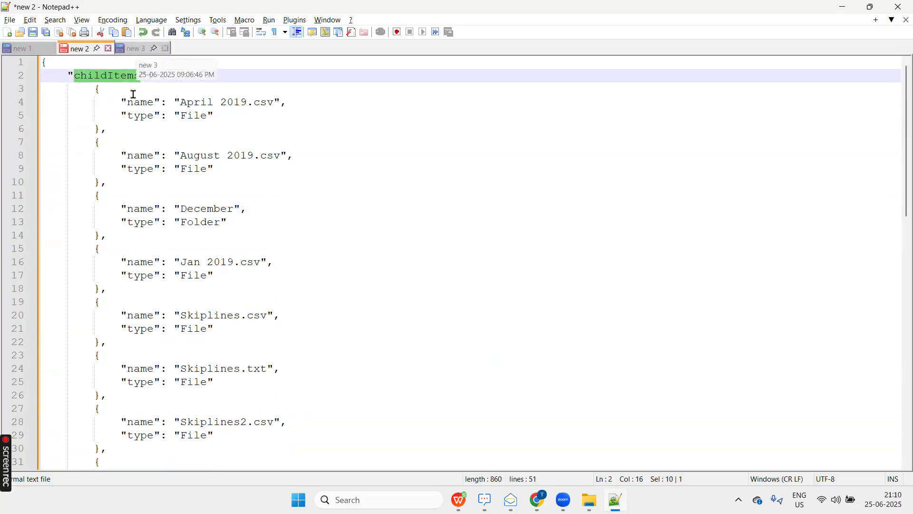
pyautogui.moveTo(162, 76); pyautogui.dragTo(108, 395)
pyautogui.click(142, 49)
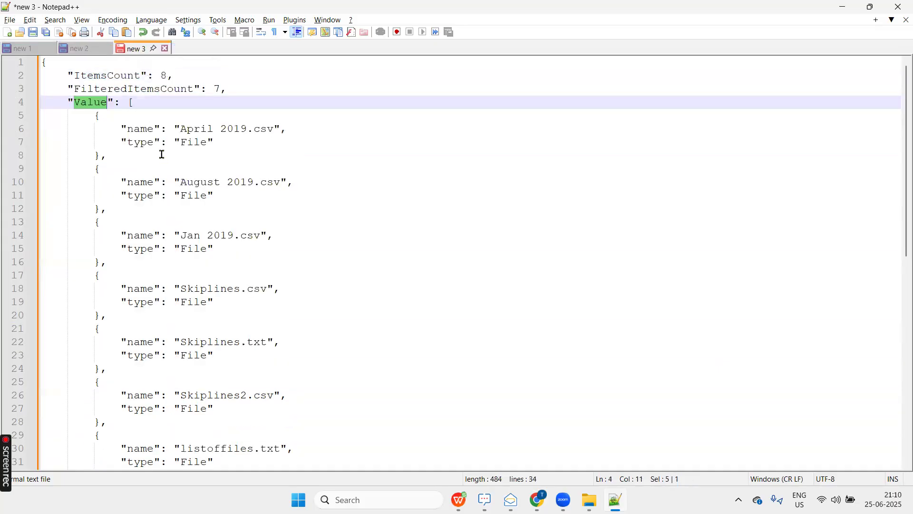
pyautogui.click(146, 129)
pyautogui.doubleClick(89, 104)
pyautogui.hotkey('ctrl', 'c')
pyautogui.hotkey('alt', 'Tab')
pyautogui.hotkey('ctrl', 'v')
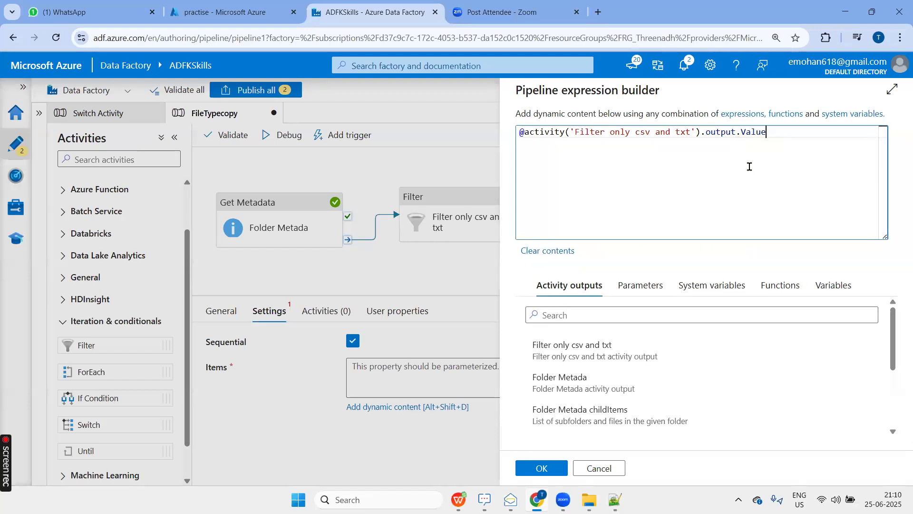
pyautogui.doubleClick(759, 132)
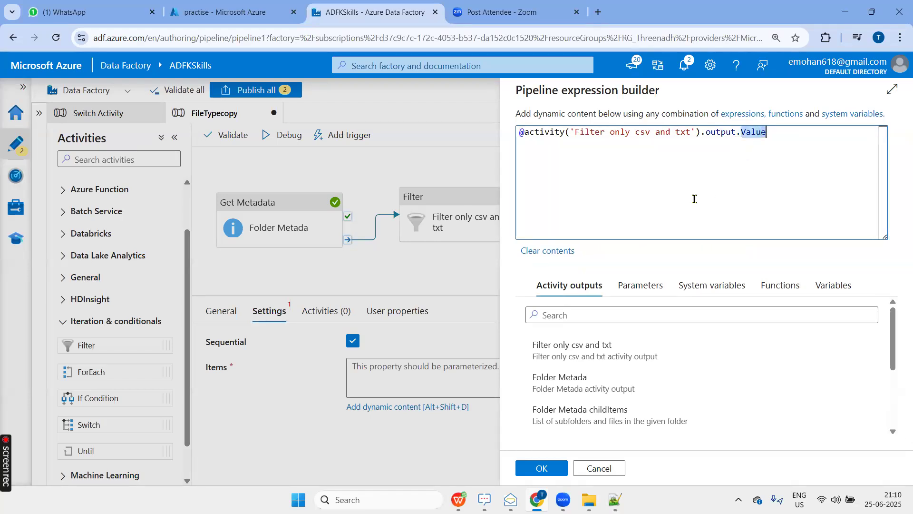
pyautogui.moveTo(694, 198); pyautogui.dragTo(695, 134)
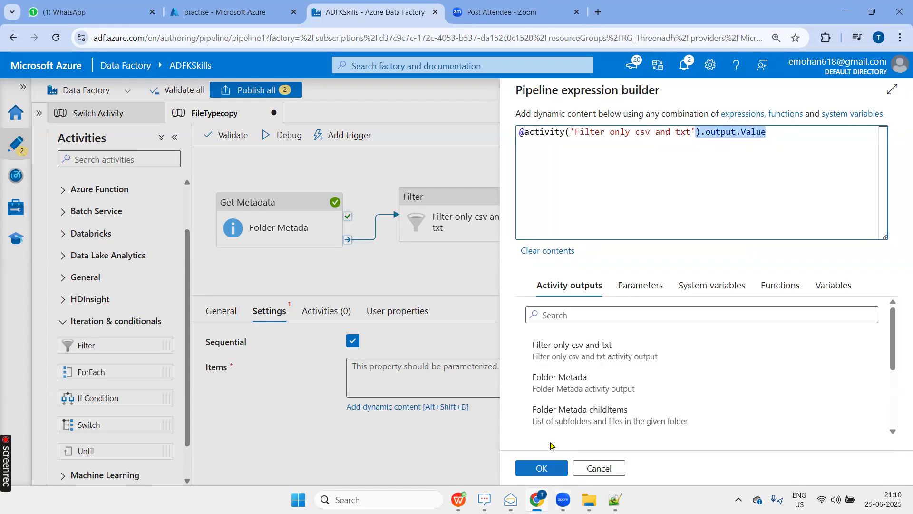
pyautogui.click(684, 164)
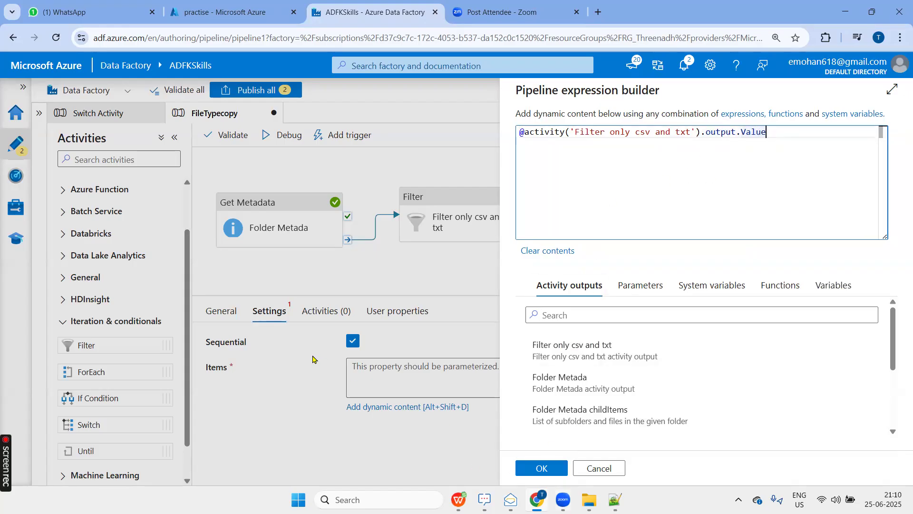
pyautogui.click(534, 468)
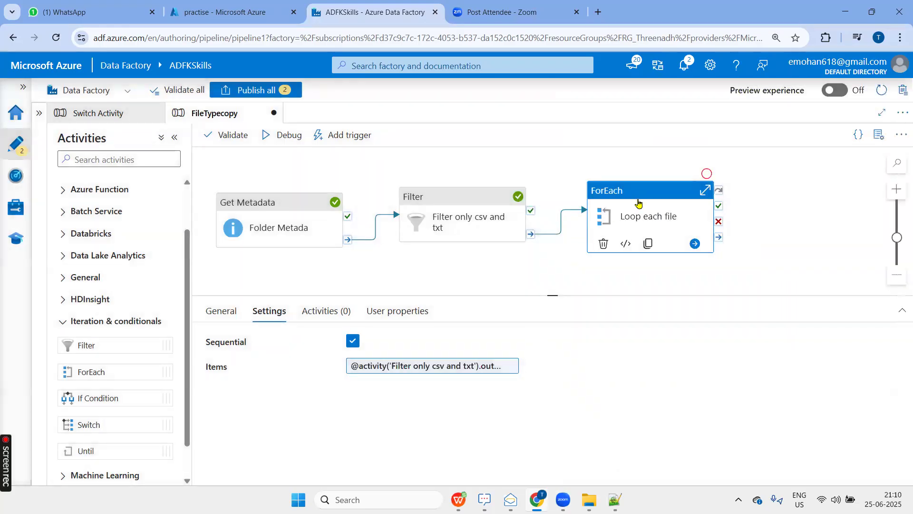
# Open the inner activity canvas of Loop each file and return to the FileTypecopy pipeline.
pyautogui.click(321, 321)
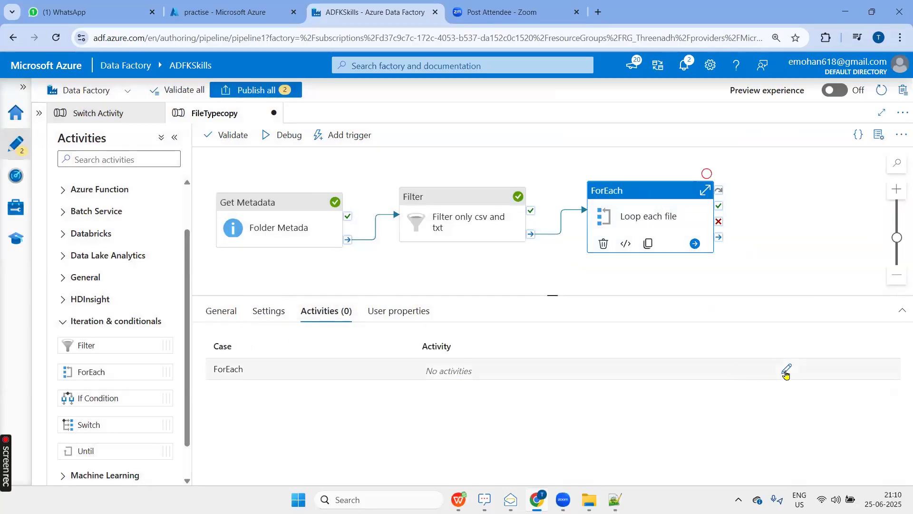
pyautogui.click(785, 371)
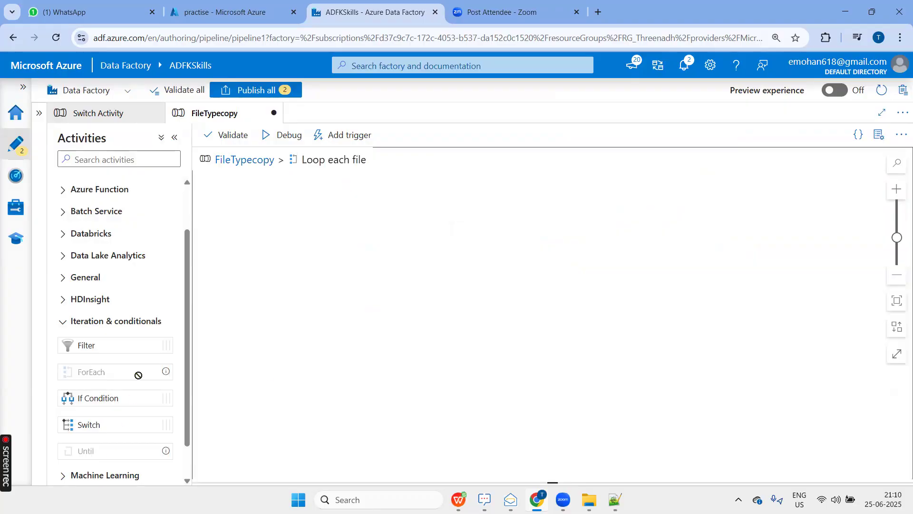
pyautogui.click(242, 162)
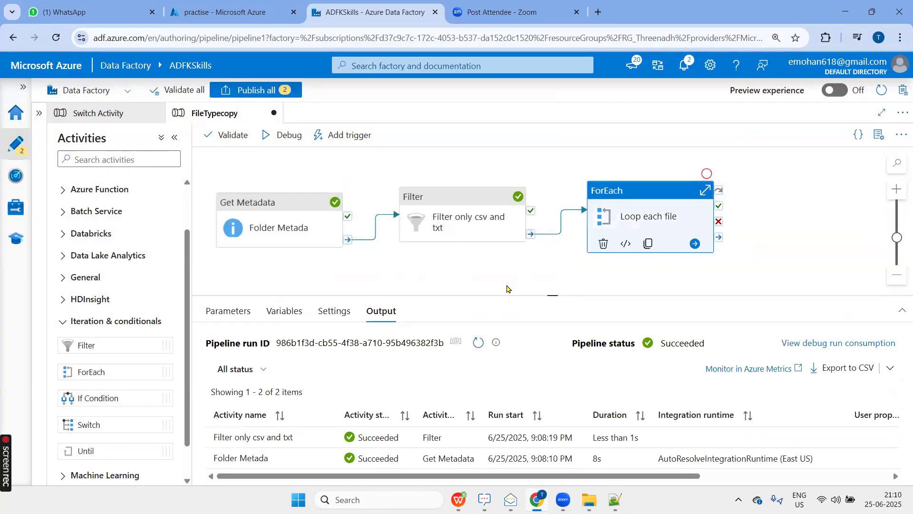
# Switch to ADF.xlsx and review the Input folder's file list against the planned CSV and Txt output files.
pyautogui.hotkey('alt', 'Tab')
pyautogui.hotkey('alt', 'Tab')
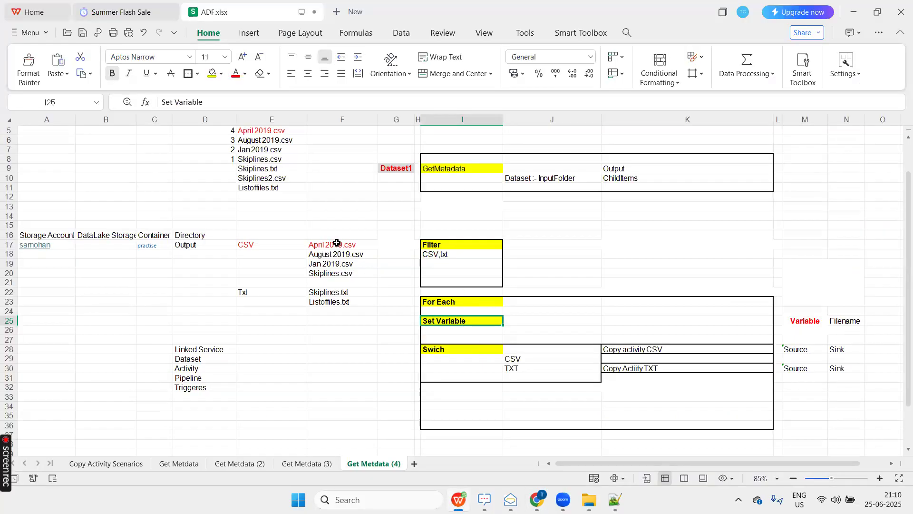
pyautogui.scroll(2, 301, 236)
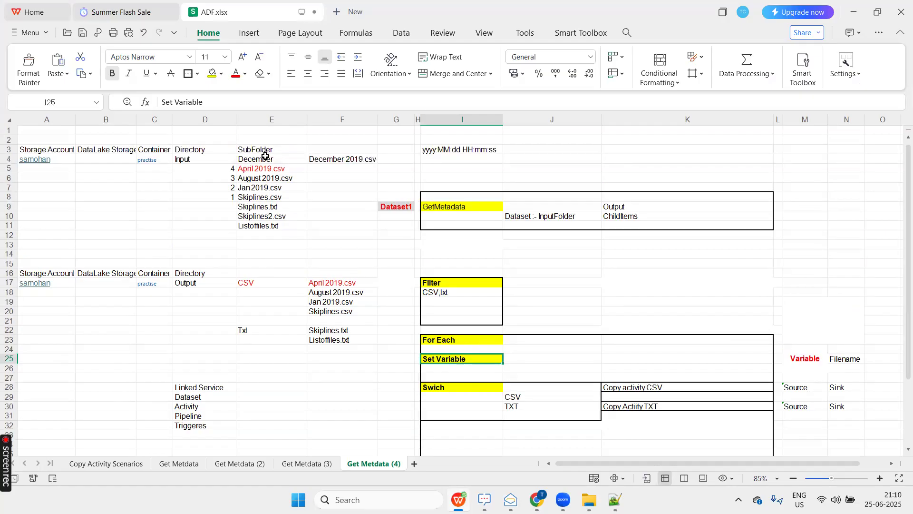
pyautogui.click(265, 157)
pyautogui.keyDown('shift'); pyautogui.click(245, 224); pyautogui.keyUp('shift')
pyautogui.moveTo(341, 284); pyautogui.dragTo(341, 343)
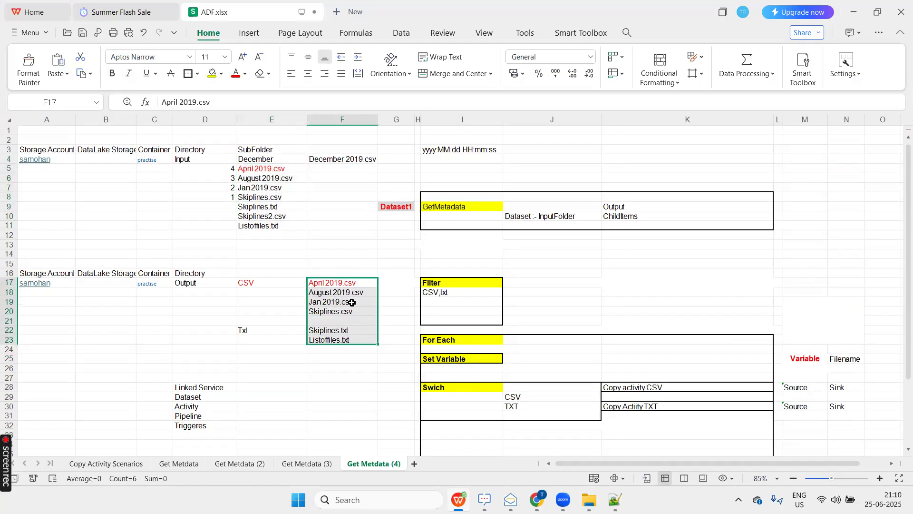
pyautogui.click(348, 283)
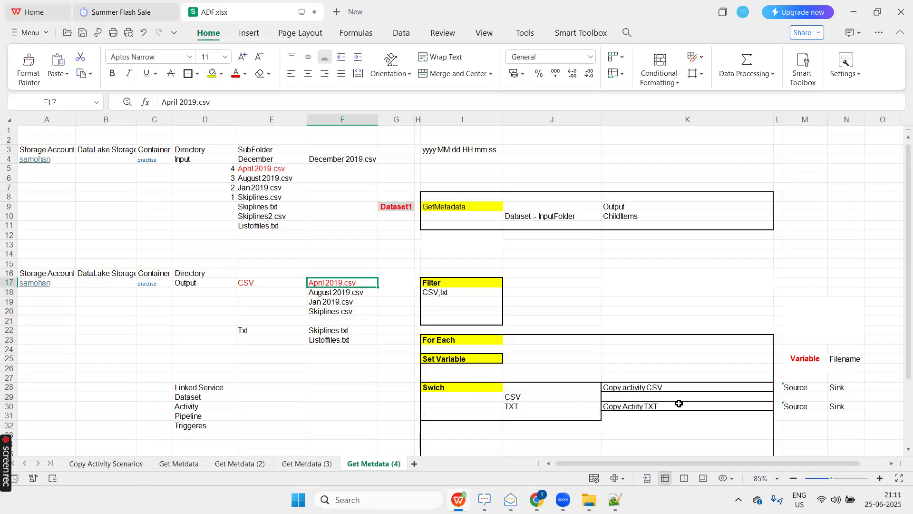
# Compare the planned CSV and Txt file names in the Output section of the sheet.
pyautogui.click(336, 331)
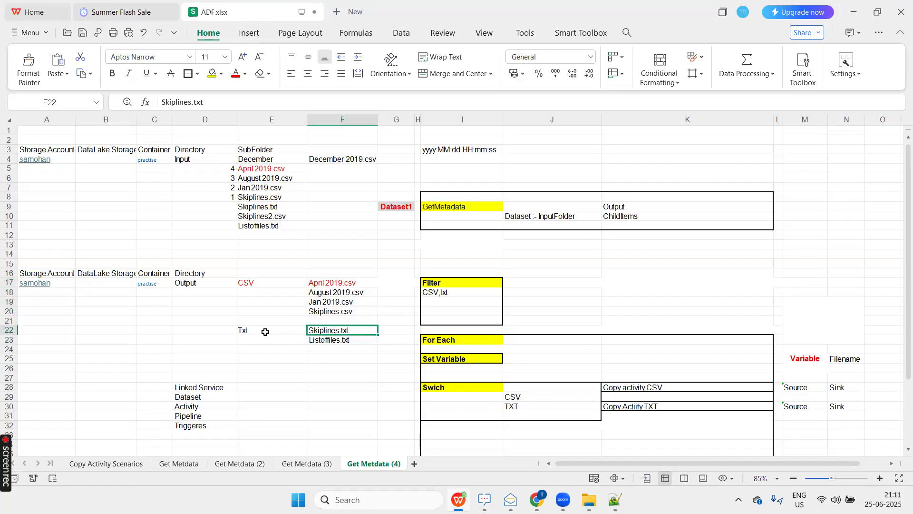
pyautogui.click(363, 283)
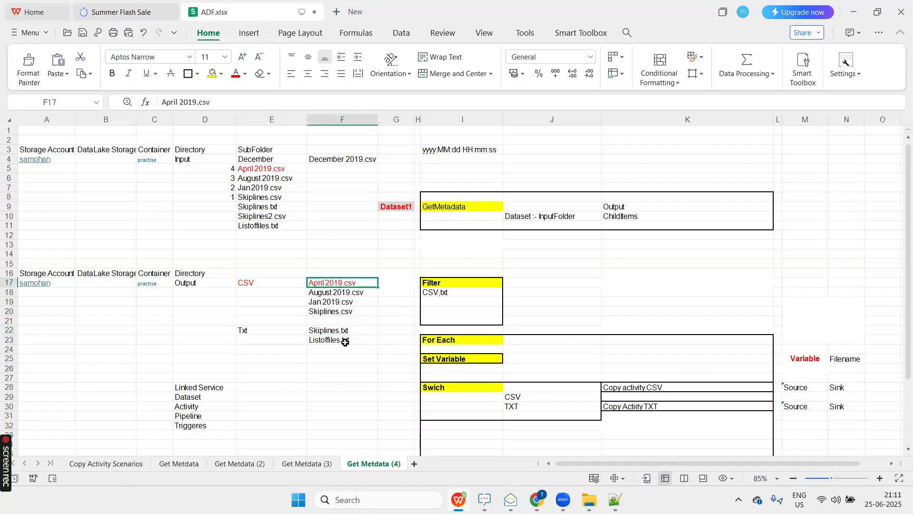
pyautogui.keyDown('shift'); pyautogui.click(345, 342); pyautogui.keyUp('shift')
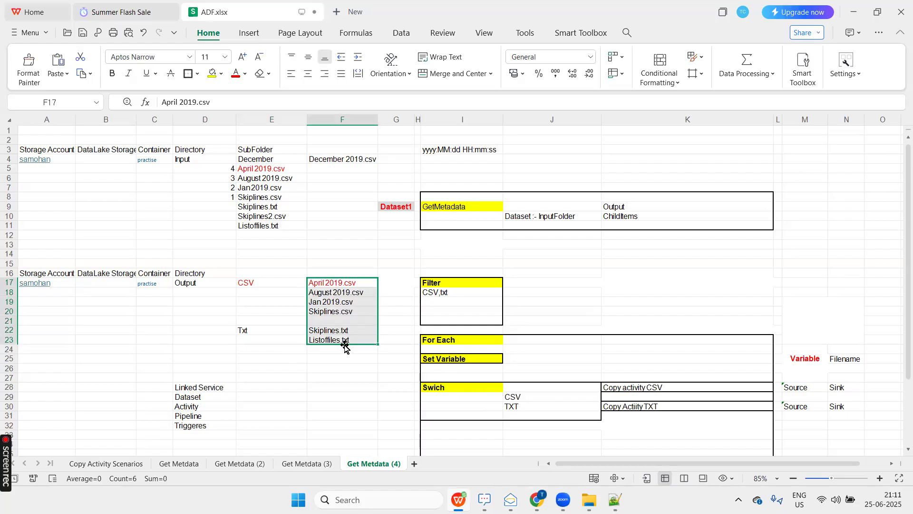
# Switch to Azure Data Factory and add a String variable named Vr_Filename to the FileTypecopy pipeline.
pyautogui.hotkey('alt', 'Tab')
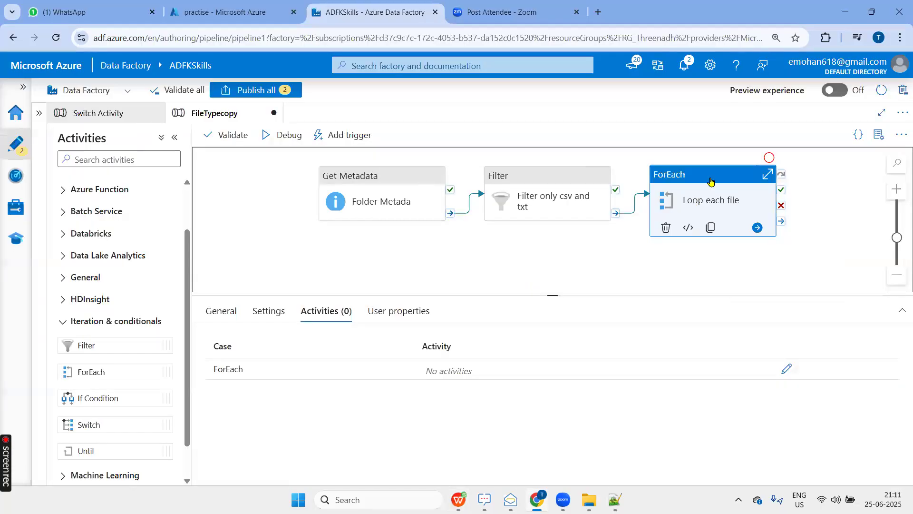
pyautogui.click(787, 370)
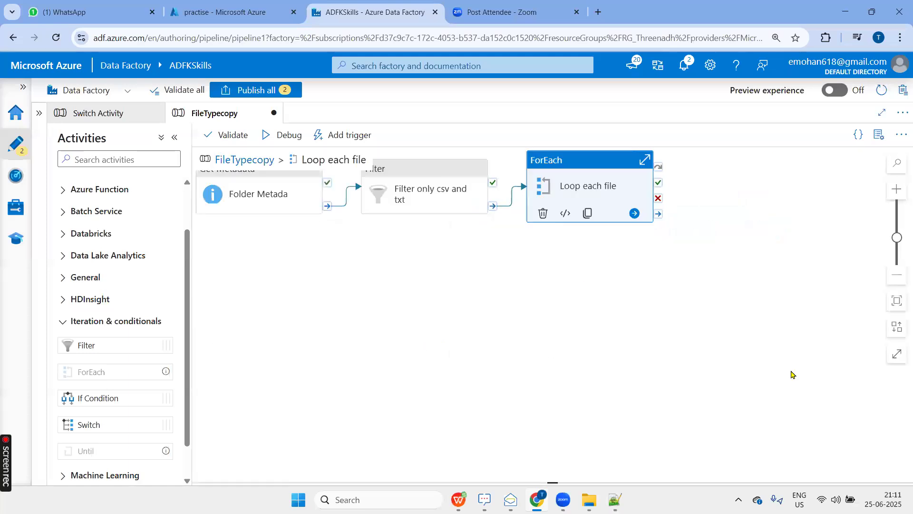
pyautogui.click(247, 160)
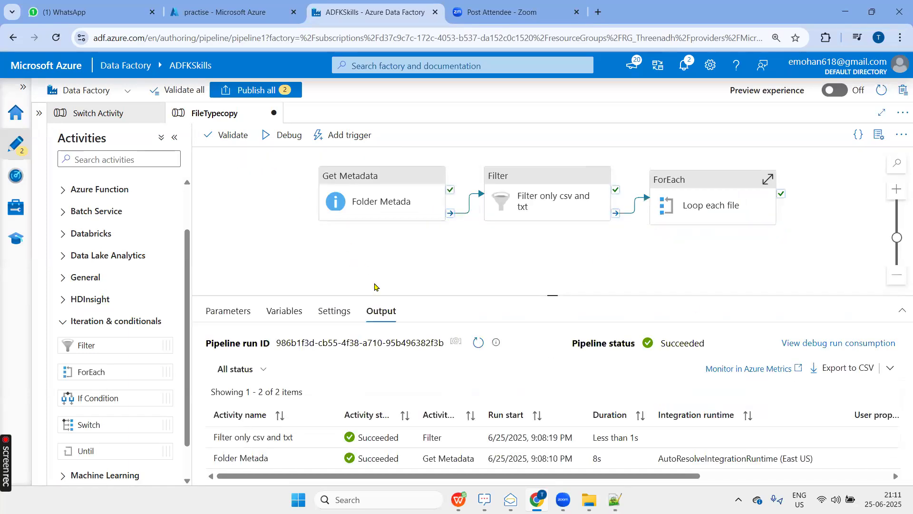
pyautogui.click(275, 260)
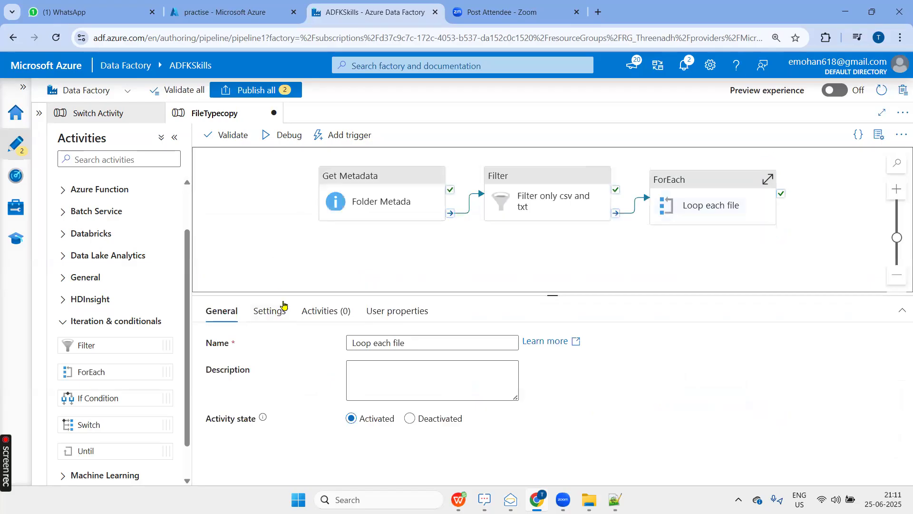
pyautogui.click(284, 312)
pyautogui.click(235, 347)
pyautogui.click(267, 394)
pyautogui.write('Vr')
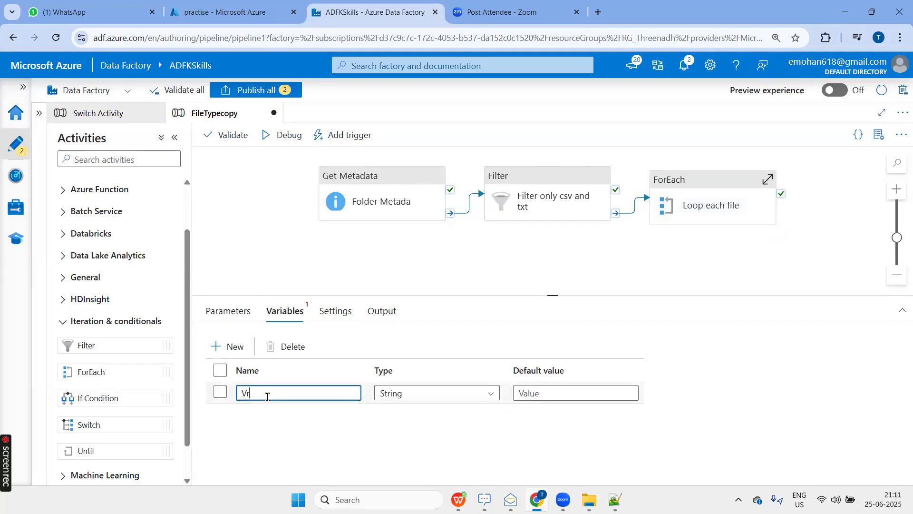
pyautogui.write('_Filename')
# Add a Set variable activity inside the Loop each file activity.
pyautogui.click(688, 183)
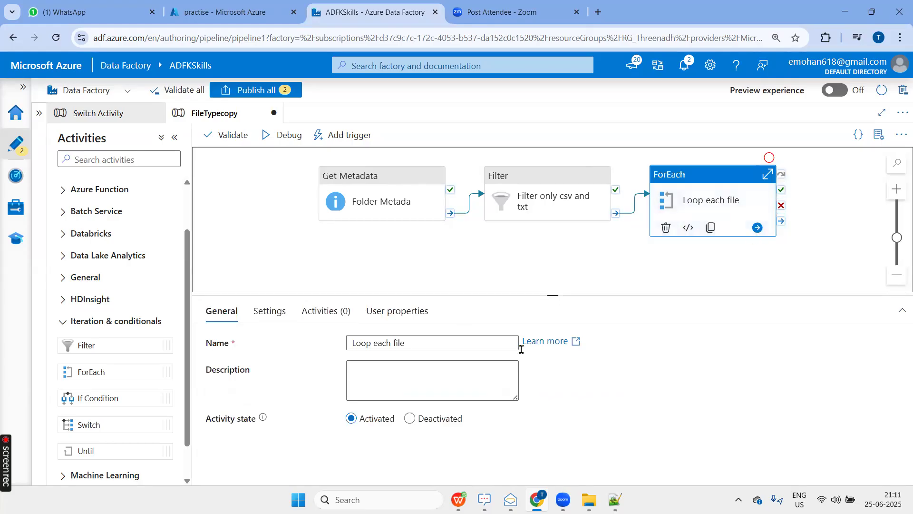
pyautogui.click(323, 311)
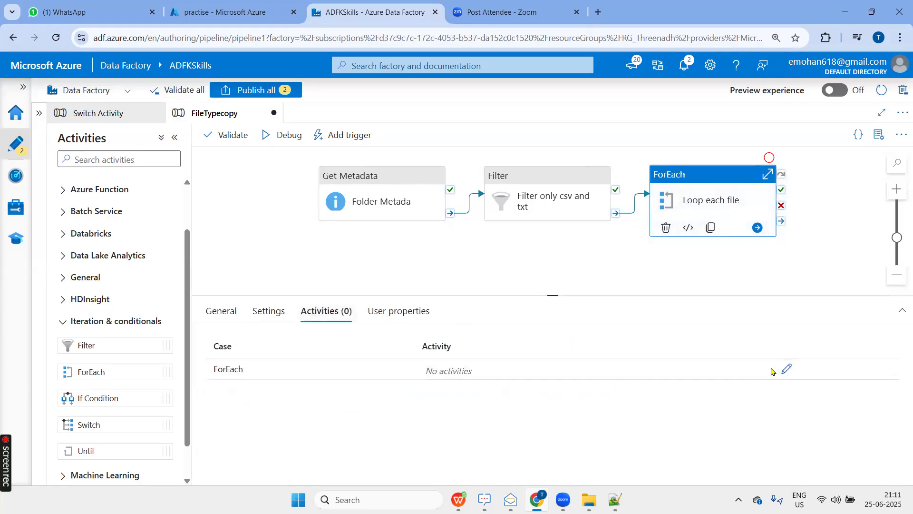
pyautogui.click(786, 369)
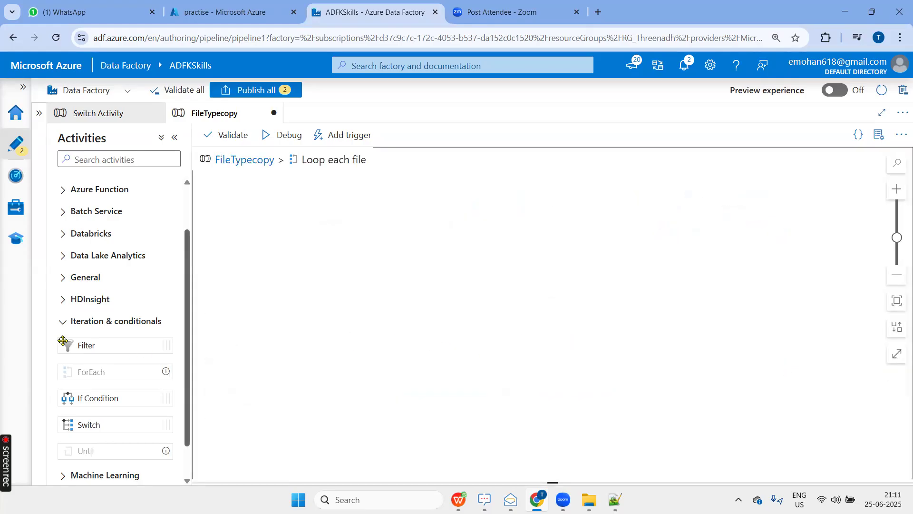
pyautogui.click(78, 278)
pyautogui.scroll(-4, 112, 346)
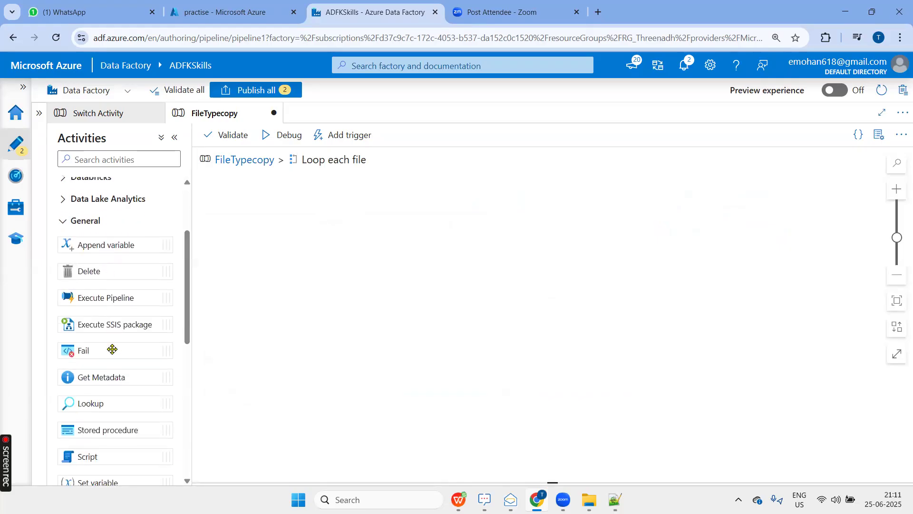
pyautogui.moveTo(349, 261); pyautogui.dragTo(347, 226)
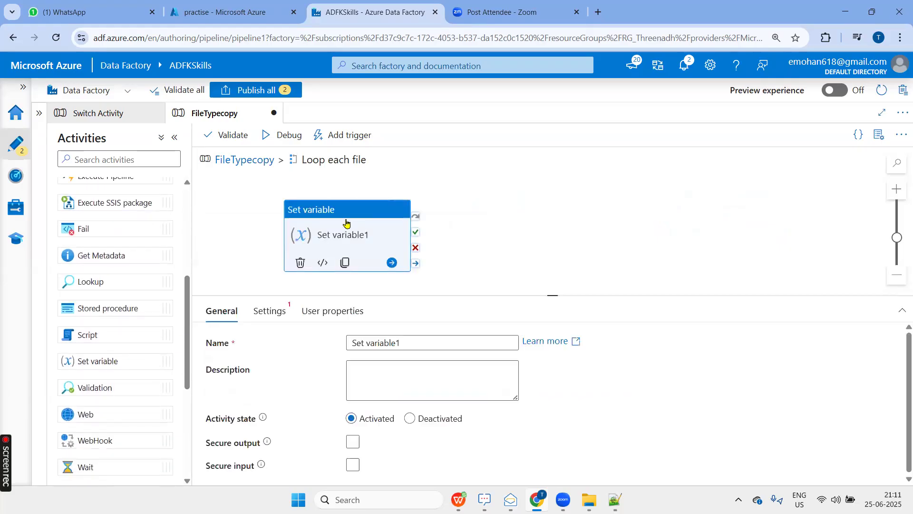
pyautogui.click(403, 343)
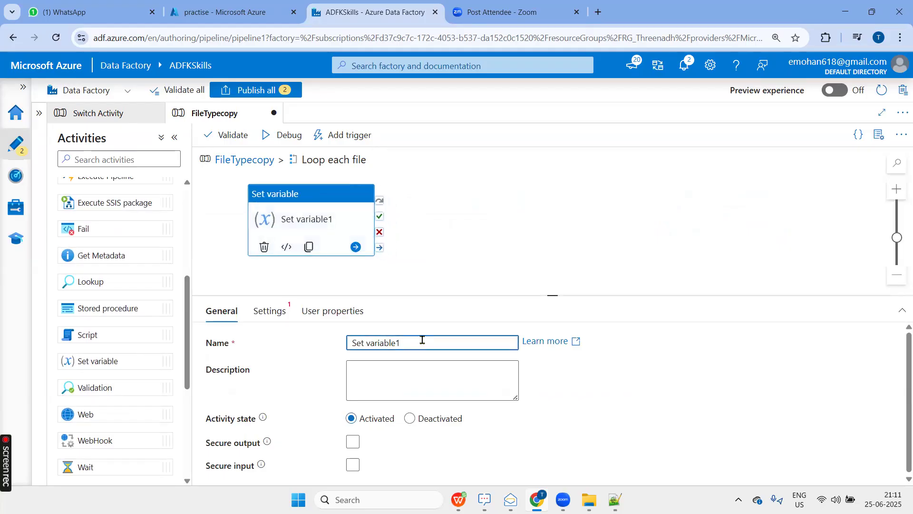
pyautogui.click(276, 314)
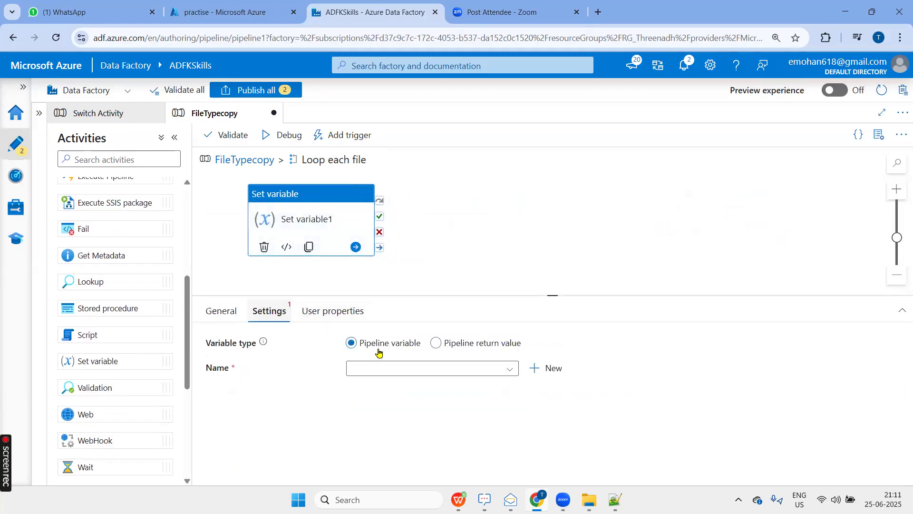
pyautogui.click(401, 371)
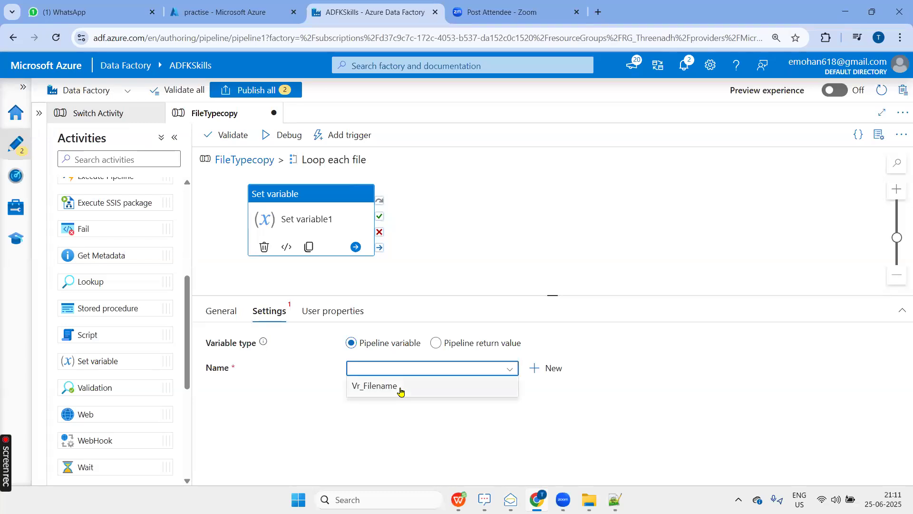
pyautogui.click(401, 389)
pyautogui.click(401, 397)
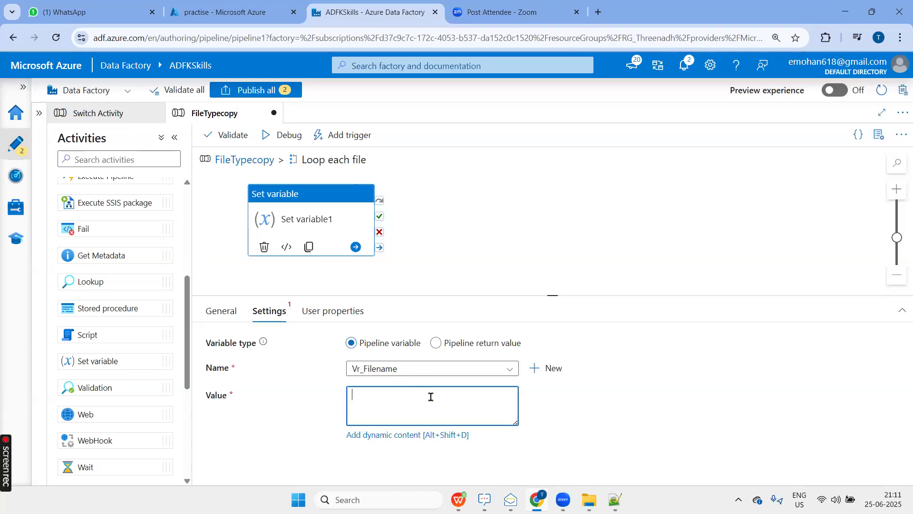
pyautogui.click(418, 435)
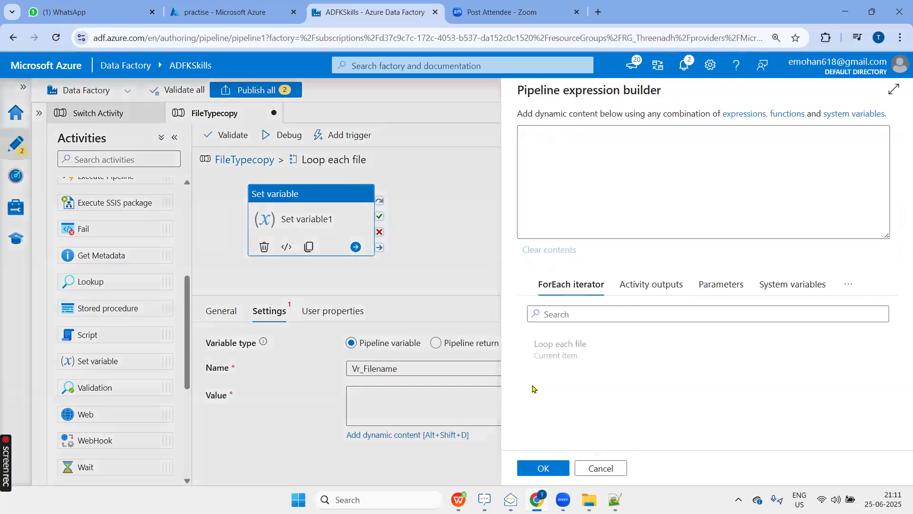
pyautogui.click(558, 358)
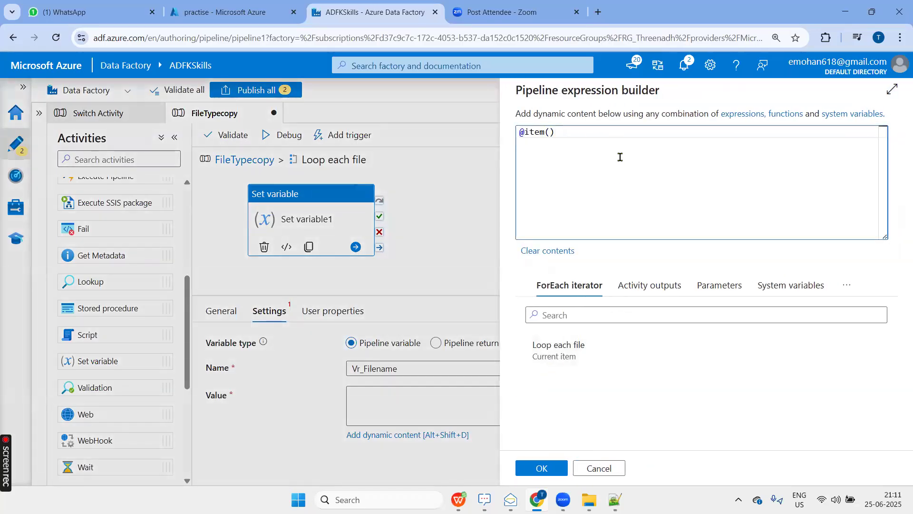
pyautogui.write('.name')
pyautogui.click(522, 469)
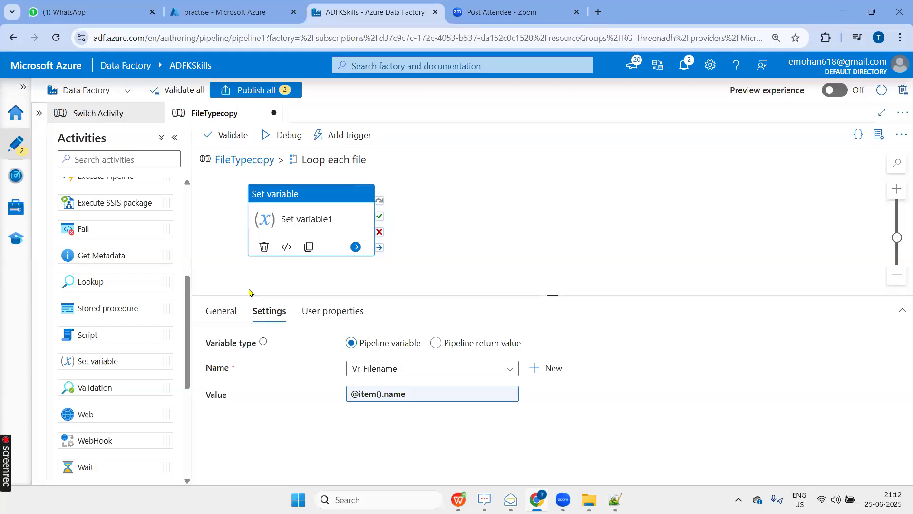
# Add a Switch activity beside the Set variable activity and name it Check Csv or Txt.
pyautogui.scroll(-3, 118, 349)
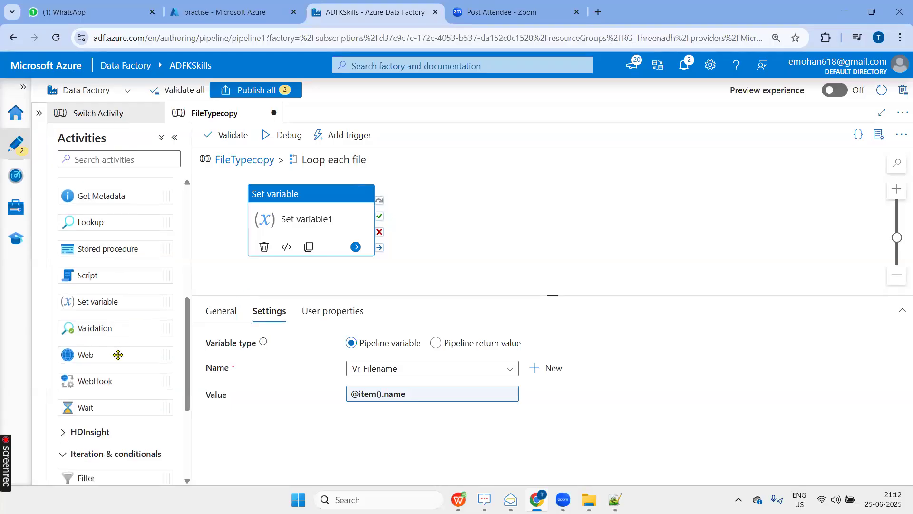
pyautogui.scroll(-3, 118, 354)
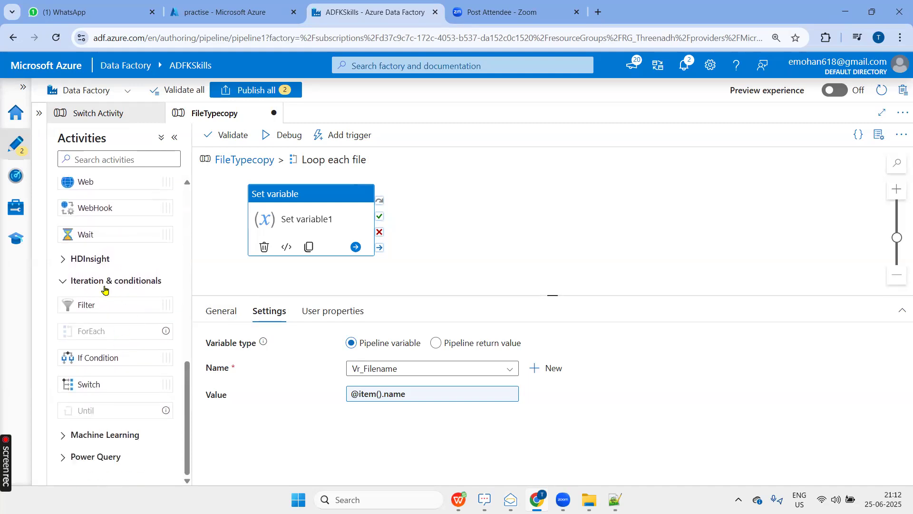
pyautogui.moveTo(110, 382); pyautogui.dragTo(512, 204)
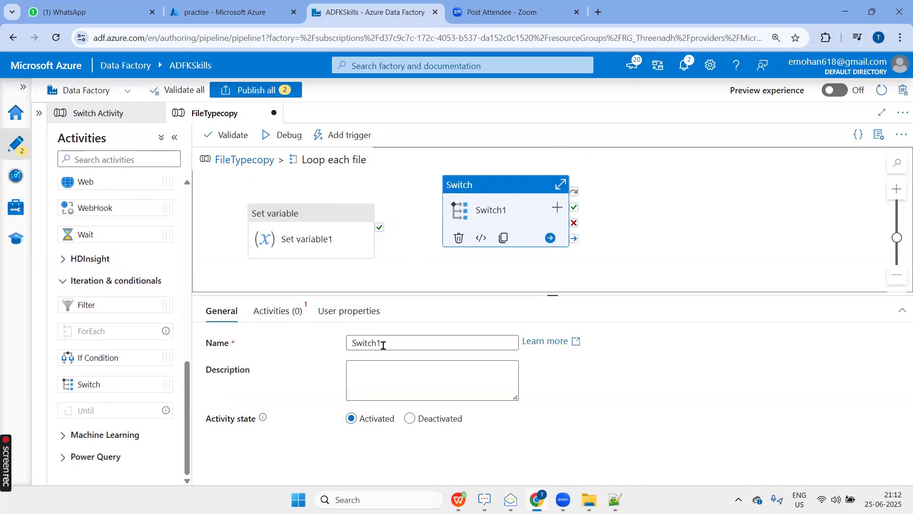
pyautogui.moveTo(389, 343); pyautogui.dragTo(296, 347)
pyautogui.write('C')
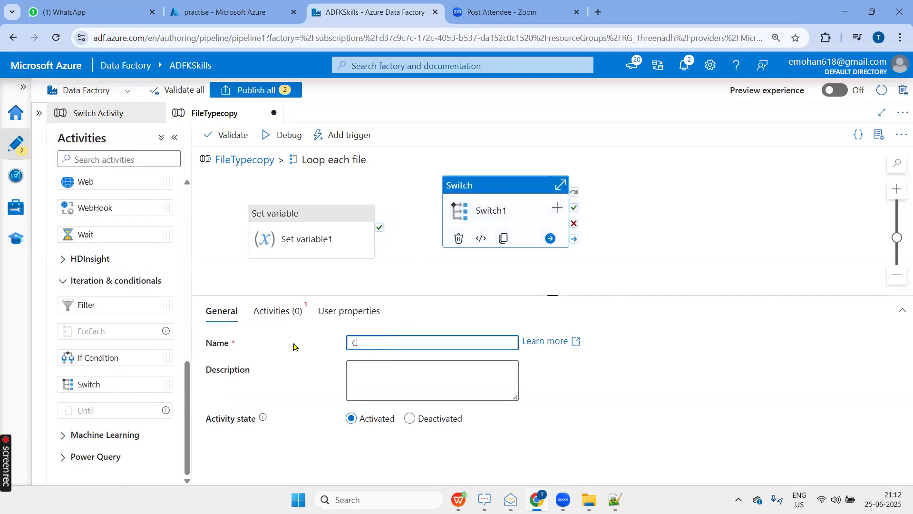
pyautogui.write('heck CSV or Txt')
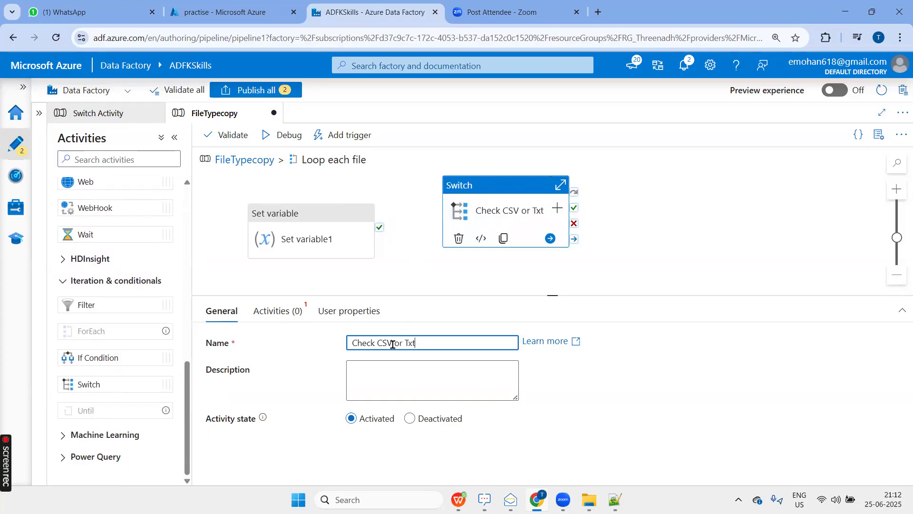
pyautogui.click(392, 343)
pyautogui.write('sv')
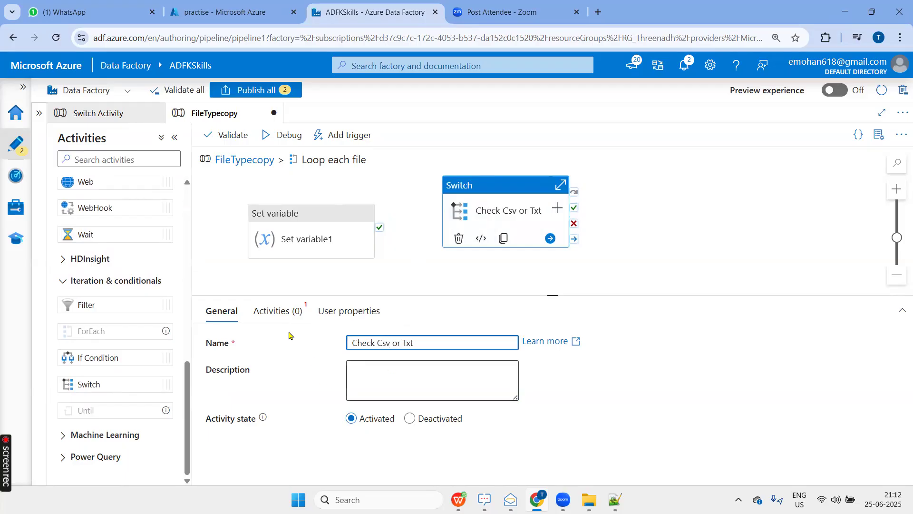
# Open the expression builder for the Expression of the Check Csv or Txt activity.
pyautogui.click(281, 319)
pyautogui.click(359, 342)
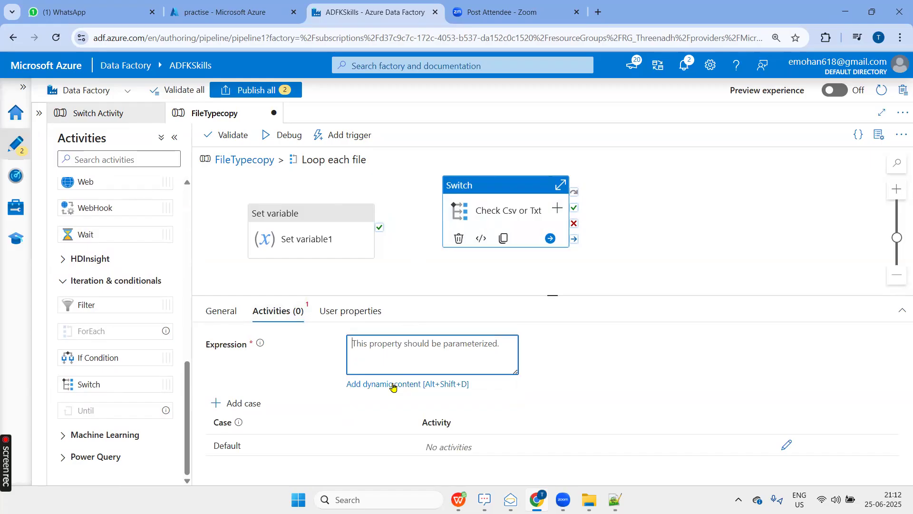
pyautogui.click(393, 384)
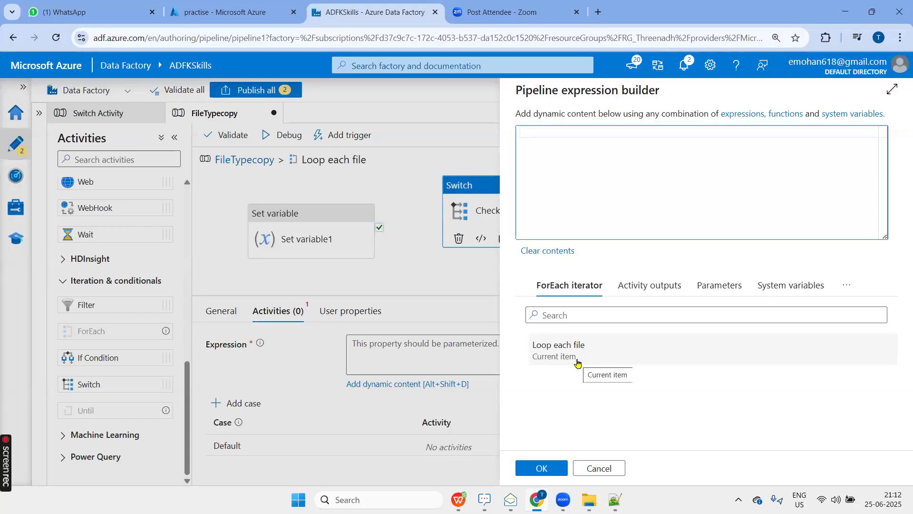
# Switch to ADF.xlsx and copy April 2019.csv from the Output CSV list in F17 to cell E41.
pyautogui.hotkey('alt', 'Tab')
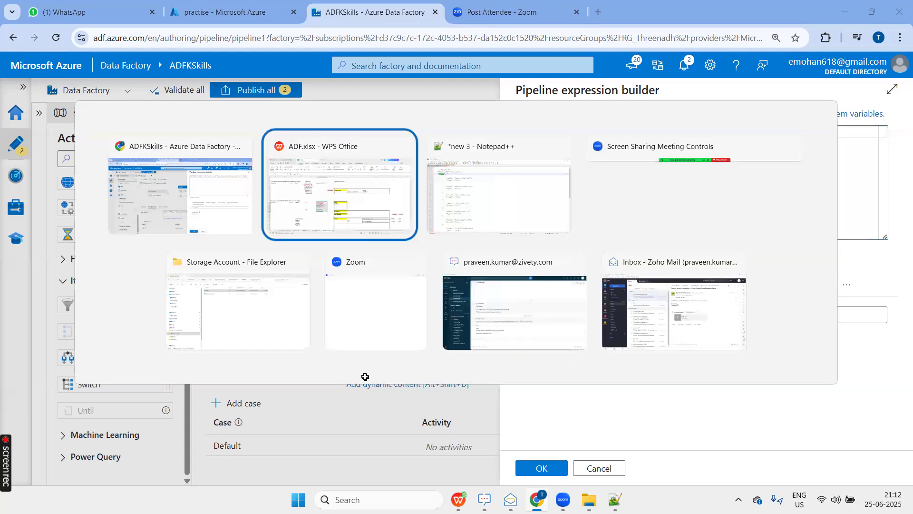
pyautogui.click(358, 284)
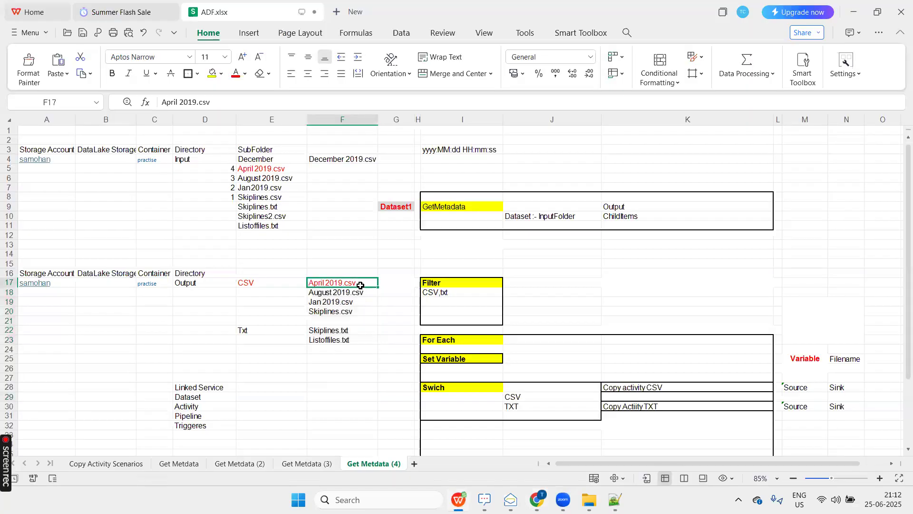
pyautogui.hotkey('ctrl', 'c')
pyautogui.scroll(-5, 344, 326)
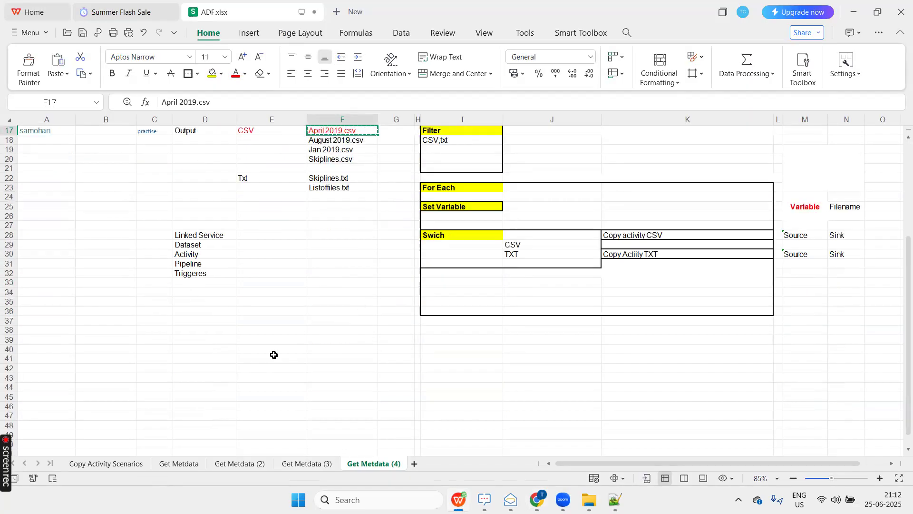
pyautogui.click(272, 355)
pyautogui.hotkey('ctrl', 'v')
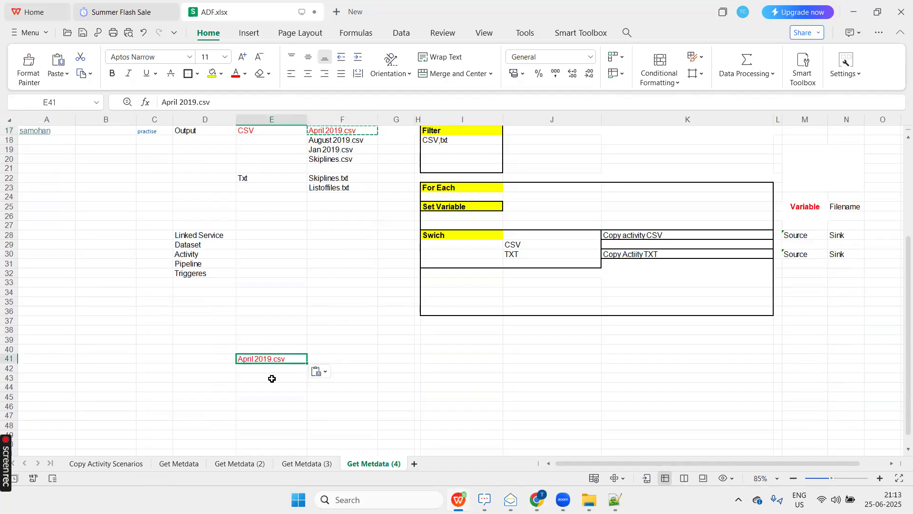
# Split the April 2019.csv filename by entering April2019 in E43 and csv in F43.
pyautogui.click(272, 379)
pyautogui.write('Ap')
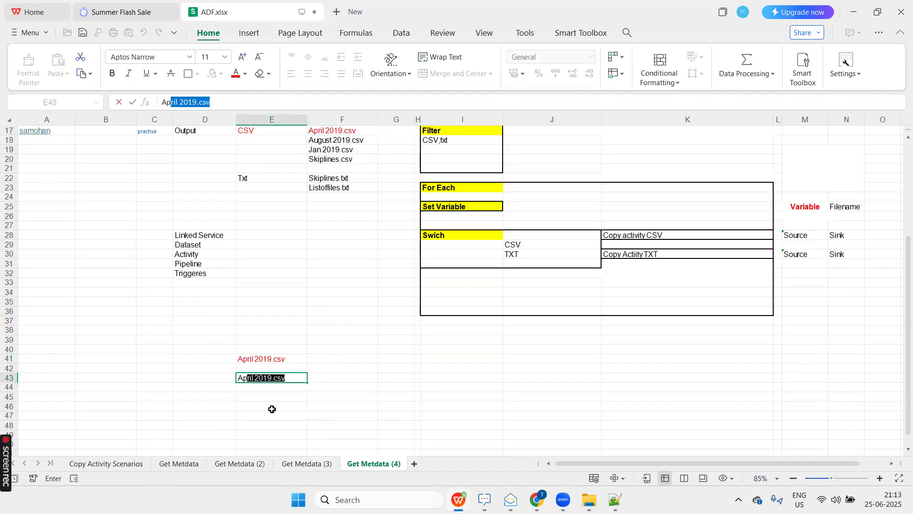
pyautogui.write('ril2019')
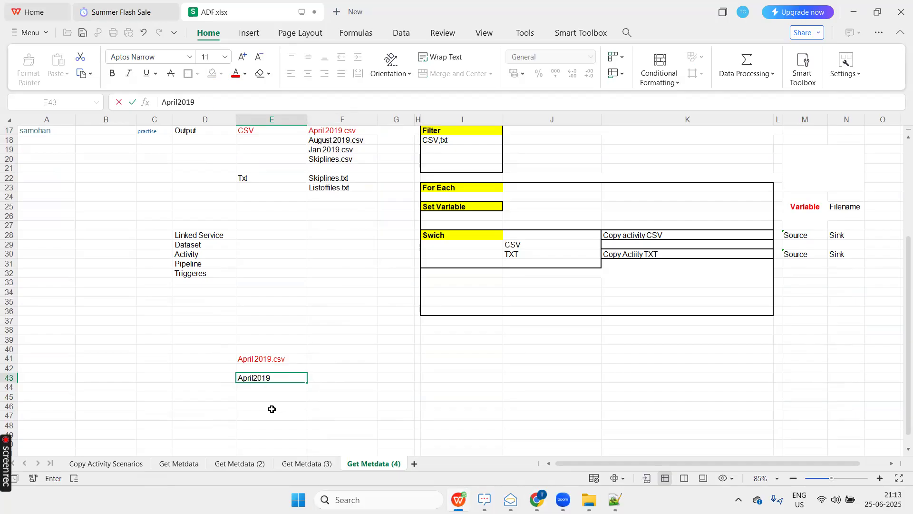
pyautogui.press('Tab')
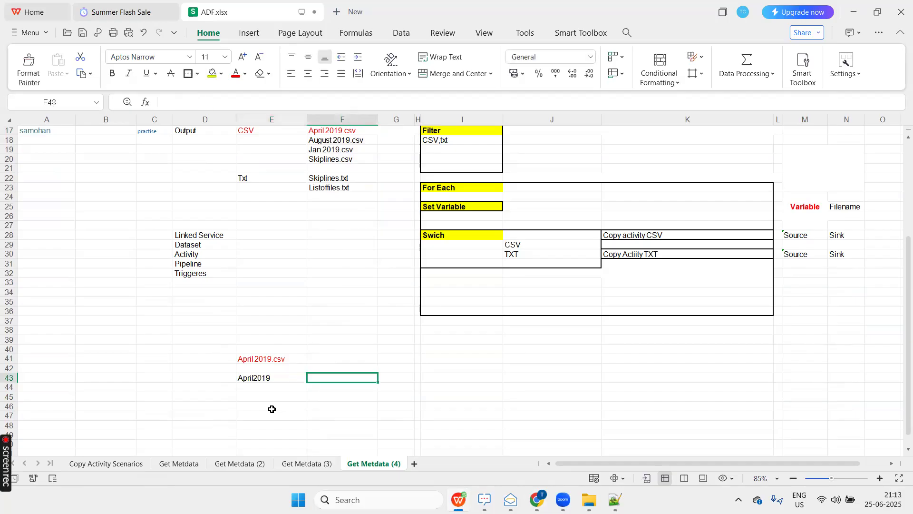
pyautogui.write('csv')
pyautogui.press('Return')
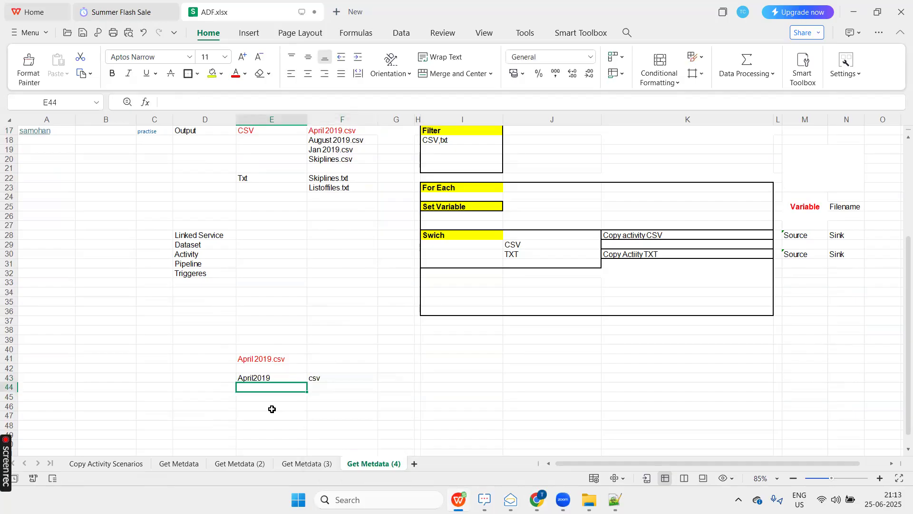
# Copy August 2019.csv, Jan 2019.csv and Skiplines.csv from F18:F20 into the cells starting at E44.
pyautogui.scroll(1, 347, 217)
pyautogui.moveTo(366, 173); pyautogui.dragTo(365, 187)
pyautogui.hotkey('ctrl', 'c')
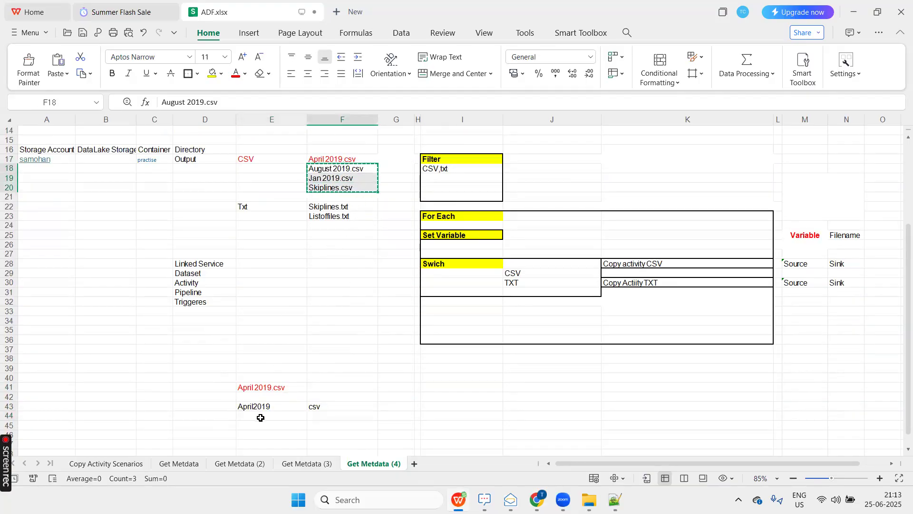
pyautogui.click(261, 417)
pyautogui.hotkey('ctrl', 'v')
# Remove the .csv extension from August 2019.csv in E44 and fill F44 with csv from the cell above.
pyautogui.scroll(-1, 281, 380)
pyautogui.click(281, 381)
pyautogui.click(214, 105)
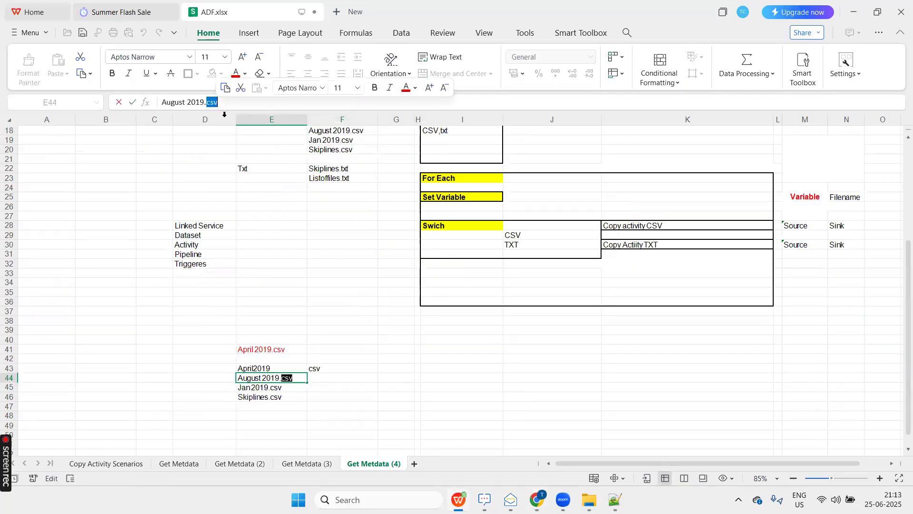
pyautogui.press('BackSpace')
pyautogui.press('BackSpace')
pyautogui.press('BackSpace')
pyautogui.press('BackSpace')
pyautogui.press('Tab')
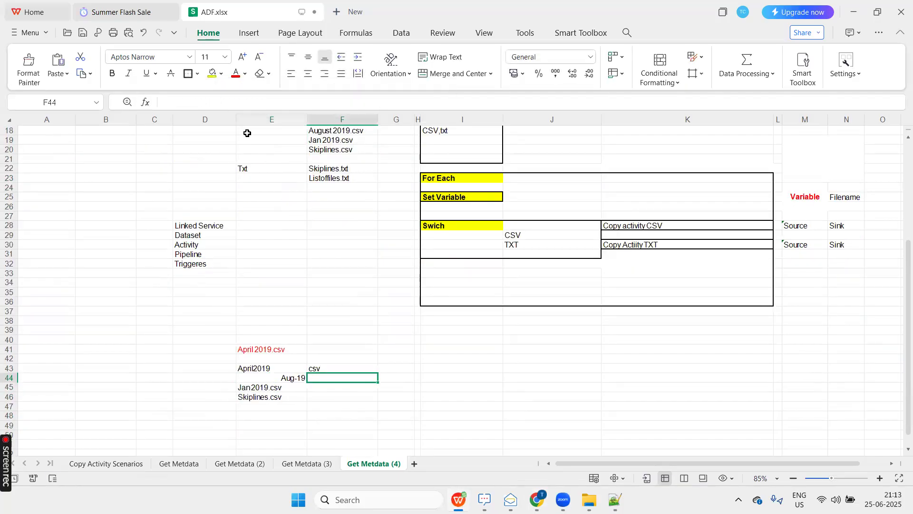
pyautogui.hotkey('ctrl', 'd')
# Copy Skiplines.txt from the Txt list in F22 to cell E50.
pyautogui.click(278, 387)
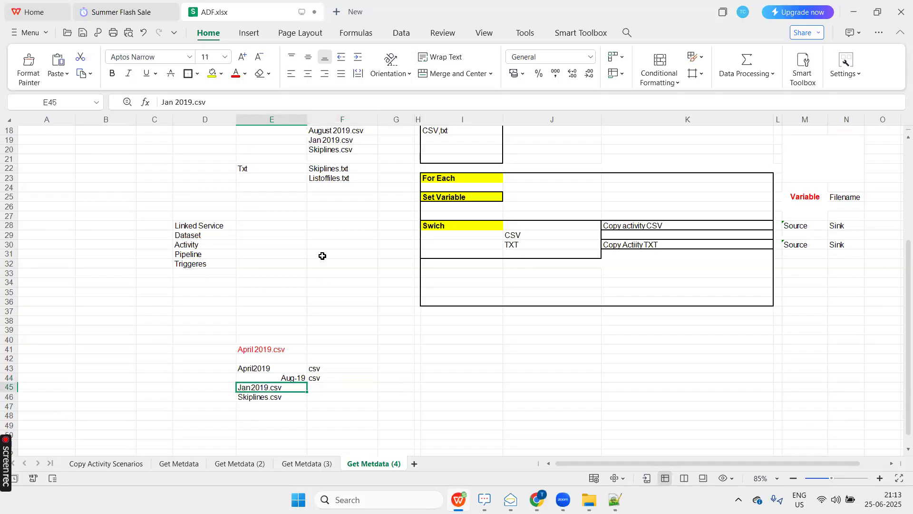
pyautogui.click(330, 169)
pyautogui.hotkey('ctrl', 'c')
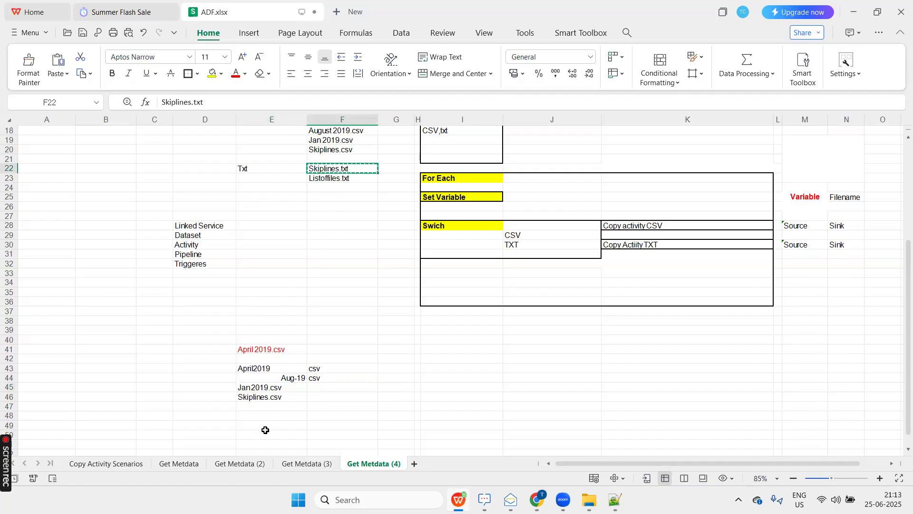
pyautogui.click(264, 432)
pyautogui.hotkey('ctrl', 'v')
# Split Skiplines.txt so that E50 holds Skiplines and F50 holds txt.
pyautogui.doubleClick(209, 99)
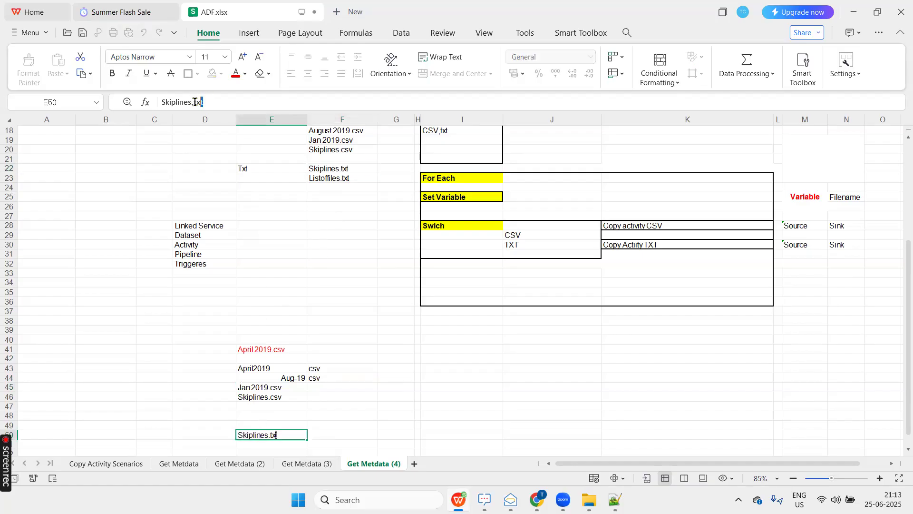
pyautogui.press('BackSpace')
pyautogui.press('BackSpace')
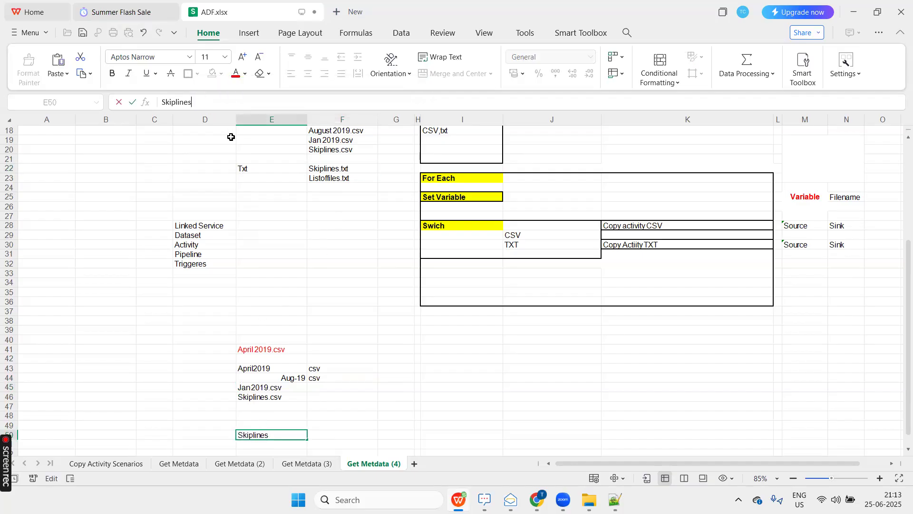
pyautogui.press('Tab')
pyautogui.hotkey('ctrl', 'v')
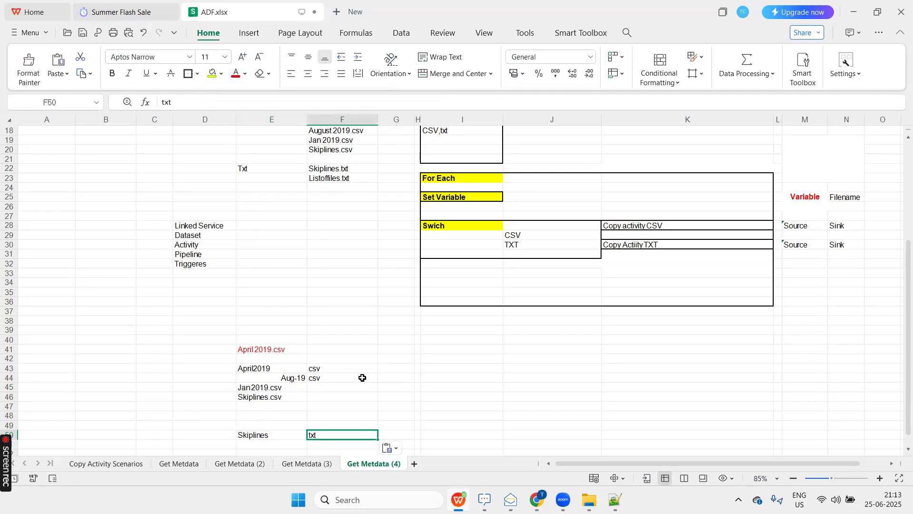
# Label the two file types by entering CSV in I45 and Txt in I50.
pyautogui.click(456, 383)
pyautogui.write('CSV')
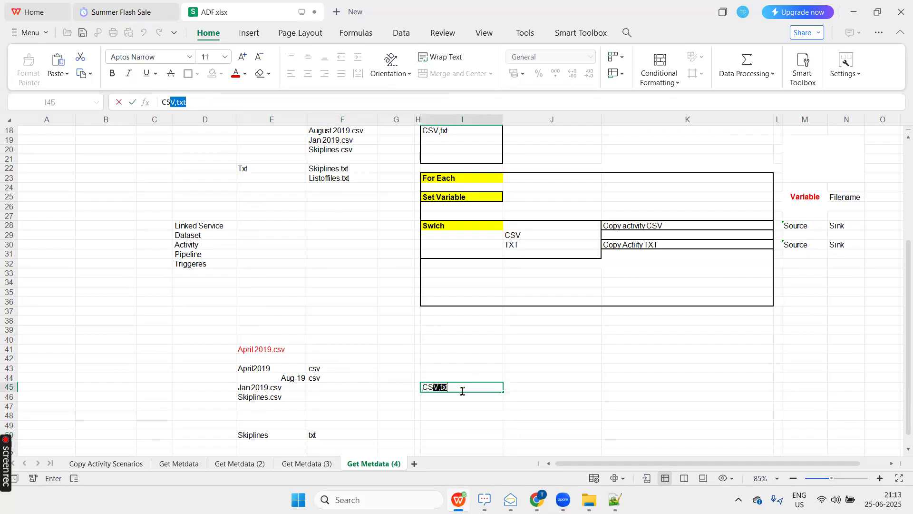
pyautogui.press('BackSpace')
pyautogui.press('Tab')
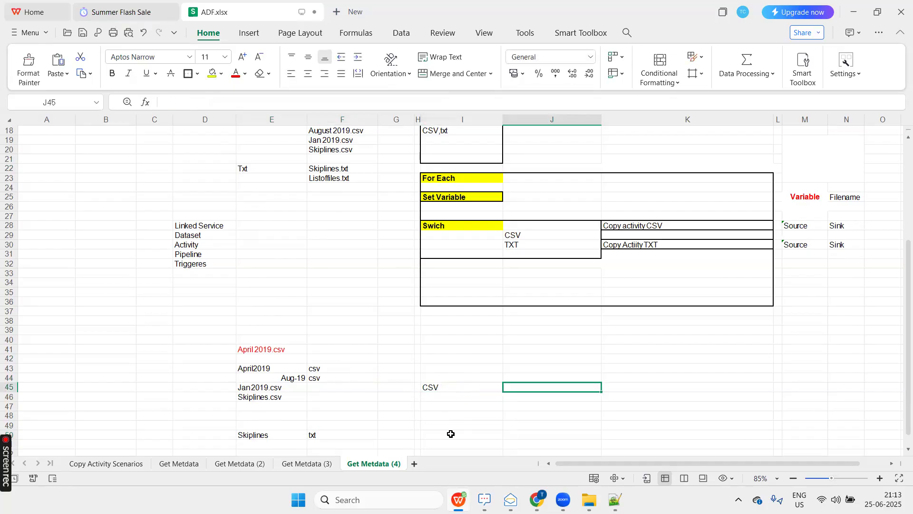
pyautogui.click(451, 434)
pyautogui.write('Txt')
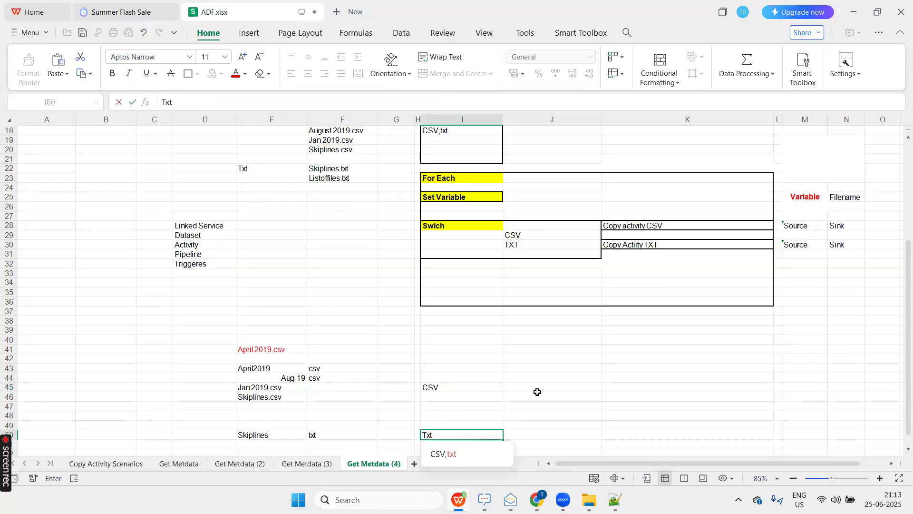
pyautogui.press('Tab')
pyautogui.click(546, 386)
pyautogui.click(477, 385)
pyautogui.click(449, 434)
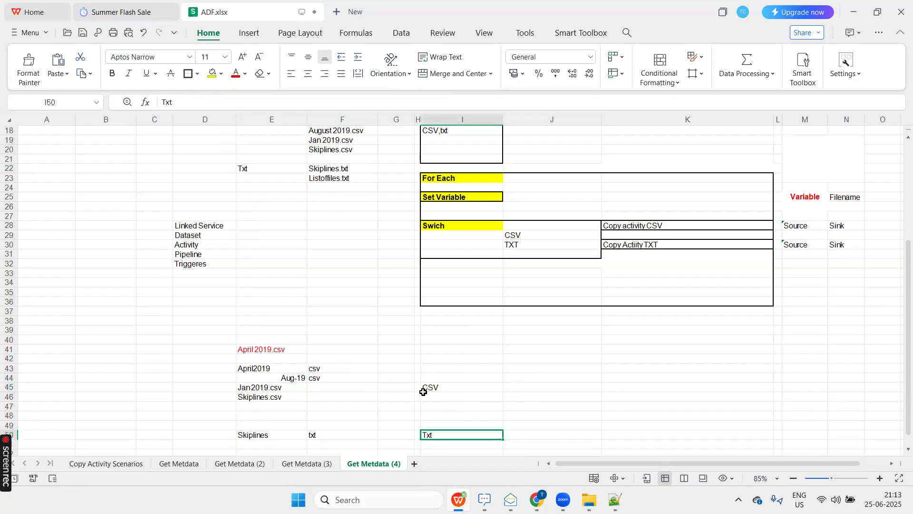
pyautogui.click(267, 348)
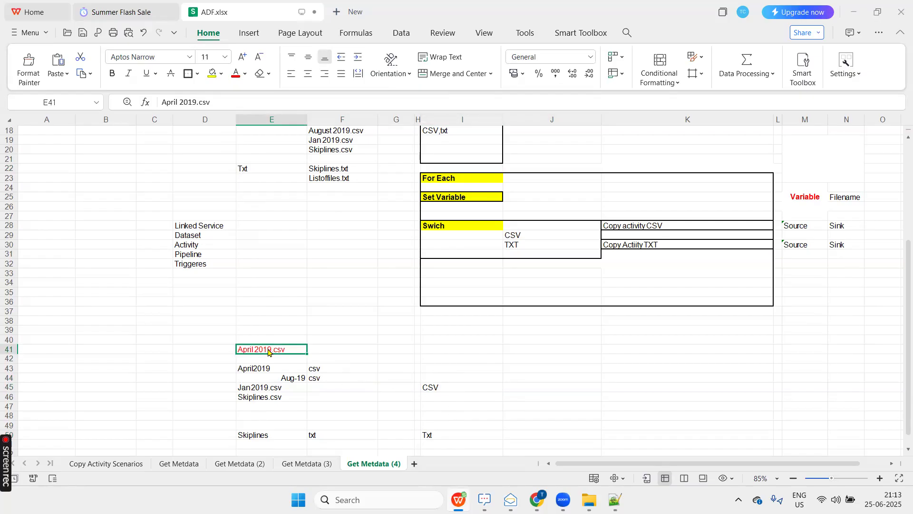
# Switch to Azure Data Factory and start the Switch expression with the split string function, leaving its parenthesis open.
pyautogui.hotkey('alt', 'Tab')
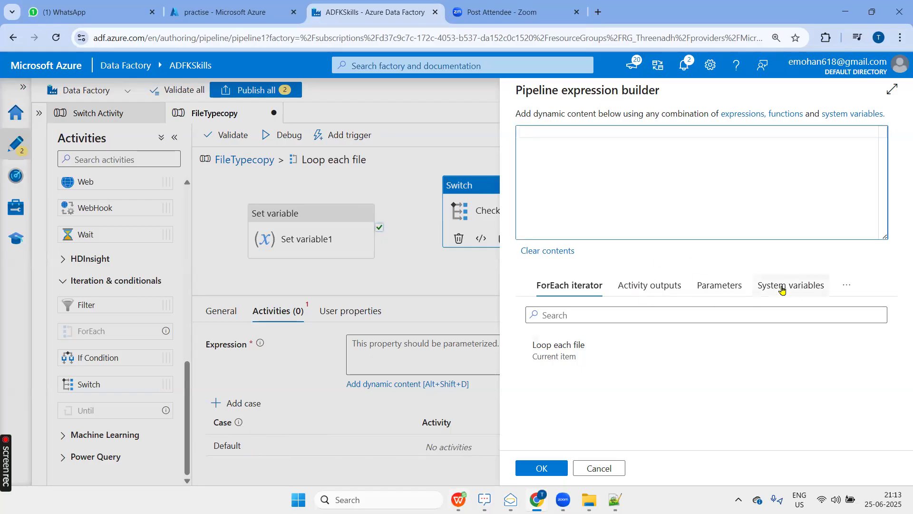
pyautogui.click(846, 286)
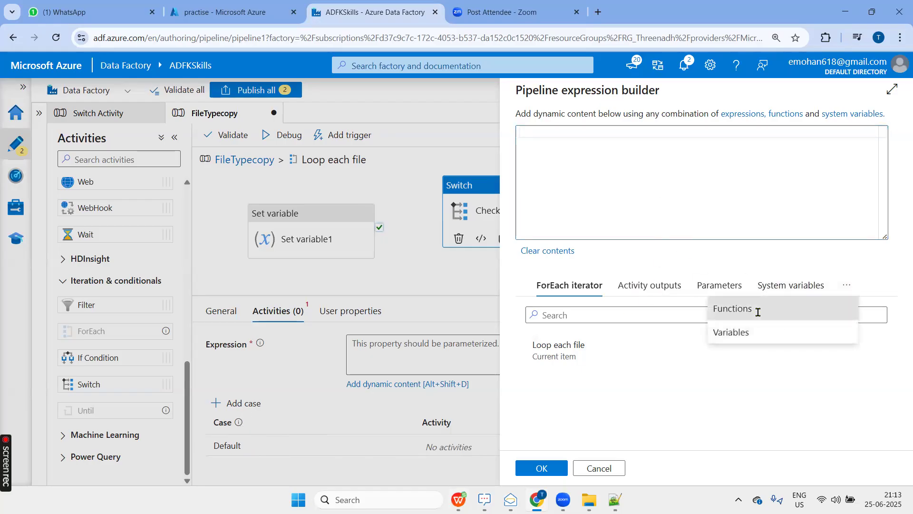
pyautogui.click(737, 310)
pyautogui.click(649, 317)
pyautogui.write('spl')
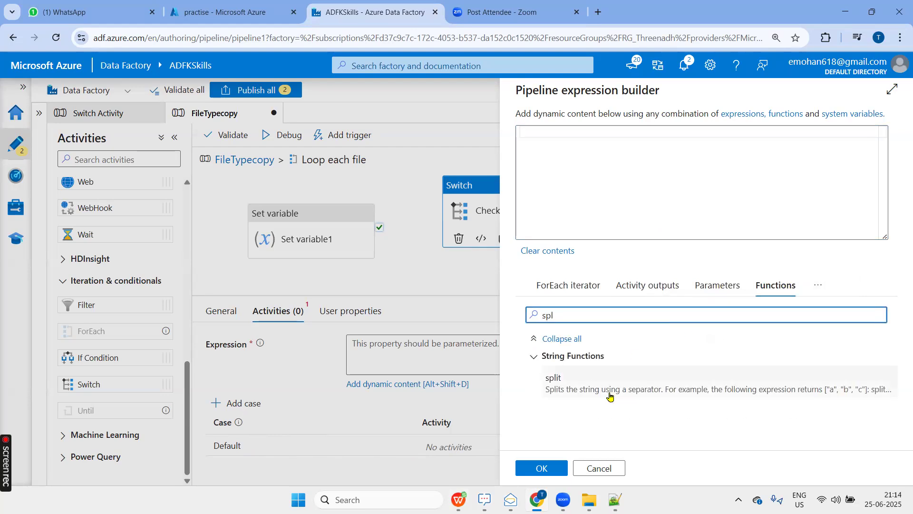
pyautogui.click(610, 392)
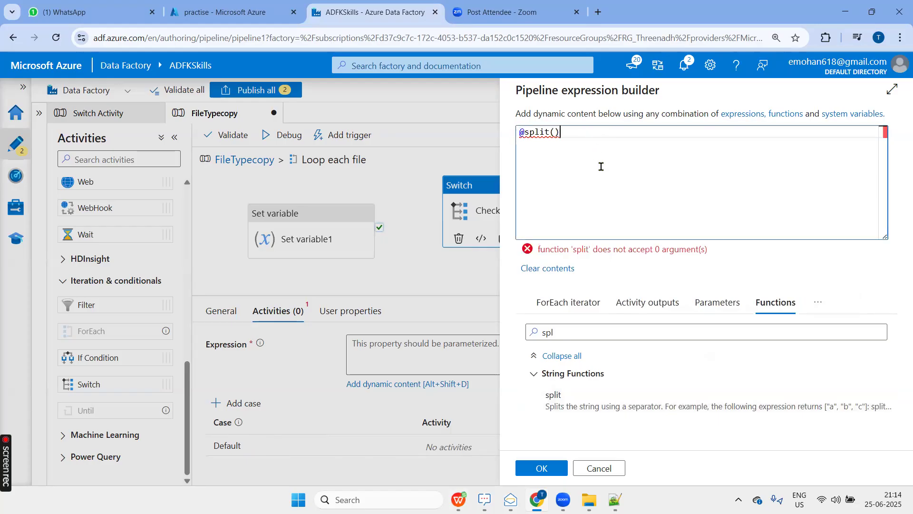
pyautogui.press('BackSpace')
pyautogui.click(562, 302)
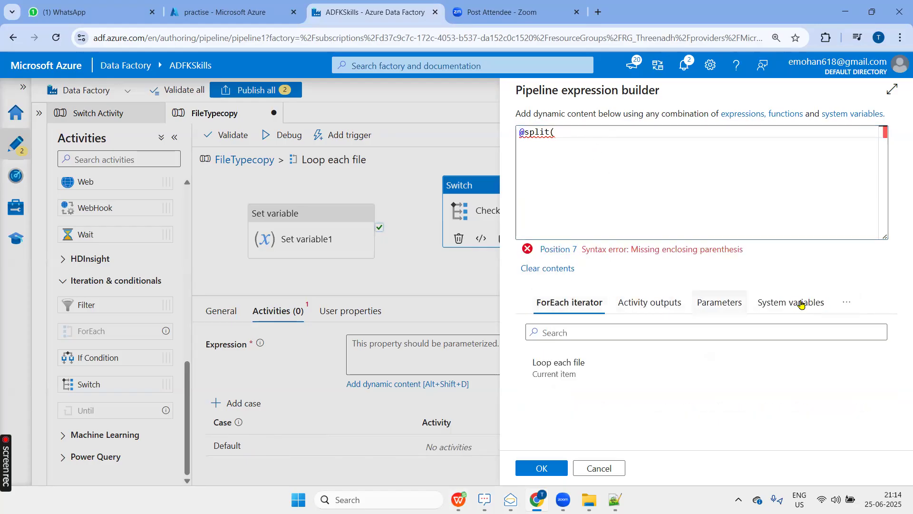
pyautogui.click(847, 302)
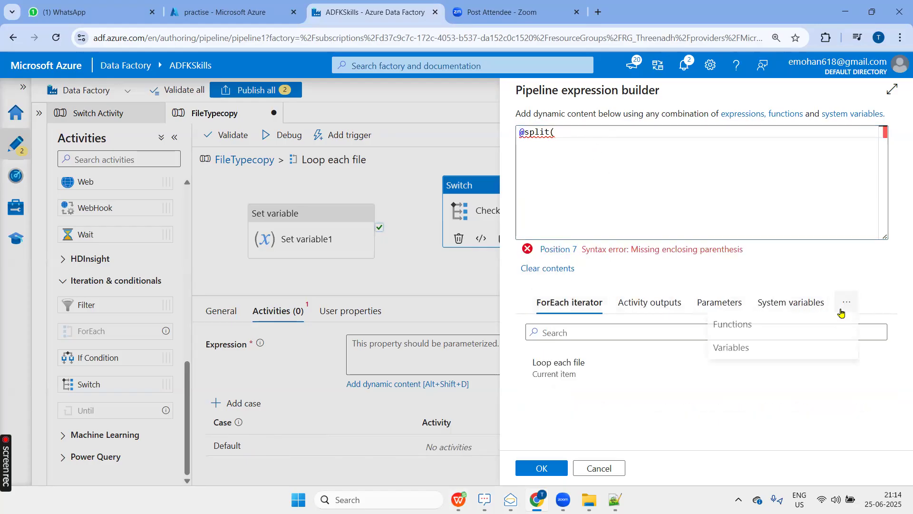
pyautogui.click(767, 351)
pyautogui.click(579, 364)
pyautogui.click(705, 130)
pyautogui.write(",'.'")
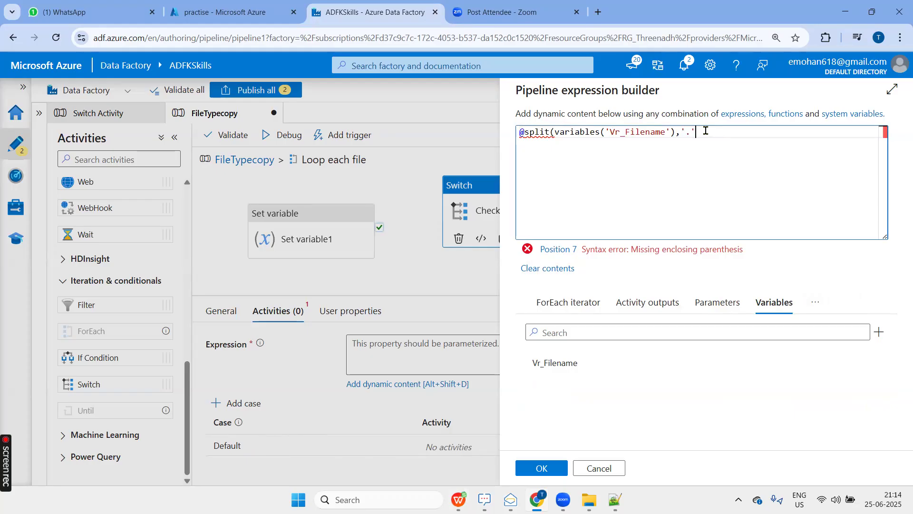
pyautogui.write(')')
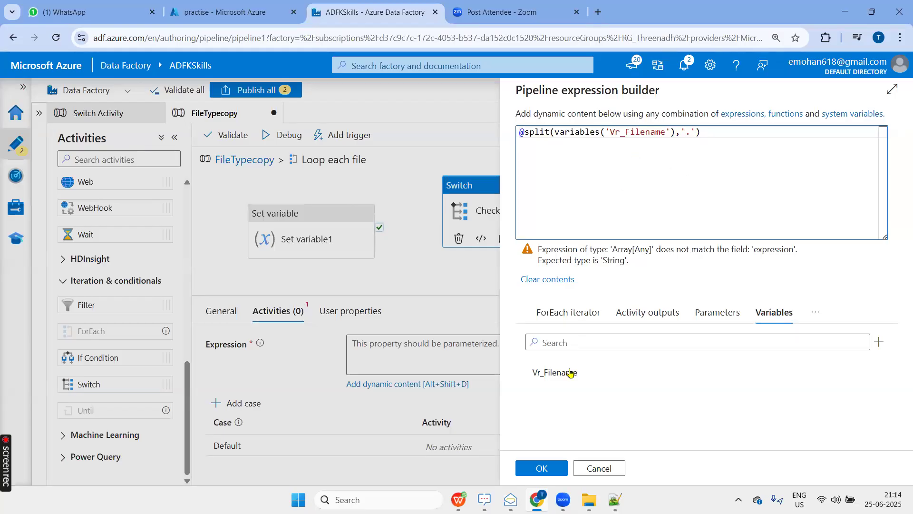
pyautogui.click(542, 467)
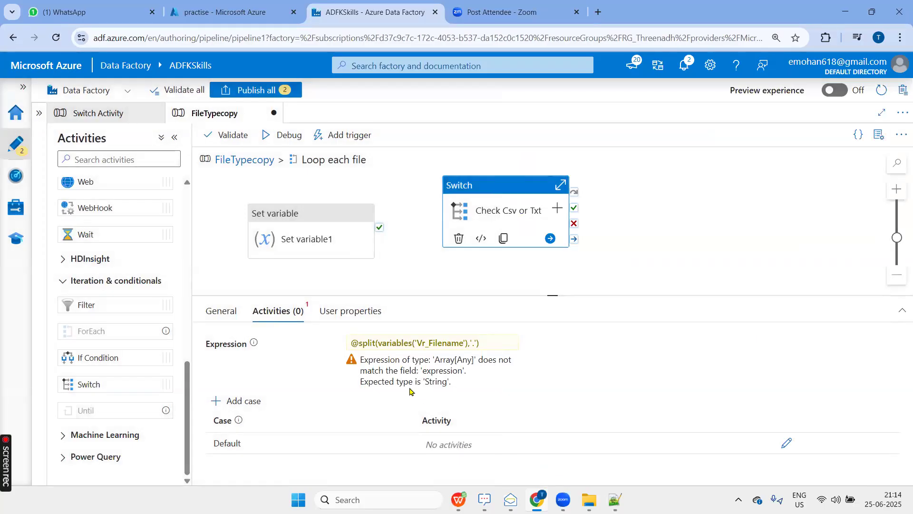
# Examine the Switch expression, the type of the pipeline variable Vr_Filename and the Items setting of Loop each file.
pyautogui.click(414, 344)
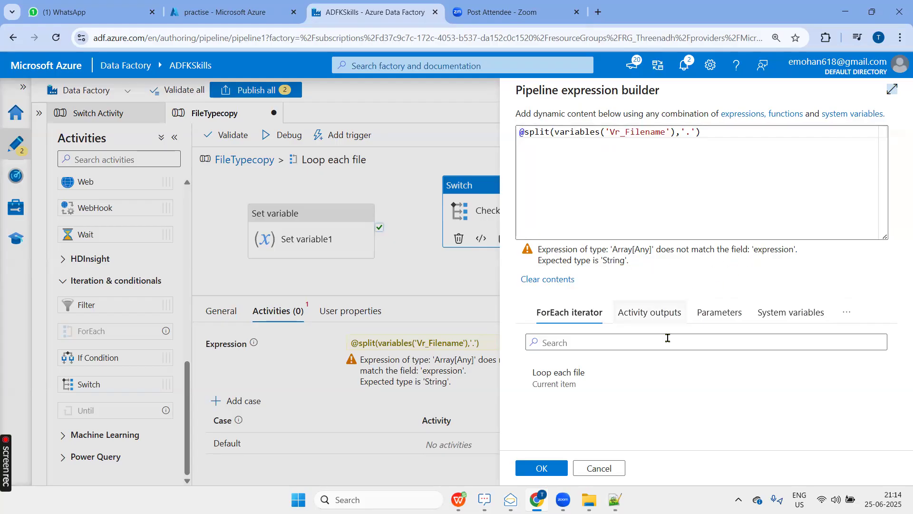
pyautogui.click(599, 469)
pyautogui.click(347, 281)
pyautogui.click(234, 160)
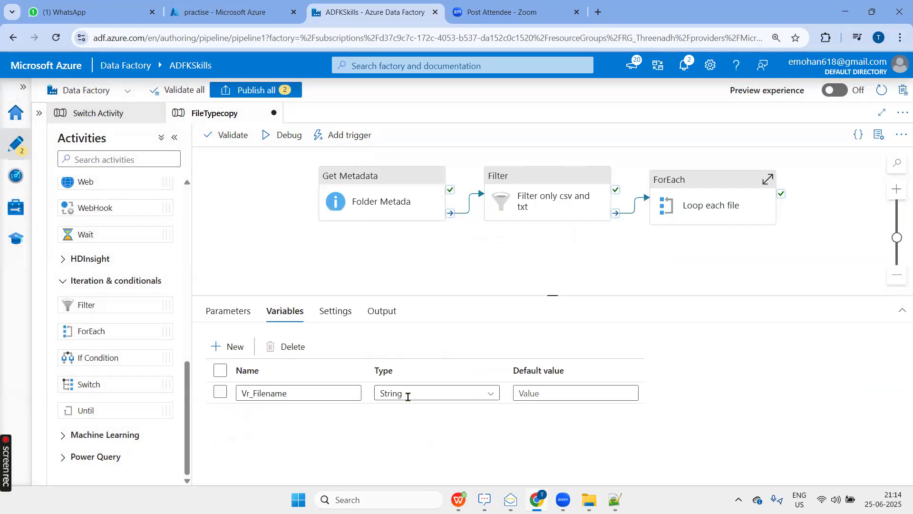
pyautogui.click(255, 271)
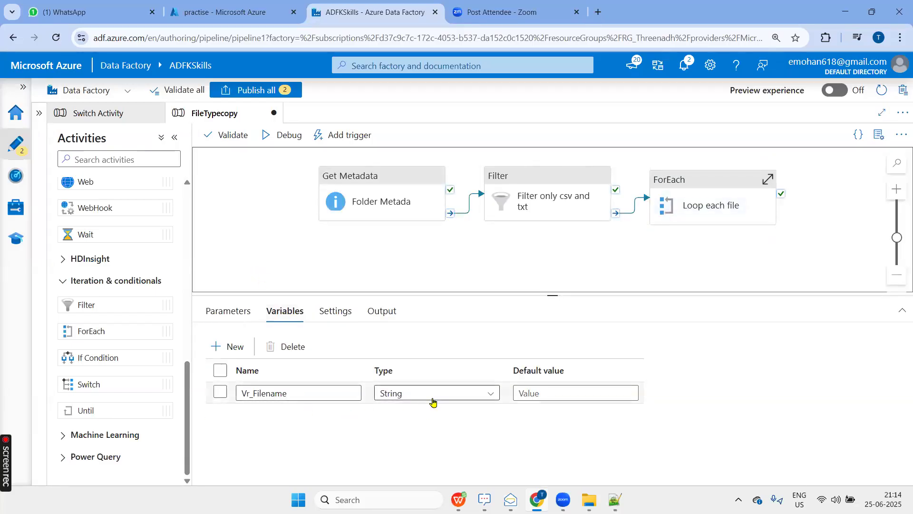
pyautogui.click(693, 186)
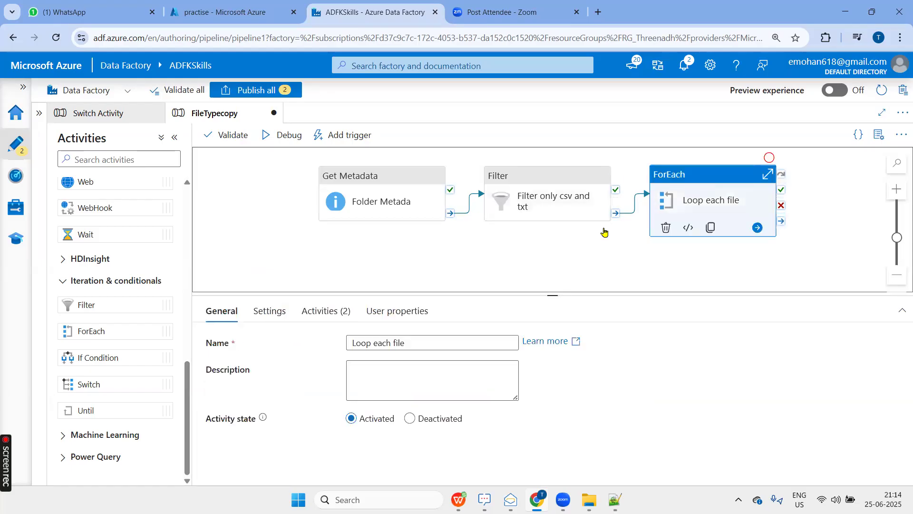
pyautogui.click(261, 312)
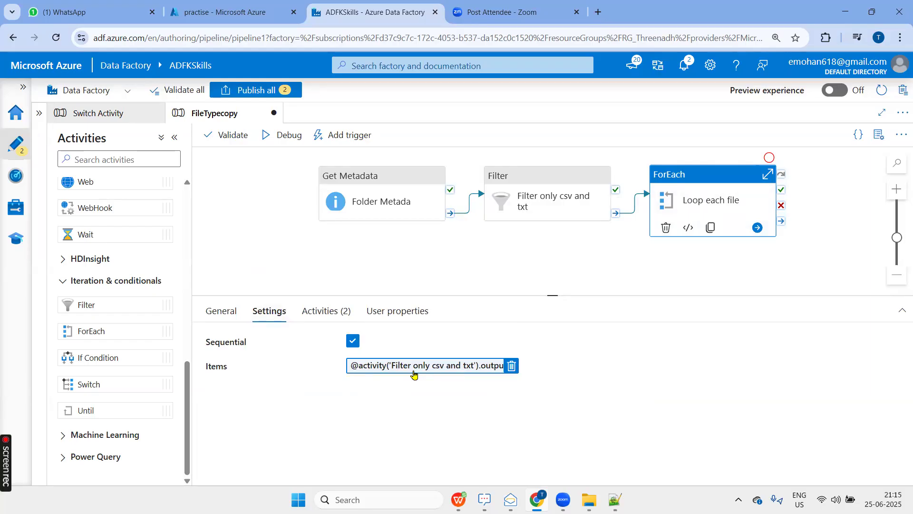
# Open the activities inside Loop each file, align the two activities and link Set variable1 to Check Csv or Txt on completion.
pyautogui.click(336, 316)
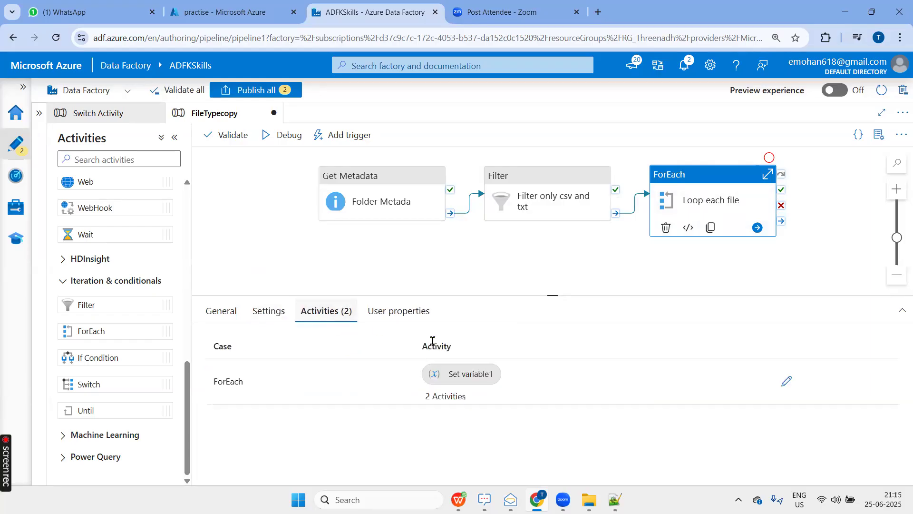
pyautogui.click(785, 381)
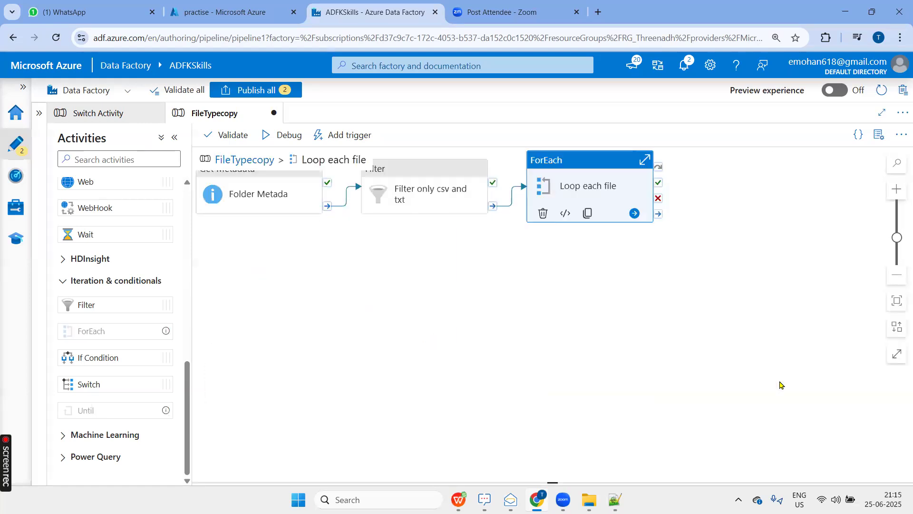
pyautogui.moveTo(561, 170); pyautogui.dragTo(345, 213)
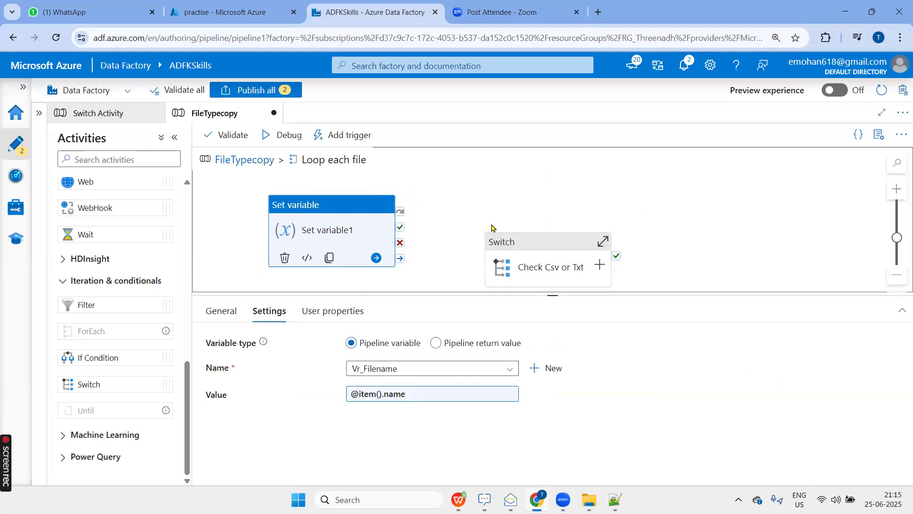
pyautogui.moveTo(565, 243); pyautogui.dragTo(549, 199)
pyautogui.moveTo(347, 225); pyautogui.dragTo(320, 188)
pyautogui.moveTo(386, 232); pyautogui.dragTo(484, 228)
pyautogui.click(456, 243)
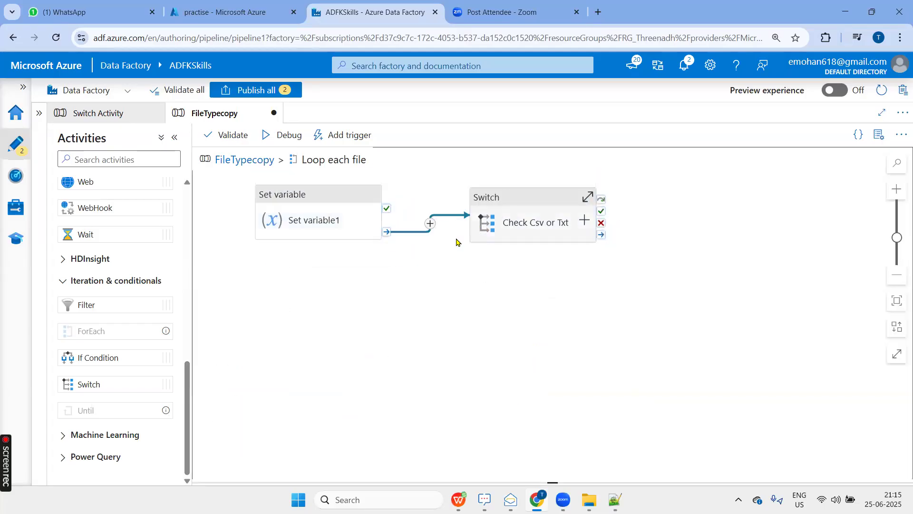
pyautogui.click(536, 203)
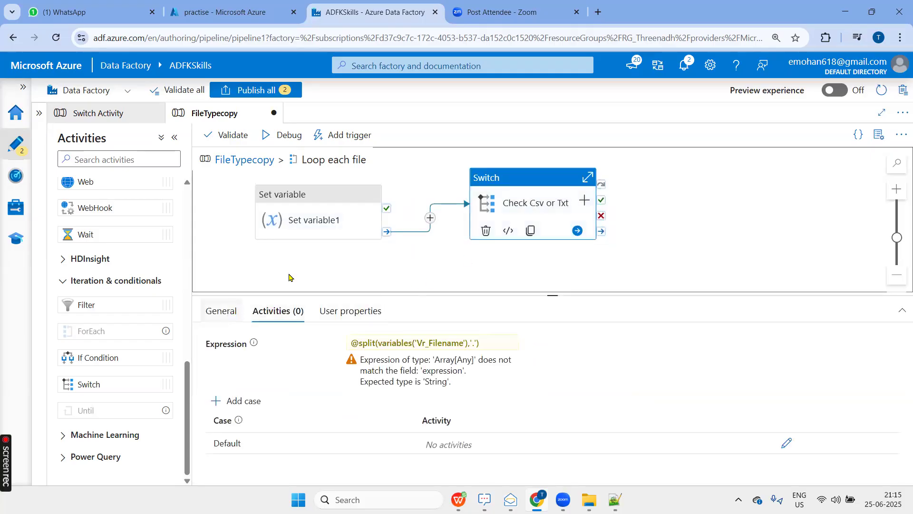
pyautogui.click(333, 201)
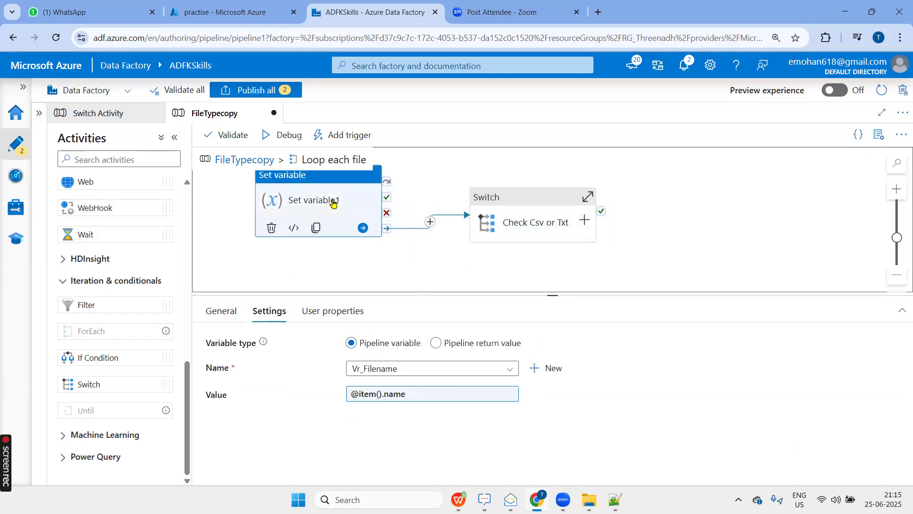
pyautogui.click(433, 394)
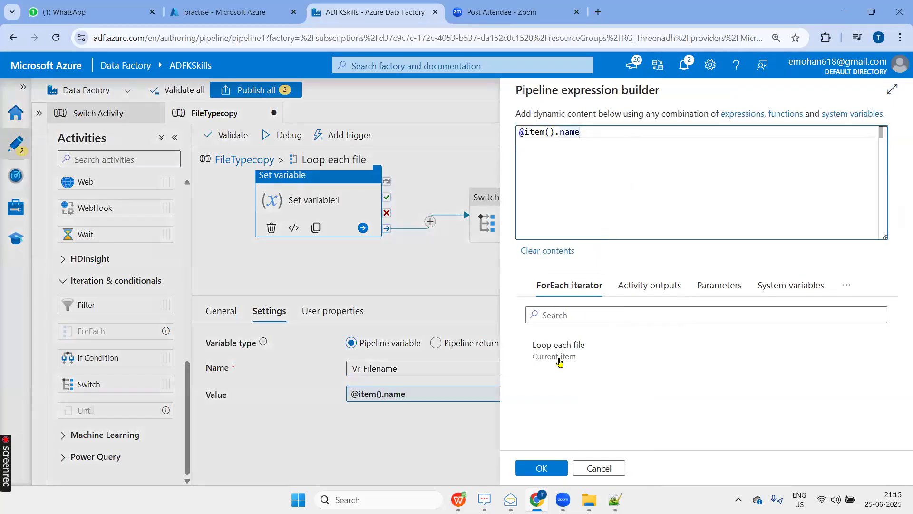
pyautogui.hotkey('ctrl', 'a')
pyautogui.press('BackSpace')
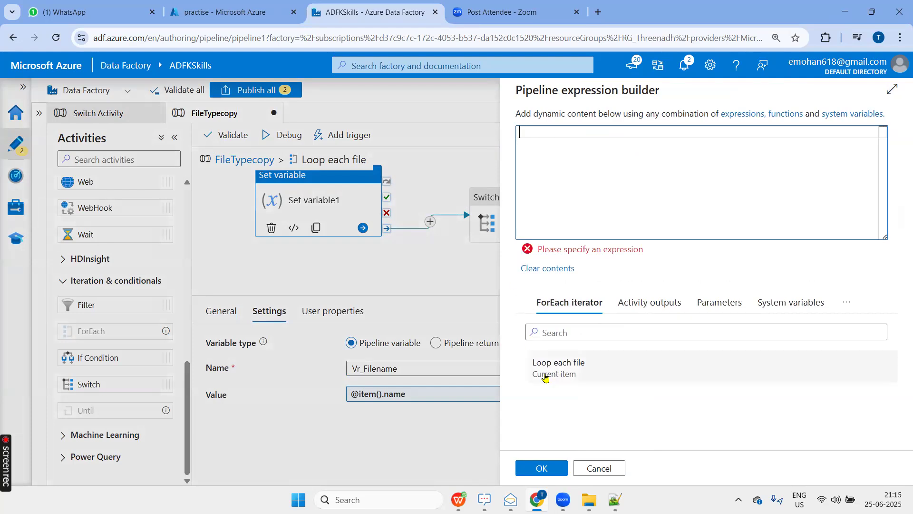
pyautogui.click(546, 377)
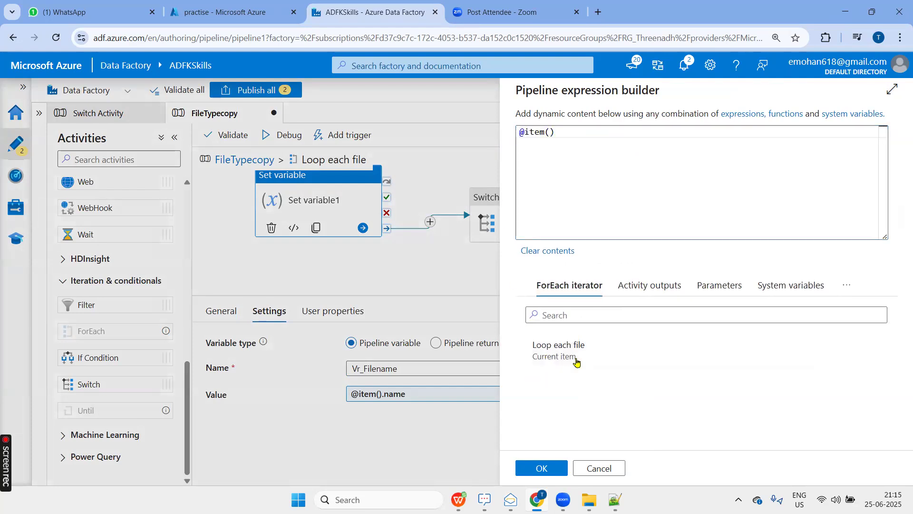
pyautogui.click(630, 289)
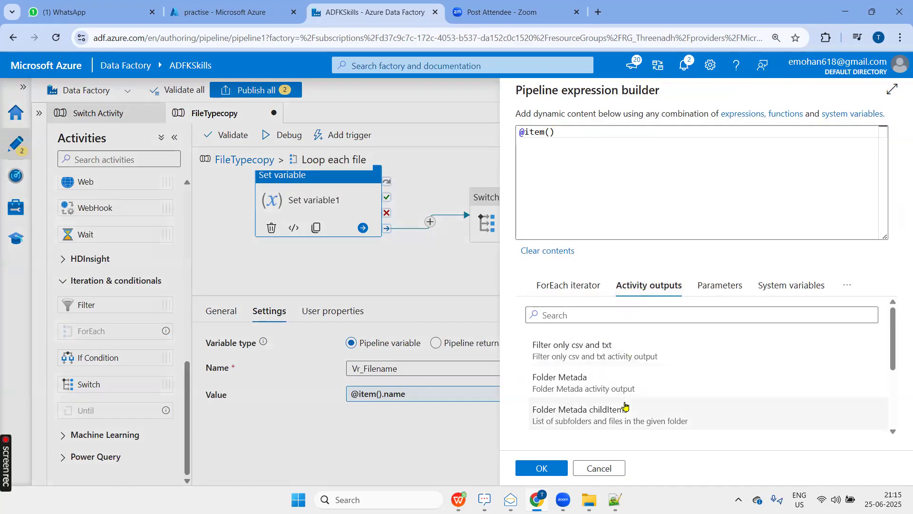
pyautogui.scroll(-1, 624, 405)
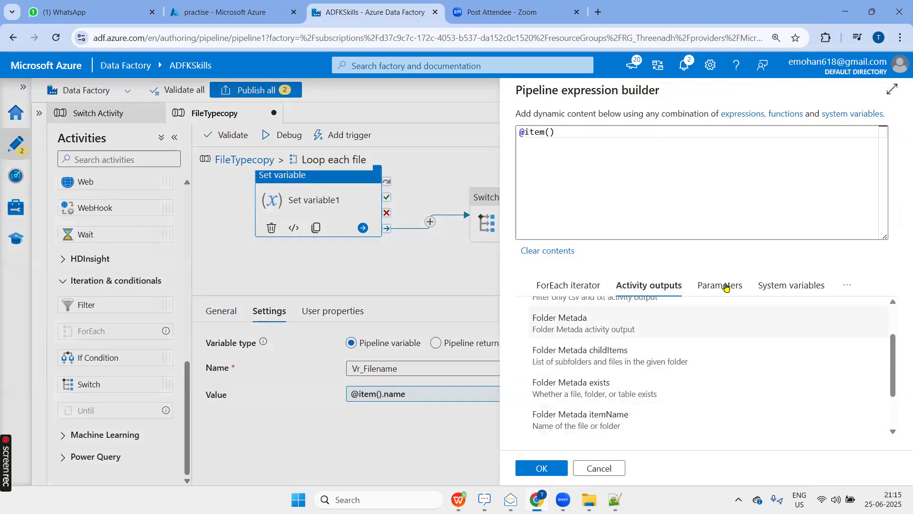
pyautogui.click(780, 287)
pyautogui.click(847, 285)
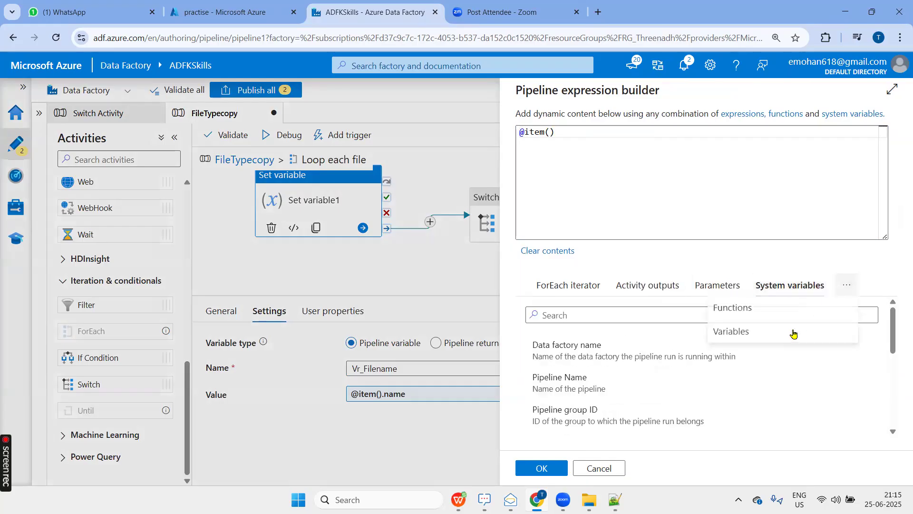
pyautogui.click(792, 334)
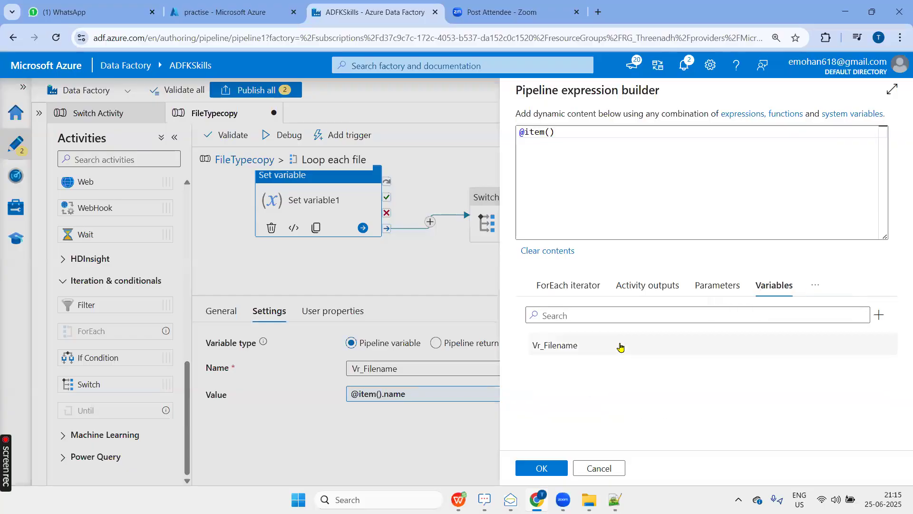
pyautogui.click(542, 468)
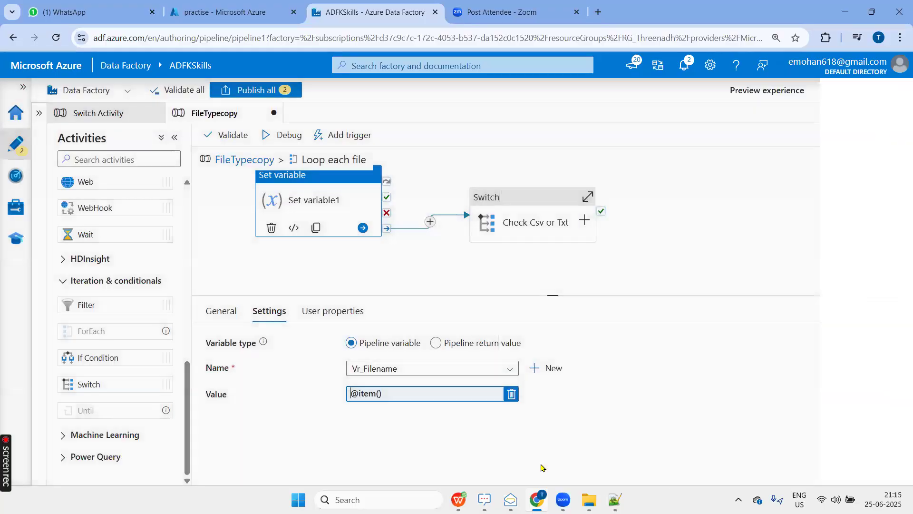
pyautogui.click(422, 395)
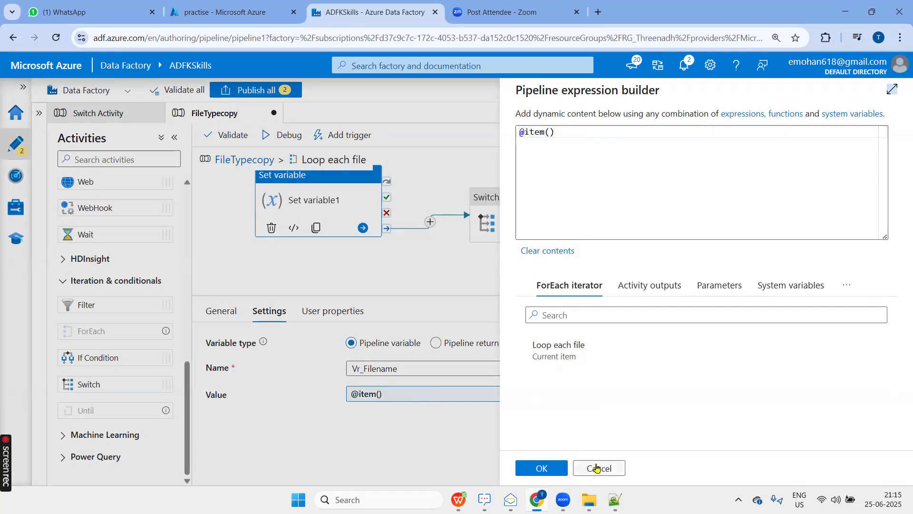
pyautogui.click(641, 145)
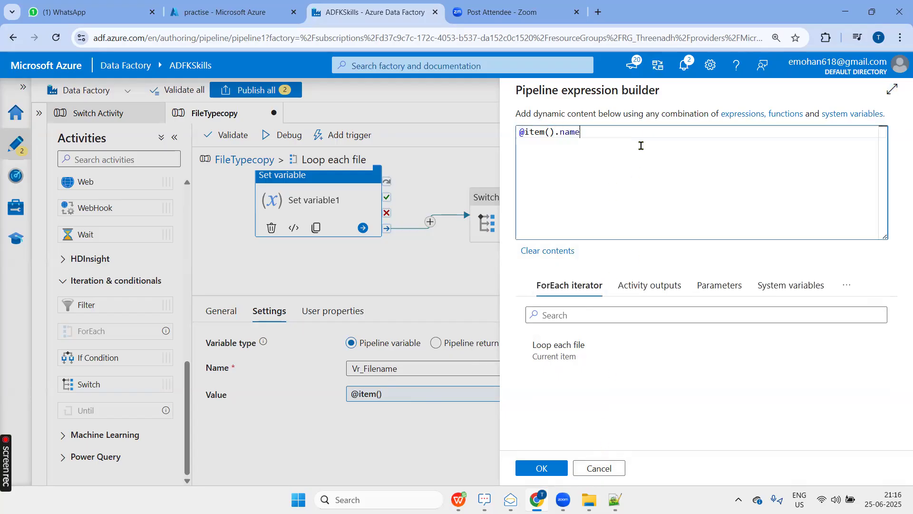
pyautogui.click(540, 468)
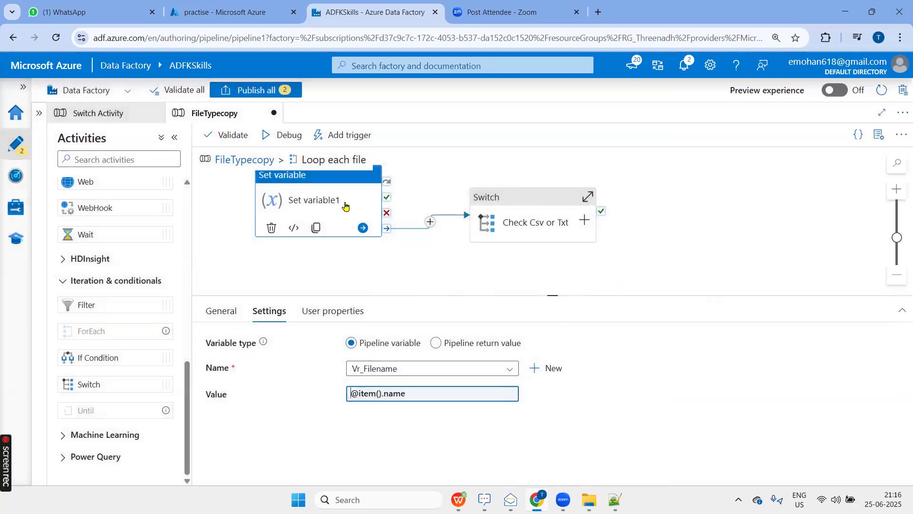
# Try a second split function below the Check Csv or Txt expression, remove it and apply the expression.
pyautogui.click(520, 203)
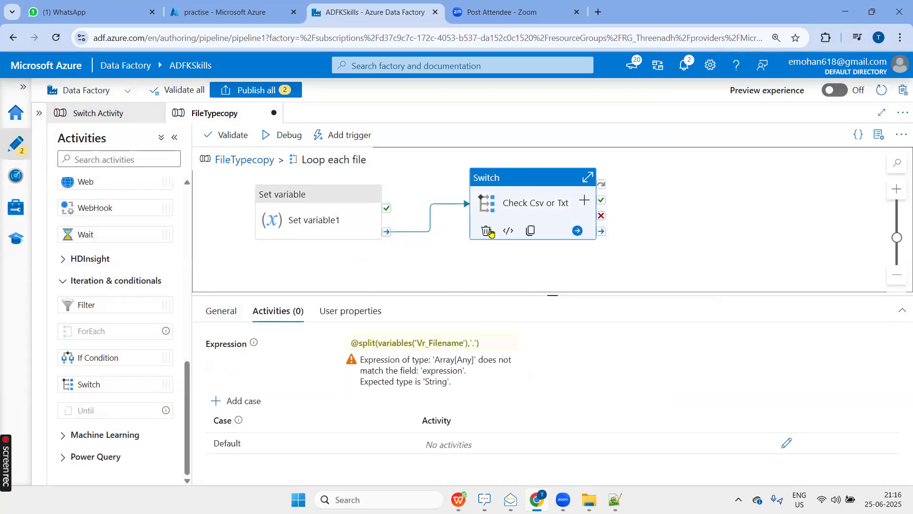
pyautogui.click(400, 351)
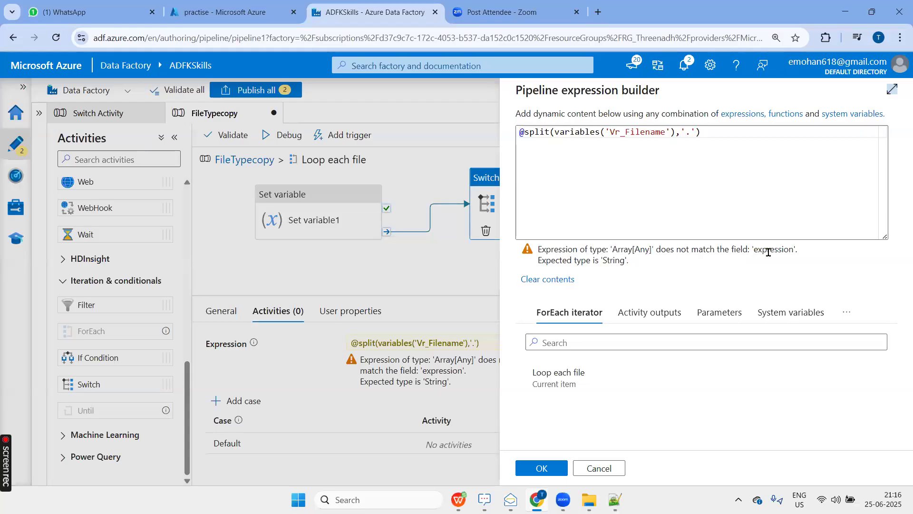
pyautogui.click(732, 140)
pyautogui.press('Return')
pyautogui.press('Return')
pyautogui.press('Return')
pyautogui.write('@s')
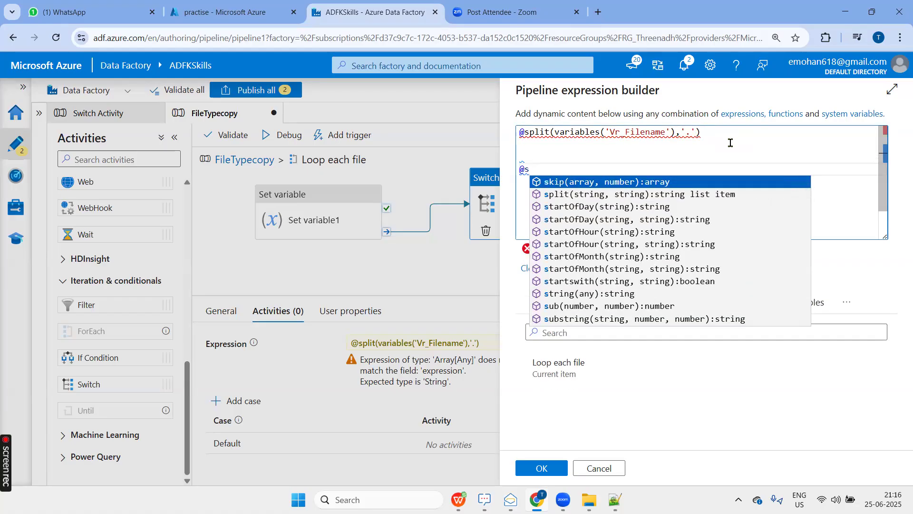
pyautogui.click(597, 194)
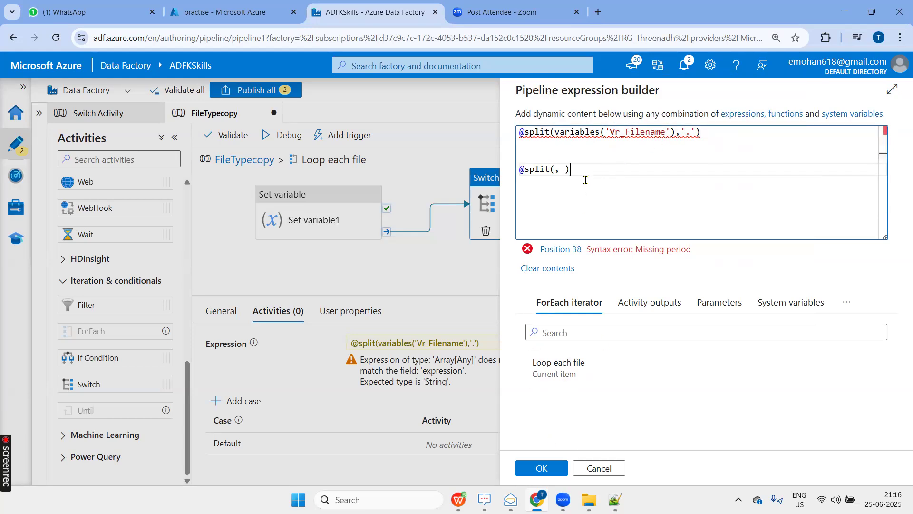
pyautogui.moveTo(573, 171); pyautogui.dragTo(505, 151)
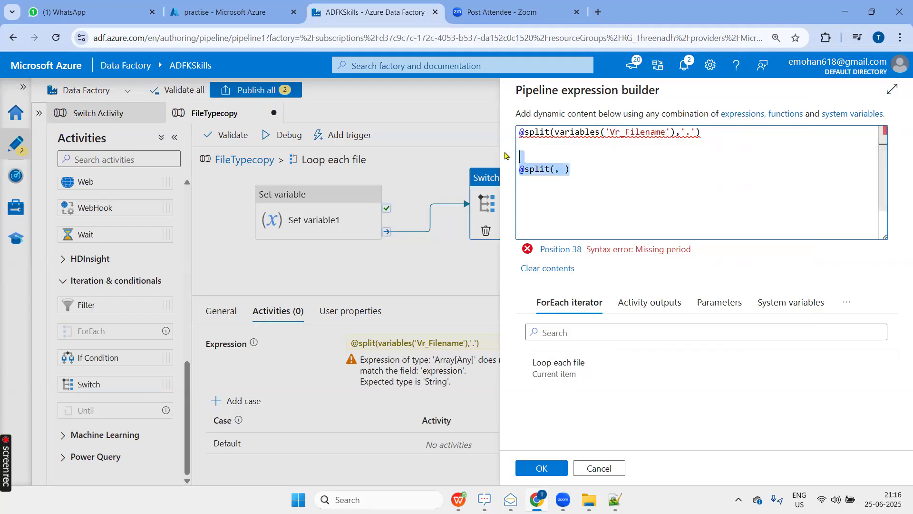
pyautogui.press('BackSpace')
pyautogui.press('BackSpace')
pyautogui.click(561, 465)
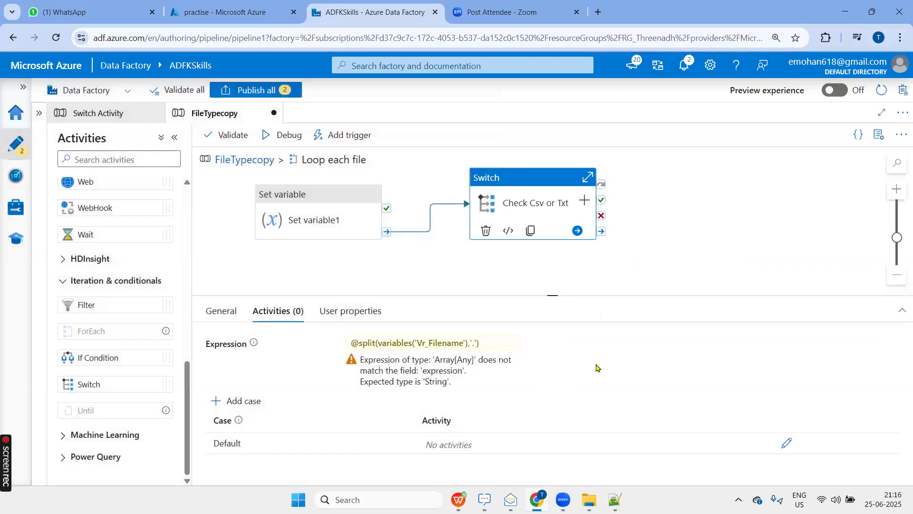
# Validate the pipeline, close the validation output and add a case named csv to the Check Csv or Txt Switch.
pyautogui.click(228, 135)
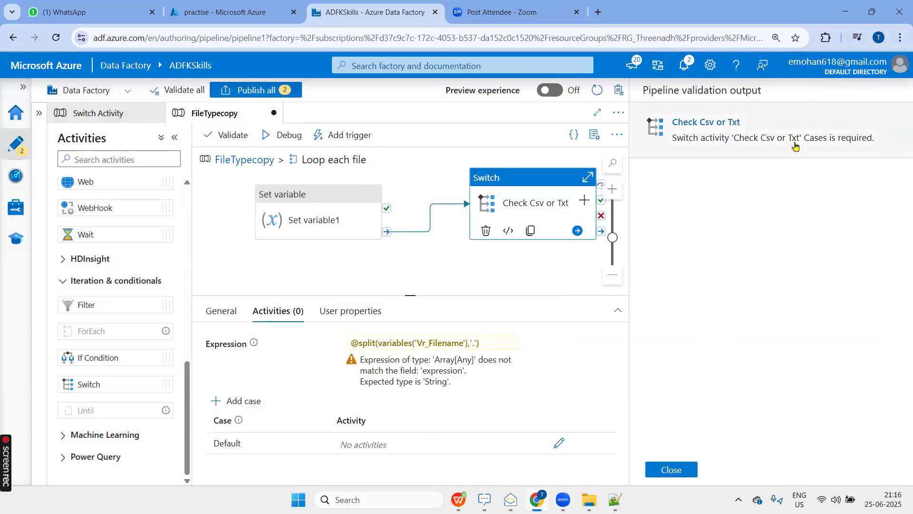
pyautogui.click(649, 465)
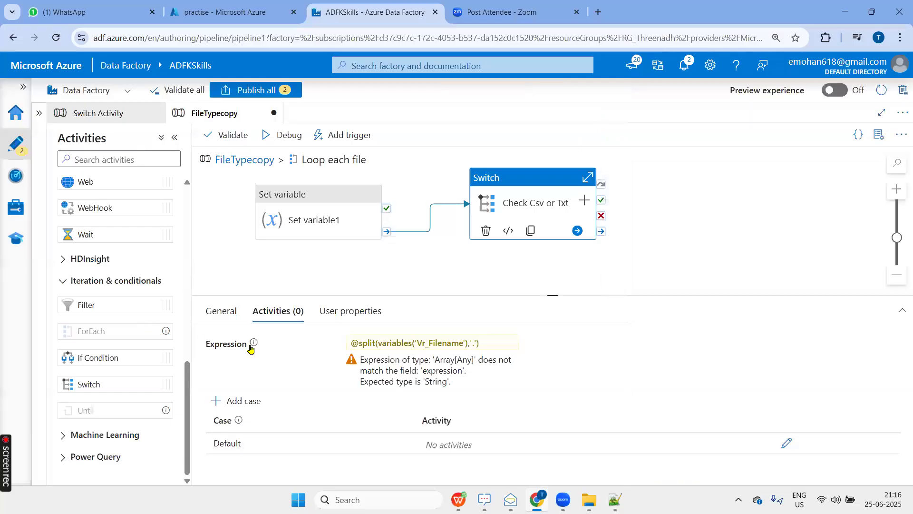
pyautogui.click(242, 400)
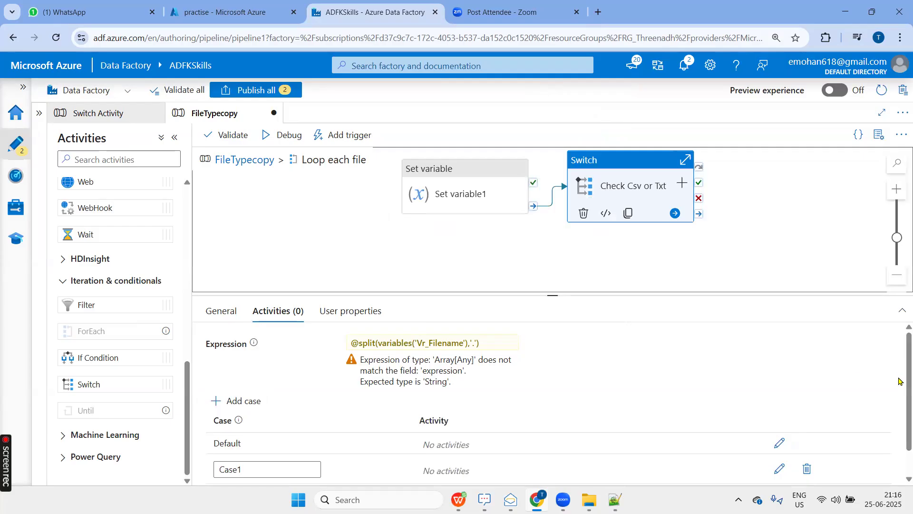
pyautogui.scroll(-1, 900, 454)
pyautogui.moveTo(265, 435); pyautogui.dragTo(205, 446)
pyautogui.scroll(1, 360, 367)
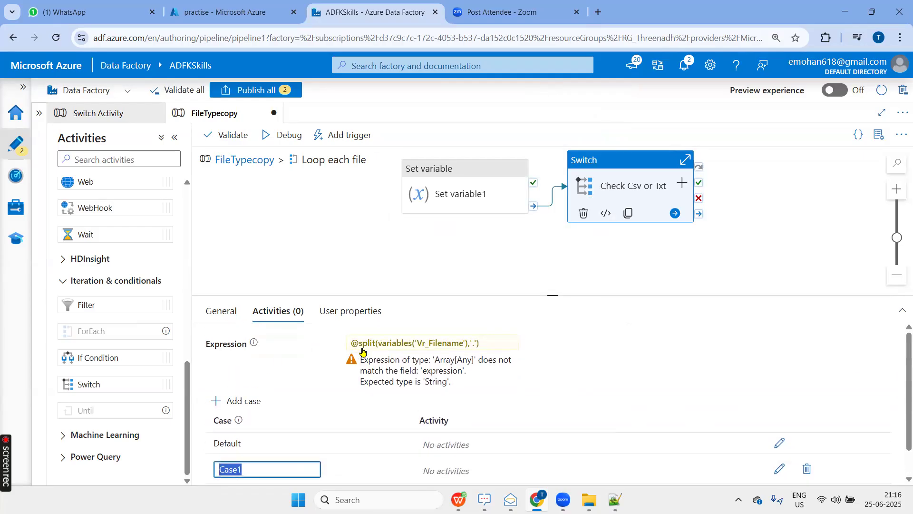
pyautogui.scroll(-1, 330, 407)
pyautogui.write('csv')
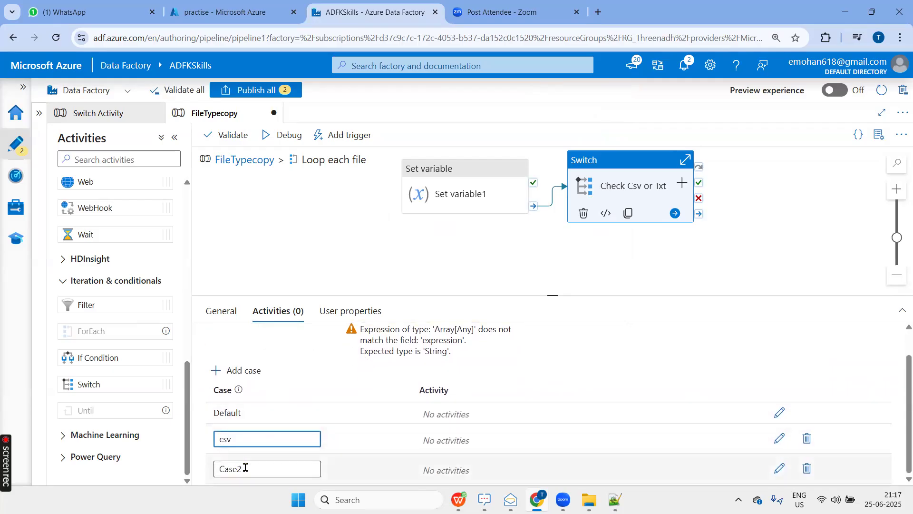
# Name the second case of the Check Csv or Txt Switch txt.
pyautogui.scroll(1, 240, 467)
pyautogui.scroll(-1, 292, 415)
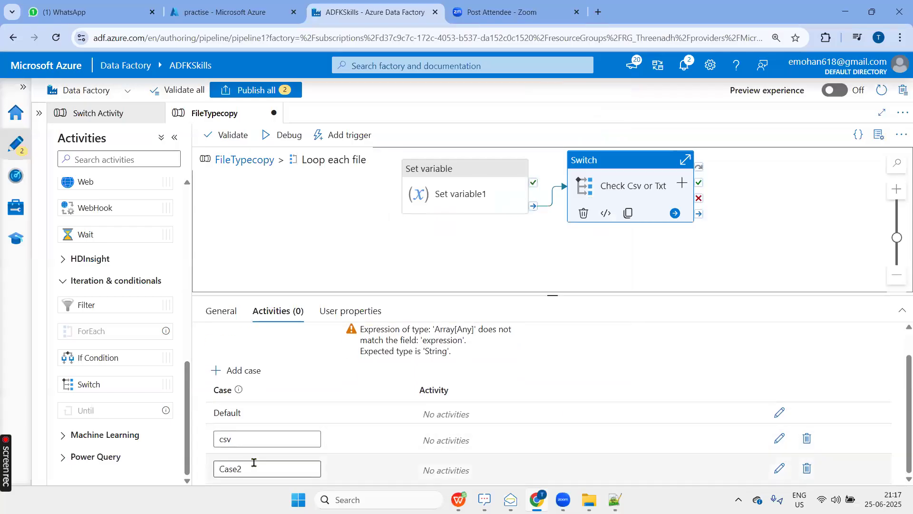
pyautogui.click(255, 464)
pyautogui.write('txt')
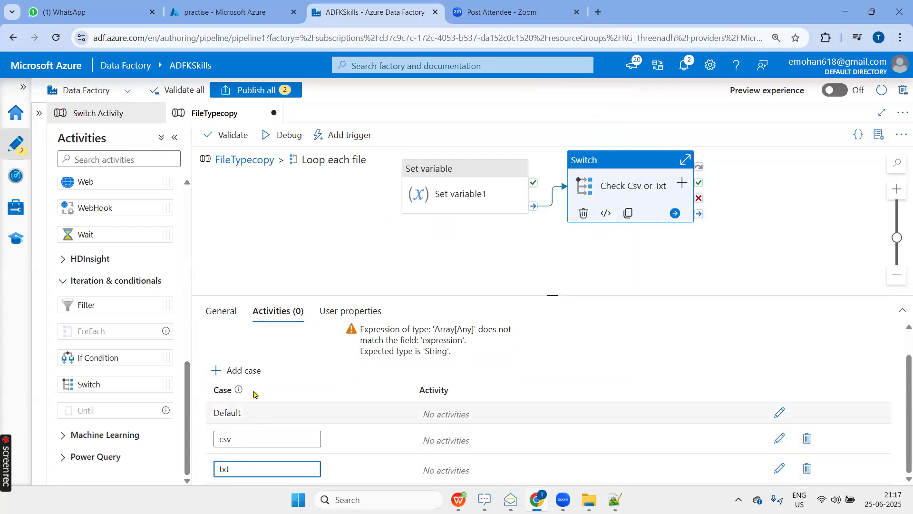
pyautogui.scroll(1, 274, 447)
pyautogui.click(281, 435)
pyautogui.scroll(-1, 313, 403)
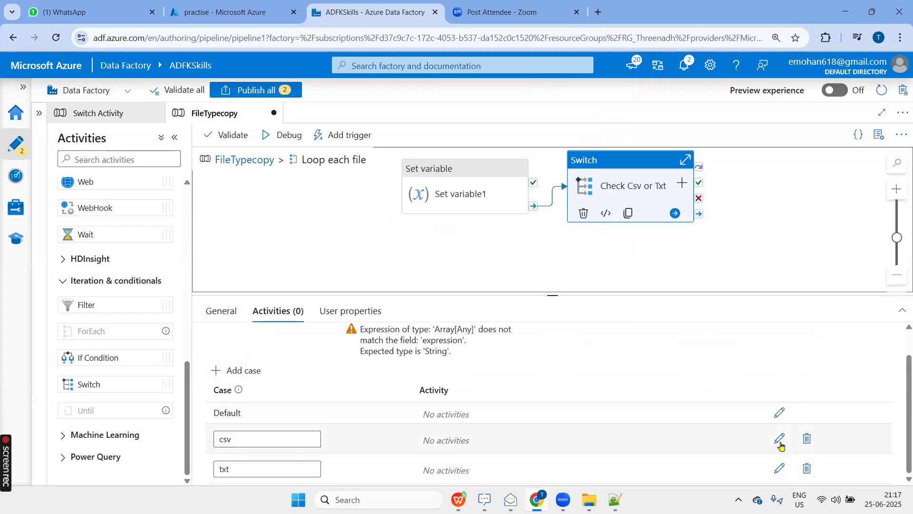
# Open the activities of the csv case, enlarge the canvas and add a Copy data activity to it.
pyautogui.click(780, 439)
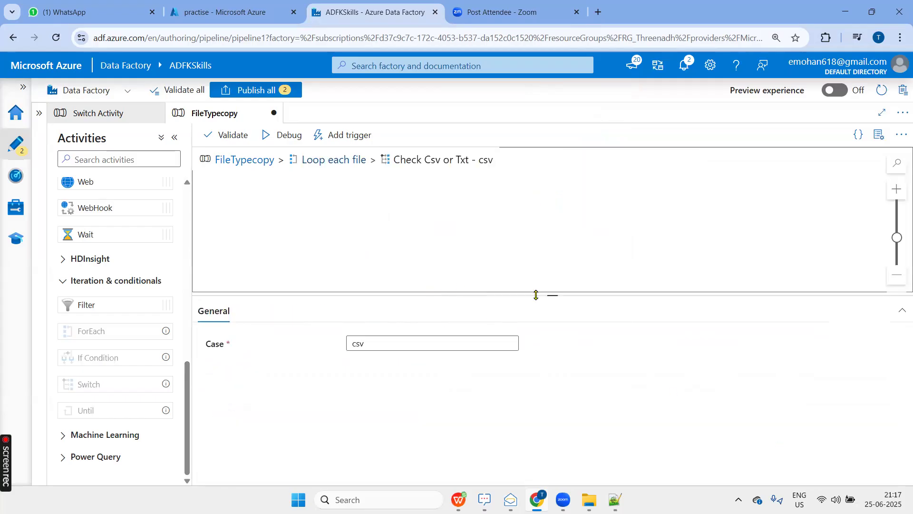
pyautogui.moveTo(546, 303); pyautogui.dragTo(529, 376)
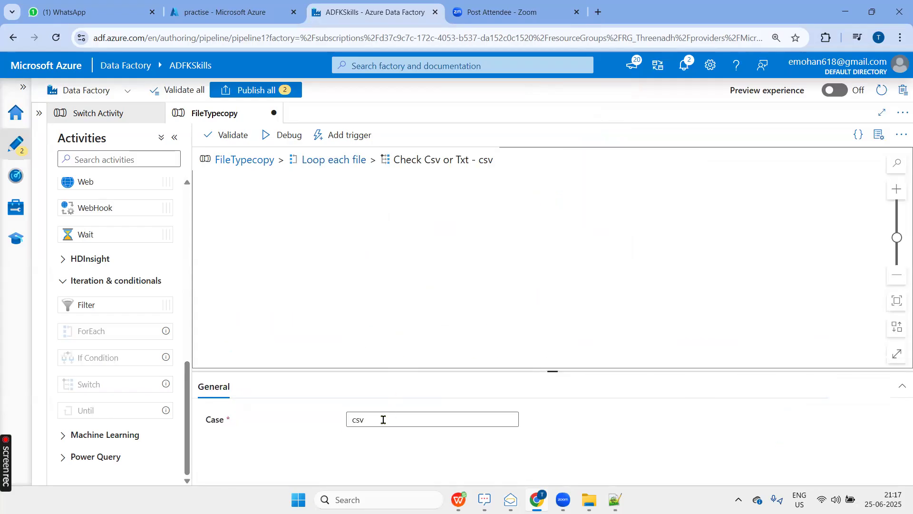
pyautogui.scroll(5, 114, 260)
pyautogui.scroll(1, 96, 229)
pyautogui.click(102, 182)
pyautogui.moveTo(106, 207); pyautogui.dragTo(433, 214)
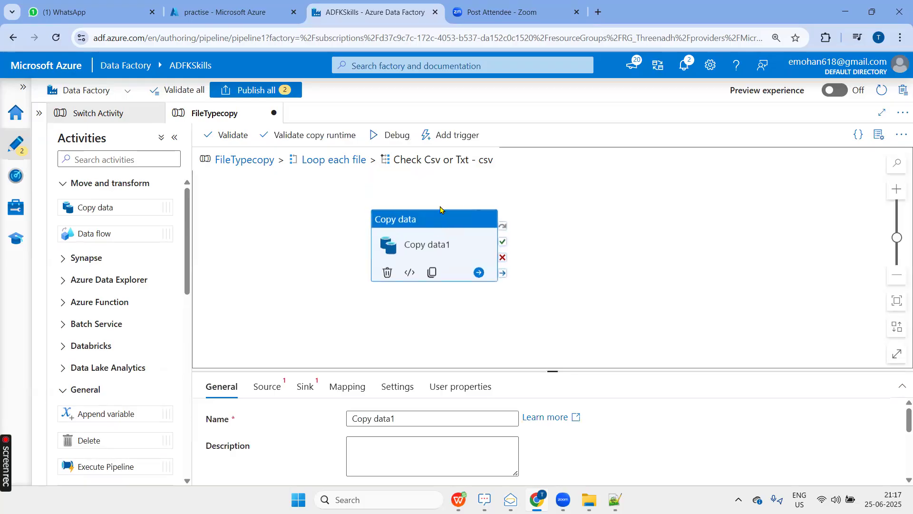
# Start a new source dataset for the Copy data activity using Azure Data Lake Storage Gen2 and the Binary format.
pyautogui.click(267, 386)
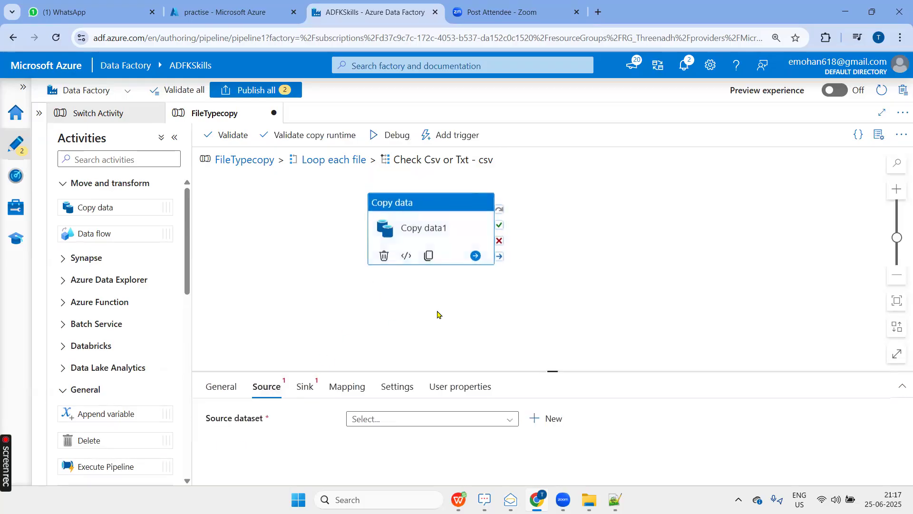
pyautogui.click(546, 419)
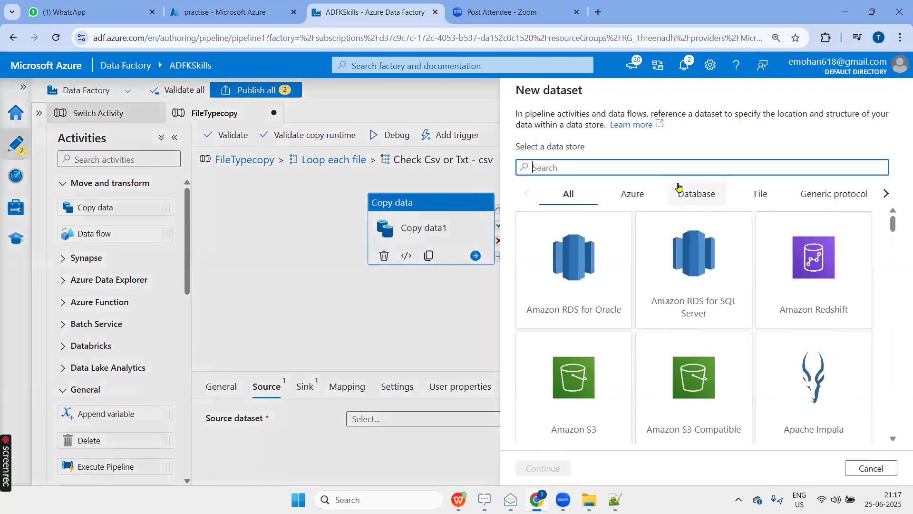
pyautogui.write('data')
pyautogui.click(685, 285)
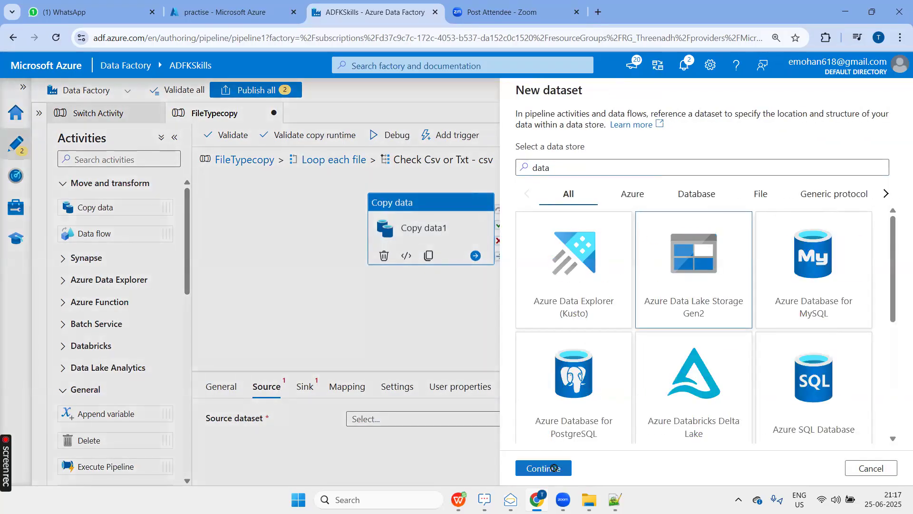
pyautogui.click(554, 468)
pyautogui.click(717, 209)
pyautogui.click(577, 471)
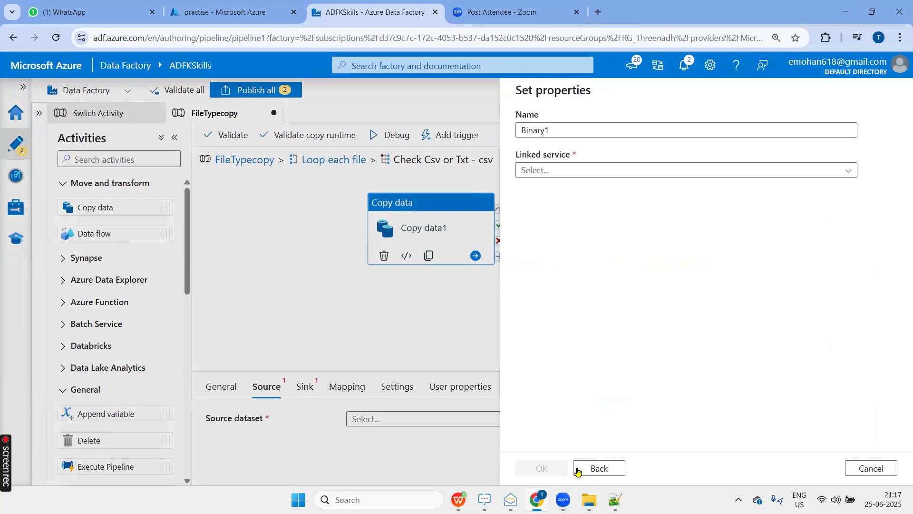
# Name the source dataset DS_inputsourcecopyactivity and choose the ADLS linked service.
pyautogui.doubleClick(575, 130)
pyautogui.write('D')
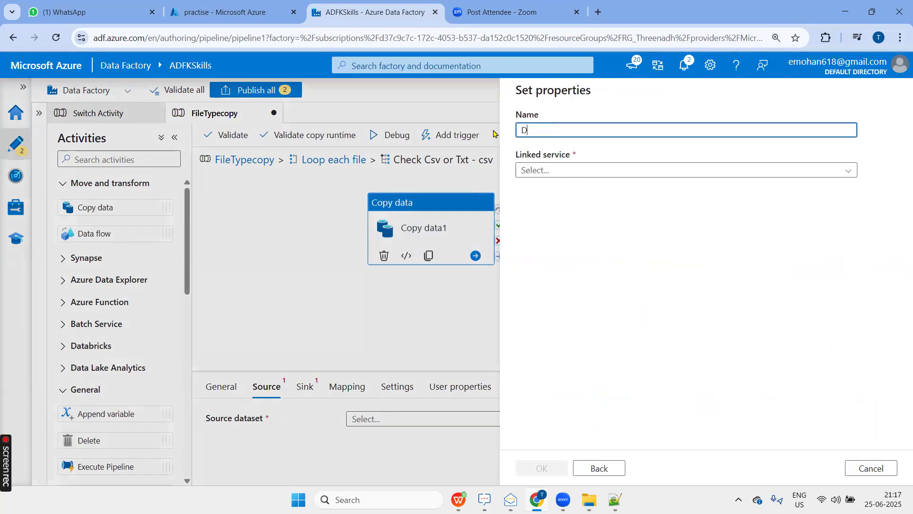
pyautogui.write('S_inputsourcecopyactivity')
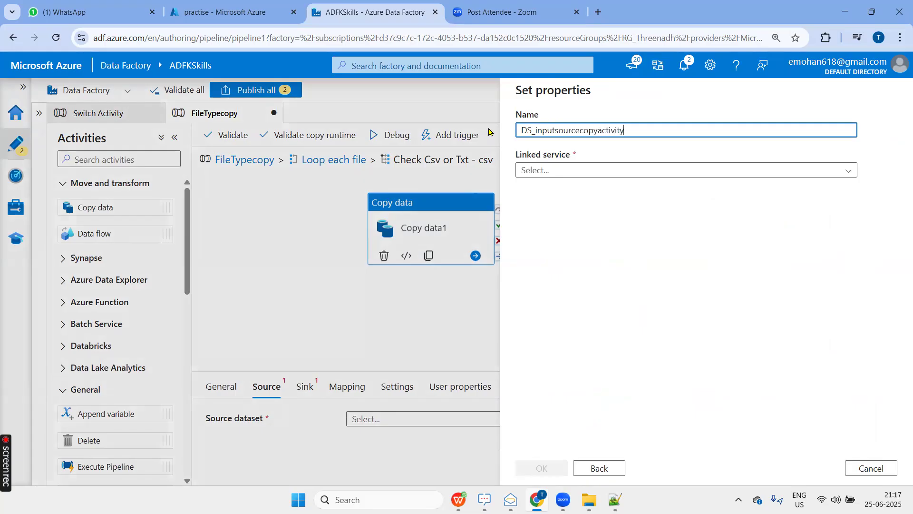
pyautogui.click(539, 172)
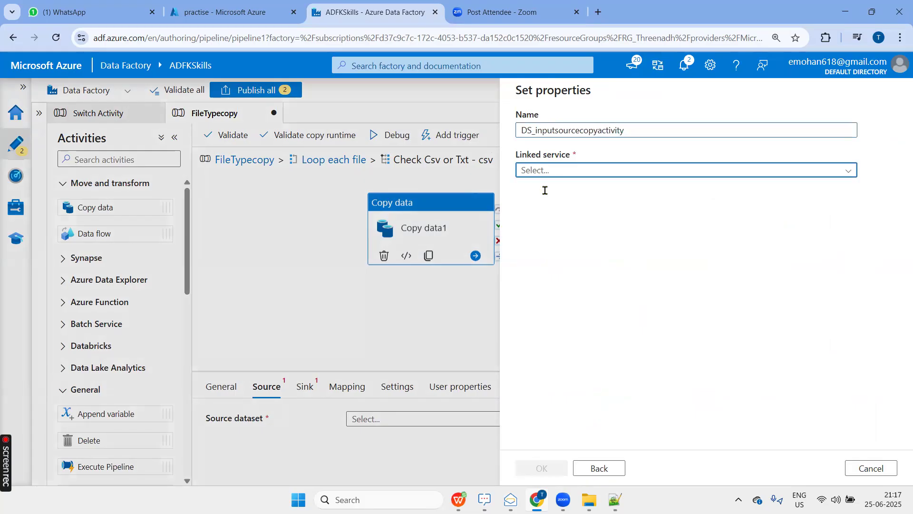
pyautogui.click(544, 257)
# Browse to the Input folder in practise as the source dataset's file path and create the dataset.
pyautogui.click(866, 210)
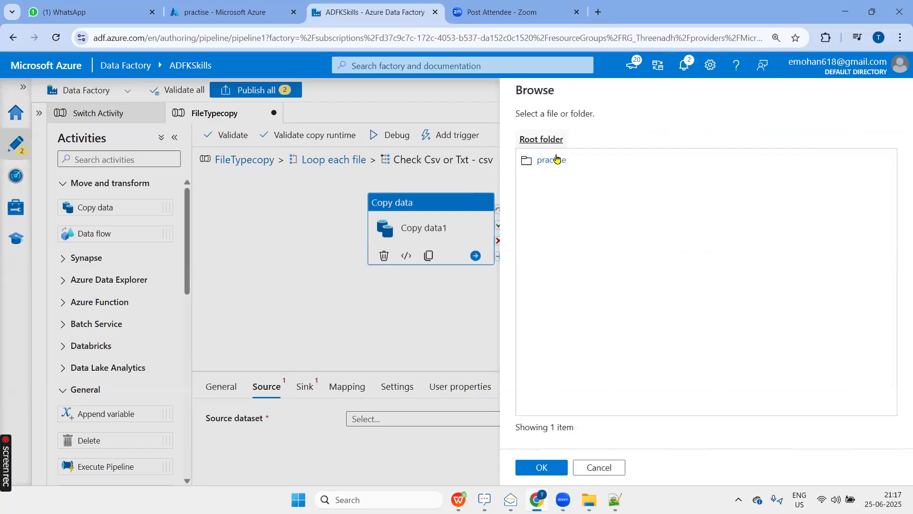
pyautogui.click(554, 160)
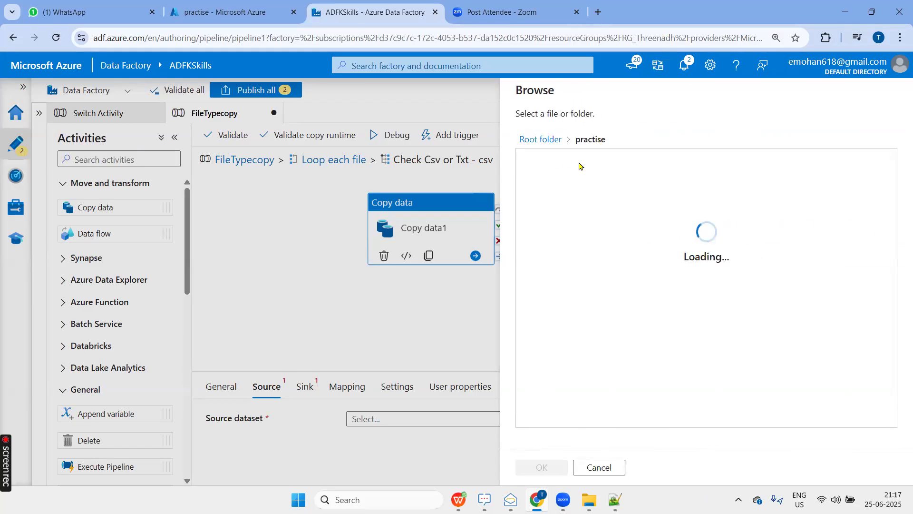
pyautogui.click(542, 160)
pyautogui.click(542, 468)
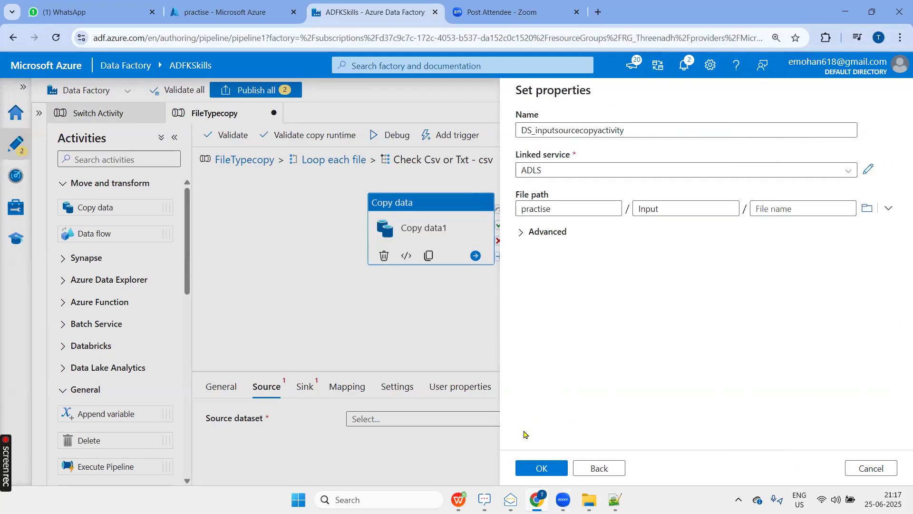
pyautogui.click(534, 469)
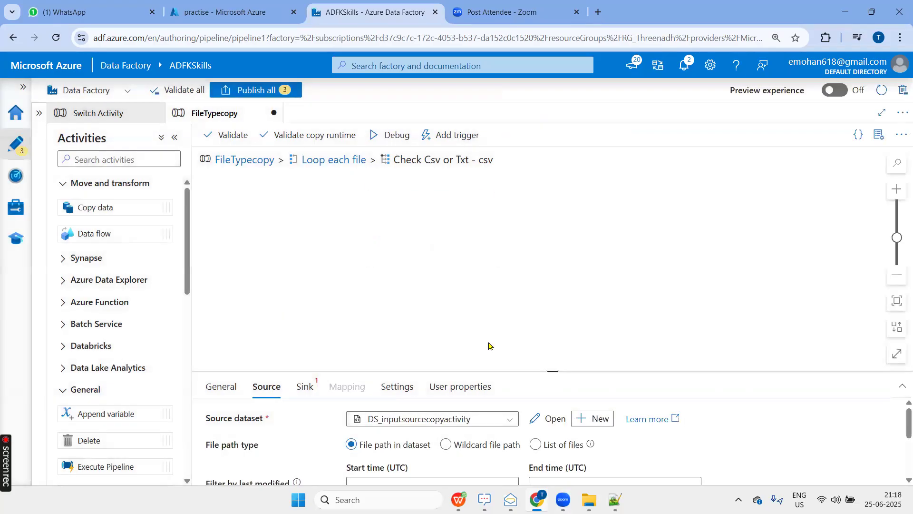
# Open the DS_inputsourcecopyactivity dataset and add a parameter named Filename.
pyautogui.click(552, 419)
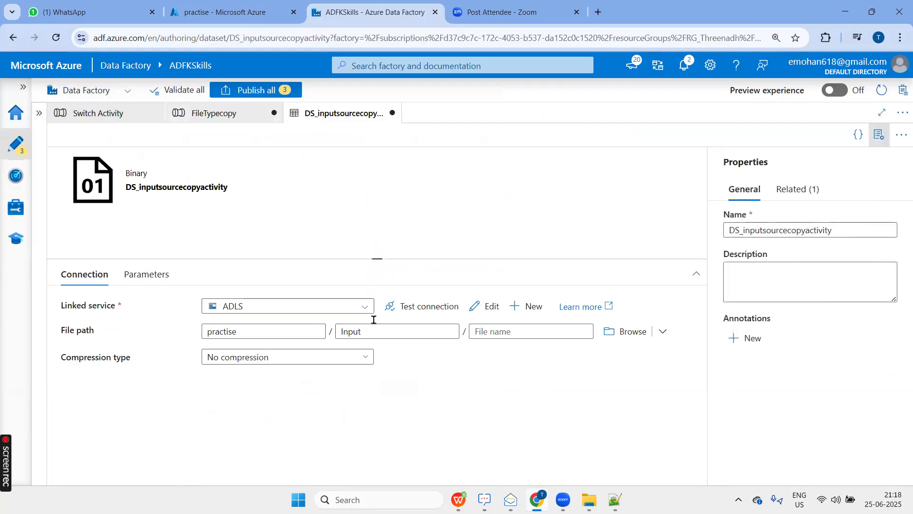
pyautogui.click(148, 277)
pyautogui.click(85, 312)
pyautogui.click(129, 357)
pyautogui.write('Fil')
pyautogui.click(532, 332)
pyautogui.click(499, 354)
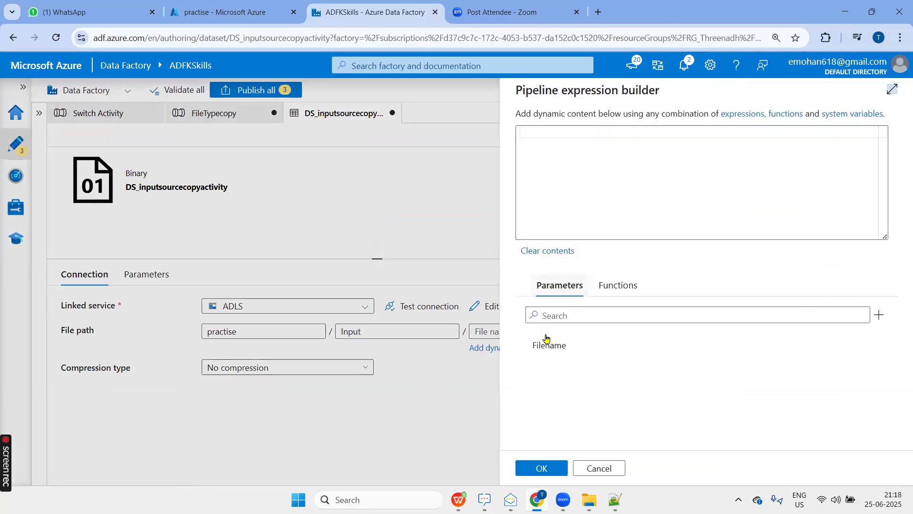
pyautogui.click(548, 345)
pyautogui.moveTo(638, 135); pyautogui.dragTo(511, 139)
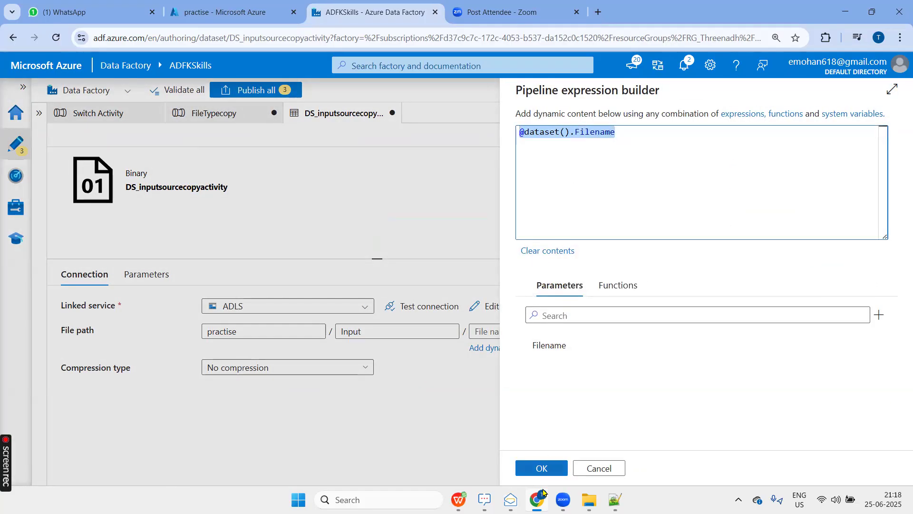
pyautogui.click(541, 468)
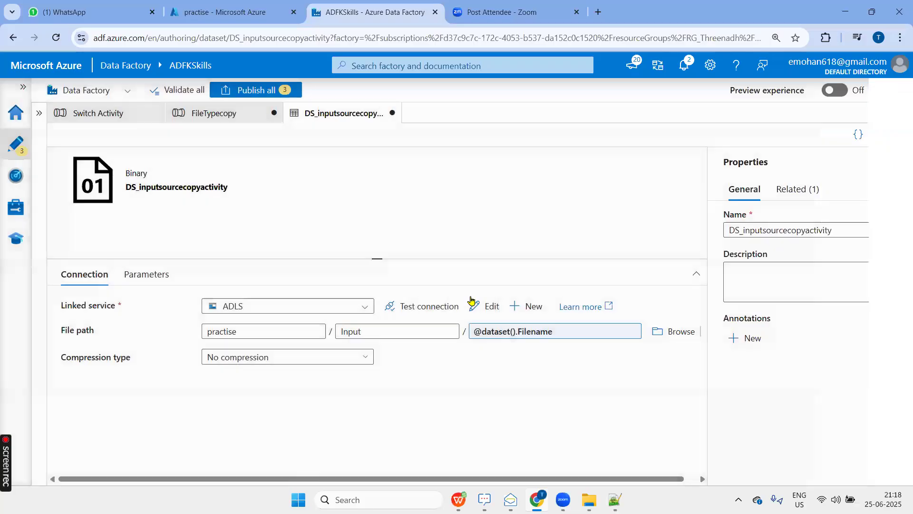
pyautogui.click(105, 118)
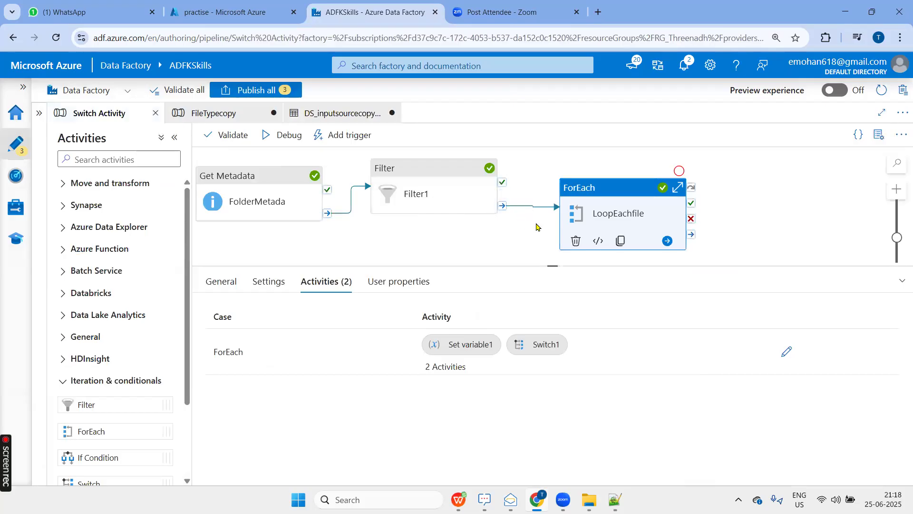
pyautogui.click(225, 116)
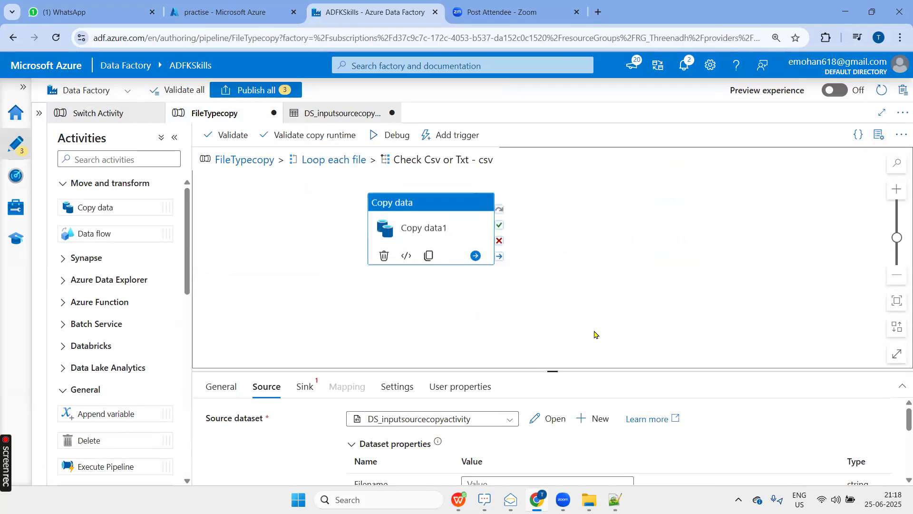
pyautogui.moveTo(553, 371); pyautogui.dragTo(552, 266)
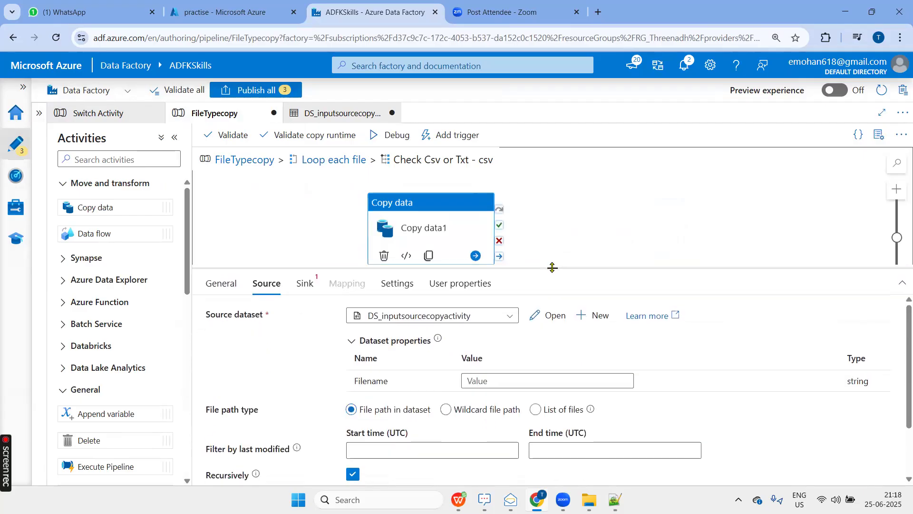
pyautogui.click(499, 379)
pyautogui.click(504, 394)
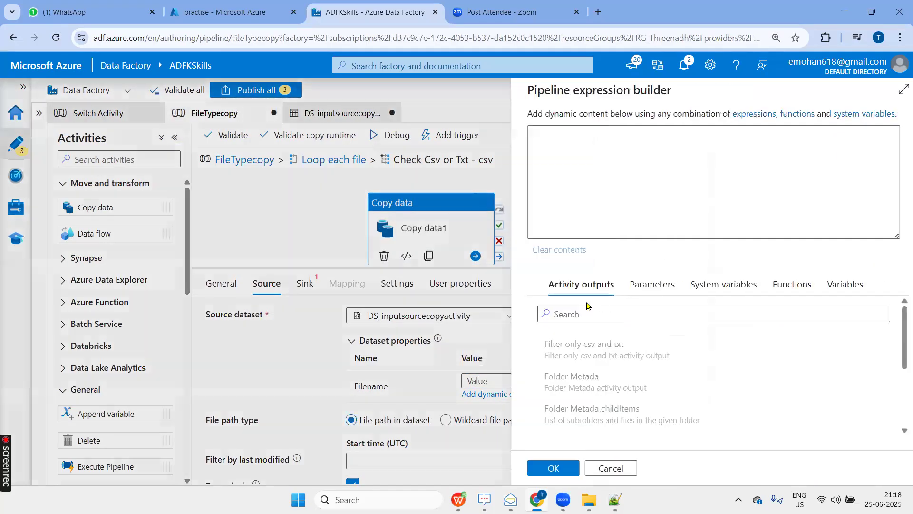
pyautogui.click(833, 285)
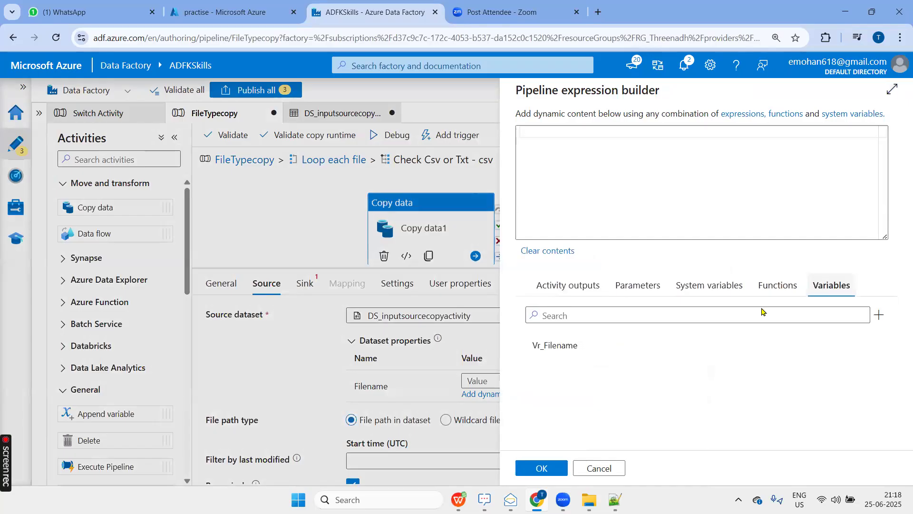
pyautogui.click(578, 352)
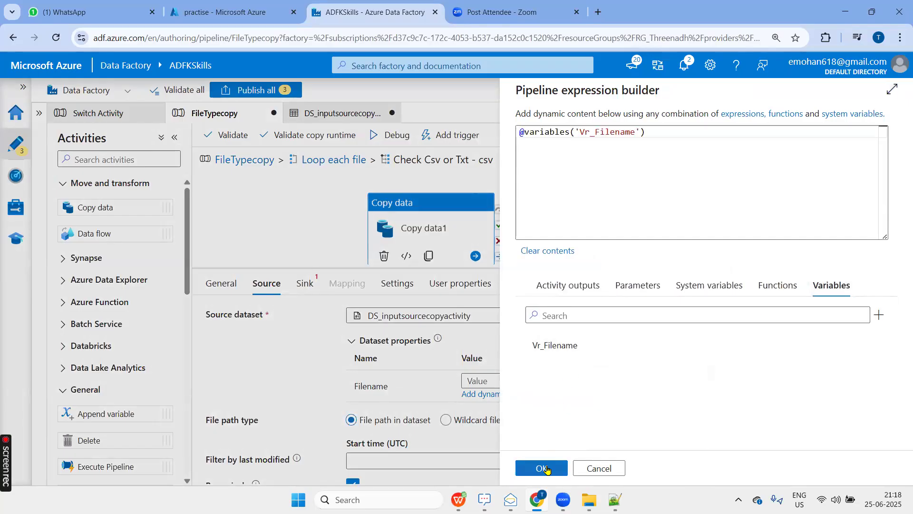
pyautogui.click(546, 470)
# Start a new sink dataset for the Copy data activity using Azure Data Lake Storage Gen2 and the Binary format.
pyautogui.click(306, 285)
pyautogui.click(554, 319)
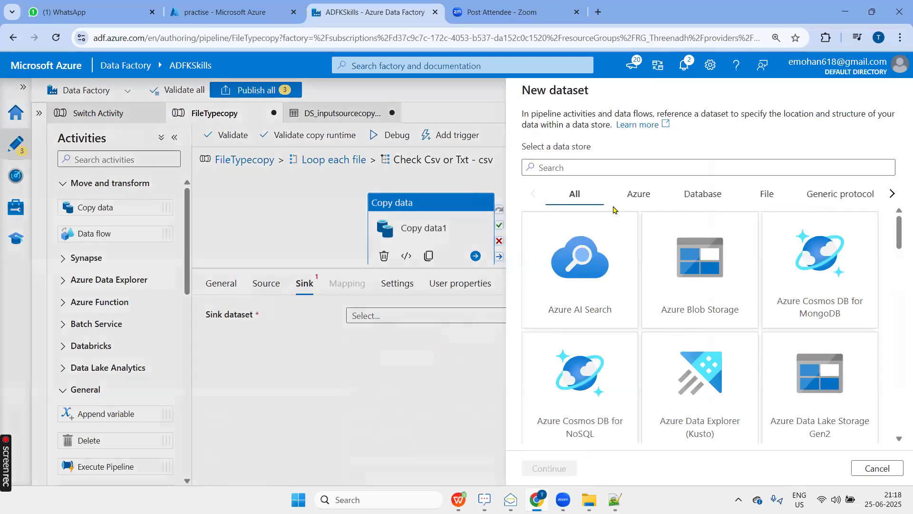
pyautogui.write('data')
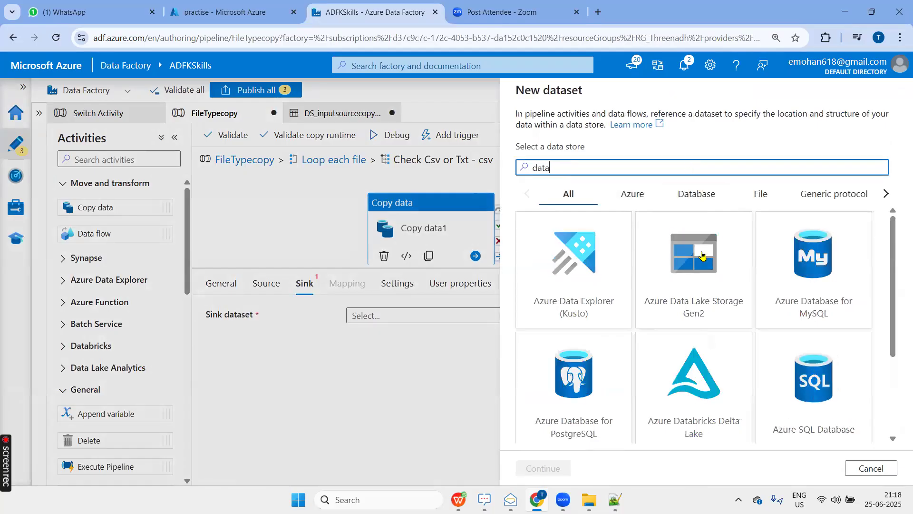
pyautogui.click(702, 257)
pyautogui.click(541, 468)
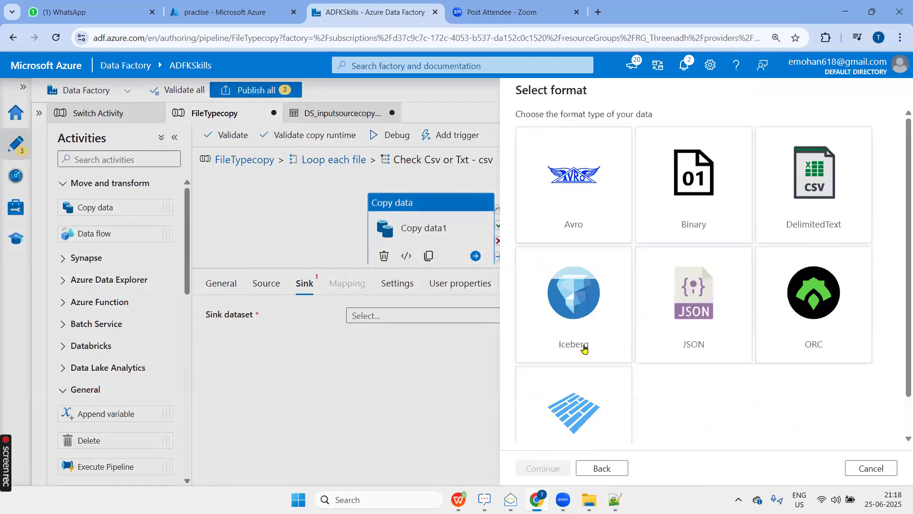
pyautogui.click(698, 207)
pyautogui.click(565, 467)
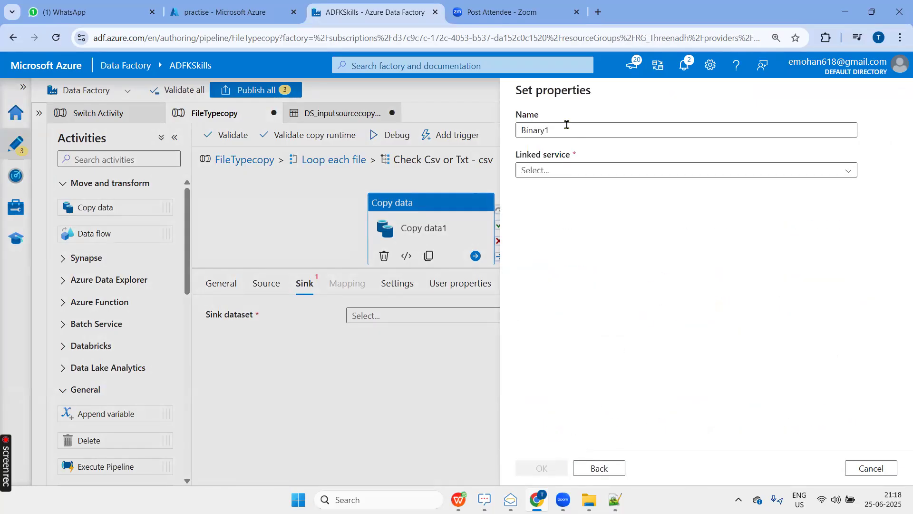
# Name the sink dataset DS_outputcopycsv and choose the ADLS linked service.
pyautogui.write('D')
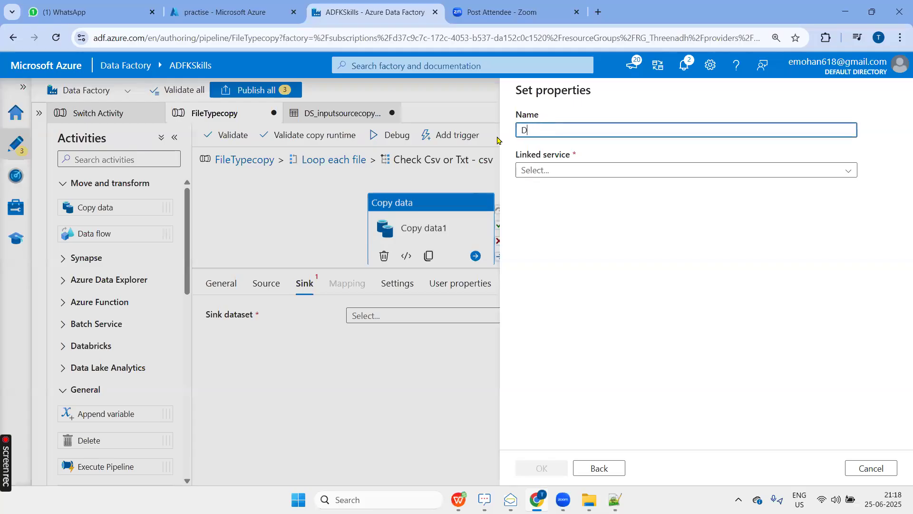
pyautogui.write('S_outp')
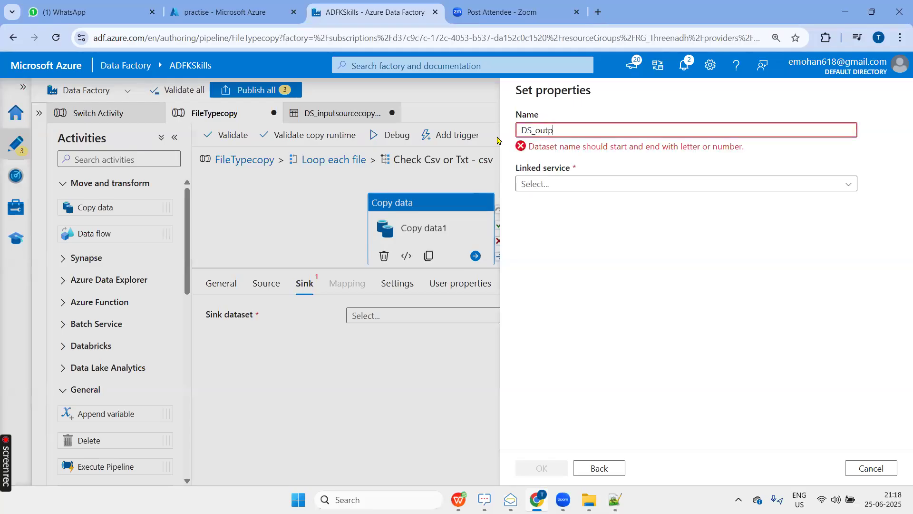
pyautogui.write('utcop')
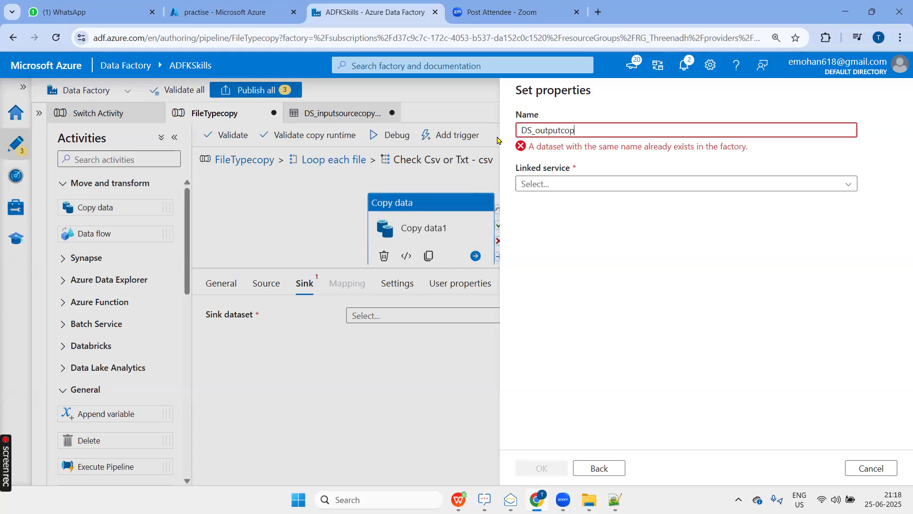
pyautogui.write('ycsv')
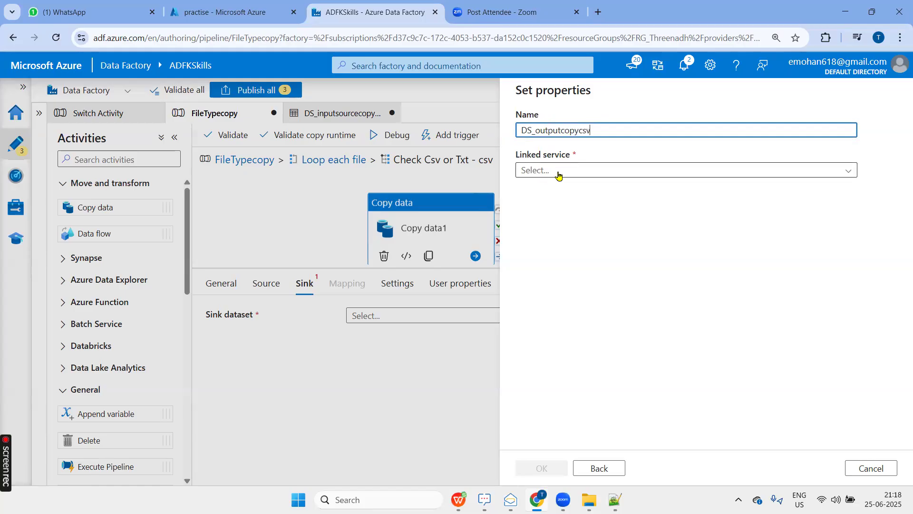
pyautogui.click(559, 172)
pyautogui.click(541, 252)
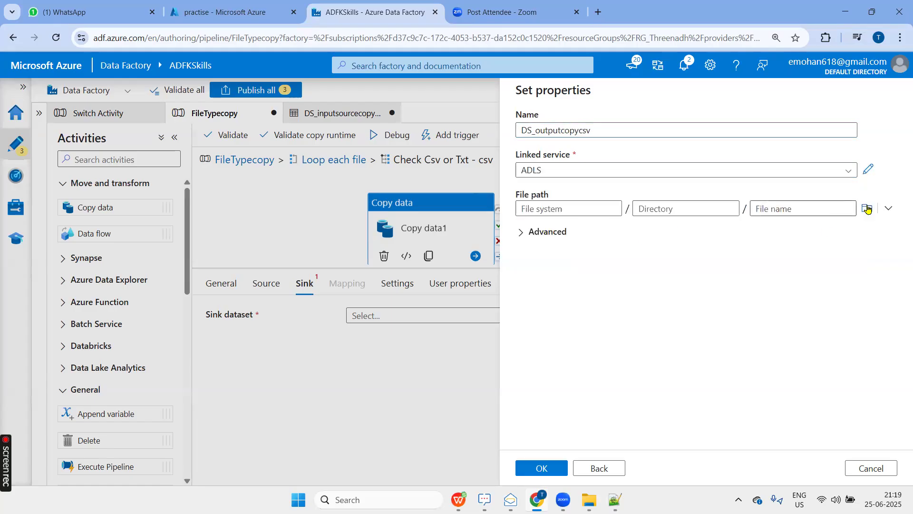
# Set the sink dataset's file path to a csv subfolder under practise/Output and create the dataset.
pyautogui.click(867, 209)
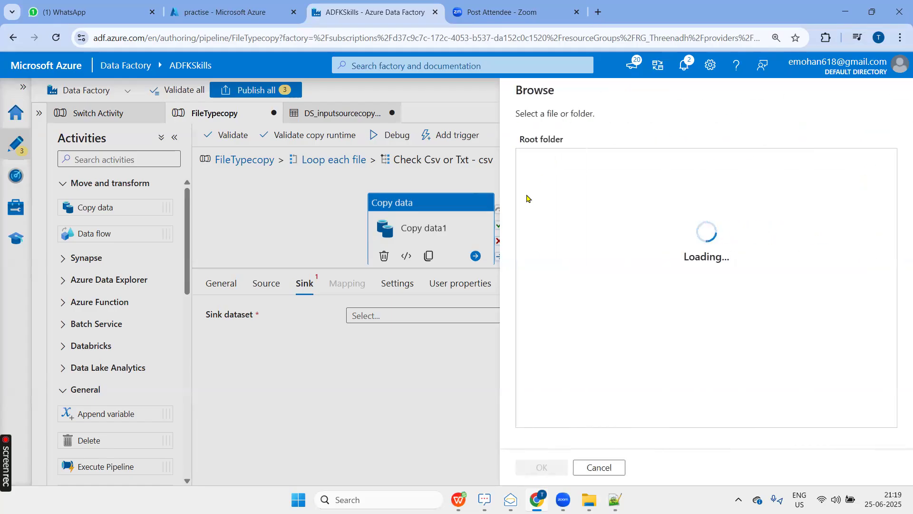
pyautogui.click(551, 160)
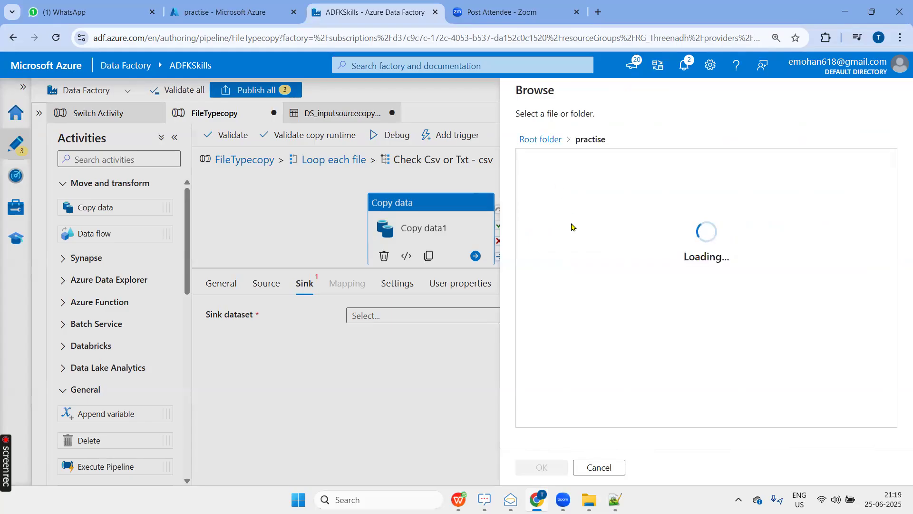
pyautogui.click(551, 187)
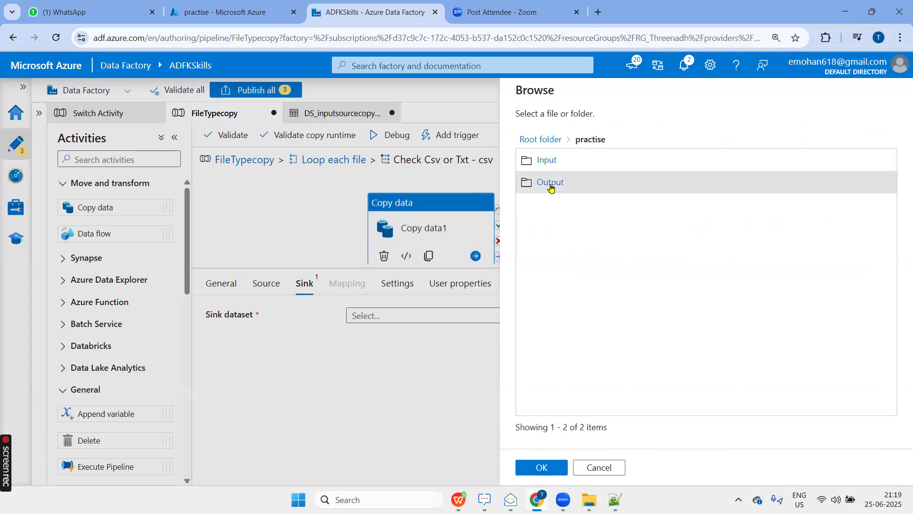
pyautogui.click(551, 186)
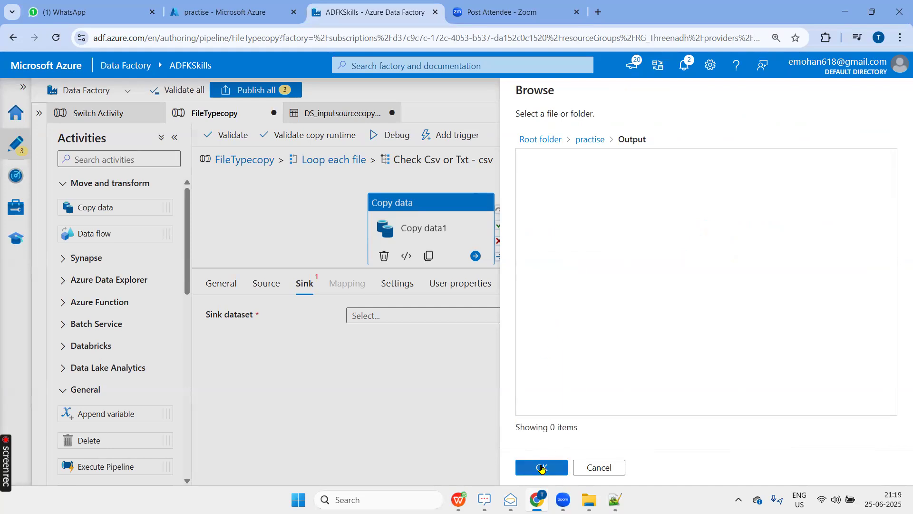
pyautogui.click(541, 469)
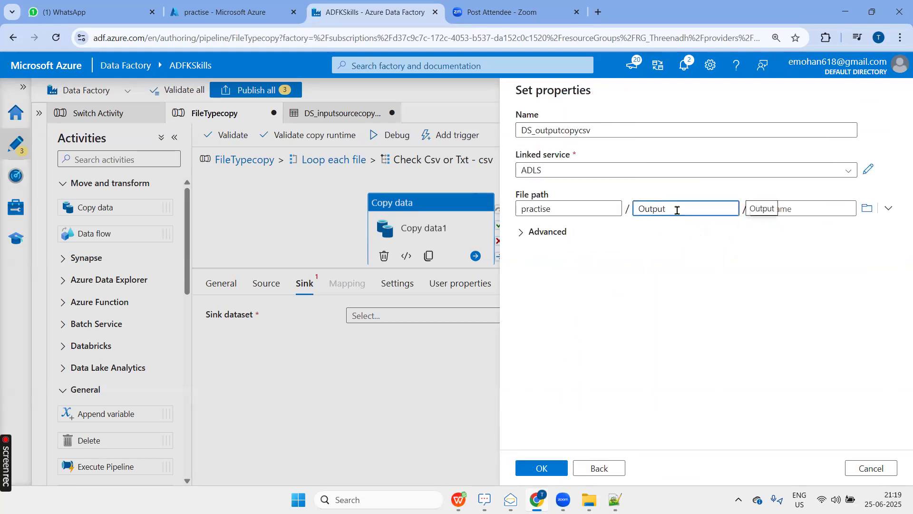
pyautogui.write('V')
pyautogui.write('sv')
pyautogui.click(542, 467)
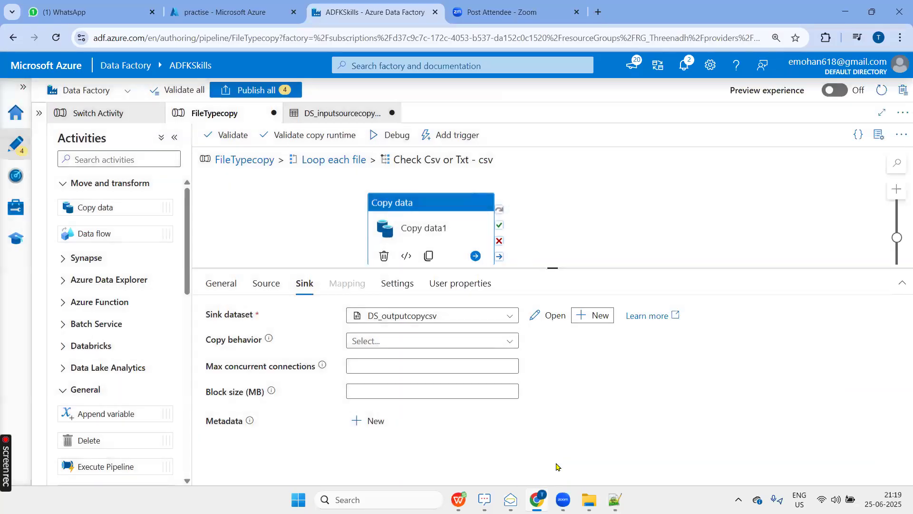
# Open the txt case of the Check Csv or Txt switch inside the loop and add a Copy data activity to it.
pyautogui.moveTo(545, 312); pyautogui.dragTo(547, 387)
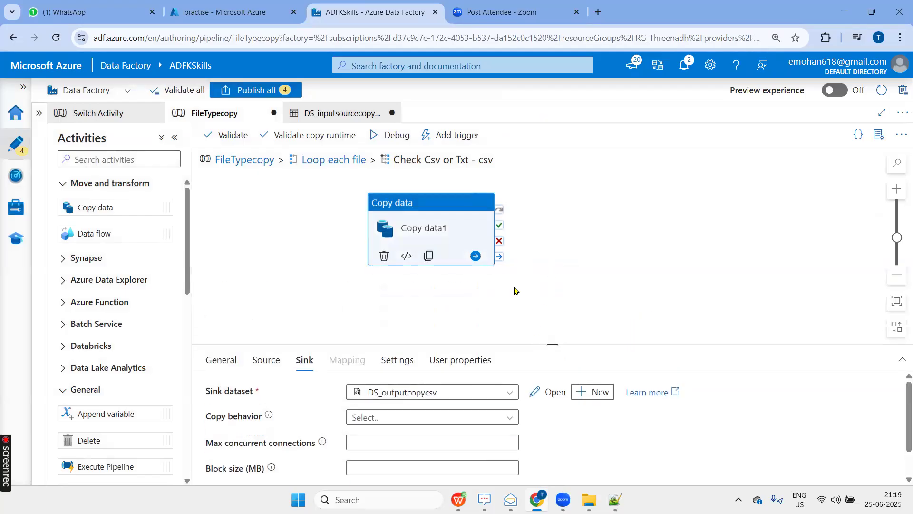
pyautogui.click(322, 160)
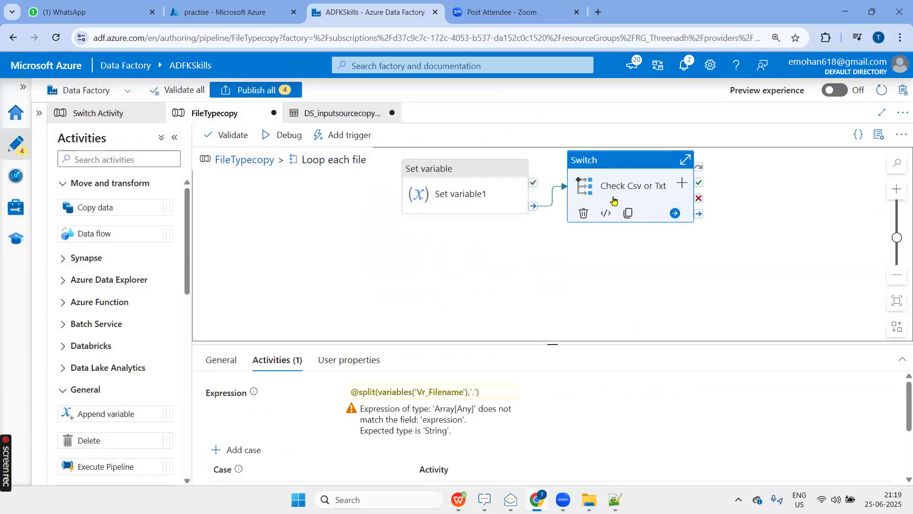
pyautogui.moveTo(550, 343); pyautogui.dragTo(552, 198)
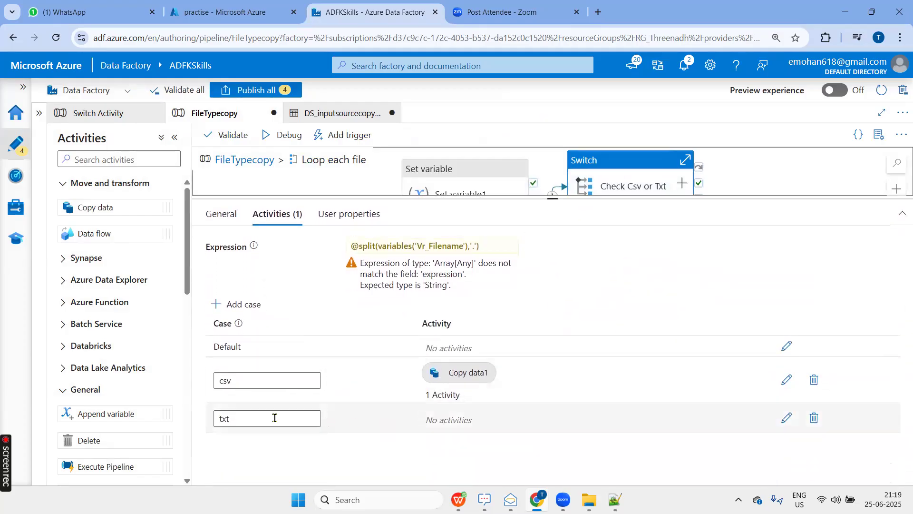
pyautogui.click(788, 418)
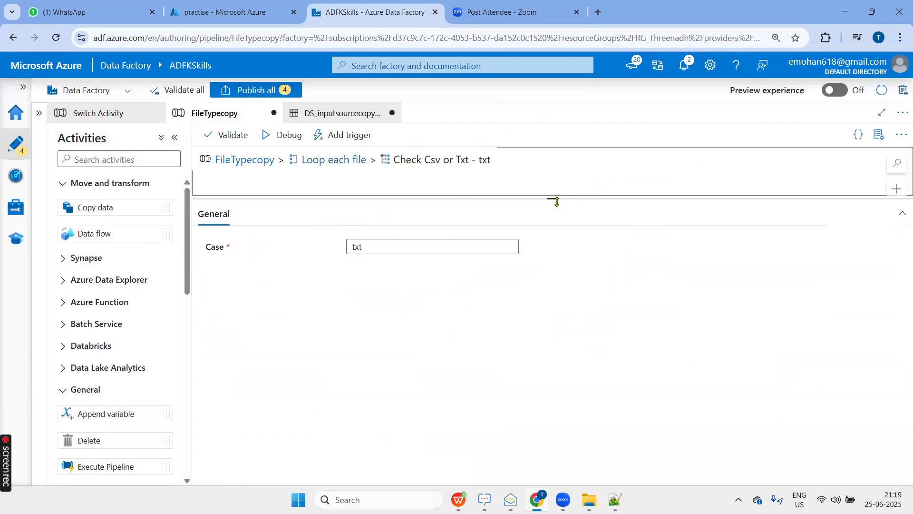
pyautogui.moveTo(556, 202); pyautogui.dragTo(552, 352)
pyautogui.moveTo(78, 208); pyautogui.dragTo(428, 209)
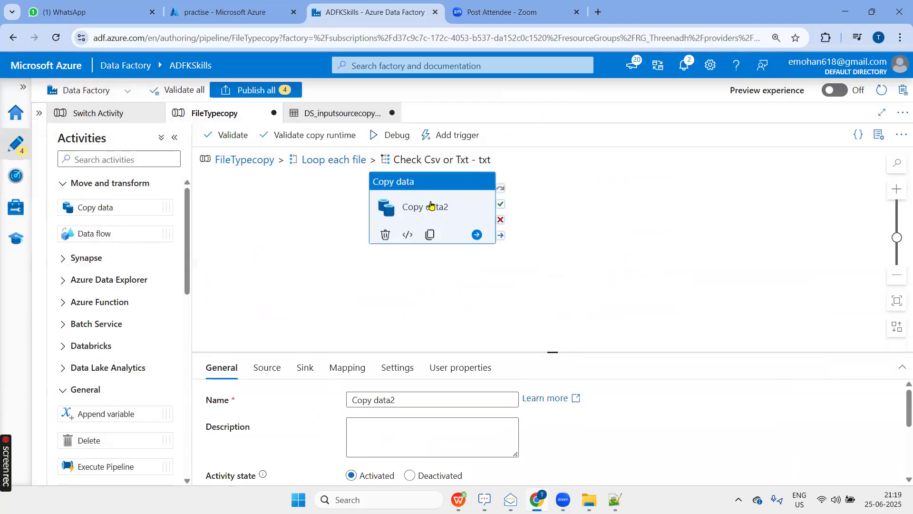
# Choose DS_inputsourcecopyactivity as the source dataset of the txt case's Copy data activity.
pyautogui.click(266, 366)
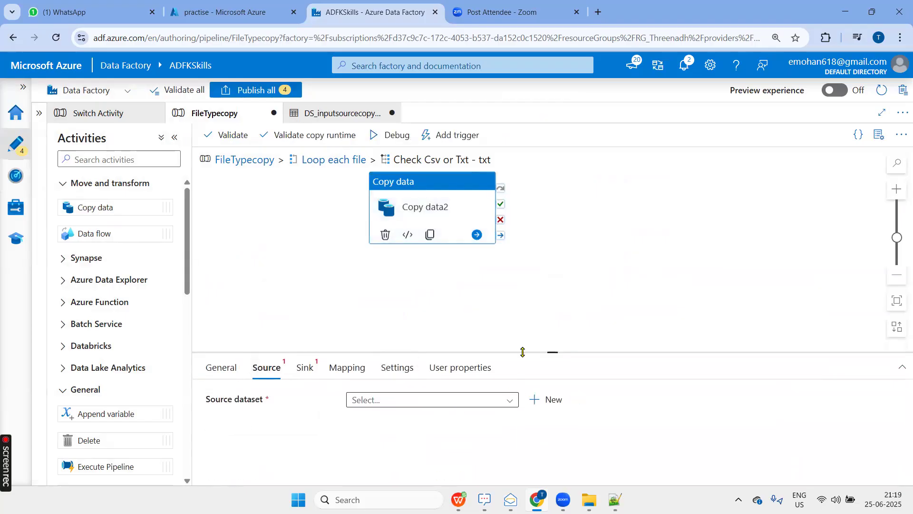
pyautogui.moveTo(551, 292); pyautogui.dragTo(551, 291)
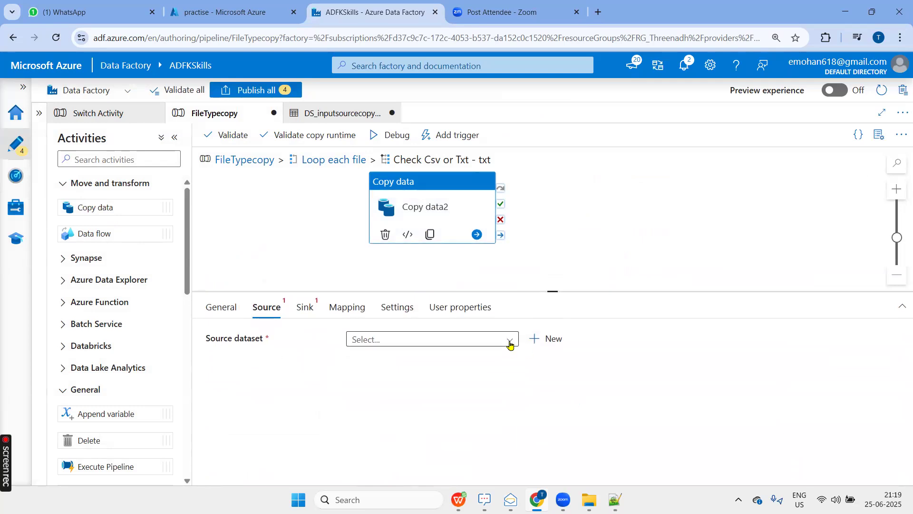
pyautogui.click(510, 340)
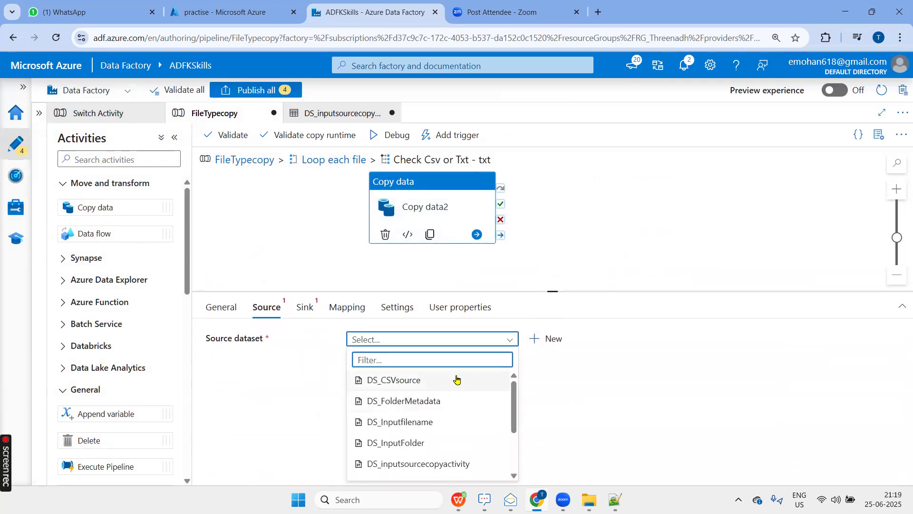
pyautogui.scroll(-2, 456, 414)
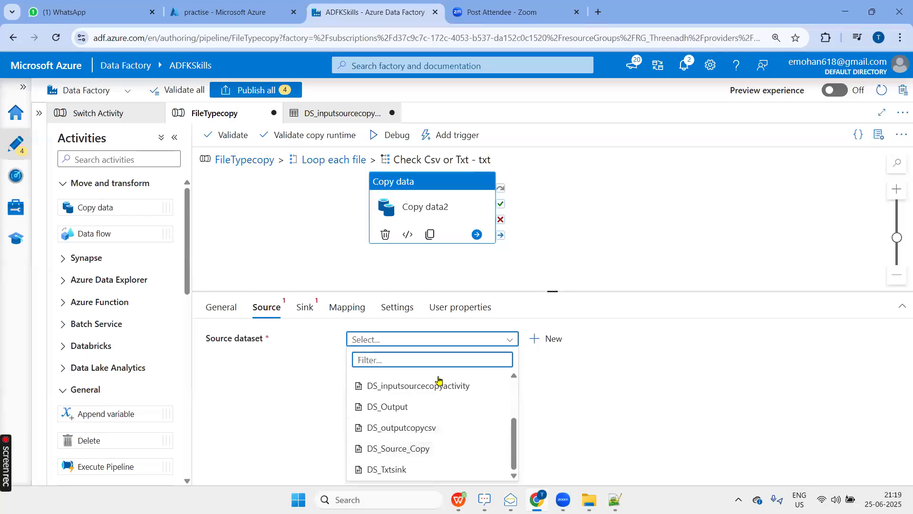
pyautogui.scroll(3, 436, 383)
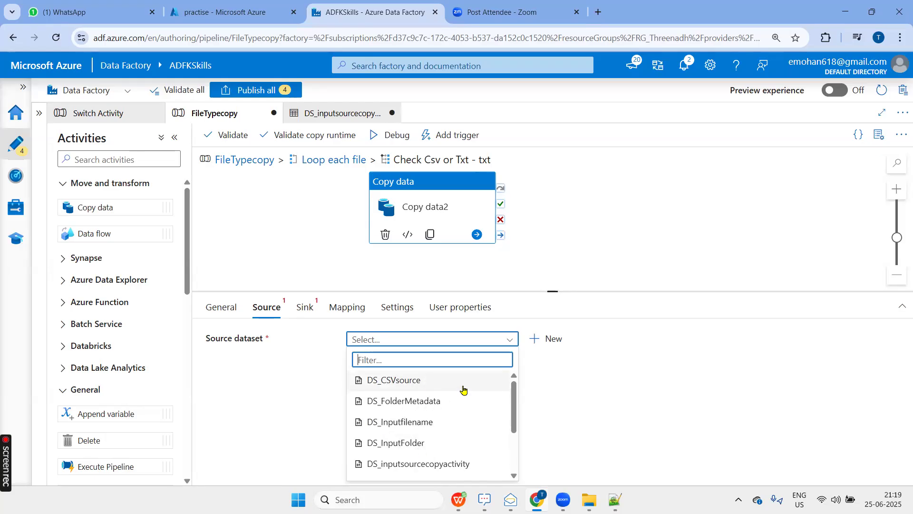
pyautogui.click(422, 464)
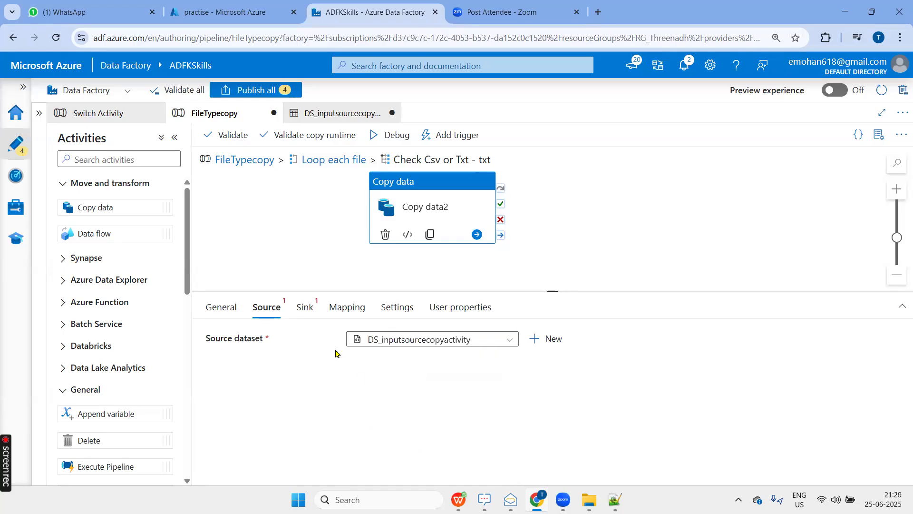
pyautogui.click(490, 405)
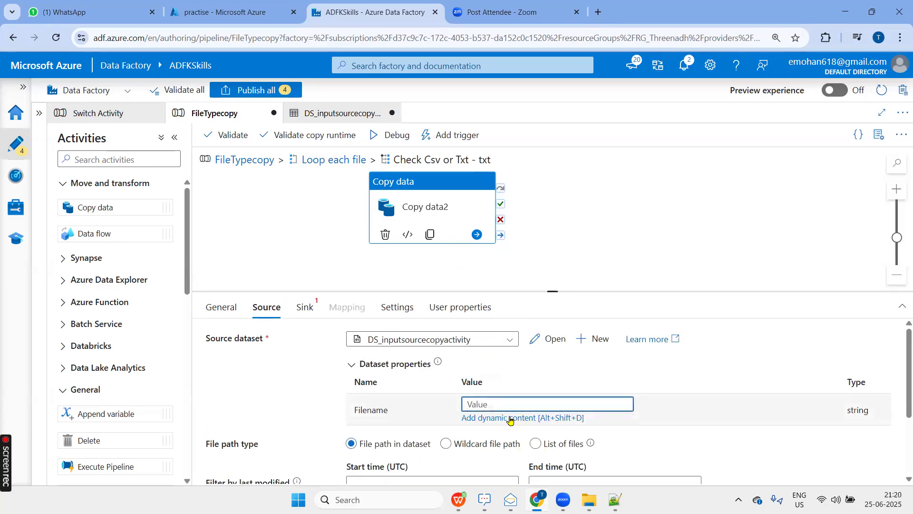
pyautogui.click(507, 417)
pyautogui.click(833, 285)
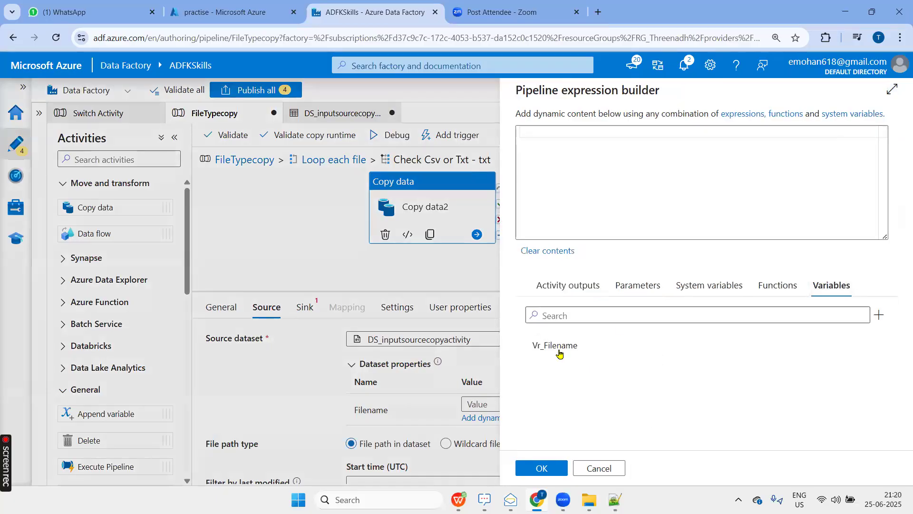
pyautogui.click(555, 345)
pyautogui.click(542, 470)
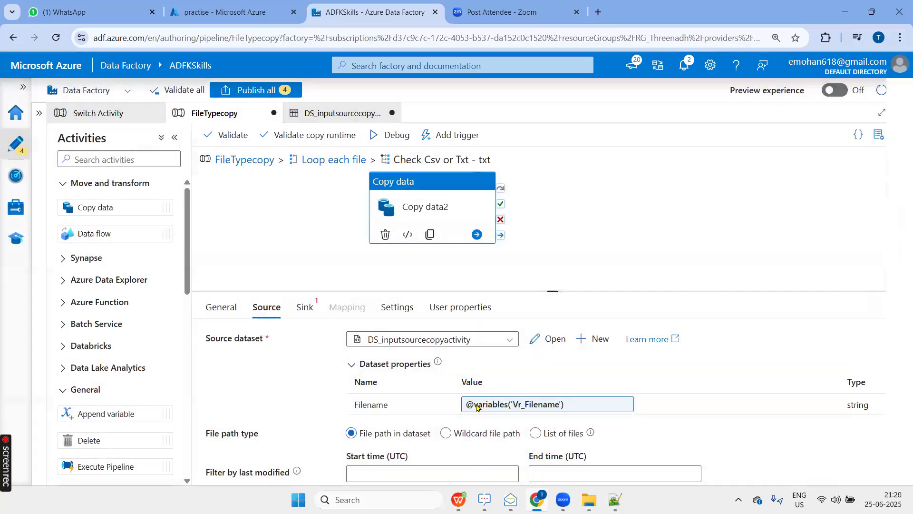
# Start a new sink dataset for the txt copy using Azure Data Lake Storage Gen2 and continue to its properties.
pyautogui.click(312, 313)
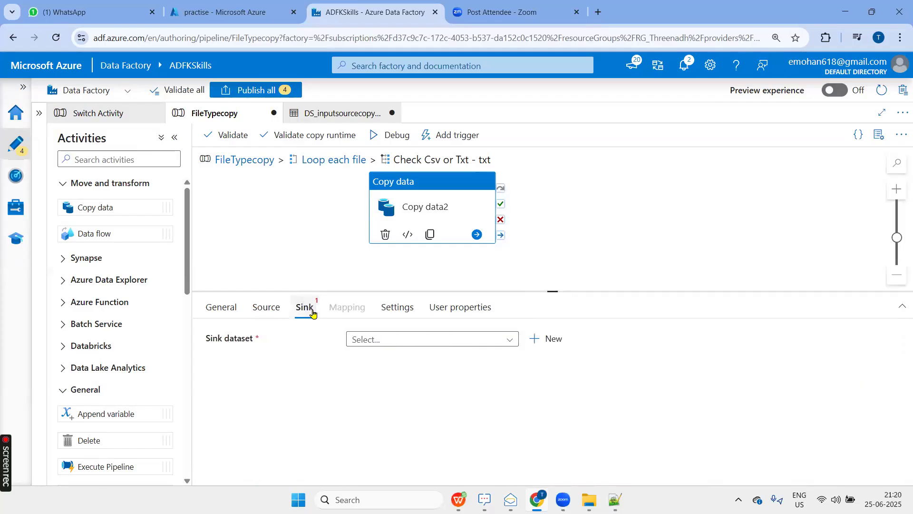
pyautogui.click(540, 336)
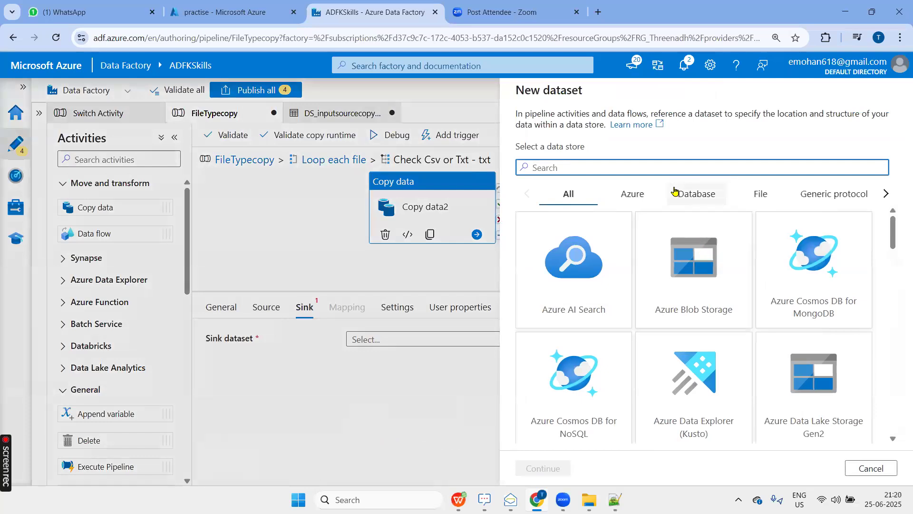
pyautogui.write('data')
pyautogui.click(668, 249)
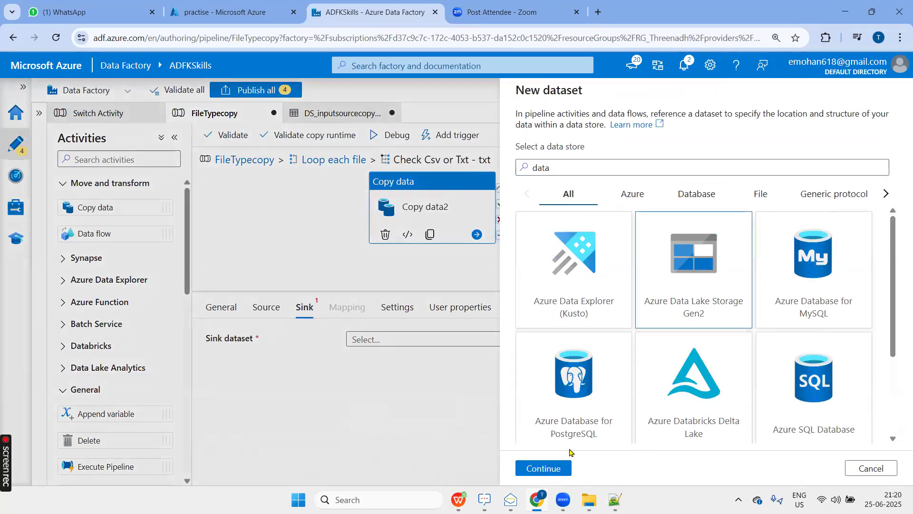
pyautogui.click(543, 467)
pyautogui.click(554, 468)
# Name the txt sink dataset DS_OutputText and choose the ADLS linked service.
pyautogui.write('DS_OutputText')
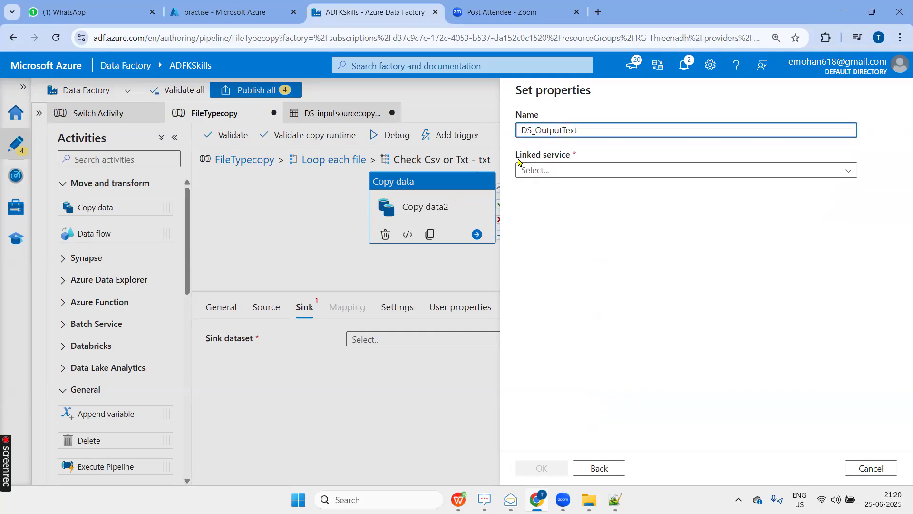
pyautogui.click(579, 171)
pyautogui.click(562, 254)
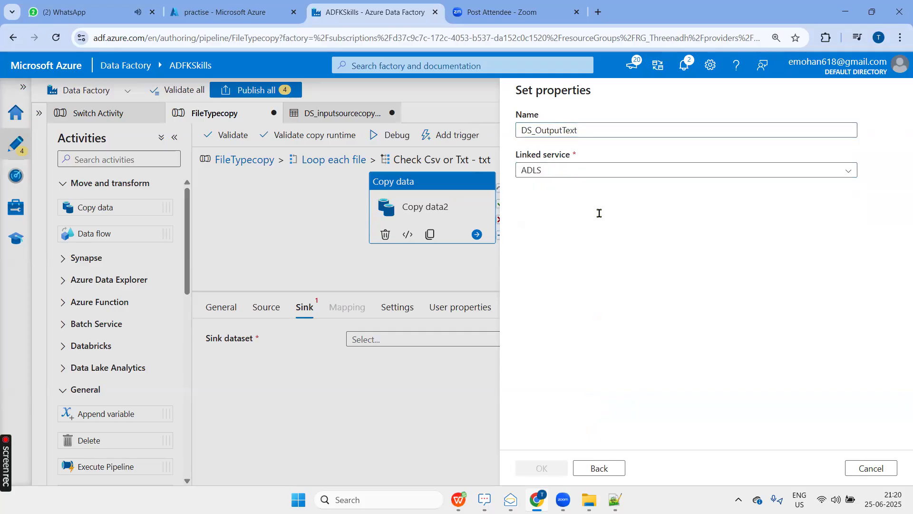
# Set the DS_OutputText file path to file system practise and directory Output/txt, and create the dataset.
pyautogui.click(870, 209)
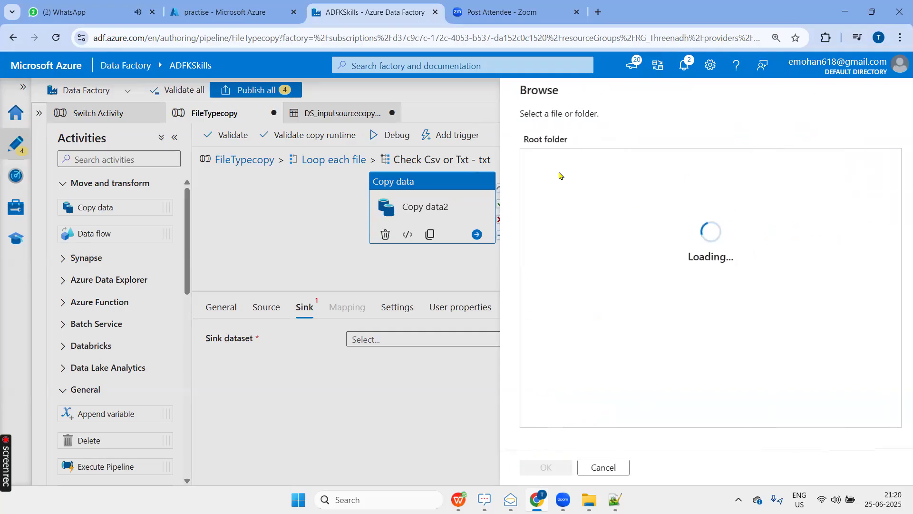
pyautogui.click(548, 160)
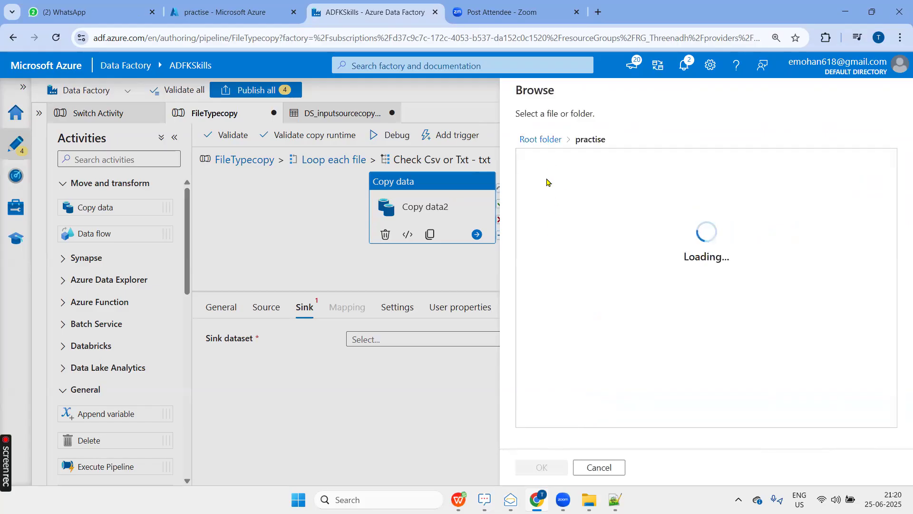
pyautogui.click(549, 182)
pyautogui.click(552, 461)
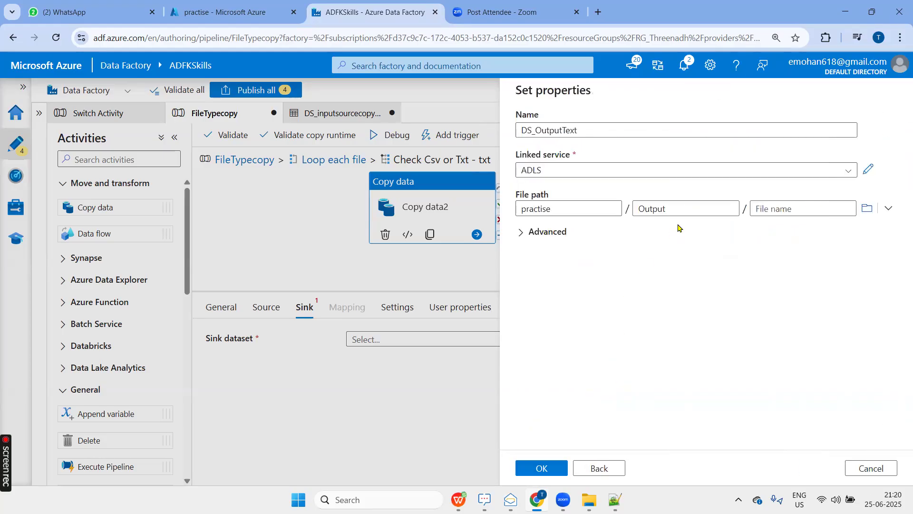
pyautogui.click(687, 213)
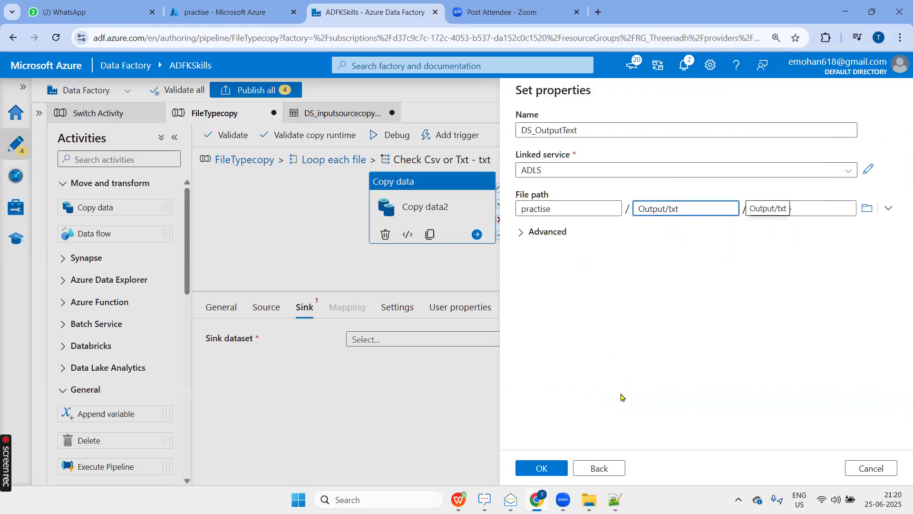
pyautogui.click(557, 467)
# Validate the FileTypecopy pipeline and dismiss the validation output.
pyautogui.moveTo(552, 291); pyautogui.dragTo(552, 366)
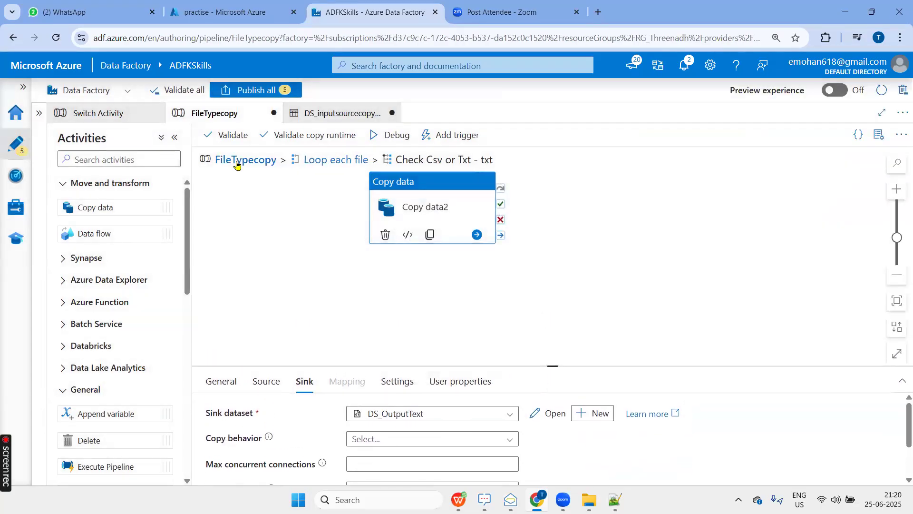
pyautogui.click(237, 137)
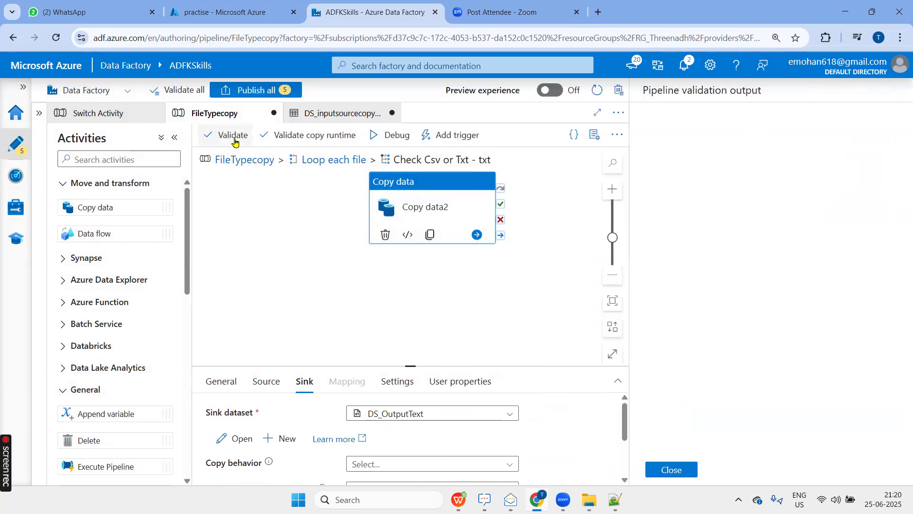
pyautogui.click(677, 470)
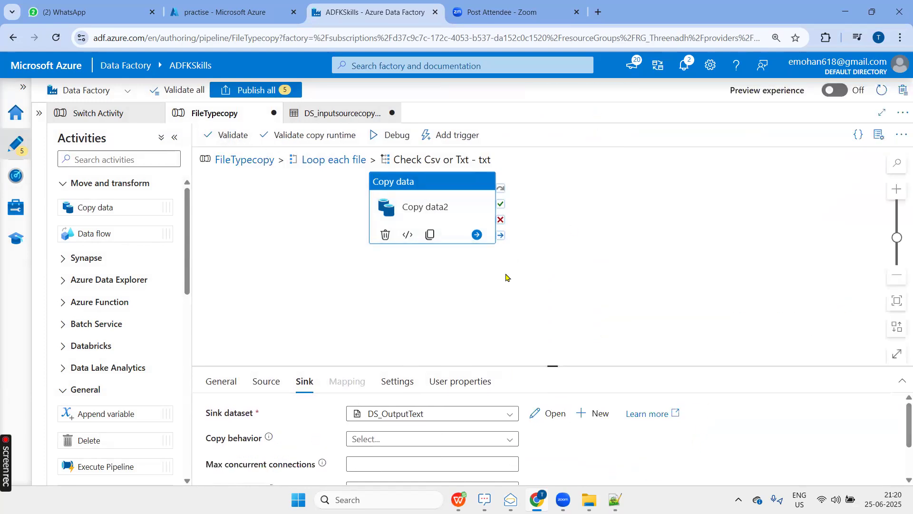
# Check the Output folder of the practise container in the Azure portal, and start a debug run of the FileTypecopy pipeline.
pyautogui.click(212, 13)
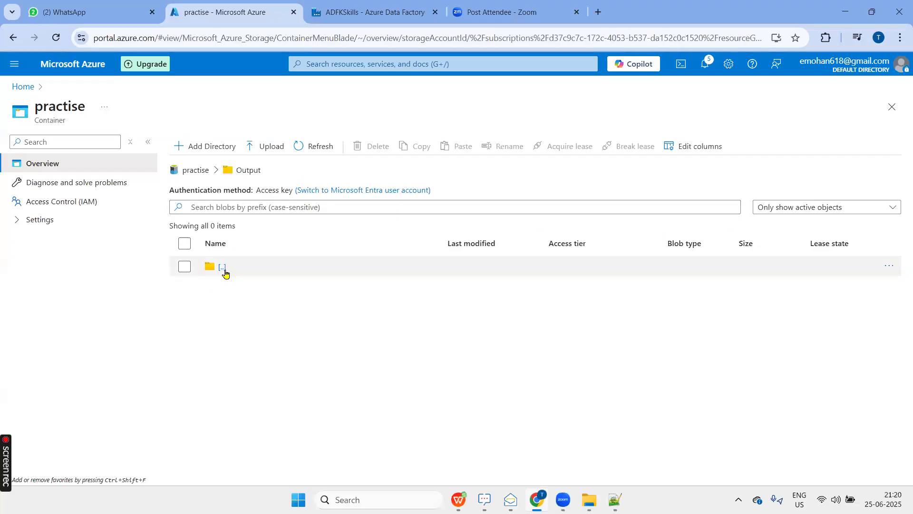
pyautogui.click(321, 6)
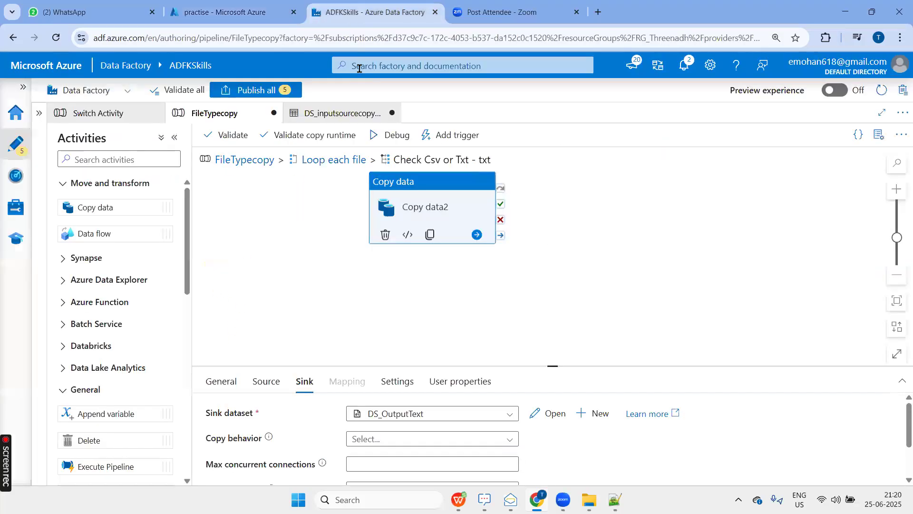
pyautogui.click(394, 139)
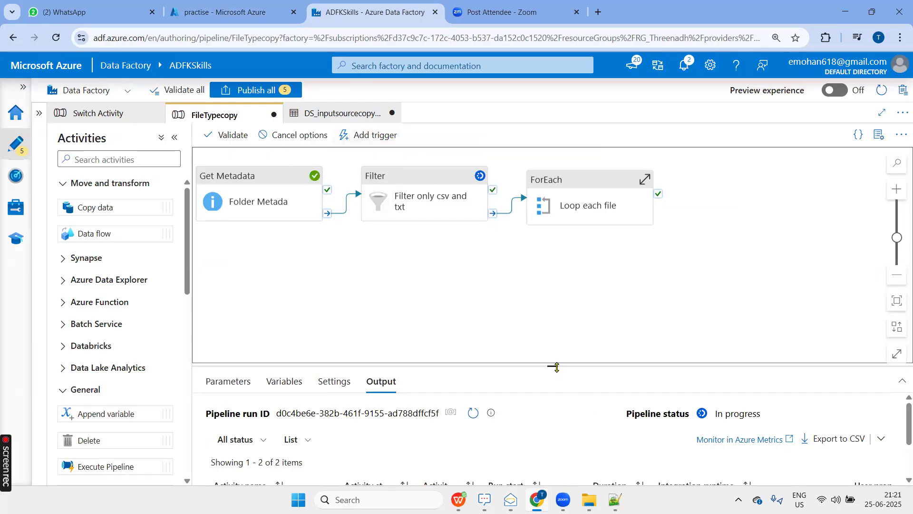
# Expand the Loop each file activity to follow its inner activities during the debug run, and collapse the Activities toolbox.
pyautogui.moveTo(552, 366); pyautogui.dragTo(559, 247)
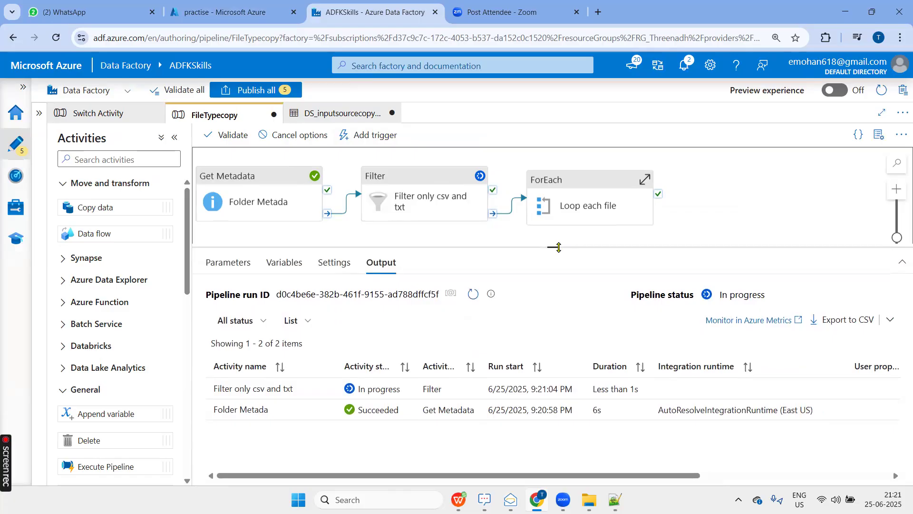
pyautogui.click(642, 183)
pyautogui.moveTo(553, 247); pyautogui.dragTo(542, 348)
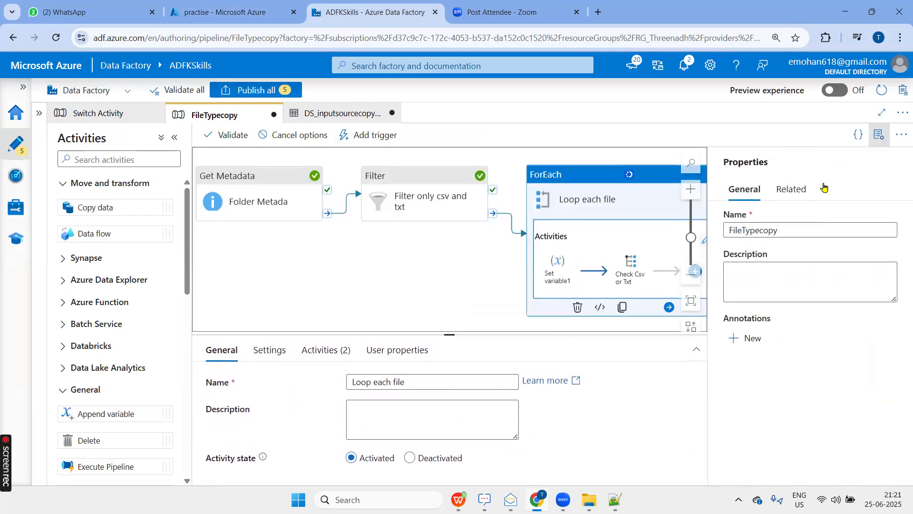
pyautogui.click(878, 135)
pyautogui.click(374, 305)
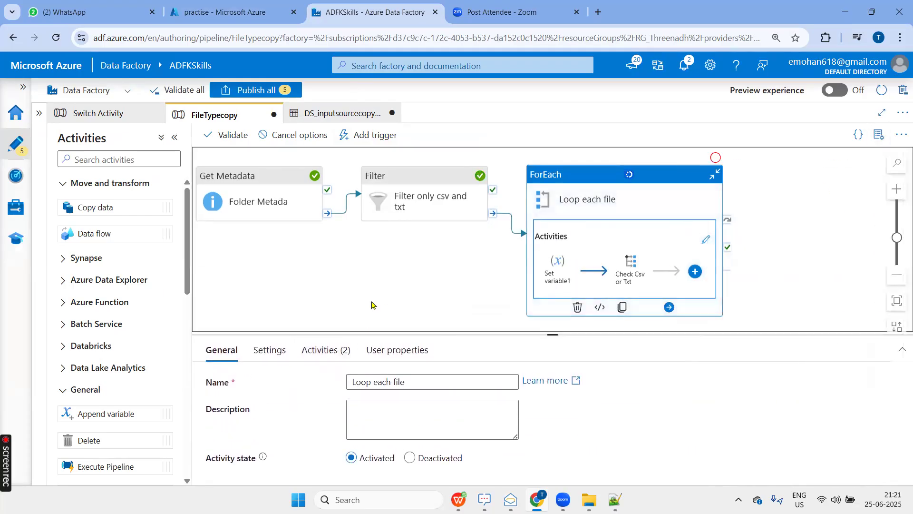
pyautogui.click(174, 139)
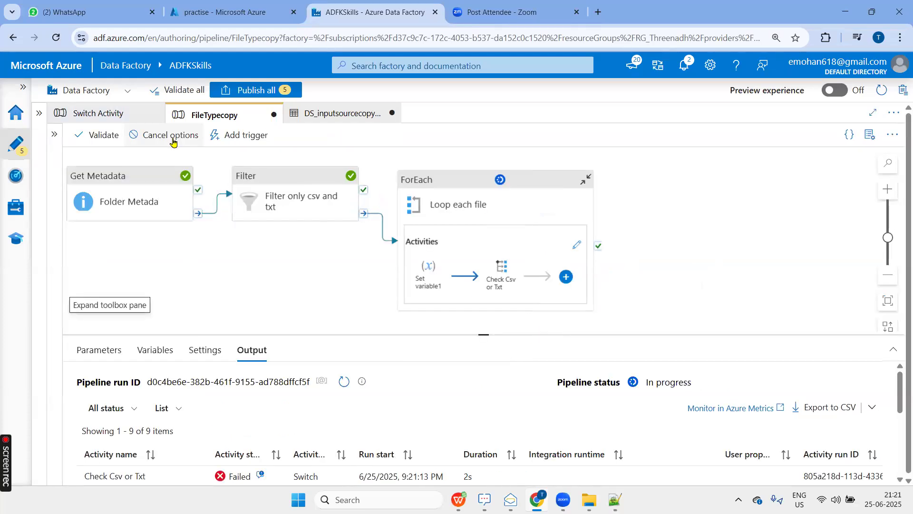
# Enlarge the debug run output and read the error details of a failed Check Csv or Txt run.
pyautogui.moveTo(480, 335); pyautogui.dragTo(481, 256)
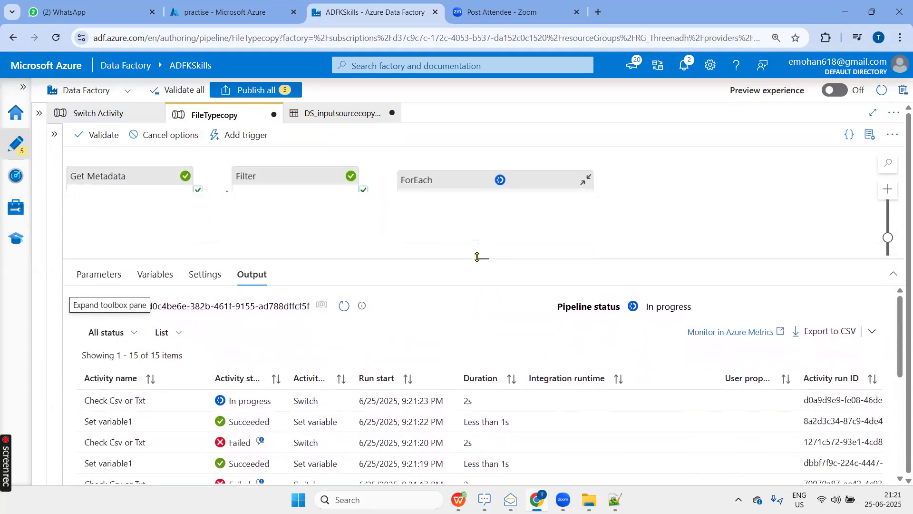
pyautogui.click(472, 187)
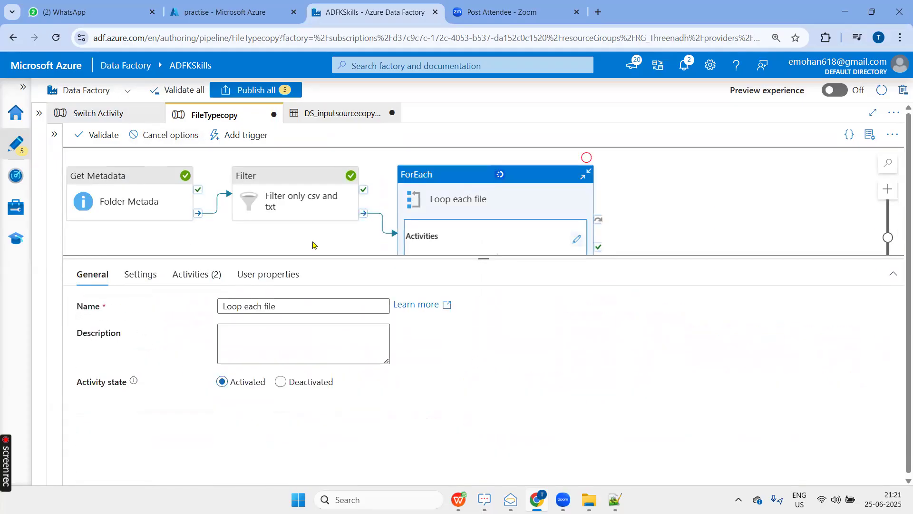
pyautogui.click(268, 249)
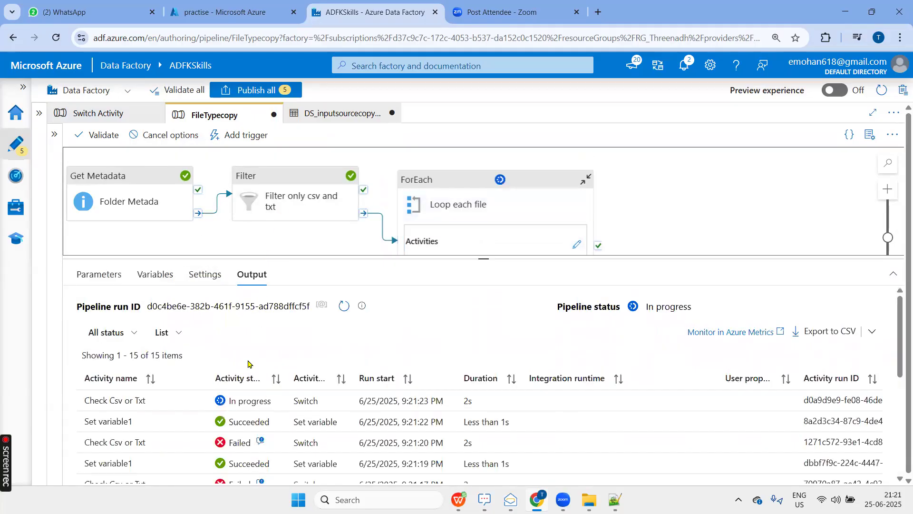
pyautogui.moveTo(485, 257); pyautogui.dragTo(496, 177)
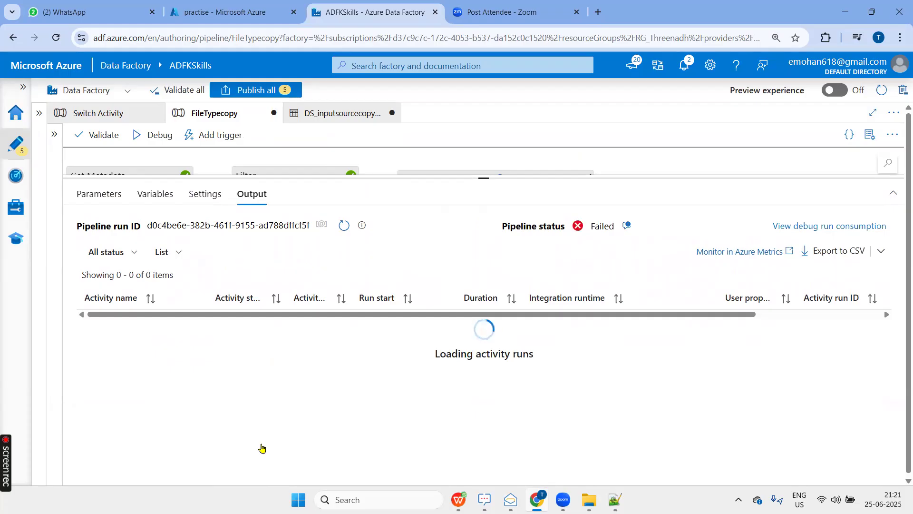
pyautogui.click(260, 445)
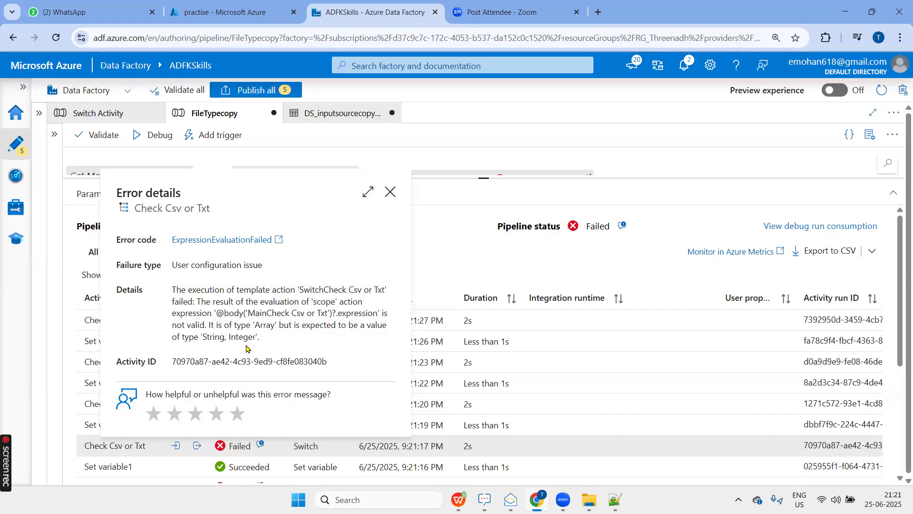
pyautogui.click(390, 192)
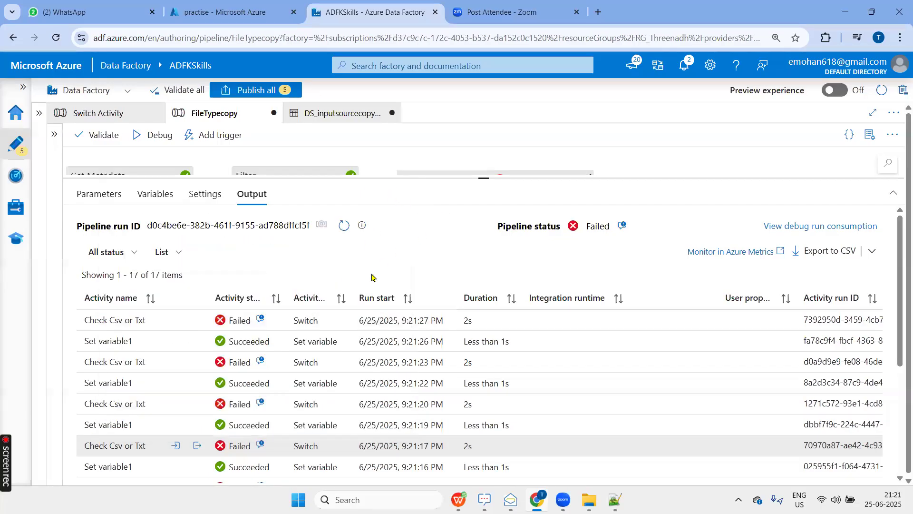
# Open the activities inside Loop each file and check the variable name and value of Set variable1.
pyautogui.moveTo(469, 201); pyautogui.dragTo(440, 317)
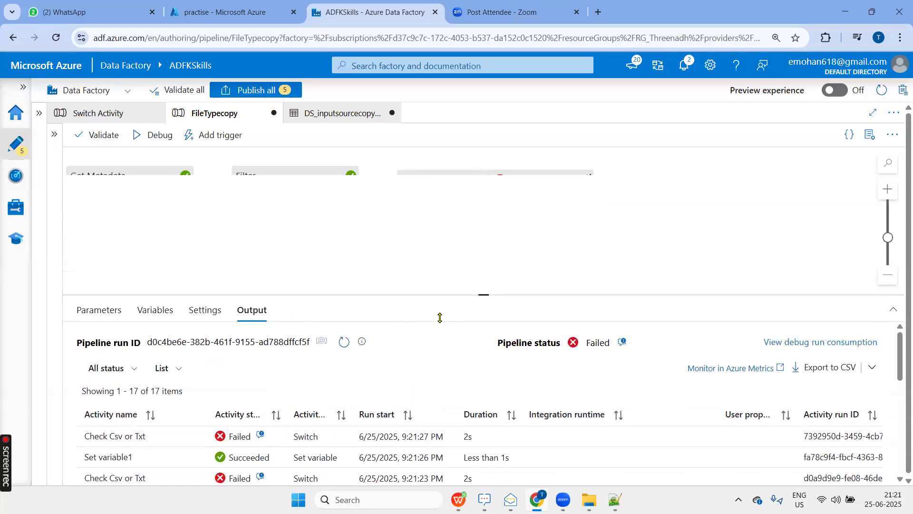
pyautogui.click(457, 184)
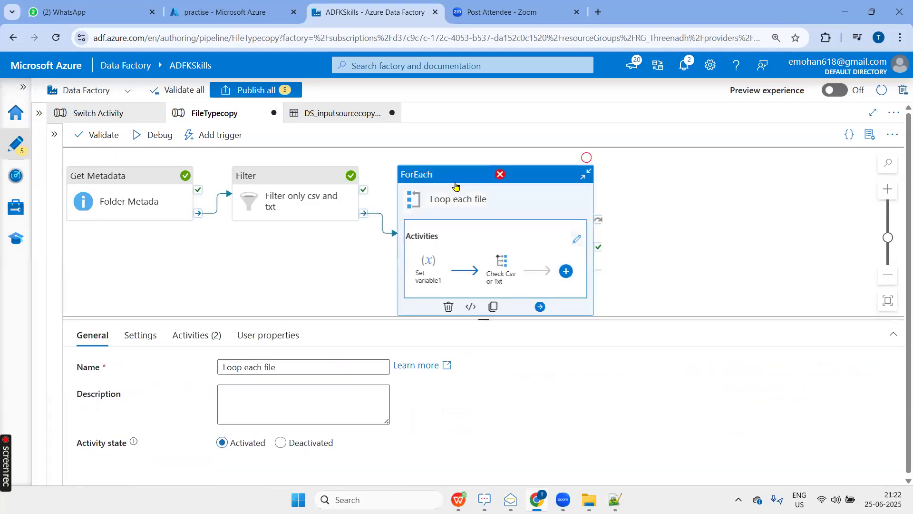
pyautogui.click(577, 240)
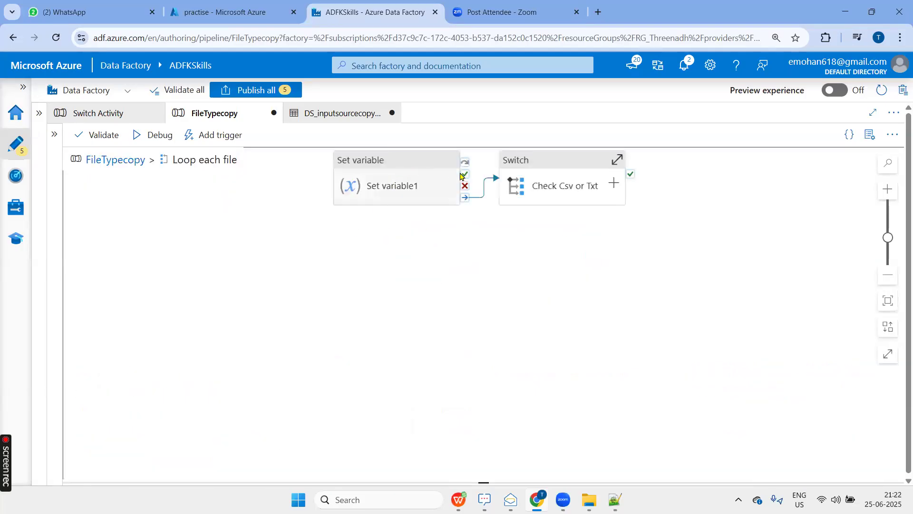
pyautogui.click(410, 170)
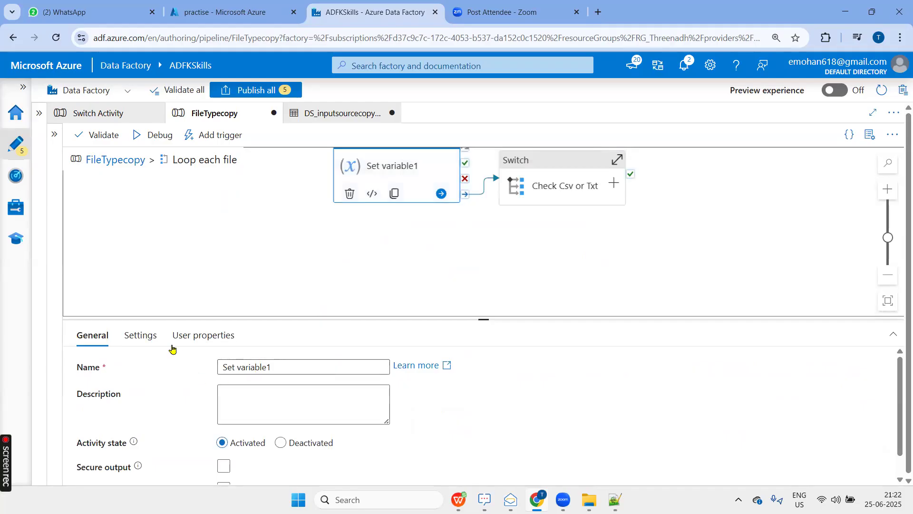
pyautogui.click(141, 336)
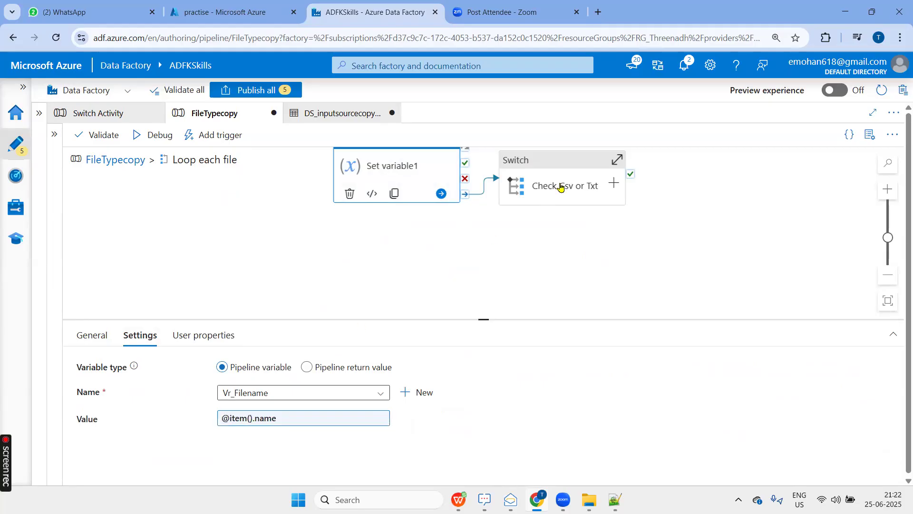
pyautogui.click(561, 164)
pyautogui.click(147, 338)
pyautogui.click(287, 367)
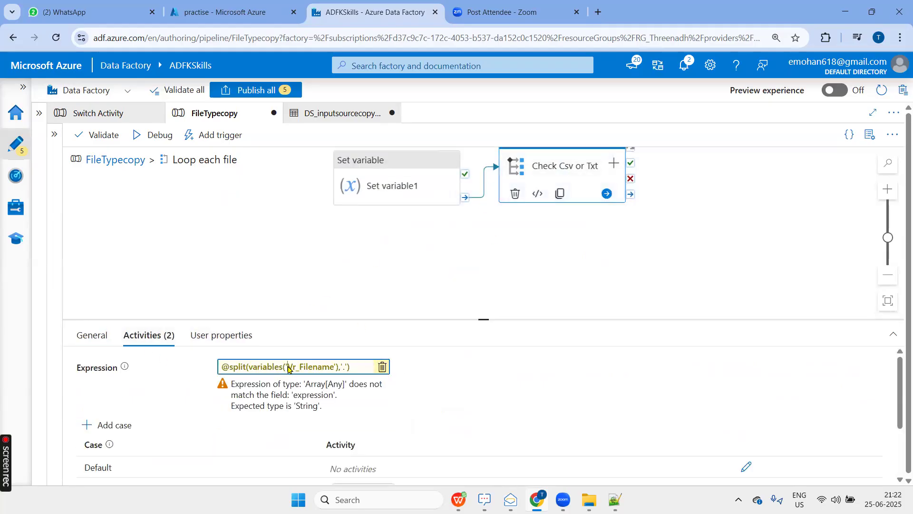
pyautogui.moveTo(555, 132); pyautogui.dragTo(675, 132)
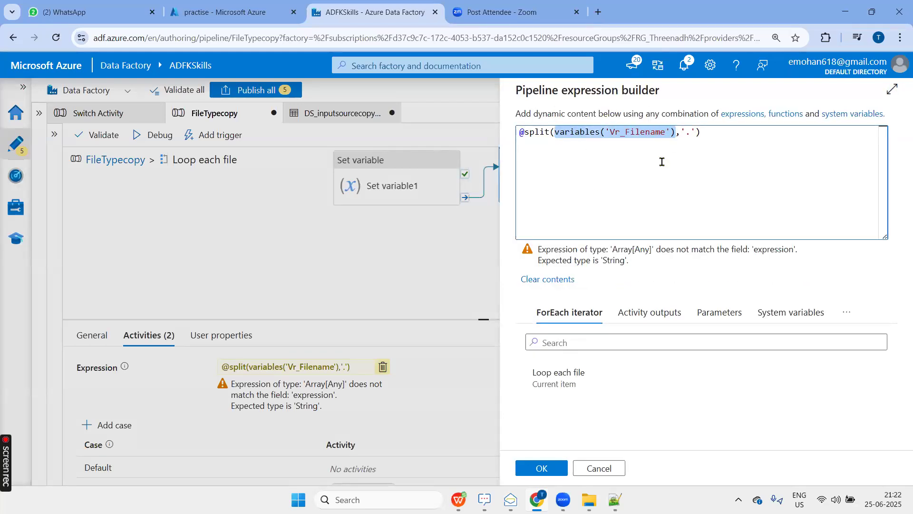
pyautogui.write('@split(@')
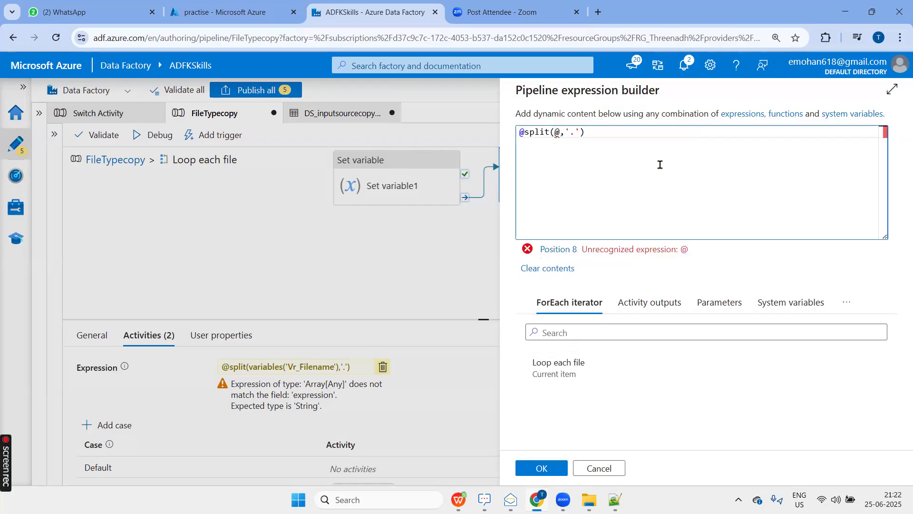
pyautogui.press('BackSpace')
pyautogui.click(557, 373)
pyautogui.click(585, 133)
pyautogui.write('.name')
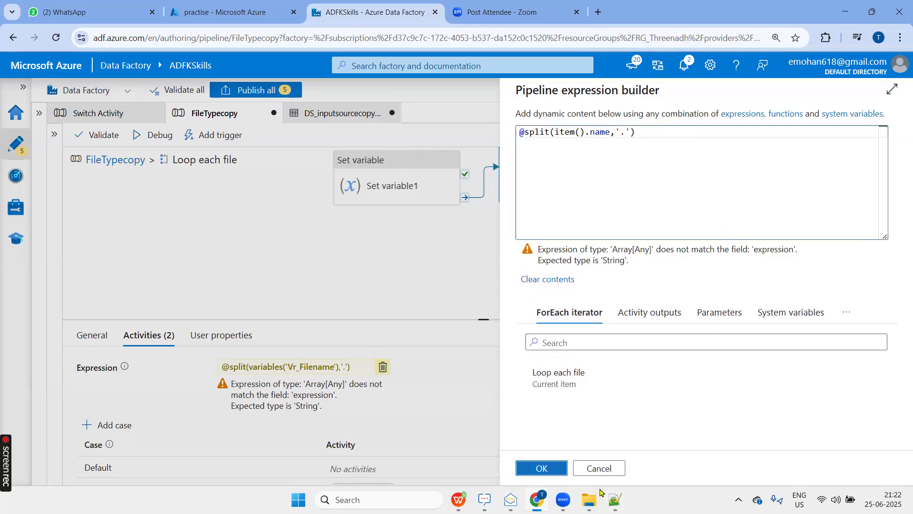
pyautogui.click(541, 467)
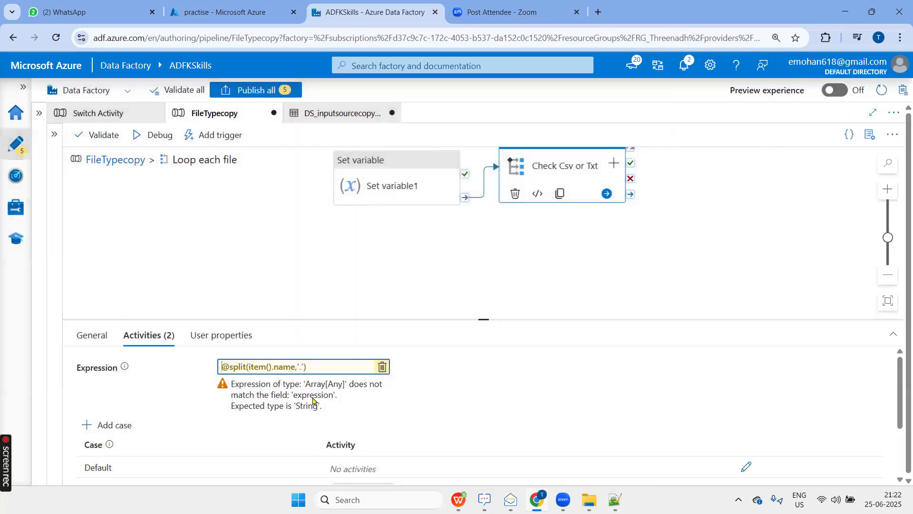
pyautogui.click(383, 370)
pyautogui.click(316, 391)
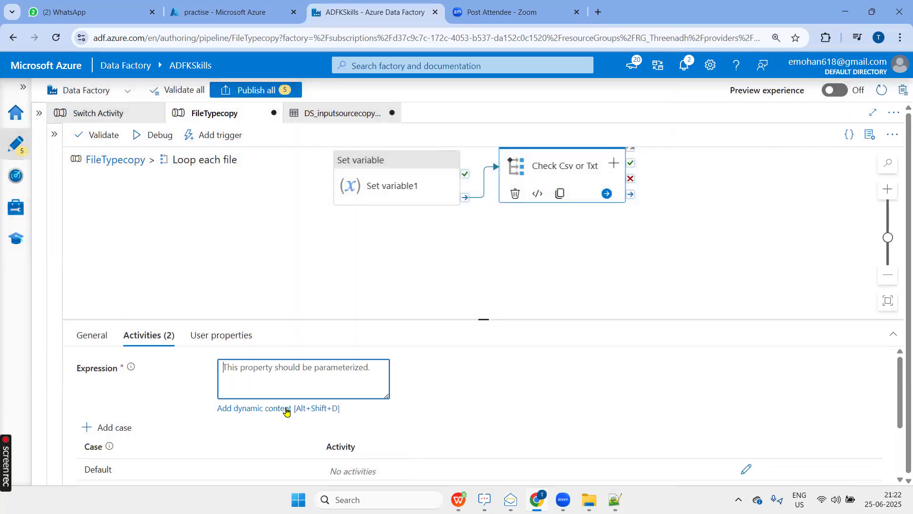
pyautogui.click(286, 408)
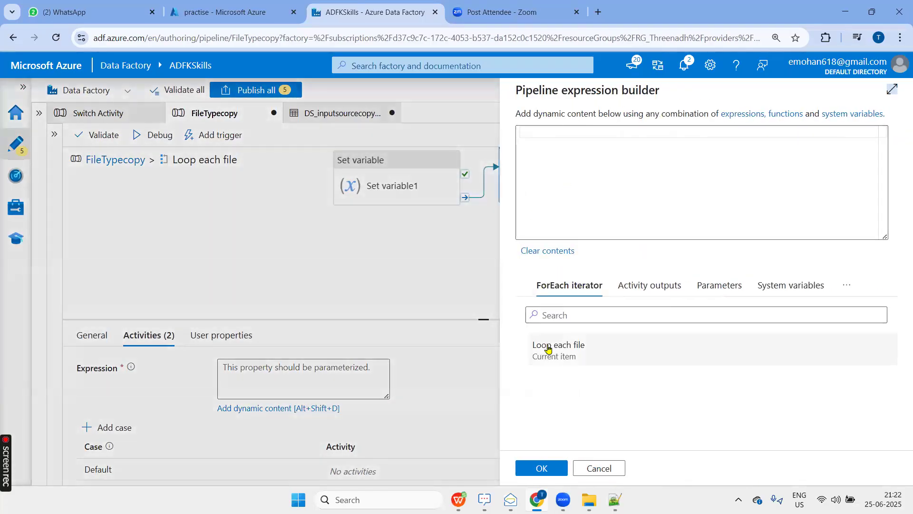
pyautogui.click(589, 155)
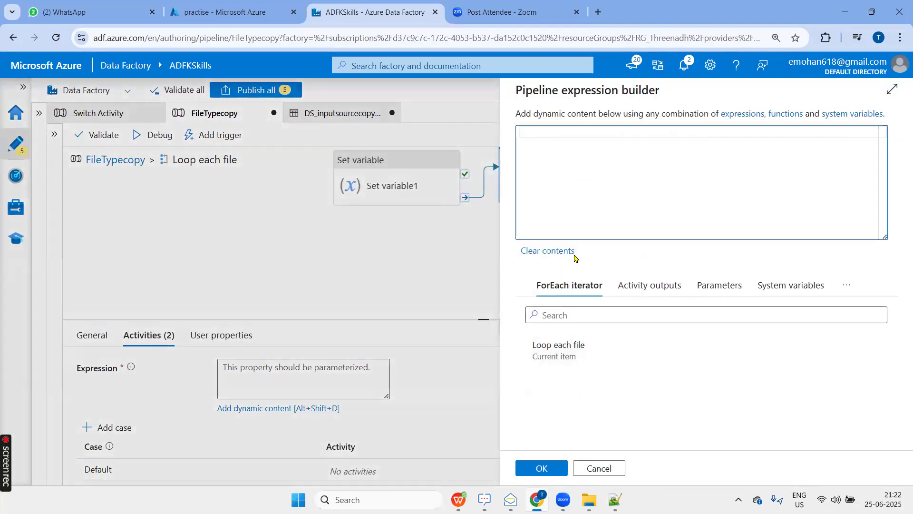
pyautogui.write('@spl')
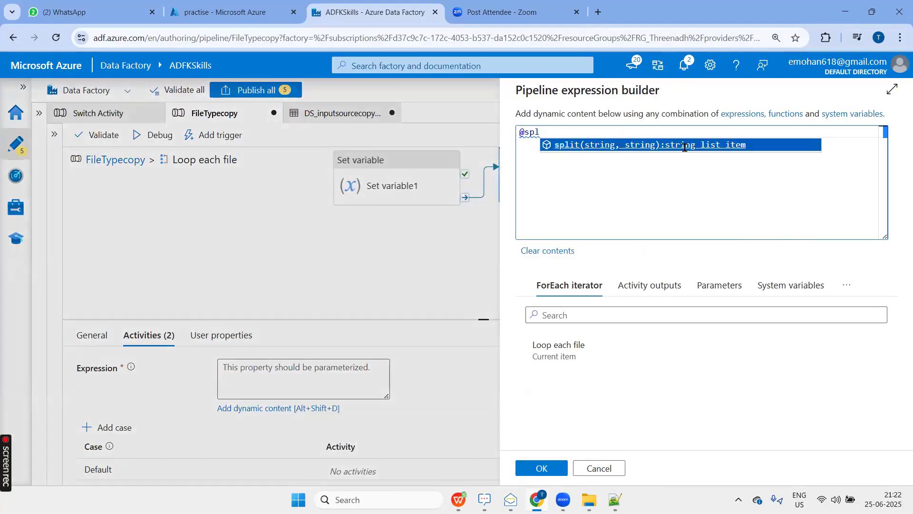
pyautogui.click(663, 145)
pyautogui.click(556, 364)
pyautogui.click(591, 131)
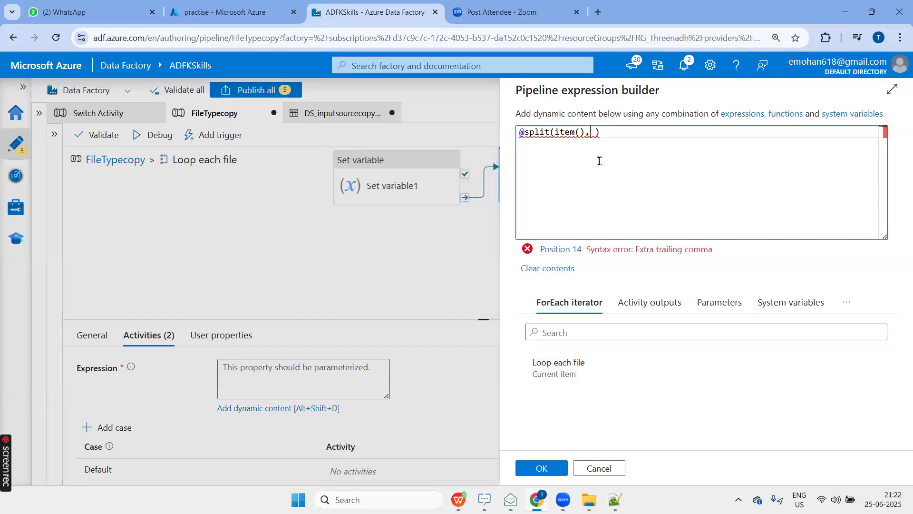
pyautogui.write("'.'")
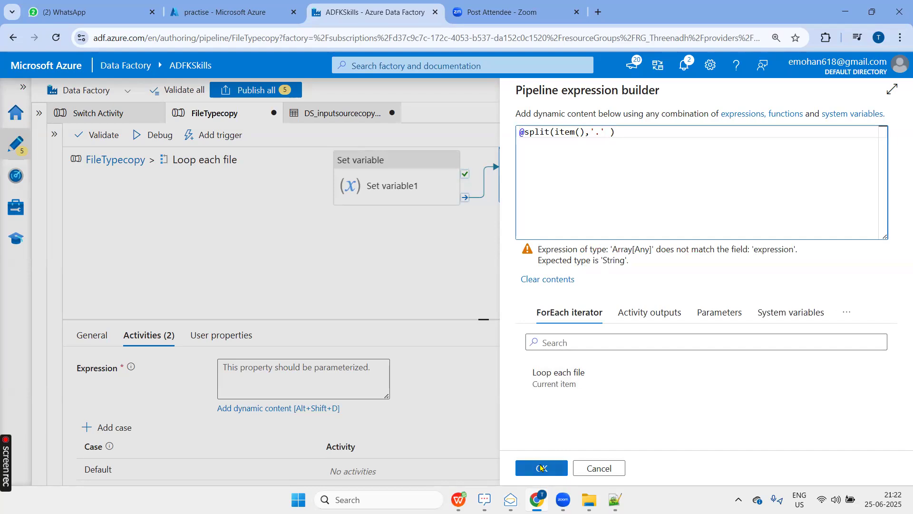
pyautogui.click(540, 468)
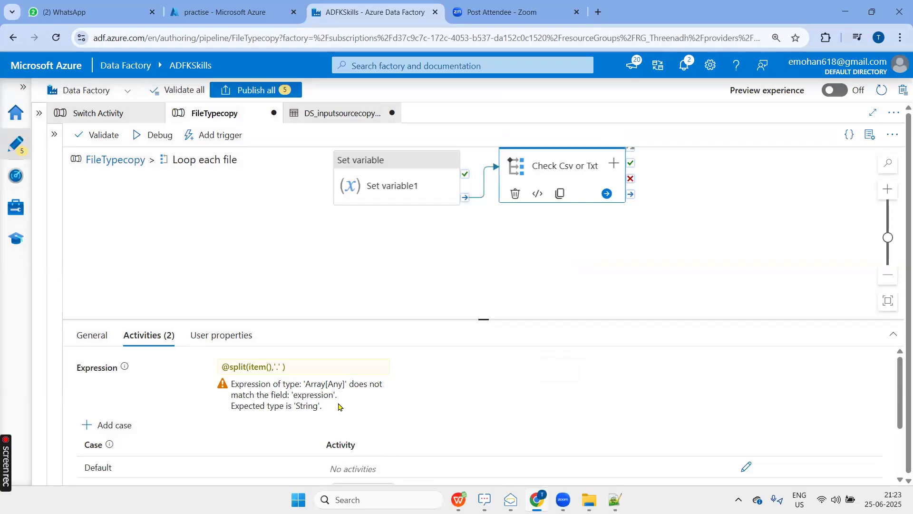
# Review the split expression of the Check Csv or Txt switch without changing it.
pyautogui.click(302, 370)
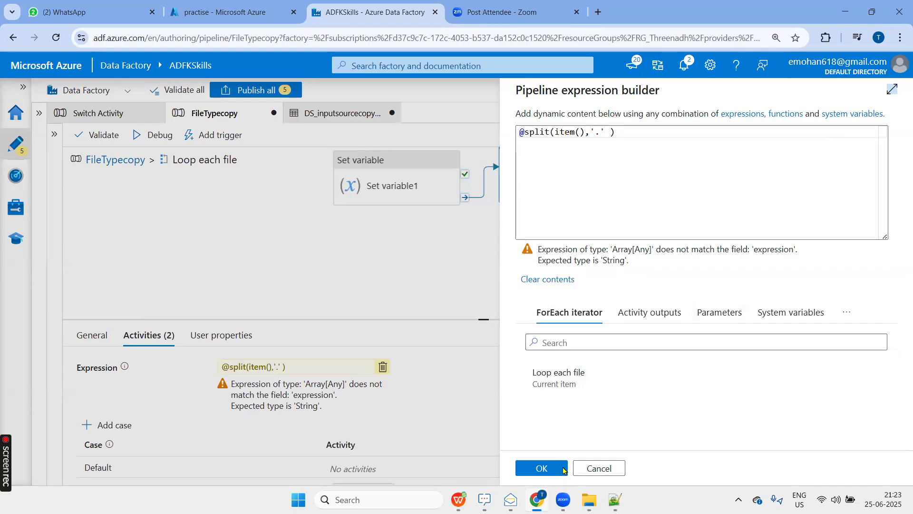
pyautogui.click(604, 468)
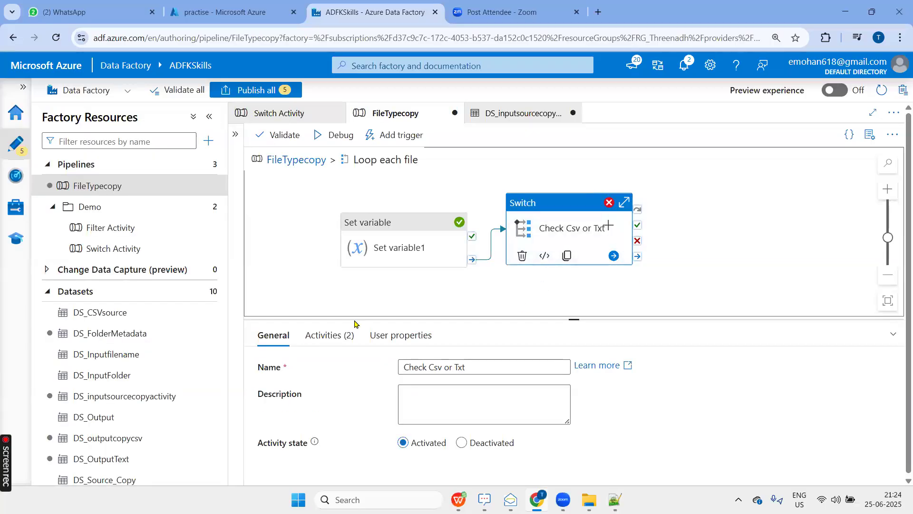
pyautogui.click(328, 335)
pyautogui.click(486, 374)
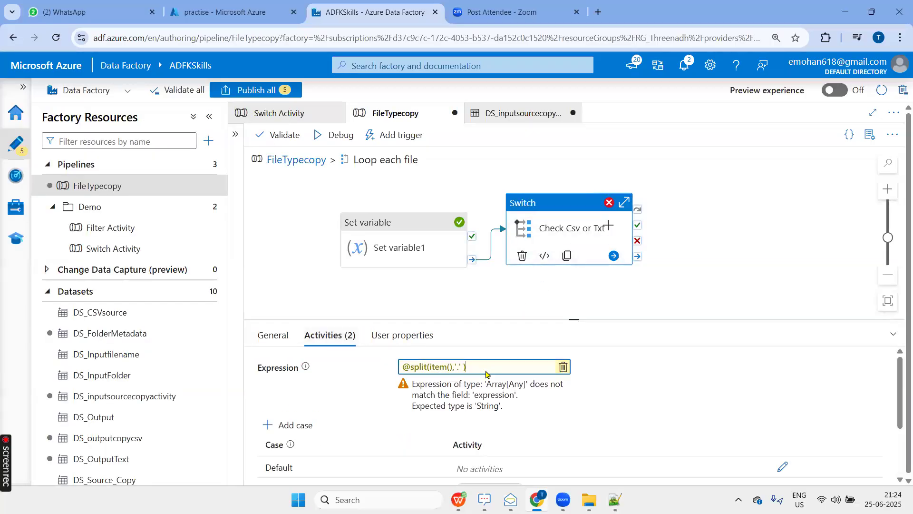
# Check the filtered file list in Notepad++, then examine the April 2019.csv name-splitting example in the ADF.xlsx workbook in WPS Office.
pyautogui.click(615, 500)
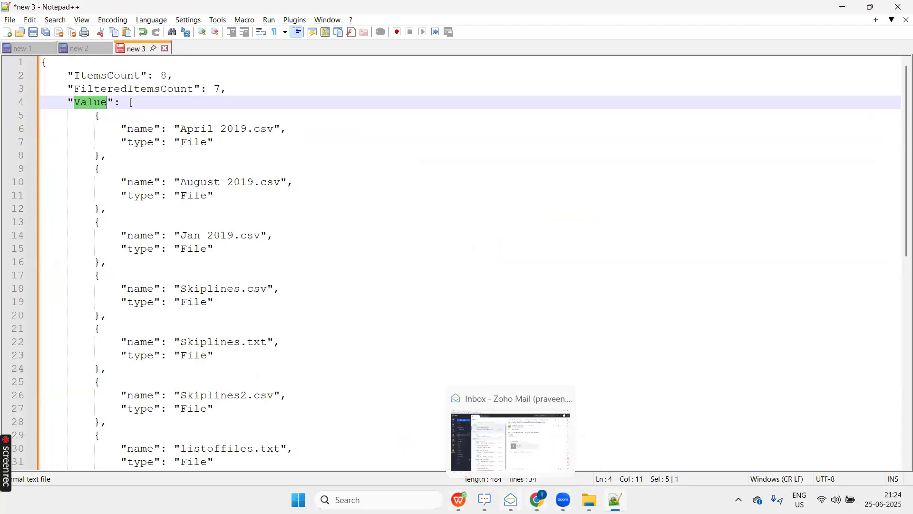
pyautogui.click(459, 499)
pyautogui.click(326, 416)
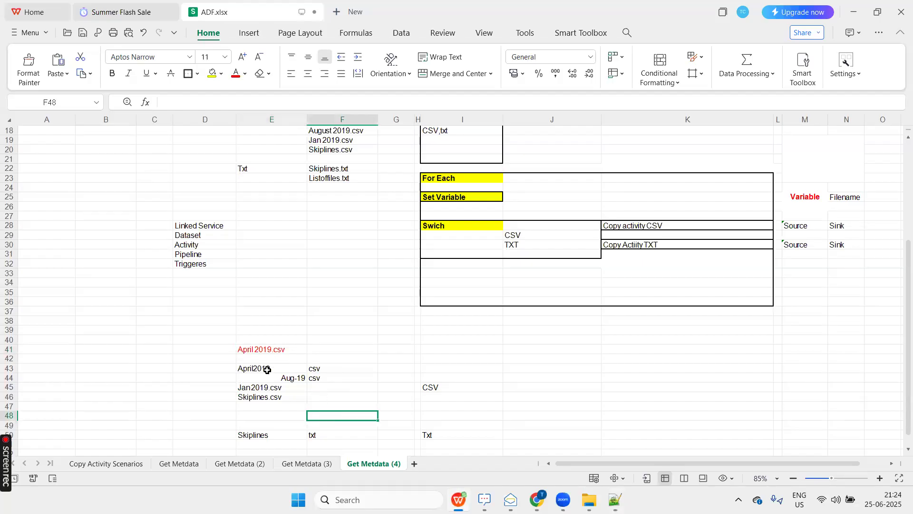
pyautogui.click(266, 351)
pyautogui.scroll(1, 336, 363)
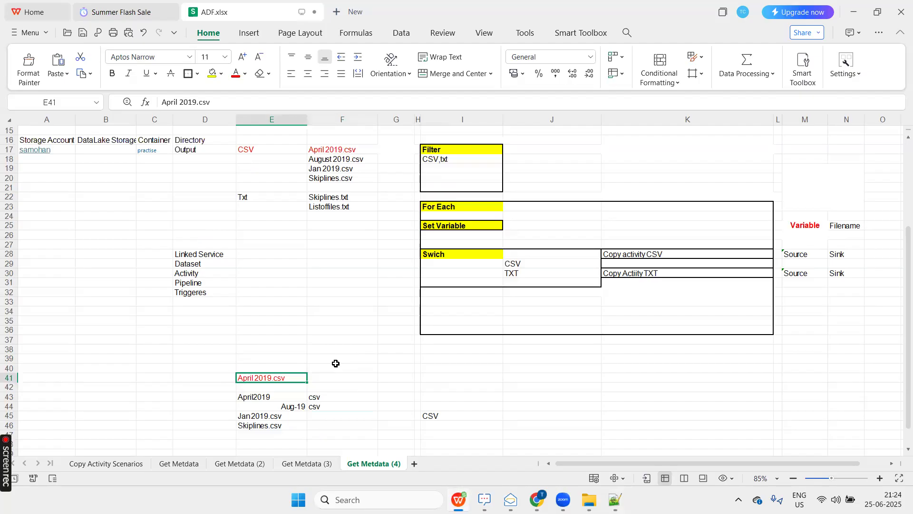
pyautogui.click(288, 398)
pyautogui.click(336, 397)
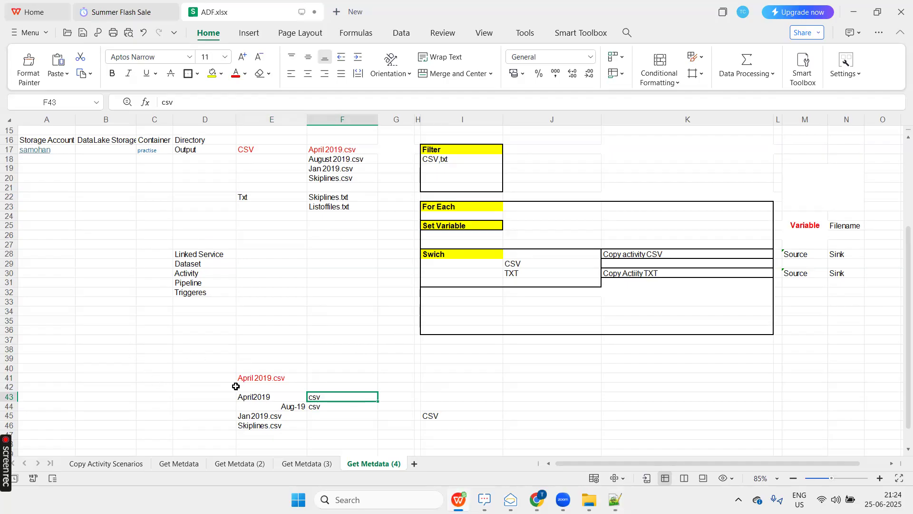
pyautogui.click(256, 377)
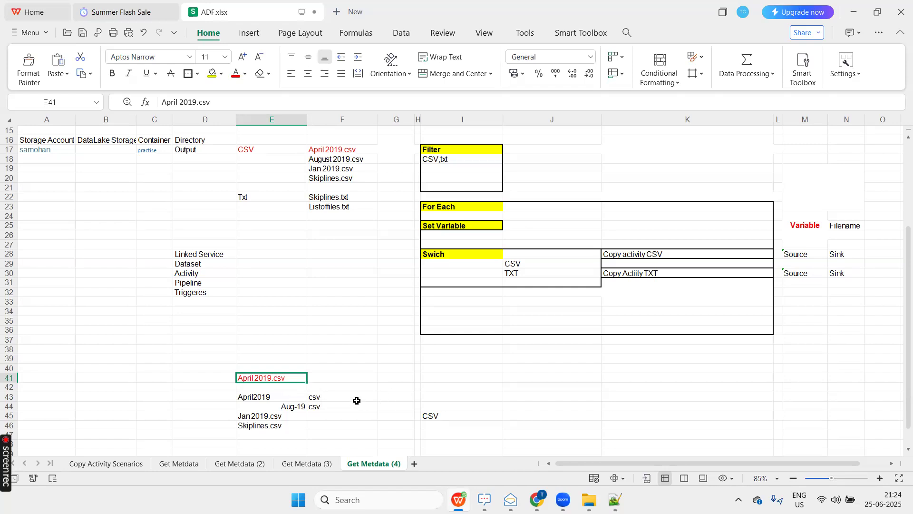
# Compare the item() argument of the switch's split expression with the April2019 and csv parts in the ADF.xlsx workbook.
pyautogui.hotkey('alt', 'Tab')
pyautogui.hotkey('alt', 'Tab')
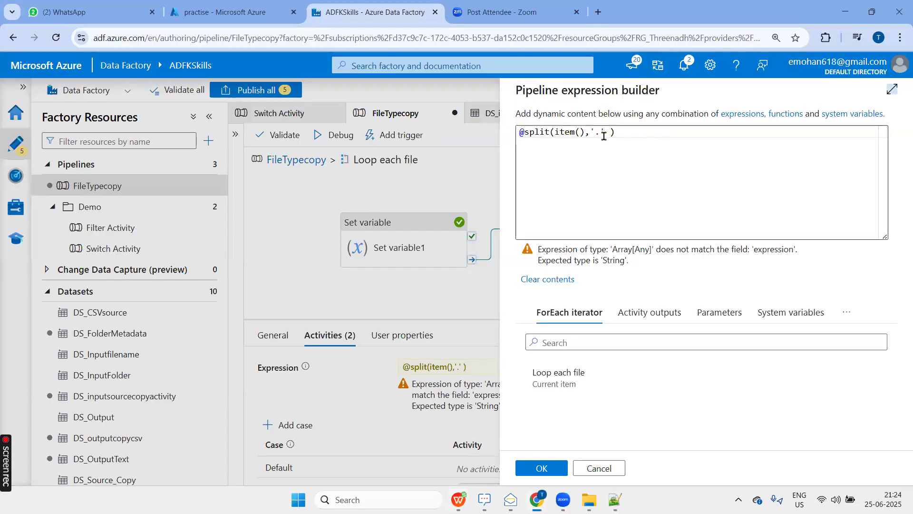
pyautogui.moveTo(585, 133); pyautogui.dragTo(554, 133)
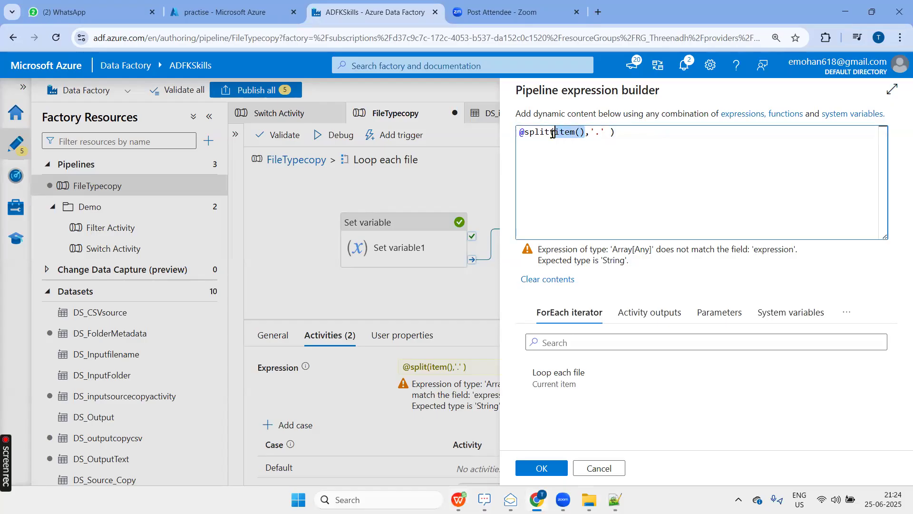
pyautogui.hotkey('alt', 'Tab')
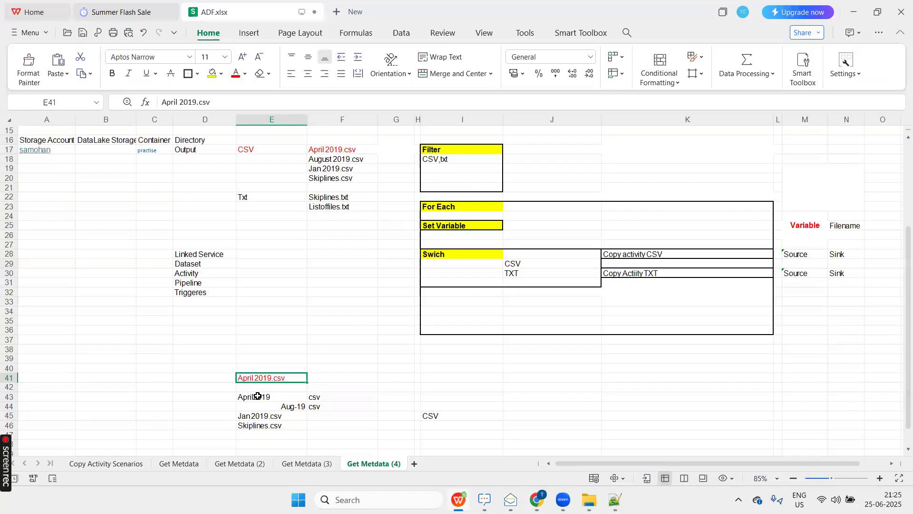
pyautogui.click(257, 395)
pyautogui.keyDown('ctrl'); pyautogui.click(333, 394); pyautogui.keyUp('ctrl')
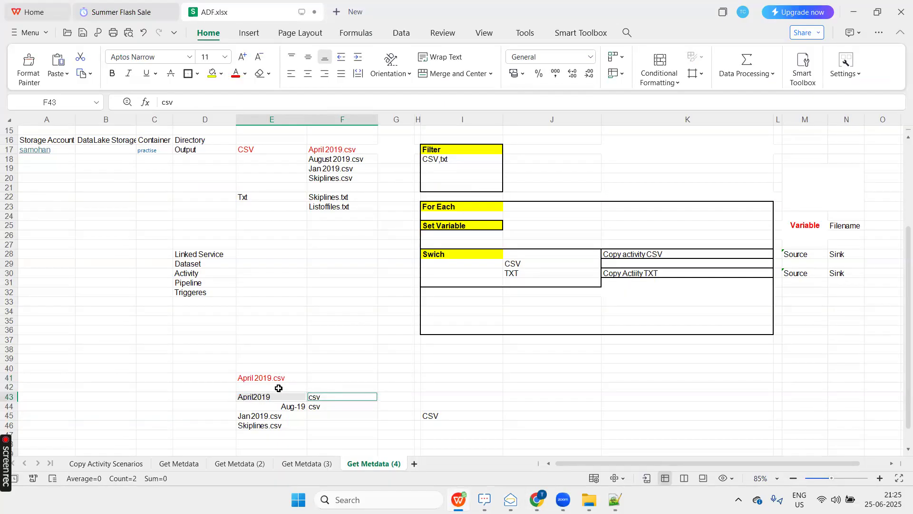
# Enter the array index 0 above April2019 in E42 and 1 above csv in F42 of the splitting example.
pyautogui.click(279, 388)
pyautogui.press('Down')
pyautogui.press('Up')
pyautogui.press('Down')
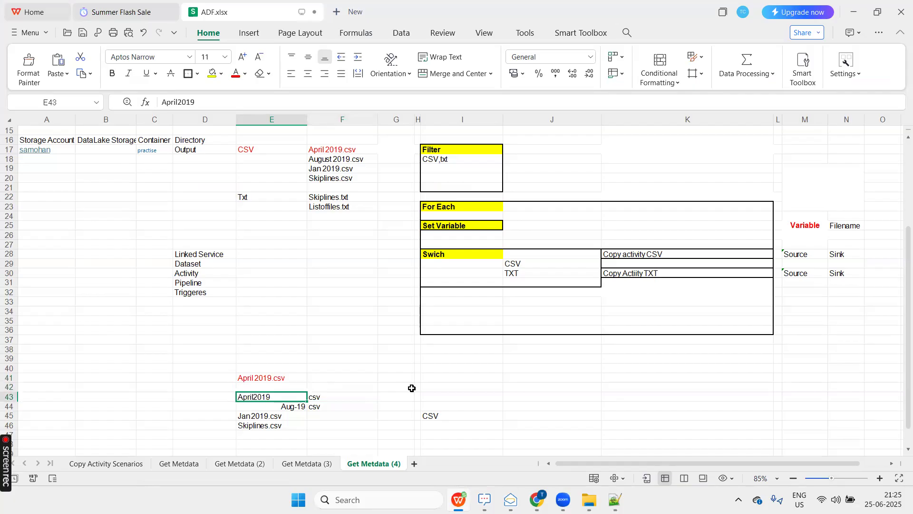
pyautogui.press('Right')
pyautogui.press('Up')
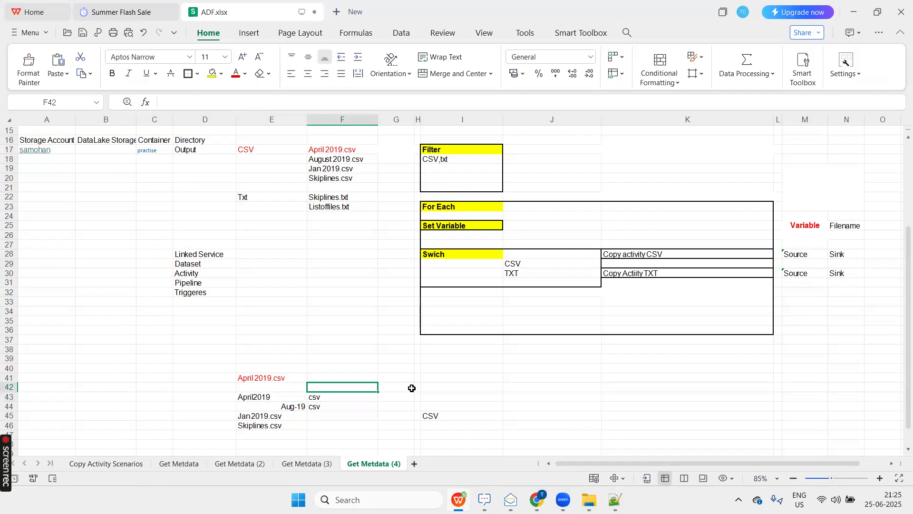
pyautogui.press('Left')
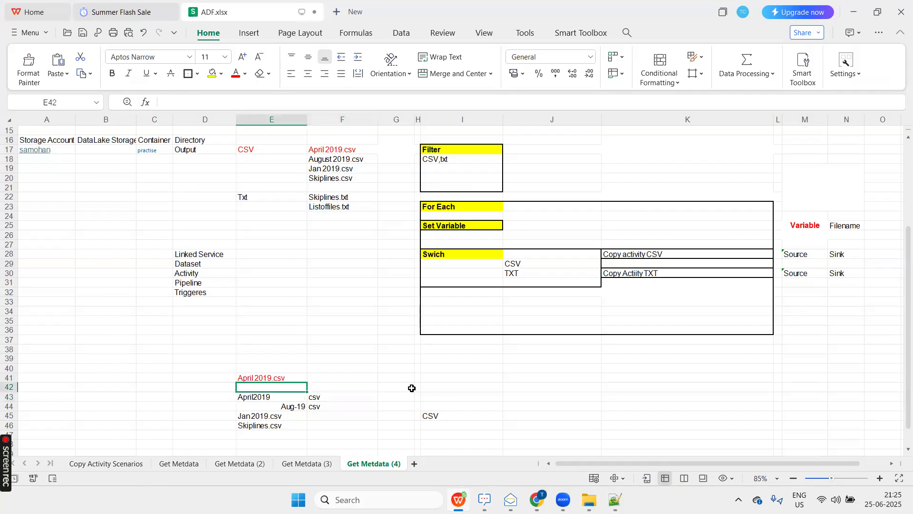
pyautogui.write('0')
pyautogui.press('Tab')
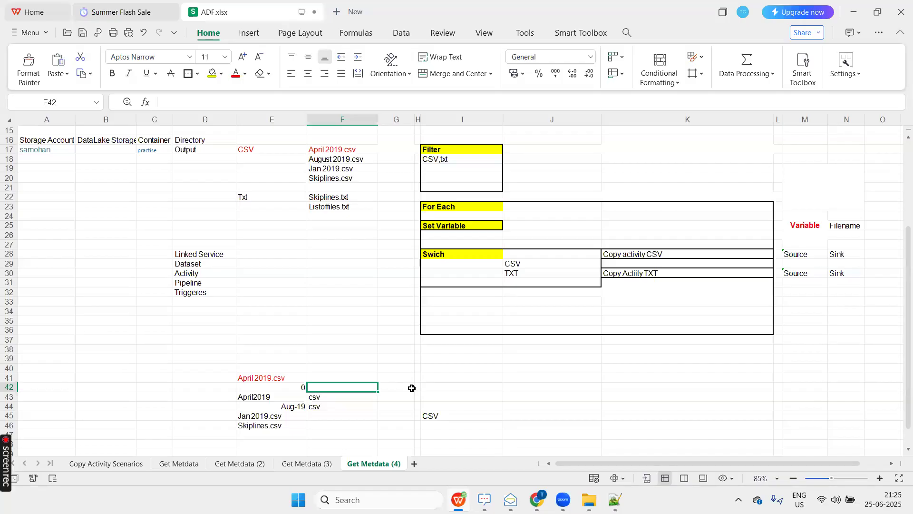
pyautogui.write('1')
pyautogui.press('Tab')
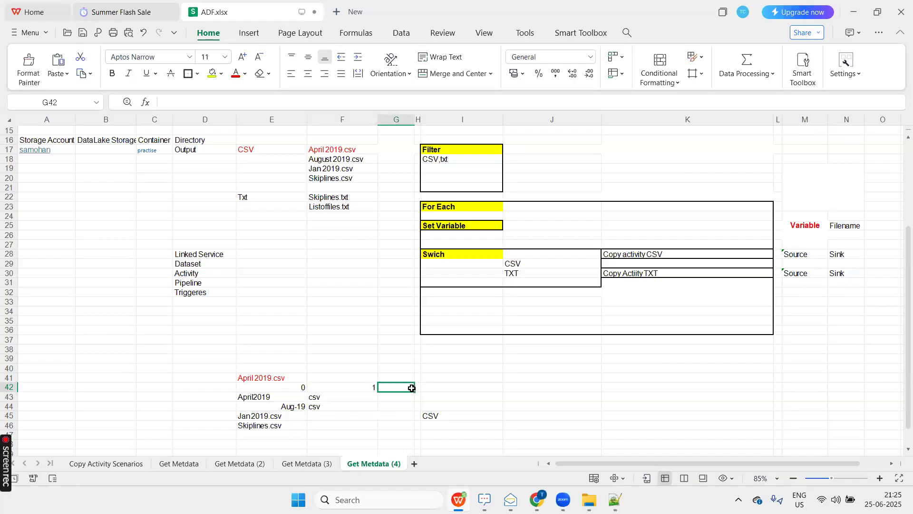
pyautogui.hotkey('alt', 'Tab')
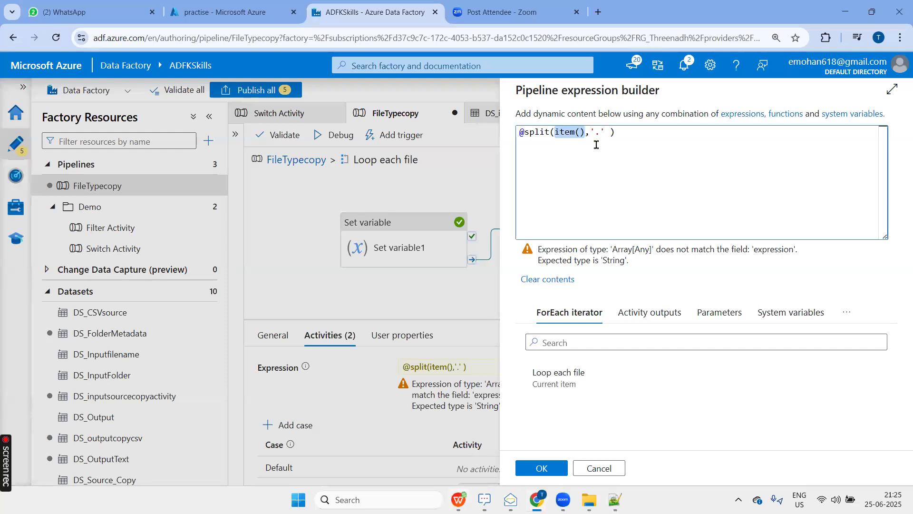
pyautogui.press('BackSpace')
pyautogui.click(846, 311)
pyautogui.click(761, 359)
pyautogui.click(555, 372)
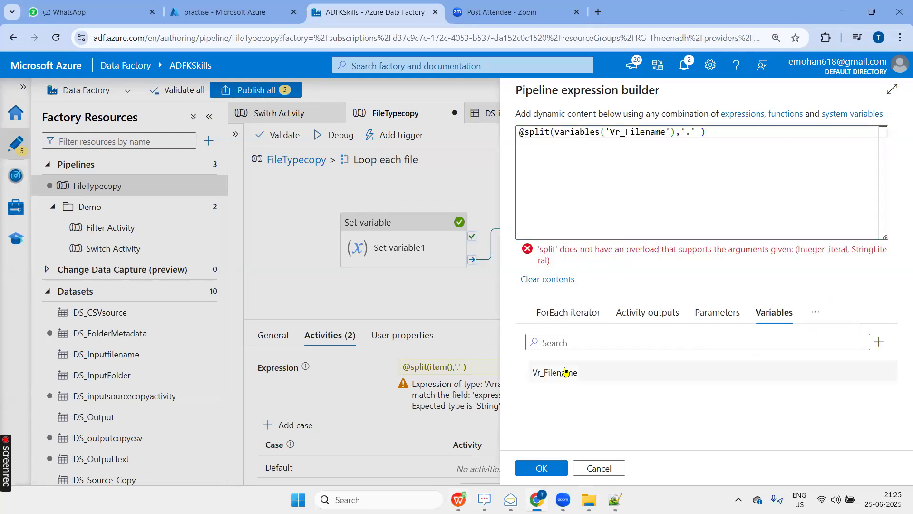
pyautogui.click(756, 141)
pyautogui.write('[')
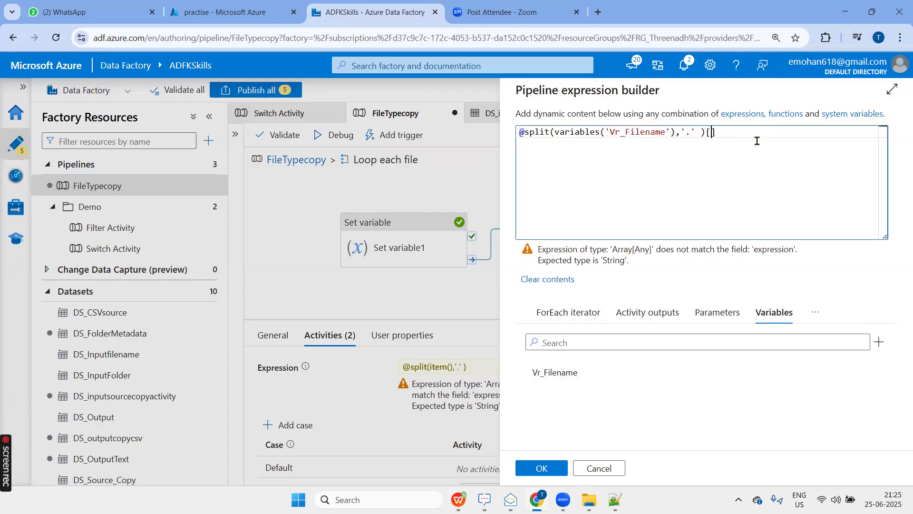
pyautogui.write('0')
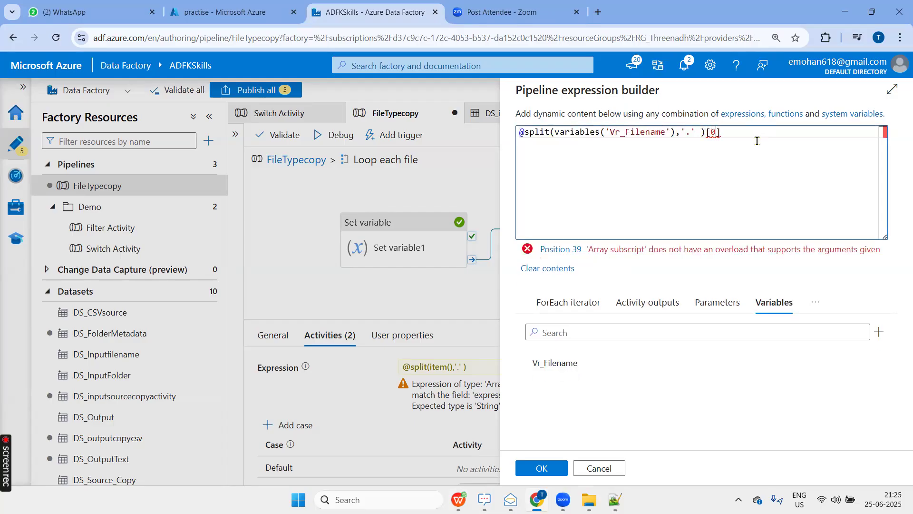
pyautogui.press('BackSpace')
pyautogui.write('1')
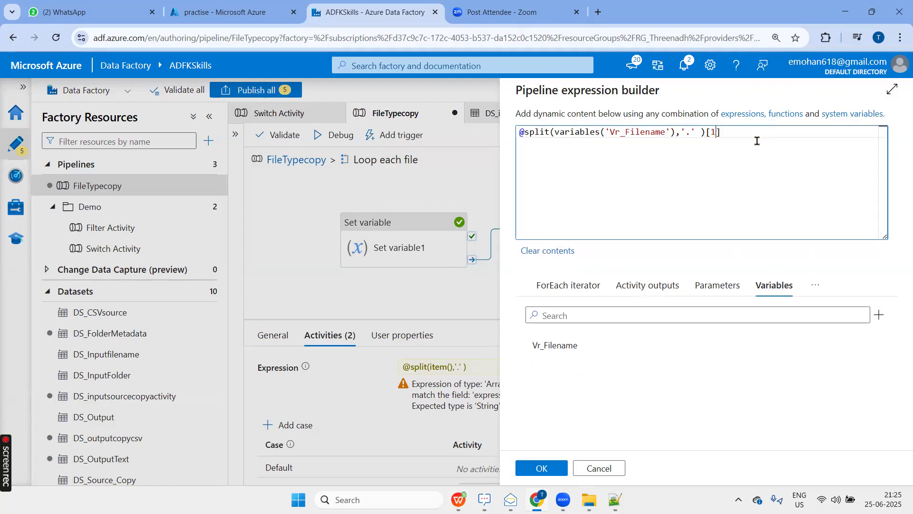
pyautogui.click(540, 468)
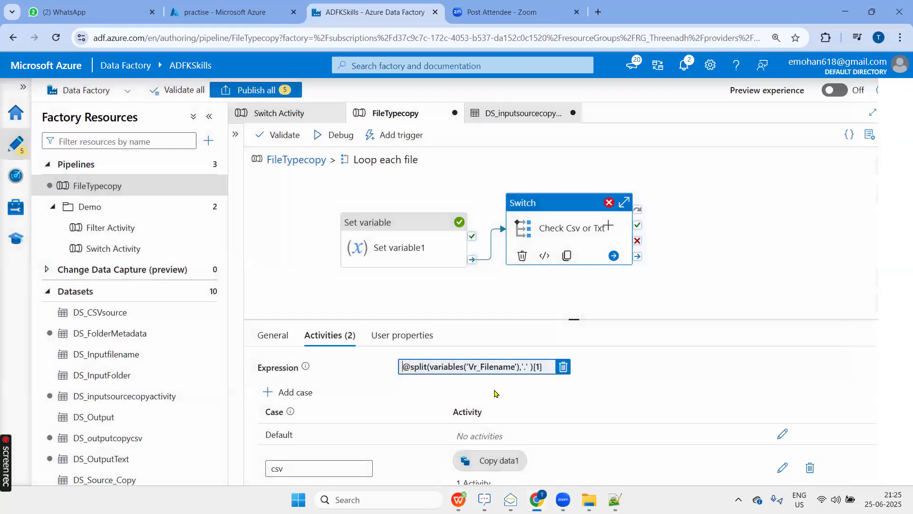
# Check the csv and txt cases of the switch and validate the FileTypecopy pipeline.
pyautogui.scroll(-2, 286, 428)
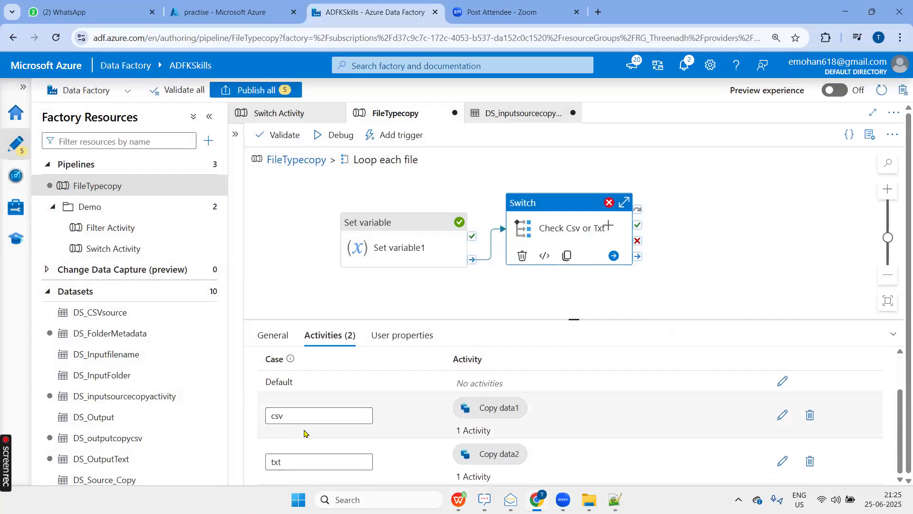
pyautogui.click(284, 135)
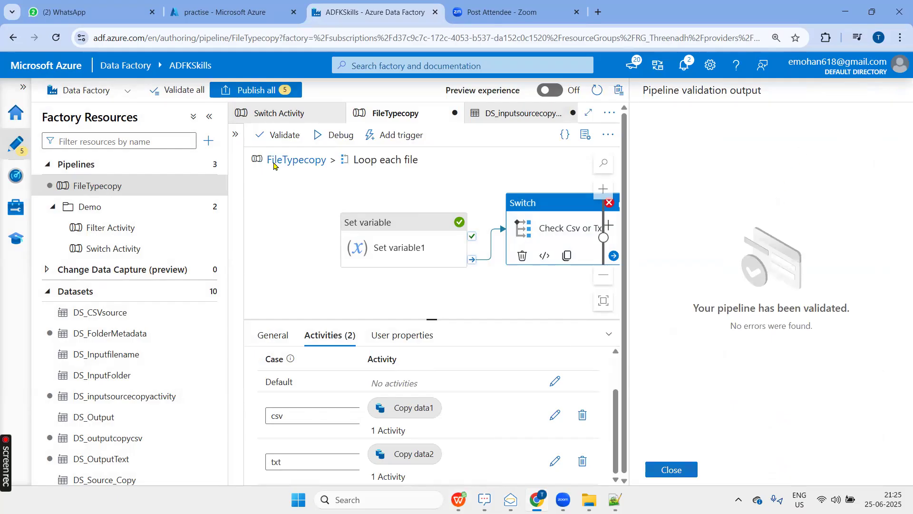
pyautogui.click(671, 469)
pyautogui.click(428, 298)
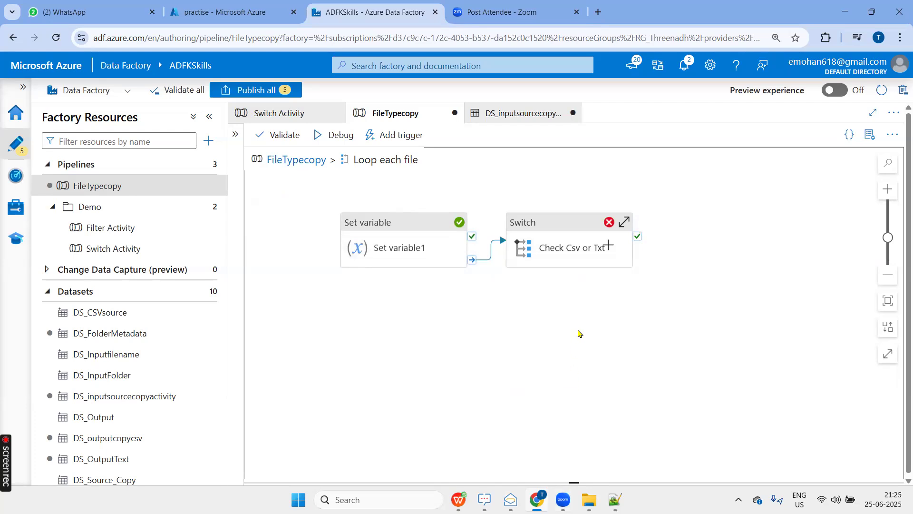
# Return to the FileTypecopy pipeline's run output and refresh the practise container's Output folder in the Azure portal.
pyautogui.click(298, 161)
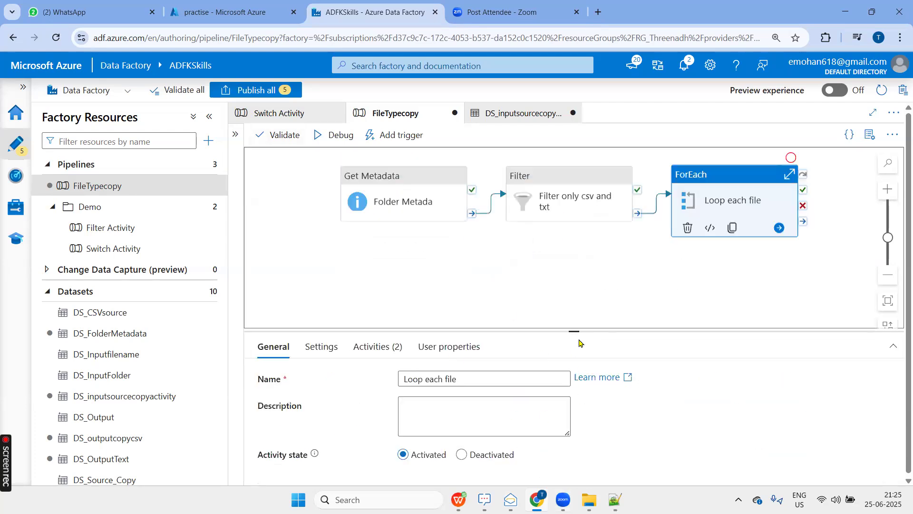
pyautogui.click(556, 296)
pyautogui.moveTo(573, 330); pyautogui.dragTo(566, 243)
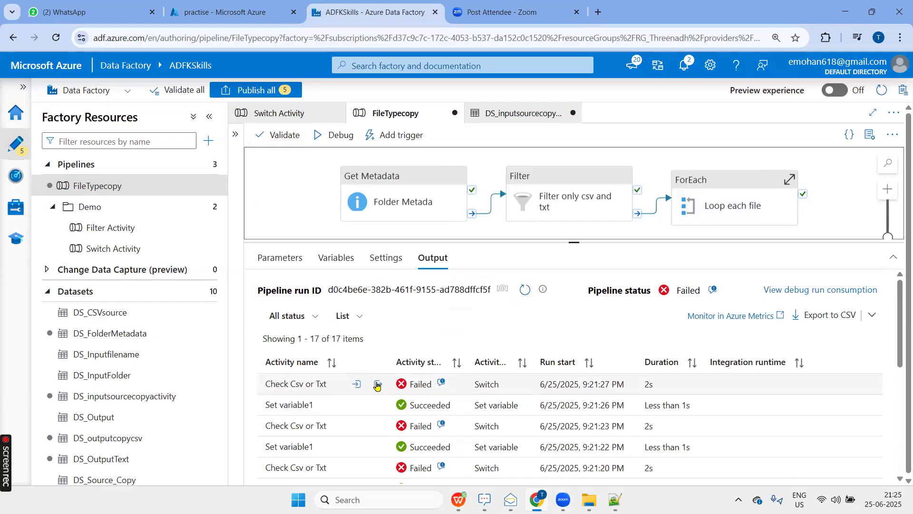
pyautogui.click(224, 14)
pyautogui.click(318, 153)
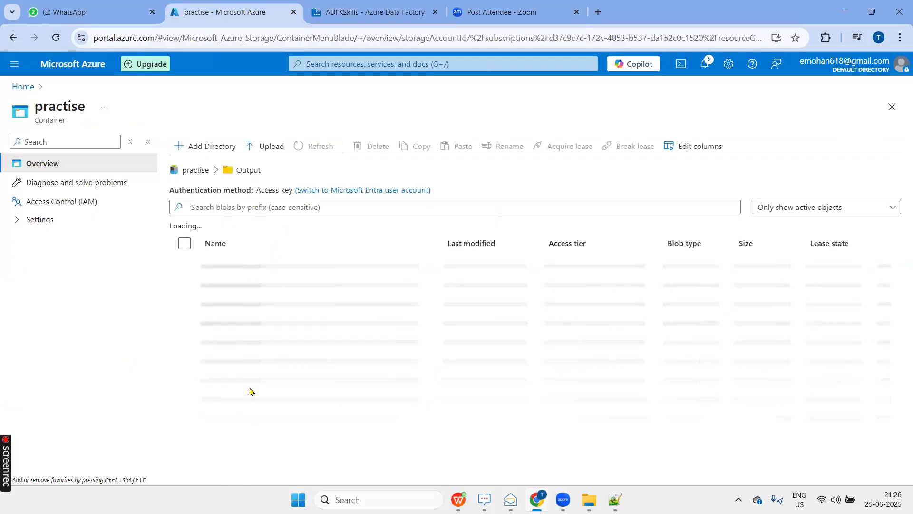
# Switch to Data Factory, run the FileTypecopy pipeline in debug mode and monitor its activity runs.
pyautogui.click(352, 13)
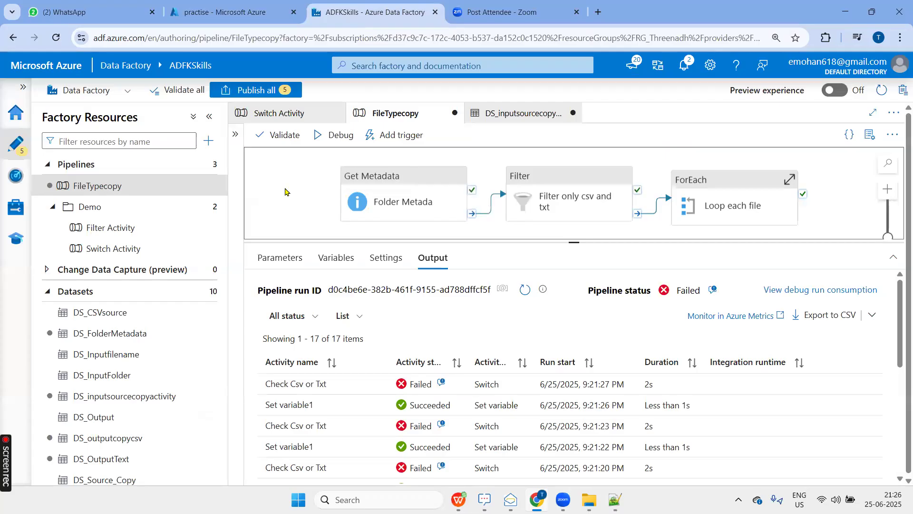
pyautogui.click(335, 135)
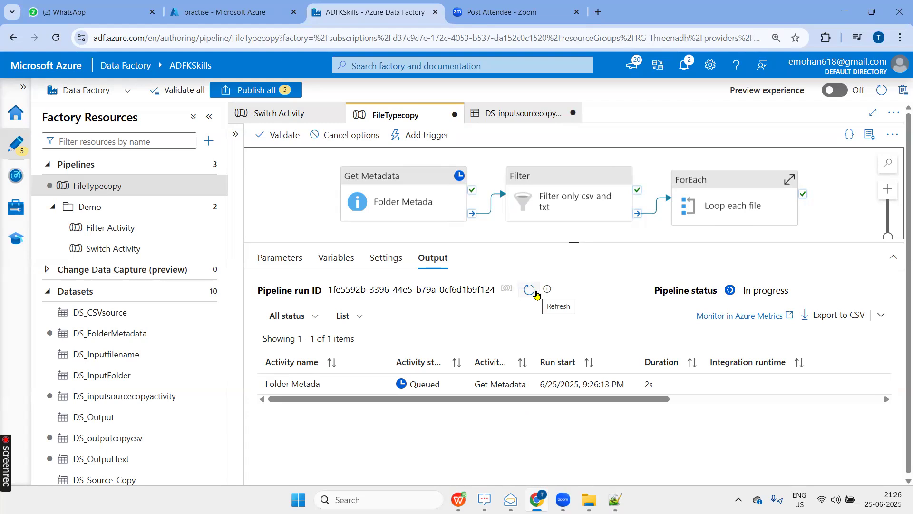
pyautogui.click(536, 293)
pyautogui.click(536, 293)
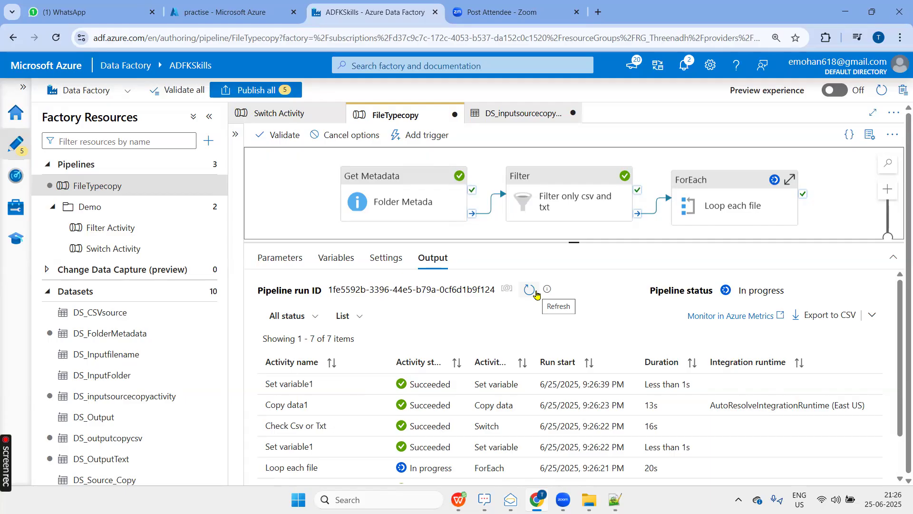
pyautogui.moveTo(573, 242); pyautogui.dragTo(573, 202)
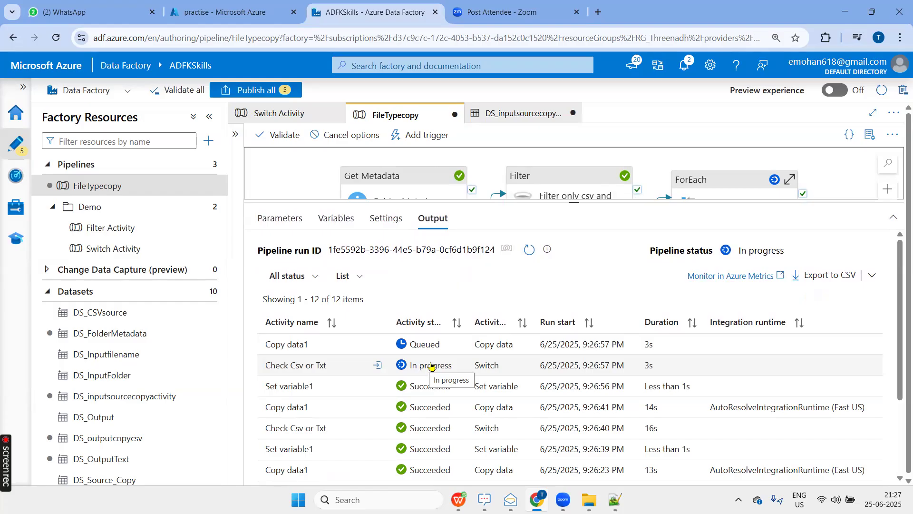
pyautogui.scroll(-3, 419, 378)
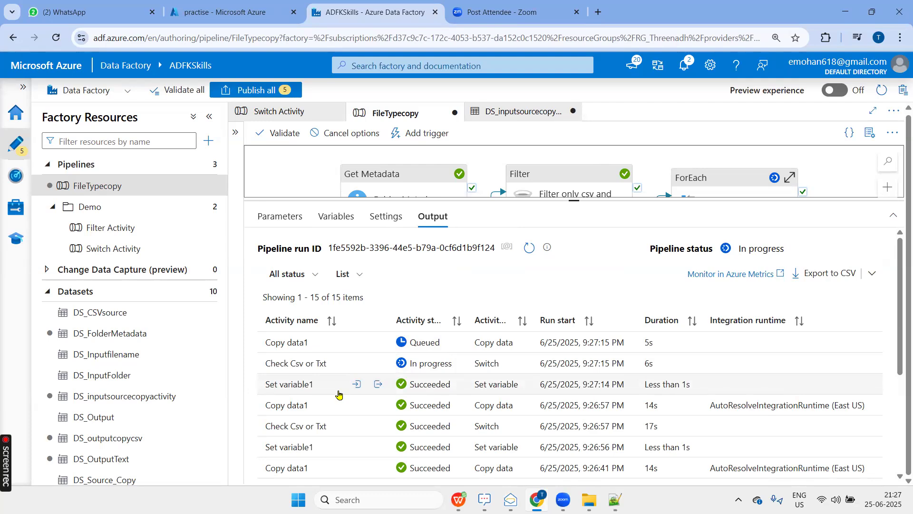
pyautogui.scroll(-2, 338, 394)
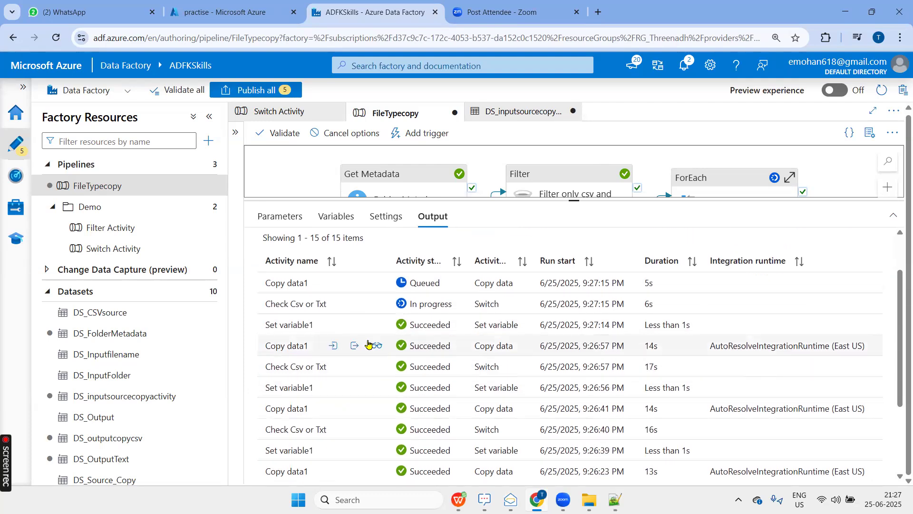
pyautogui.scroll(2, 366, 349)
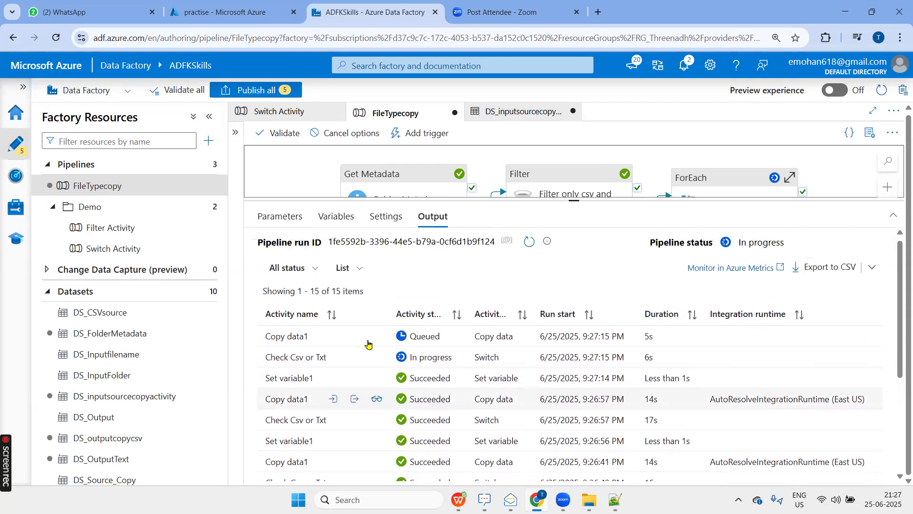
# Review the Check Csv or Txt expression and its csv and txt cases inside Loop each file, then return to the pipeline's run output.
pyautogui.click(745, 177)
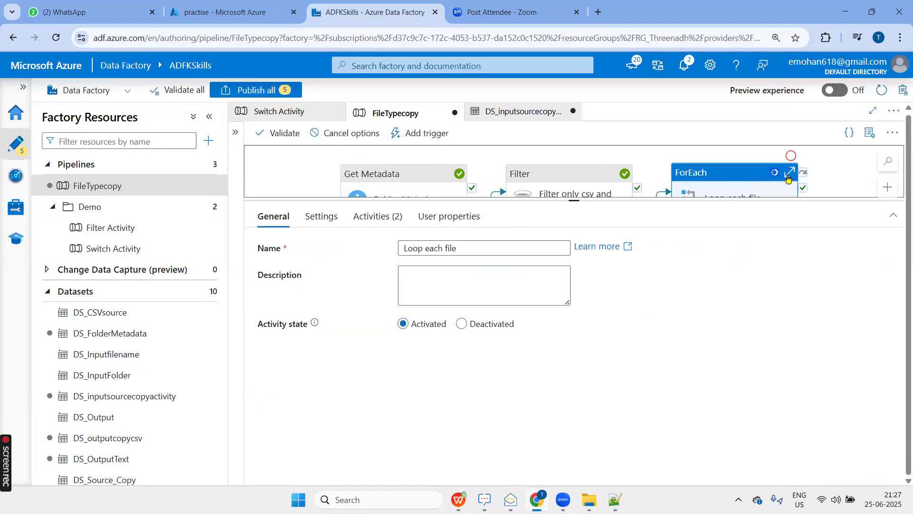
pyautogui.click(788, 175)
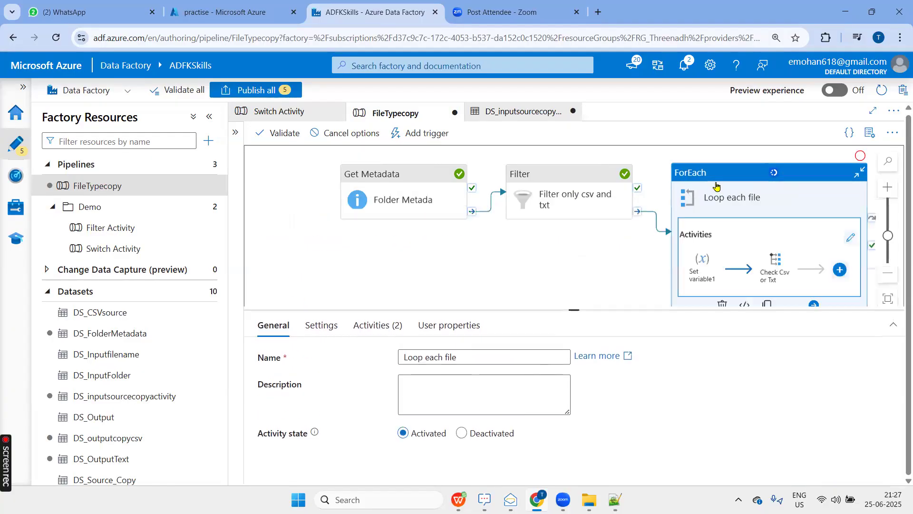
pyautogui.click(851, 237)
pyautogui.click(634, 164)
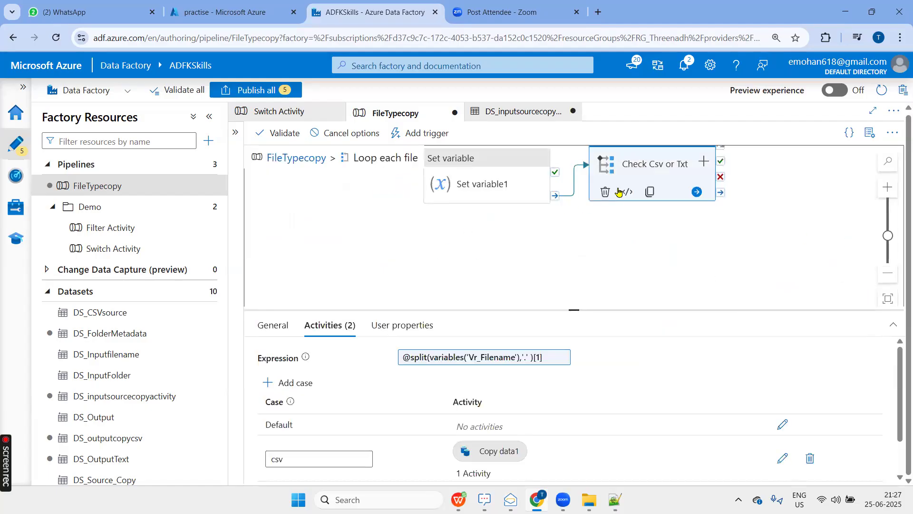
pyautogui.moveTo(573, 311); pyautogui.dragTo(533, 232)
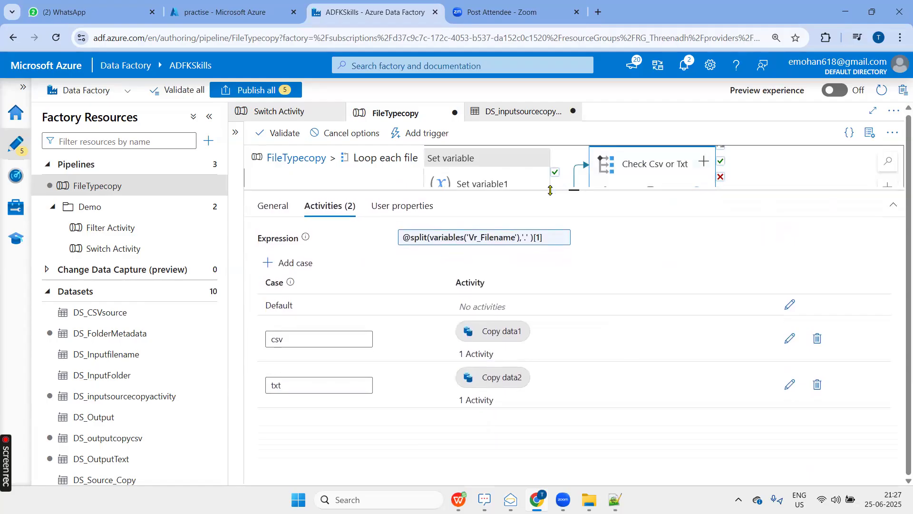
pyautogui.moveTo(306, 237)
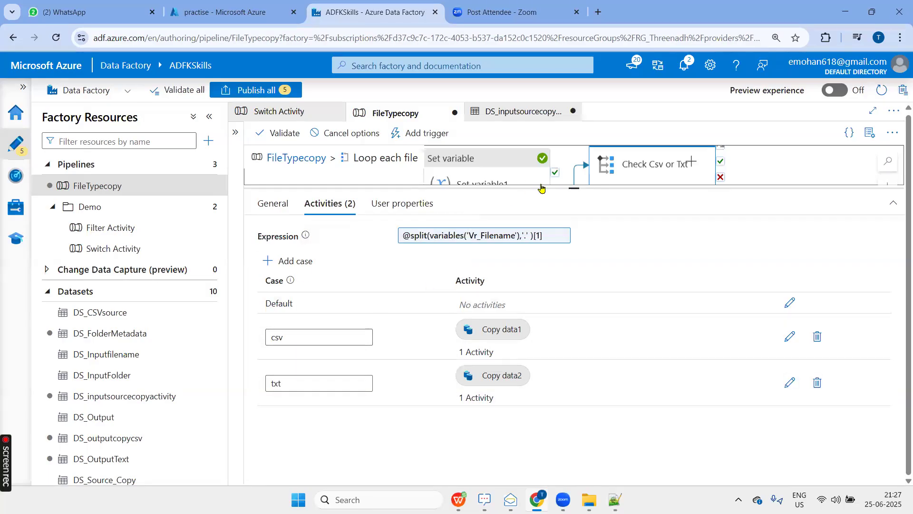
pyautogui.moveTo(541, 188); pyautogui.dragTo(476, 283)
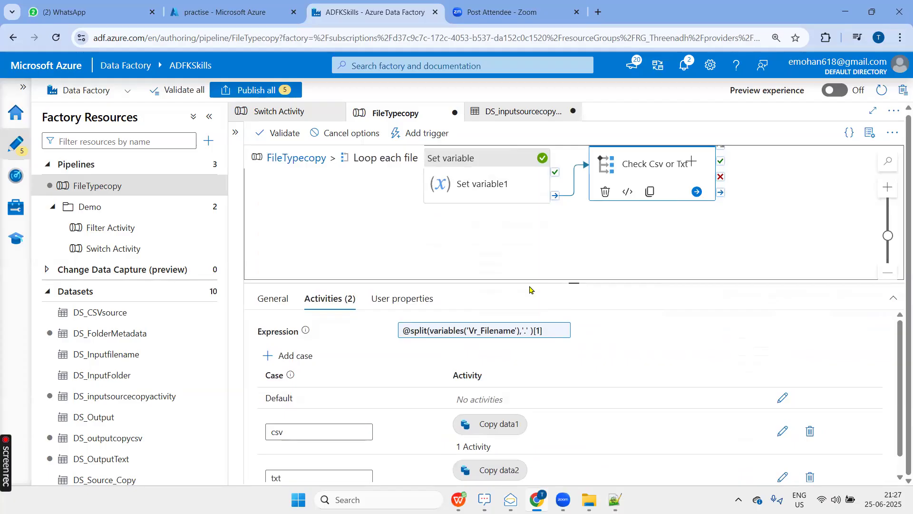
pyautogui.click(304, 389)
pyautogui.doubleClick(276, 391)
pyautogui.moveTo(291, 436); pyautogui.dragTo(256, 437)
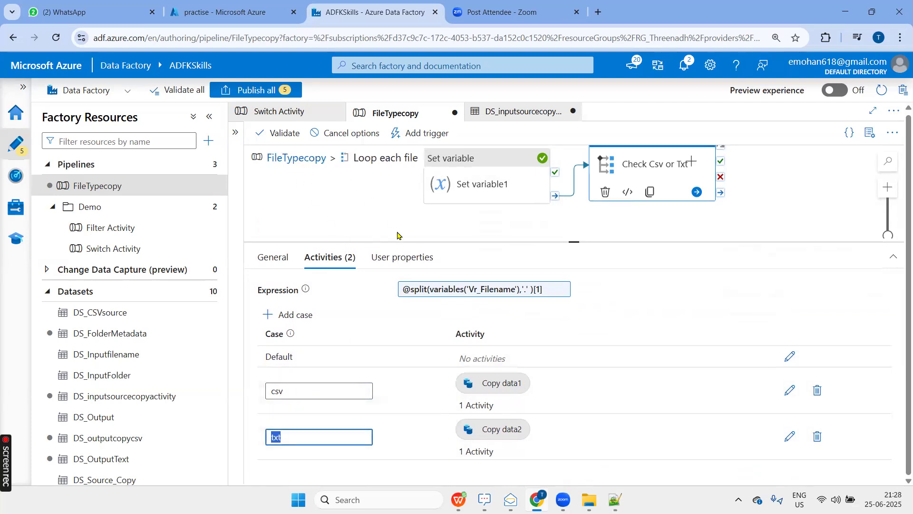
pyautogui.click(299, 162)
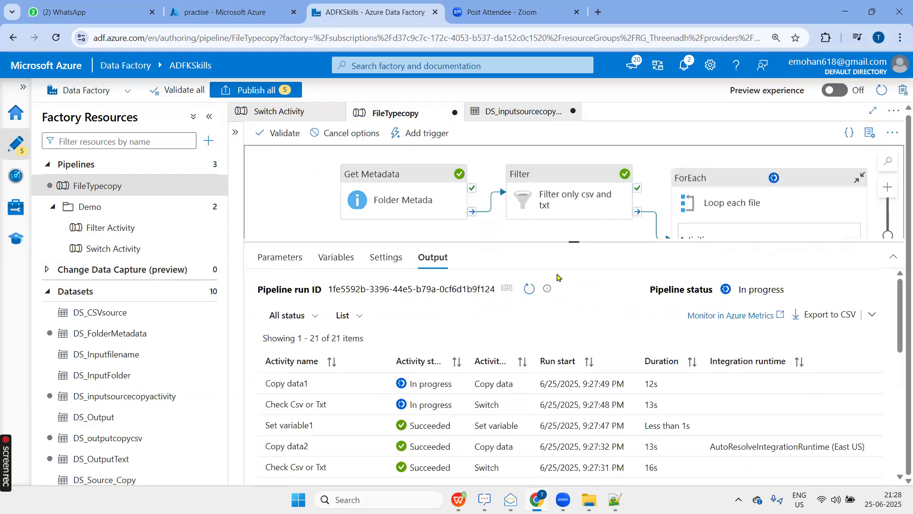
# Monitor the debug run's activities, and check the refreshed Output folder's Csv and txt subfolders of the practise container in the Azure portal.
pyautogui.moveTo(574, 238); pyautogui.dragTo(574, 148)
pyautogui.scroll(-5, 346, 393)
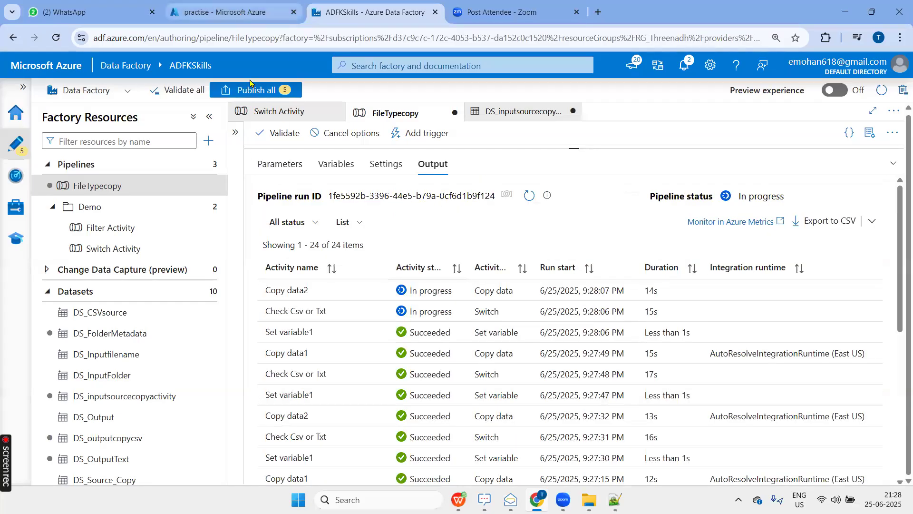
pyautogui.click(228, 12)
pyautogui.click(311, 148)
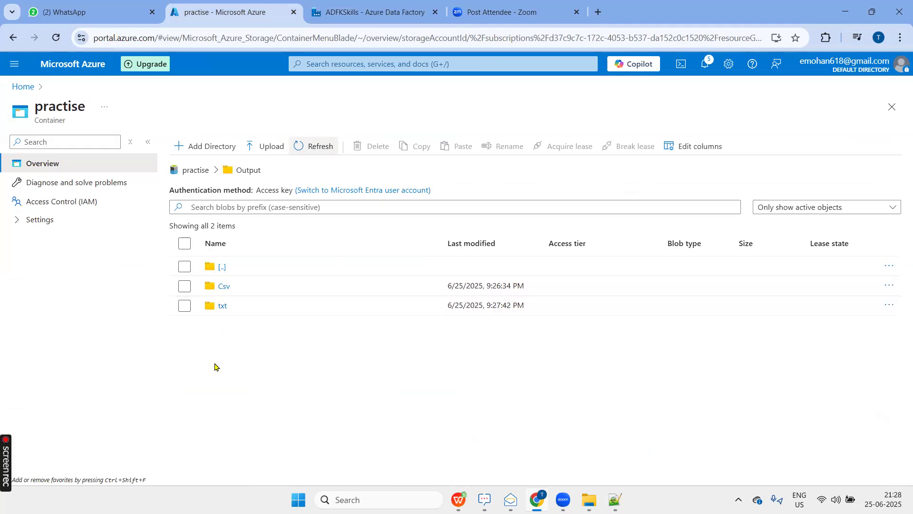
pyautogui.doubleClick(228, 291)
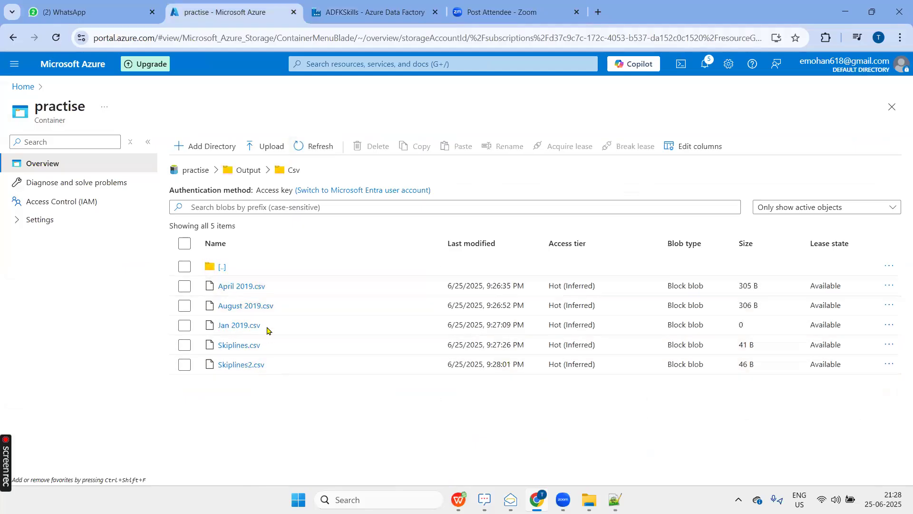
pyautogui.click(240, 171)
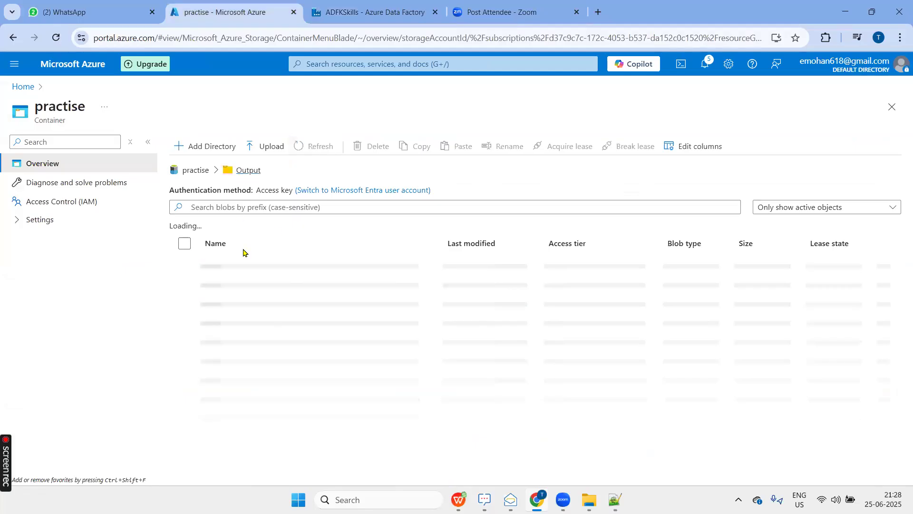
pyautogui.click(221, 307)
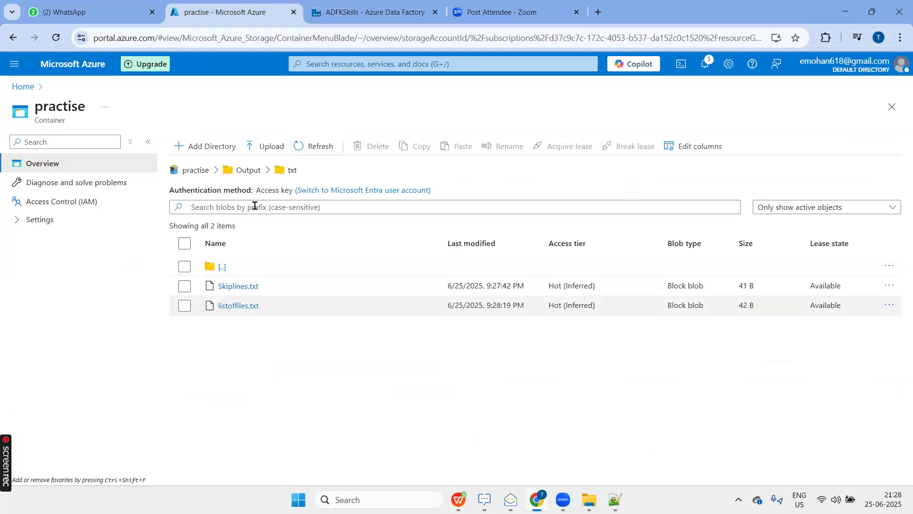
# Return to the FileTypecopy pipeline in Data Factory and review the condition expression of the Filter only csv and txt activity without changing it.
pyautogui.click(369, 18)
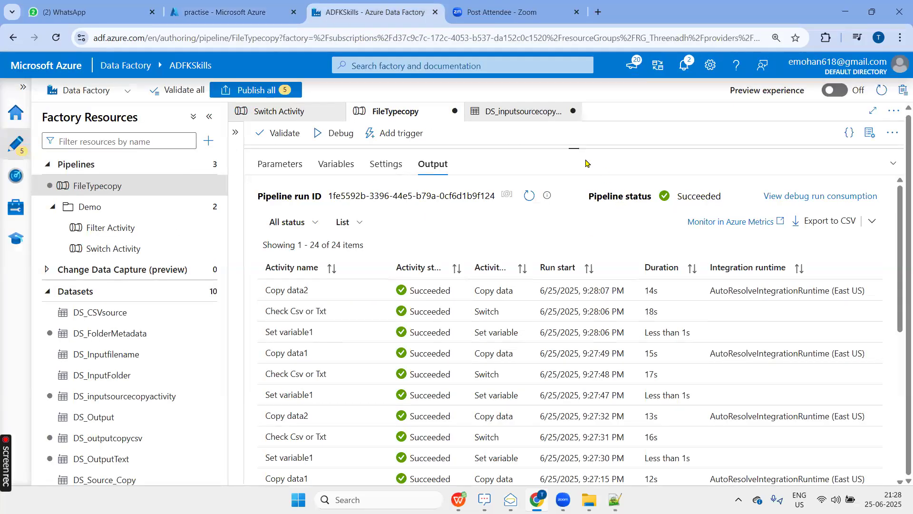
pyautogui.scroll(4, 564, 198)
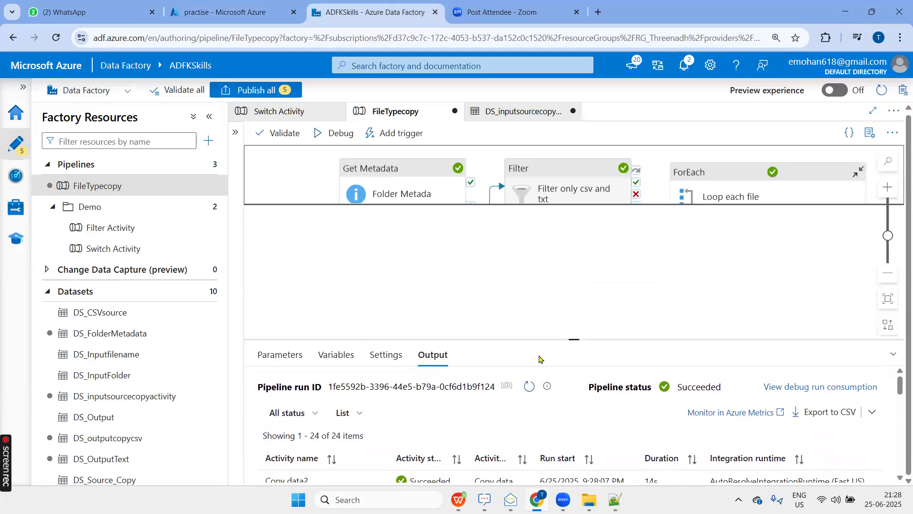
pyautogui.moveTo(523, 271); pyautogui.dragTo(485, 275)
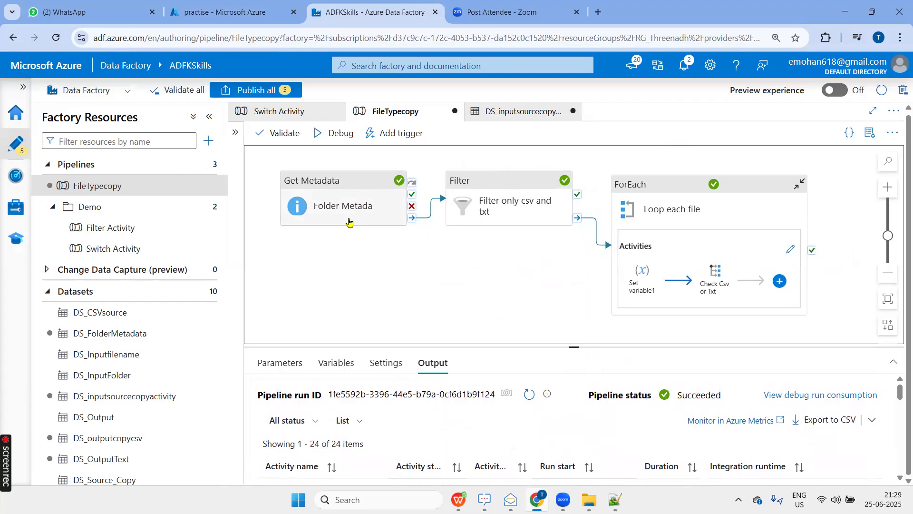
pyautogui.click(522, 188)
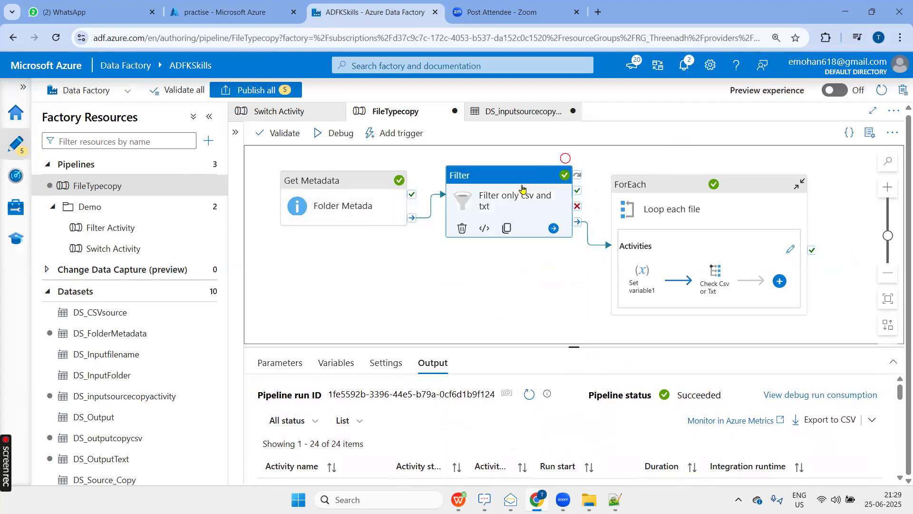
pyautogui.click(321, 363)
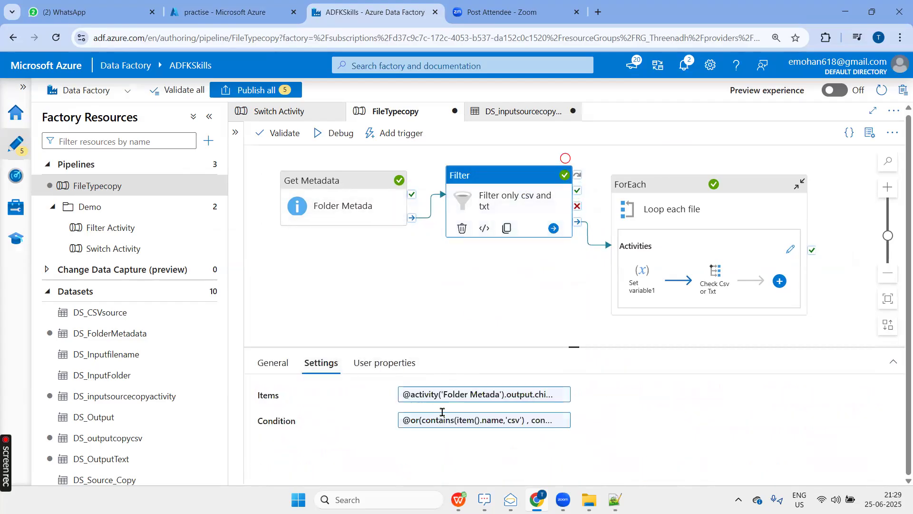
pyautogui.click(465, 421)
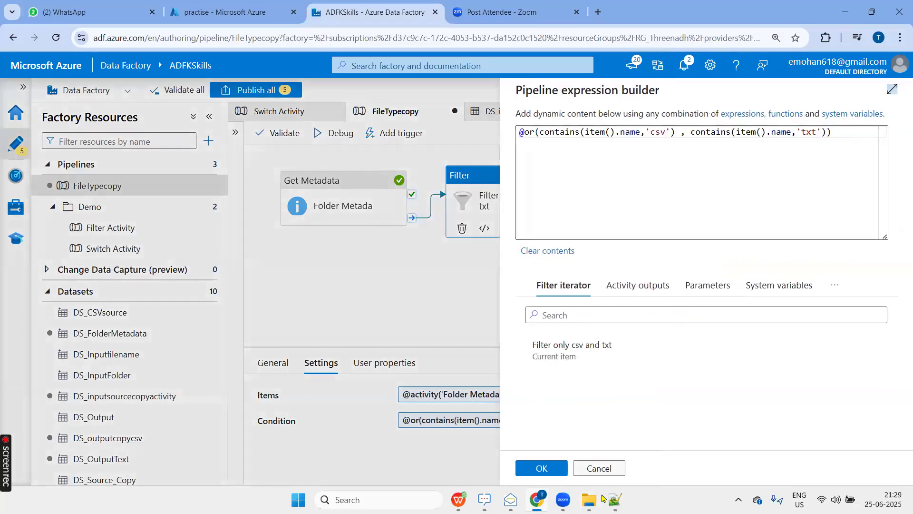
pyautogui.click(599, 468)
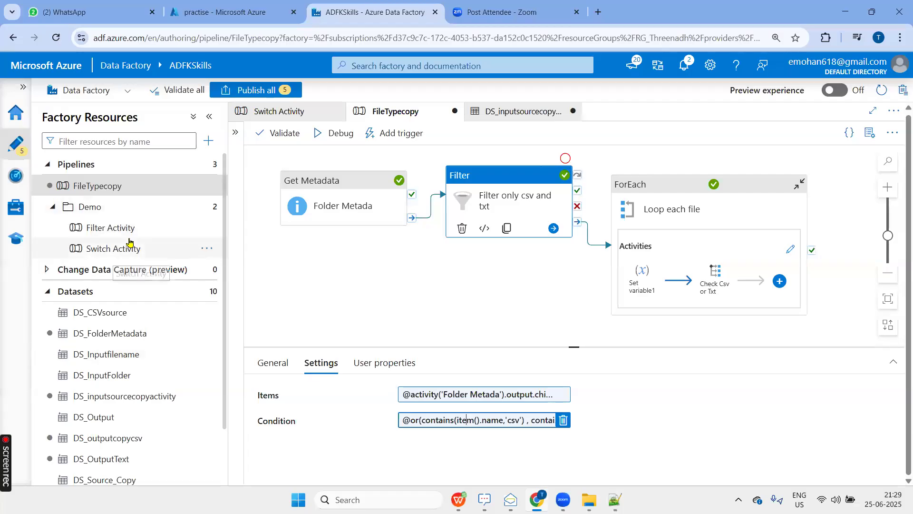
# Publish the pending FileTypecopy pipeline and dataset changes, and collapse the Pipelines and Datasets groups in the factory resources.
pyautogui.click(259, 91)
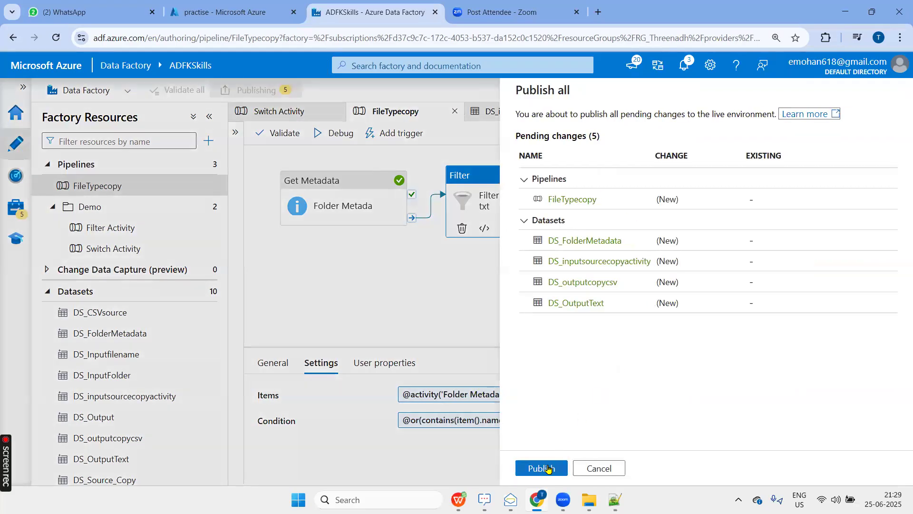
pyautogui.click(549, 470)
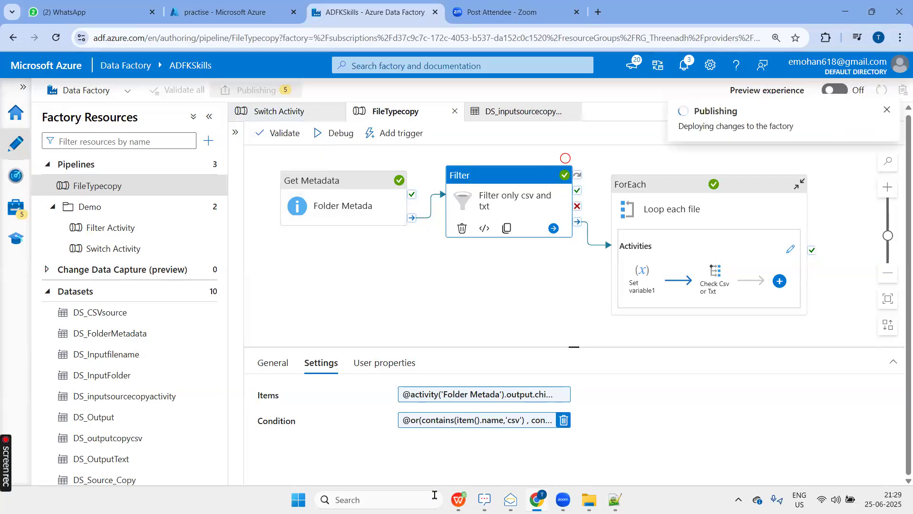
pyautogui.click(48, 165)
pyautogui.click(52, 211)
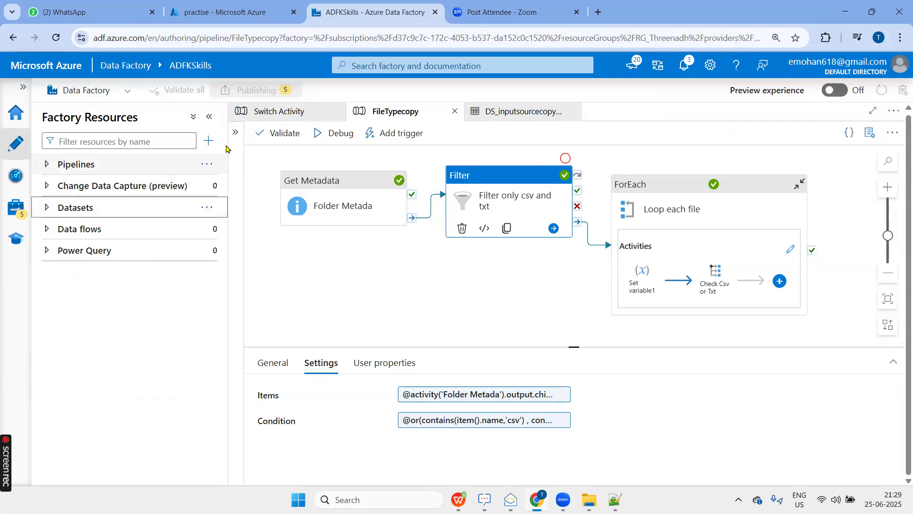
# Expand the activities list and look through the General and Iteration & conditionals activities available for pipelines.
pyautogui.click(235, 133)
pyautogui.scroll(-3, 350, 397)
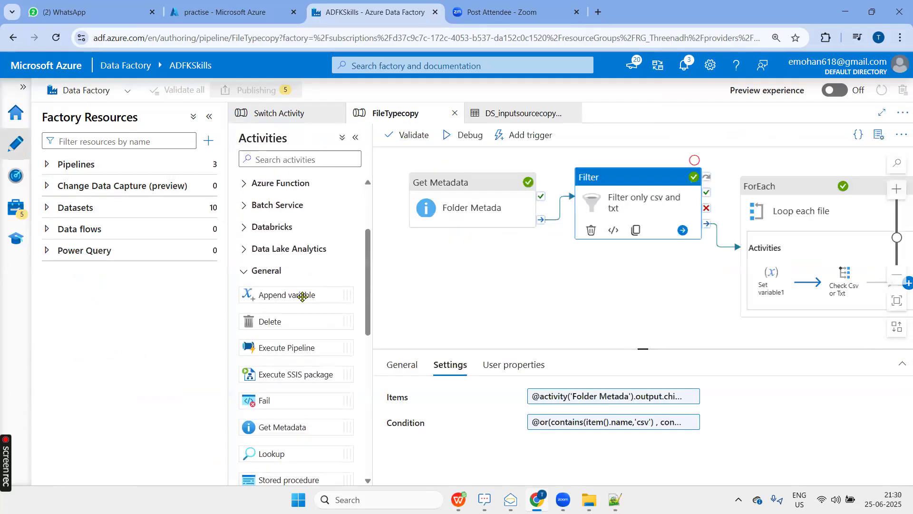
pyautogui.click(275, 271)
pyautogui.scroll(-1, 309, 342)
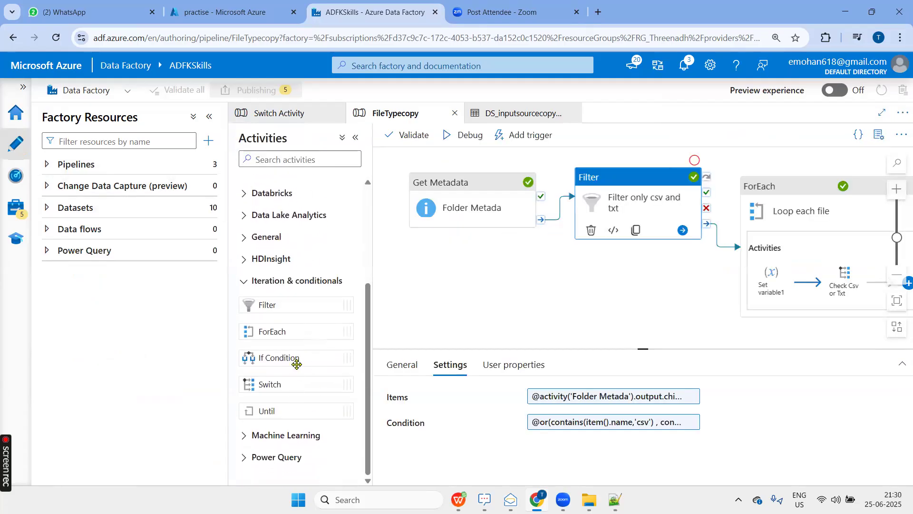
pyautogui.click(266, 237)
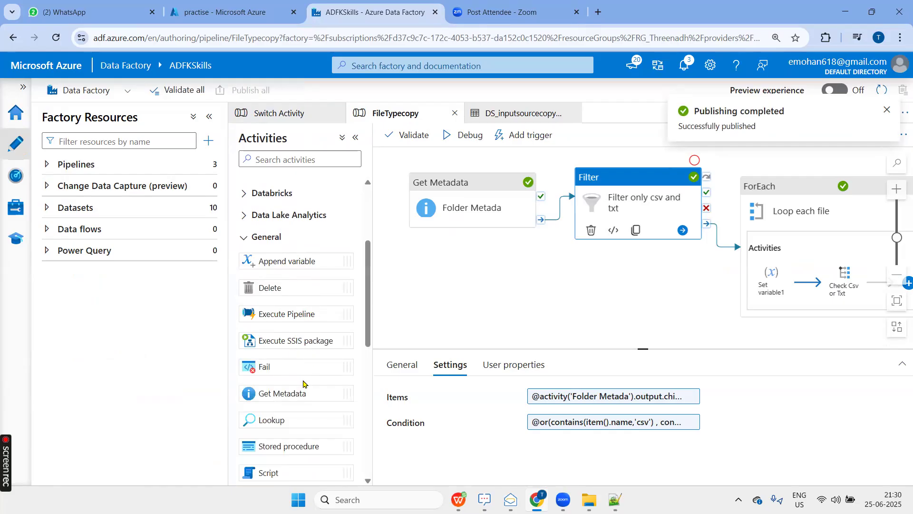
pyautogui.scroll(-1, 305, 386)
pyautogui.scroll(-1, 305, 386)
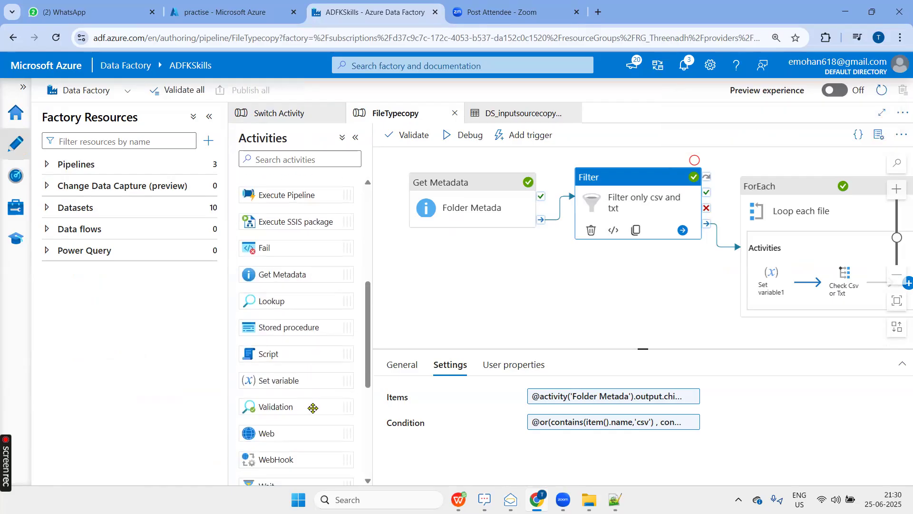
pyautogui.scroll(-2, 312, 404)
pyautogui.scroll(4, 300, 361)
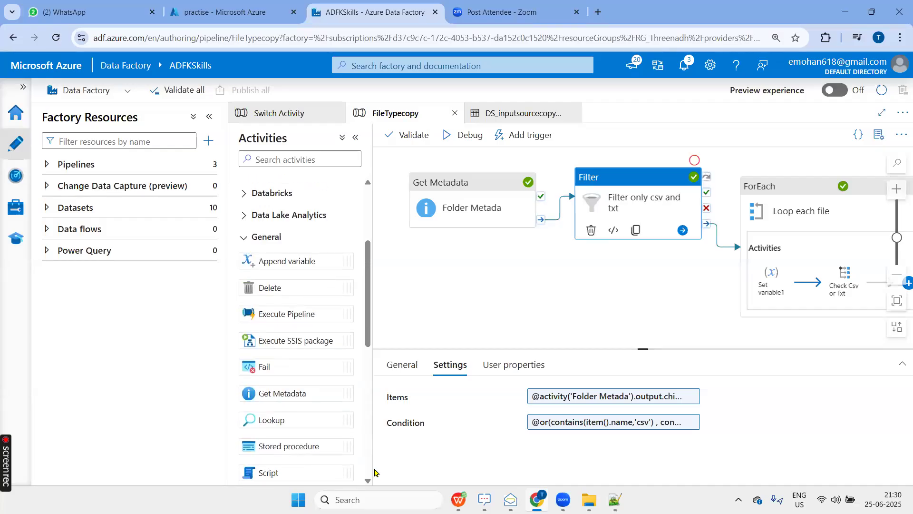